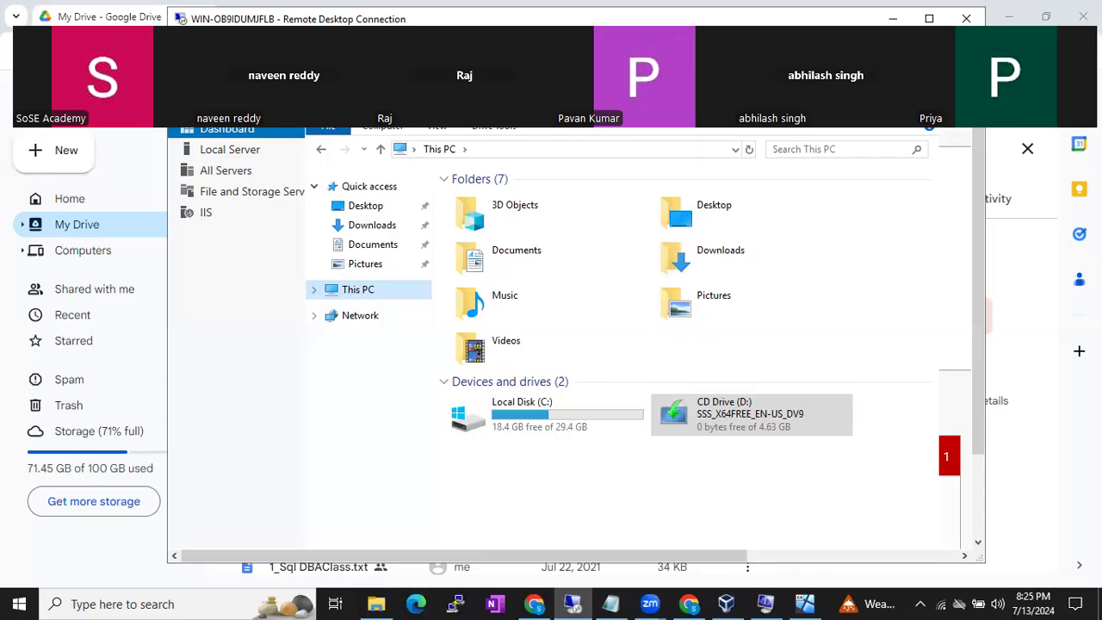
- Close the This PC window in the remote session to reveal the Server Manager dashboard
click(920, 105)
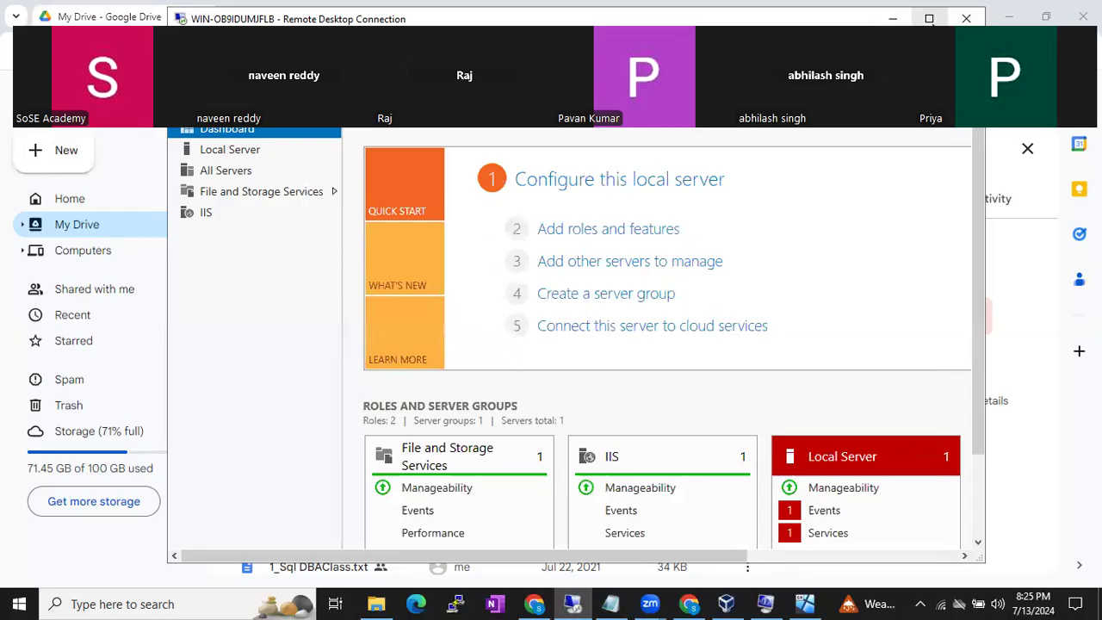
- Maximize the remote session to full screen and close Server Manager with Alt+F4
click(929, 19)
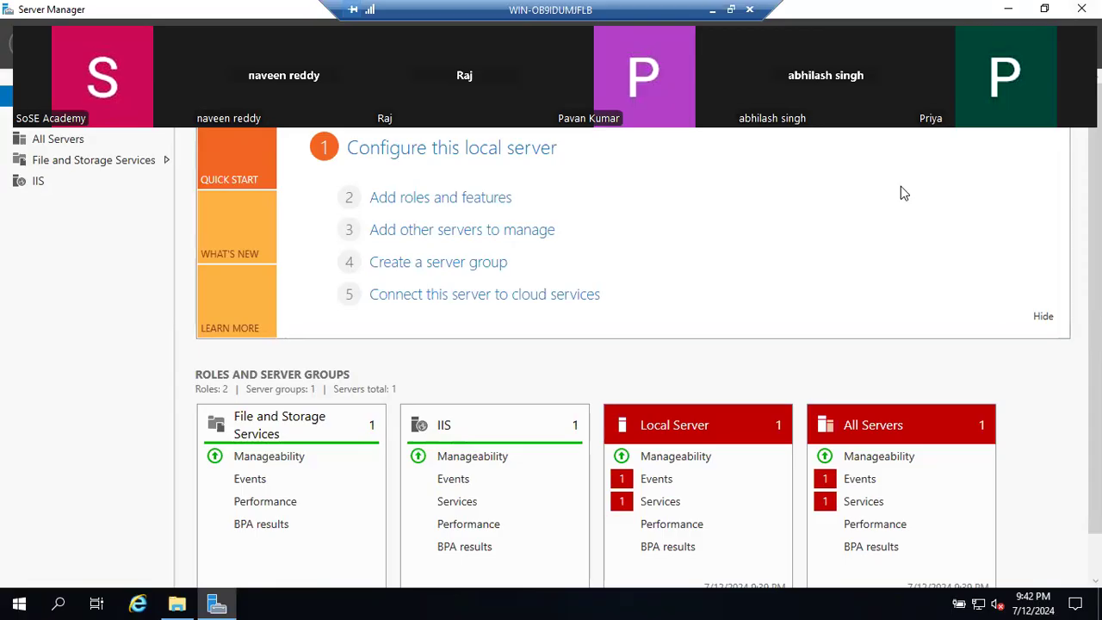
key(alt+F4)
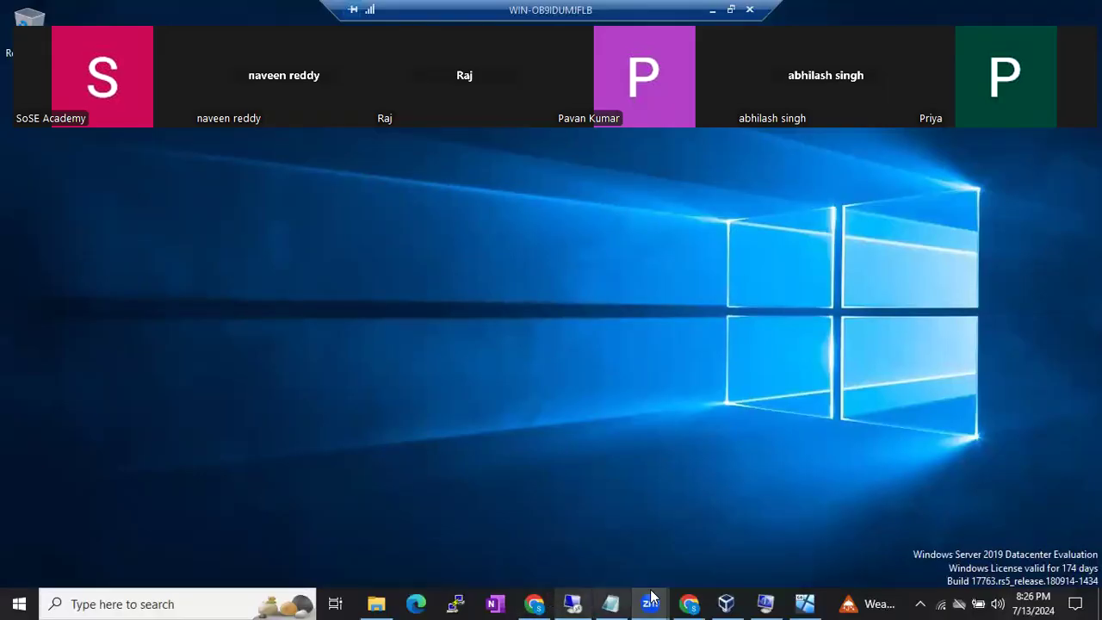
- Cancel Batch55's Storage settings in VirtualBox Manager and return to the VM's full-screen desktop
mouse_move(730, 602)
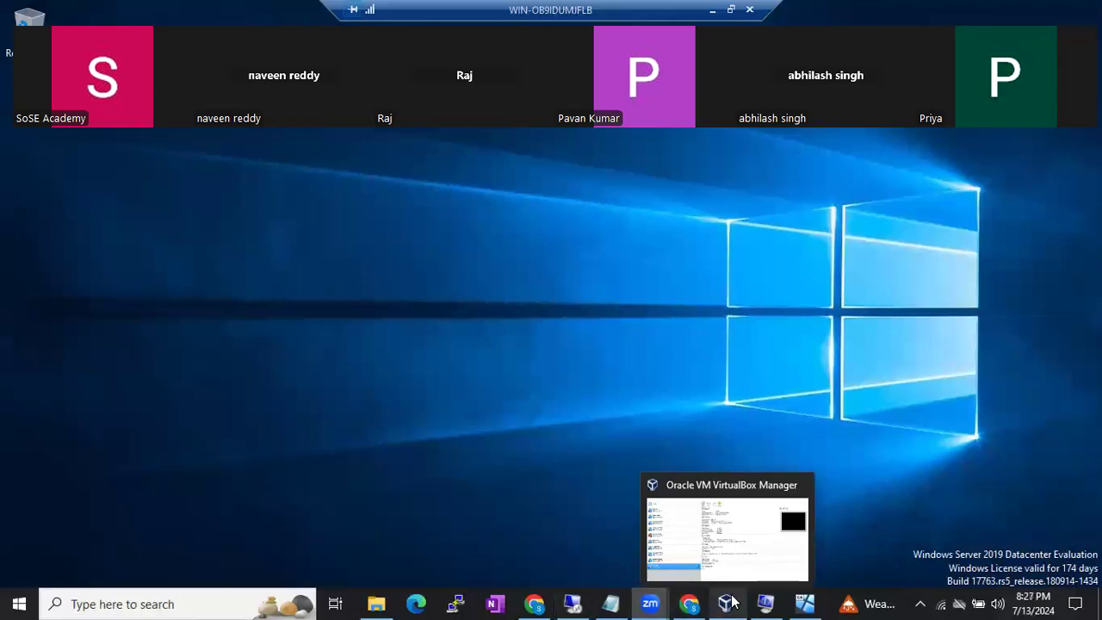
click(730, 602)
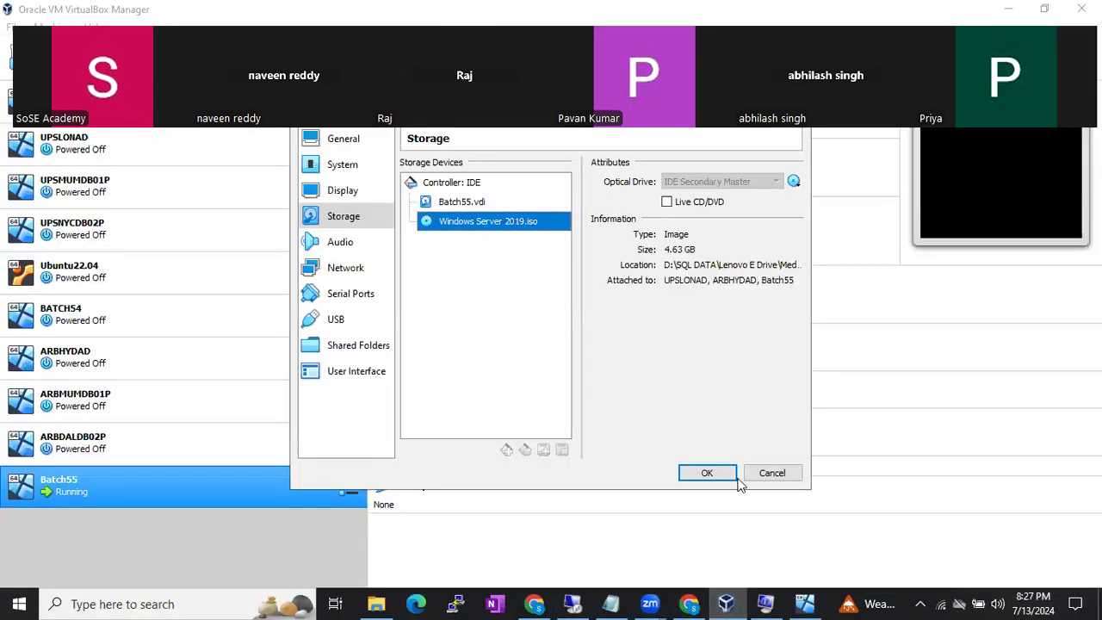
click(764, 482)
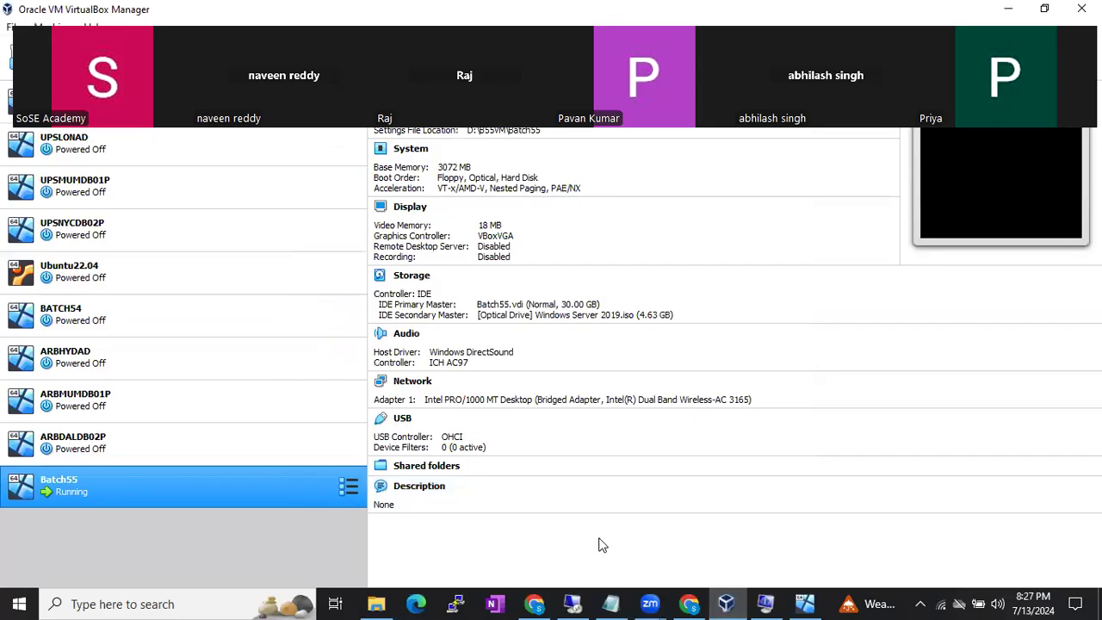
click(573, 604)
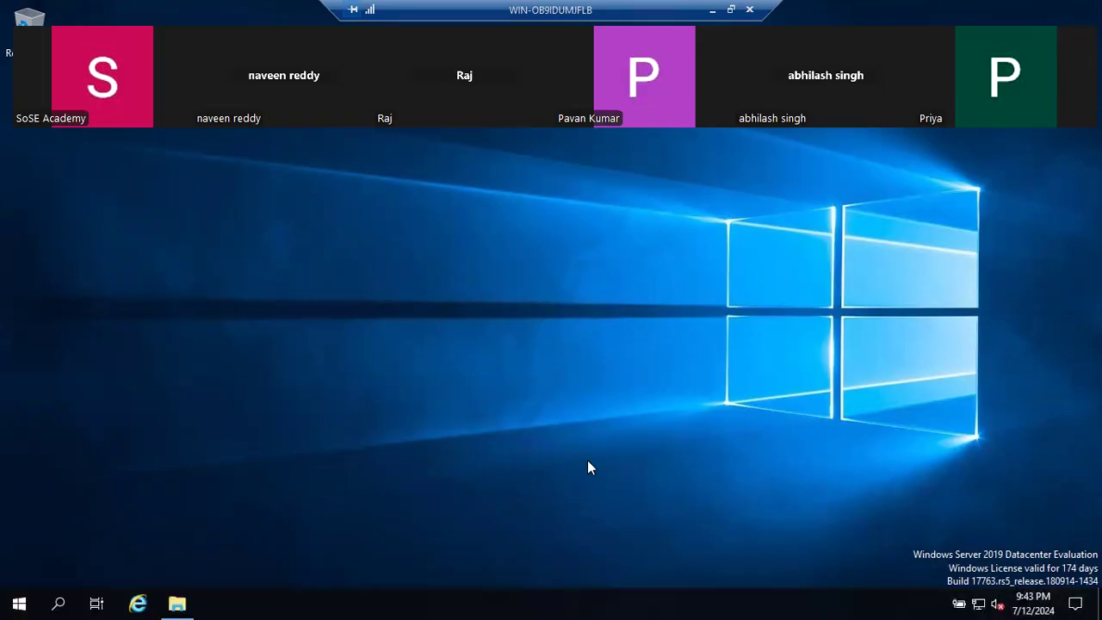
- Shrink the remote connection bar and shift it toward the right
drag(640, 12, 834, 12)
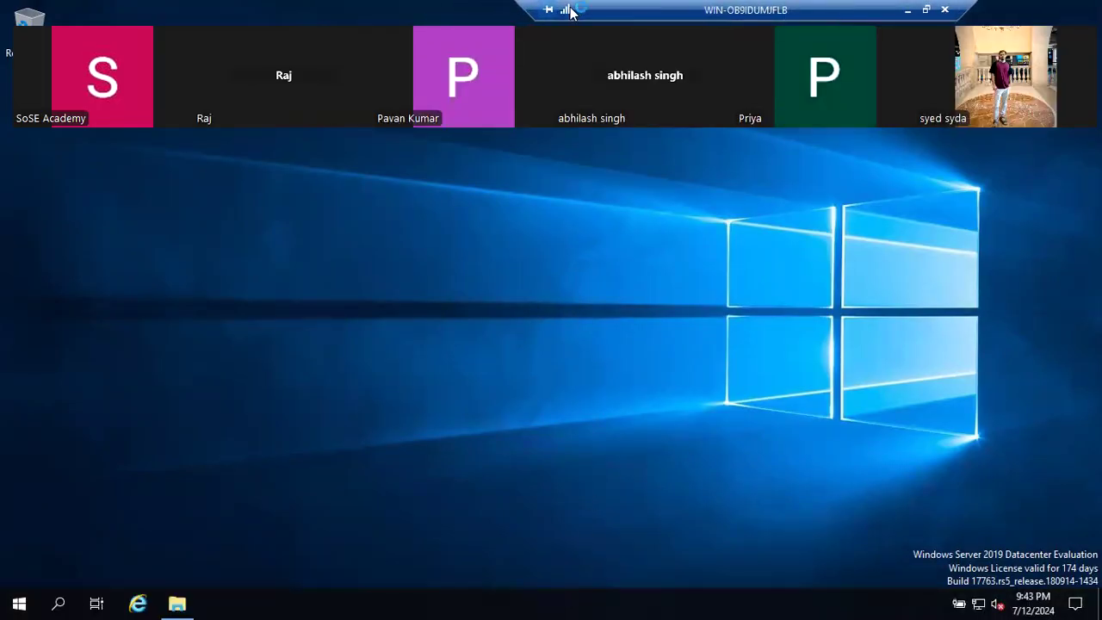
drag(529, 4, 740, 6)
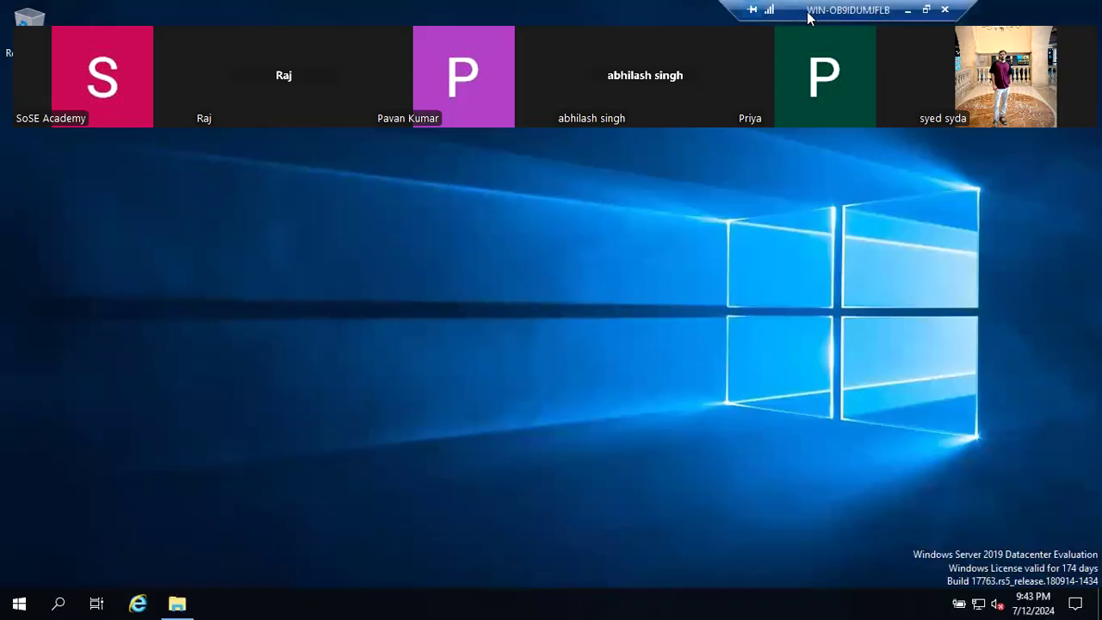
drag(819, 12, 875, 12)
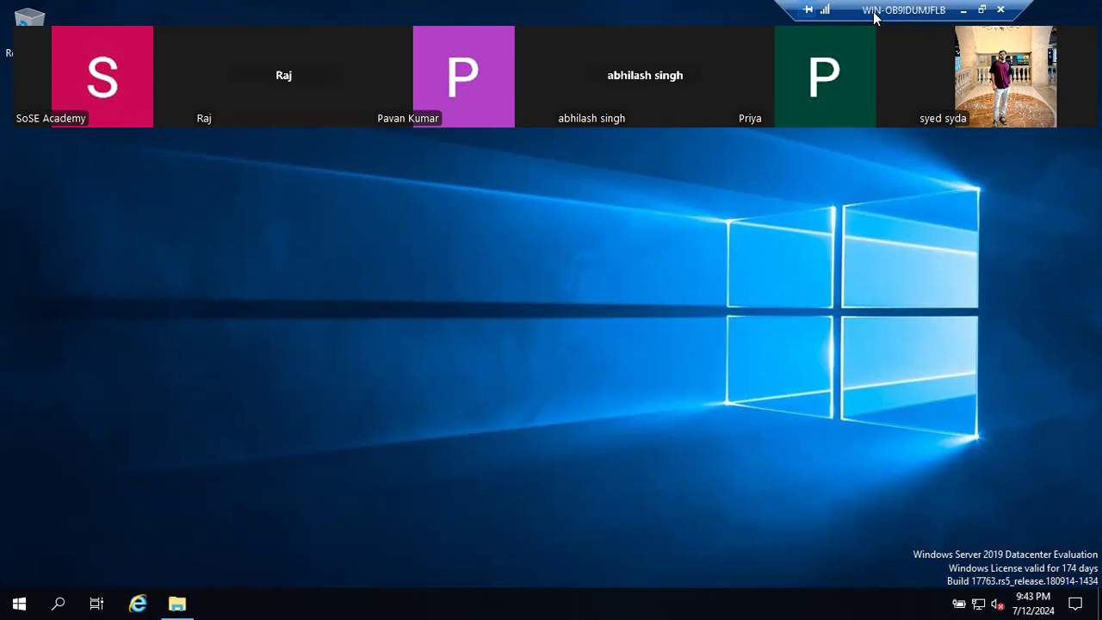
- Refresh the VM desktop, then minimize the remote session to the host
right_click(599, 211)
click(657, 261)
click(964, 11)
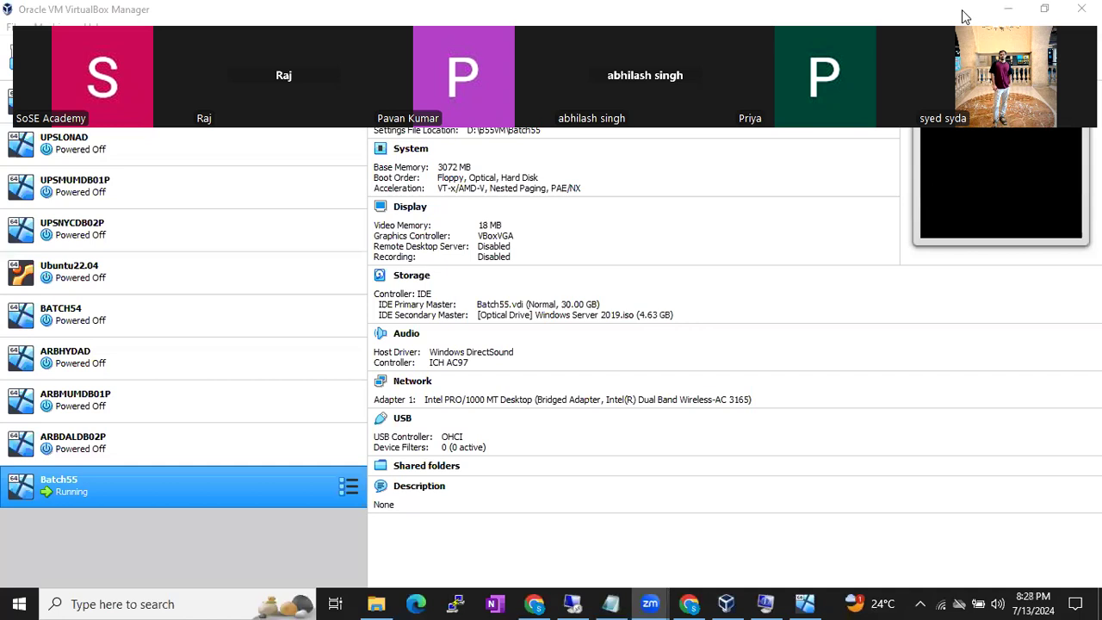
- View the Windows Server 2019.iso disc in Batch55's Storage settings, then return to the VM
click(730, 603)
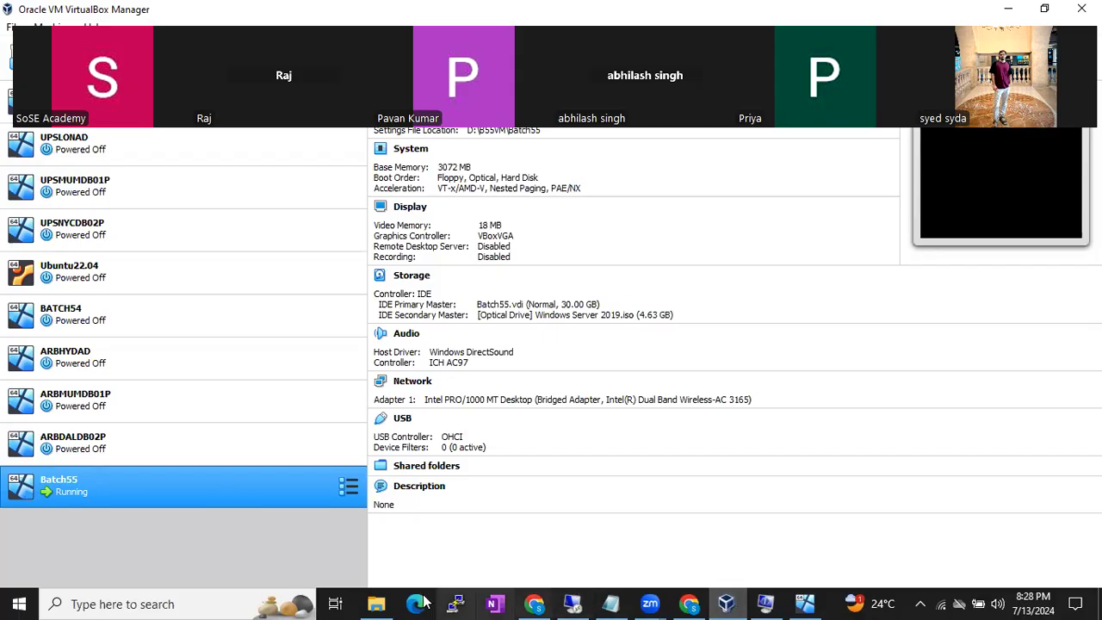
right_click(229, 487)
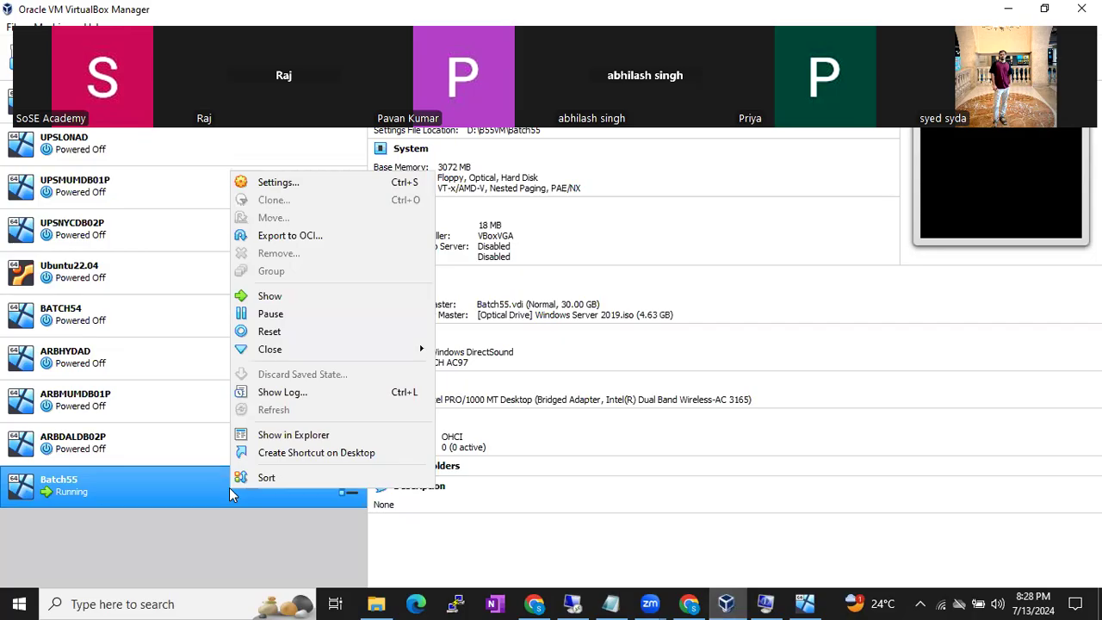
click(279, 187)
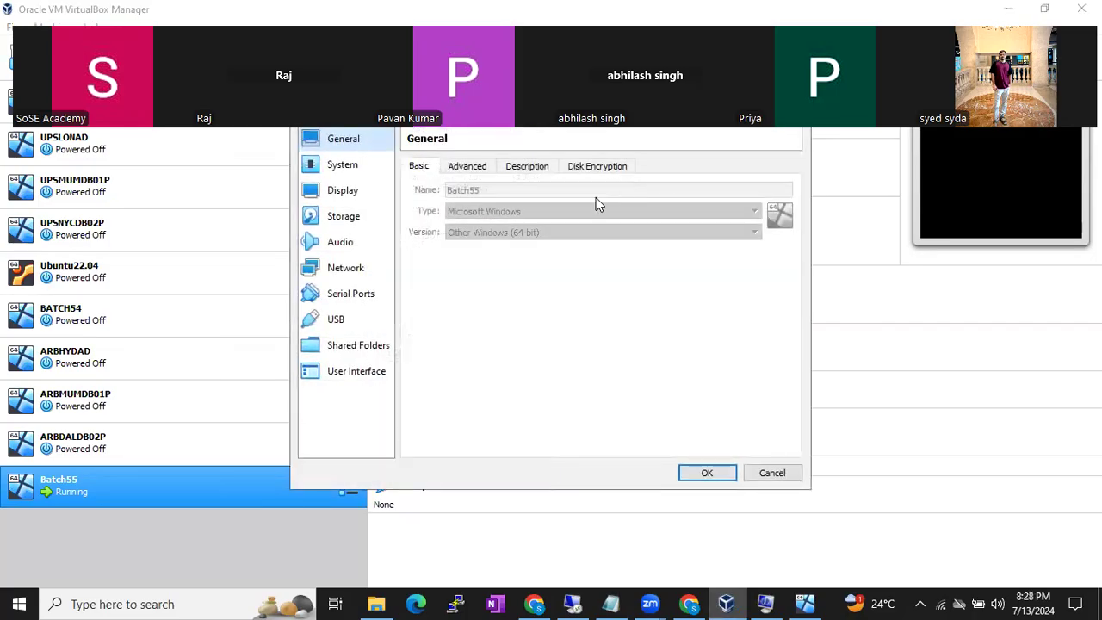
click(355, 221)
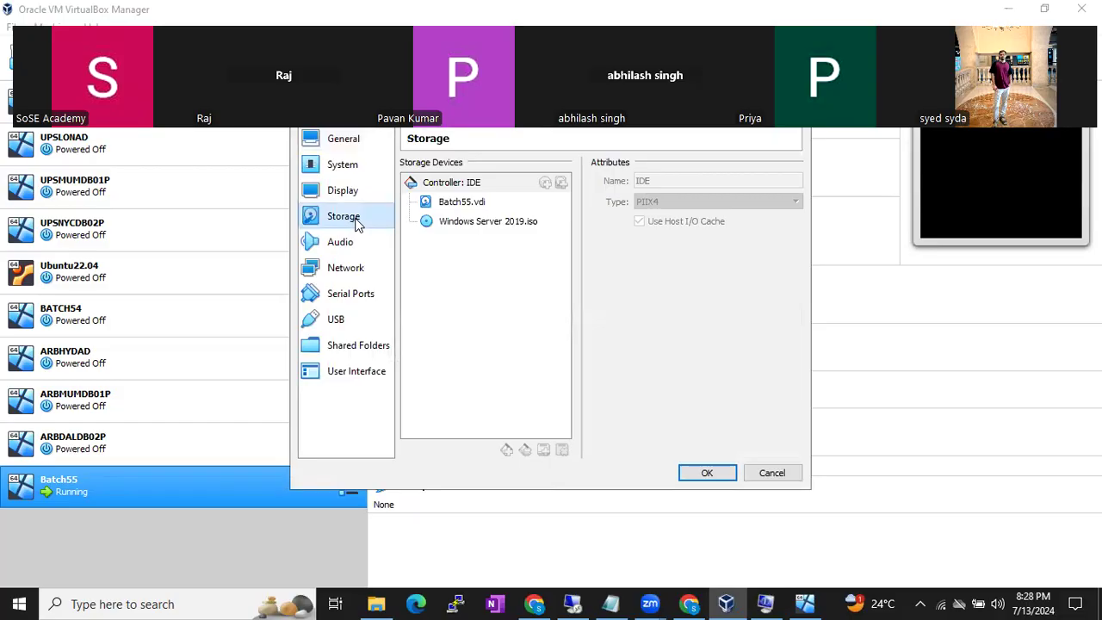
click(465, 223)
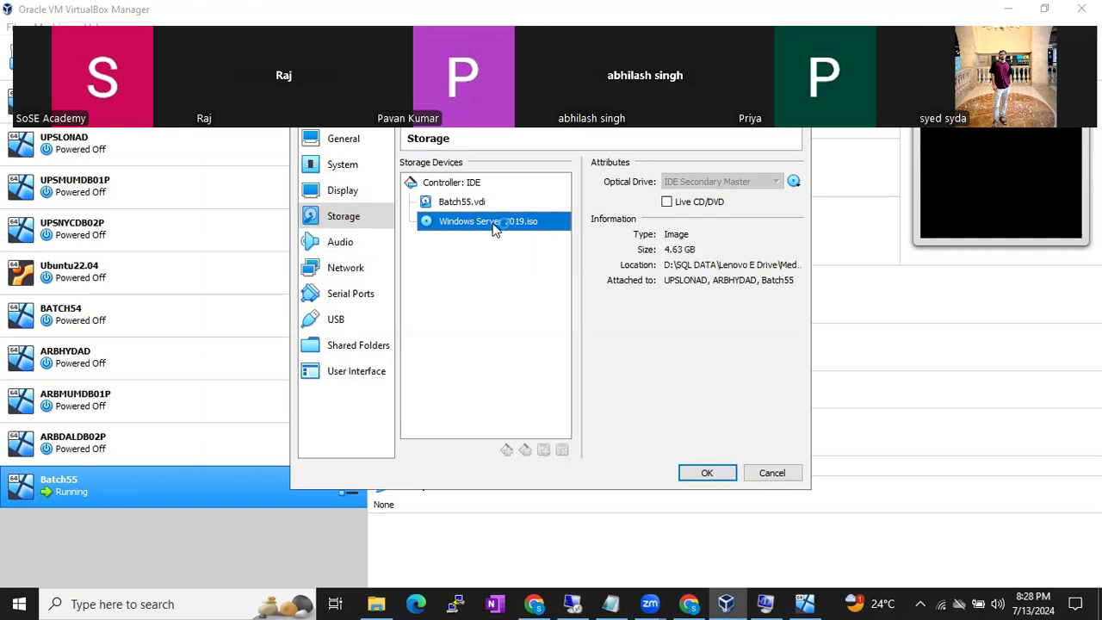
click(573, 603)
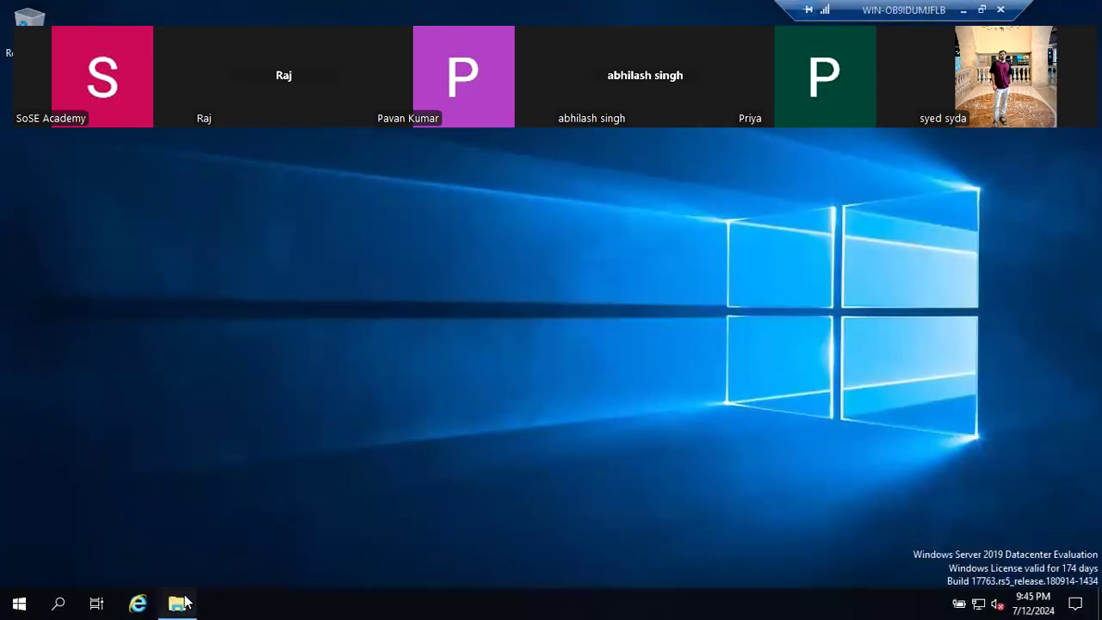
- Open This PC in the VM, briefly minimizing and restoring the full-screen session
click(178, 602)
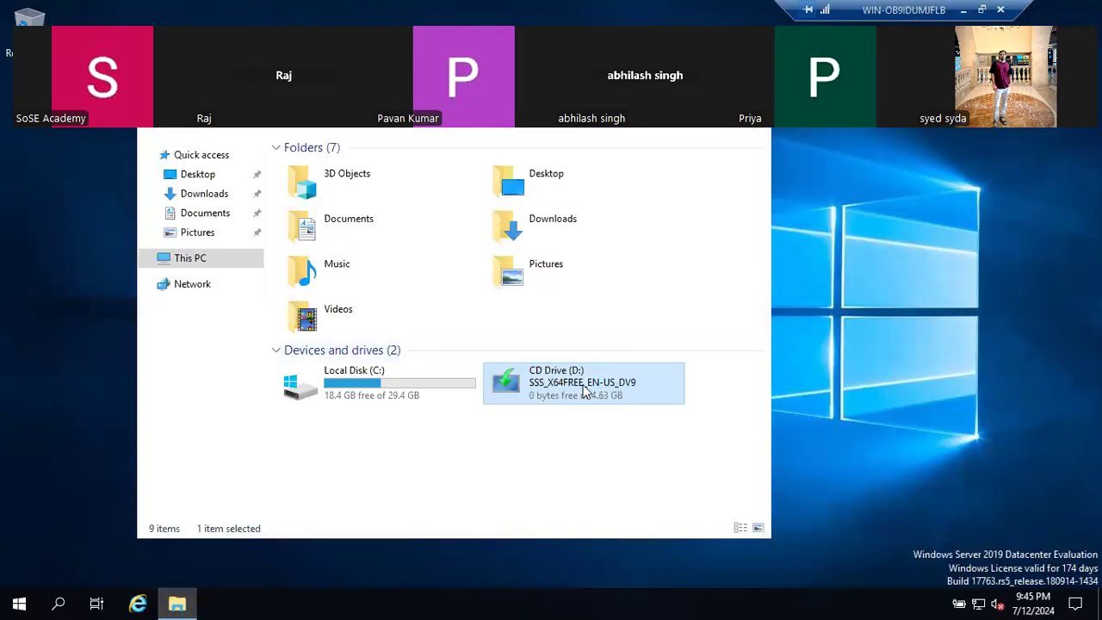
click(964, 12)
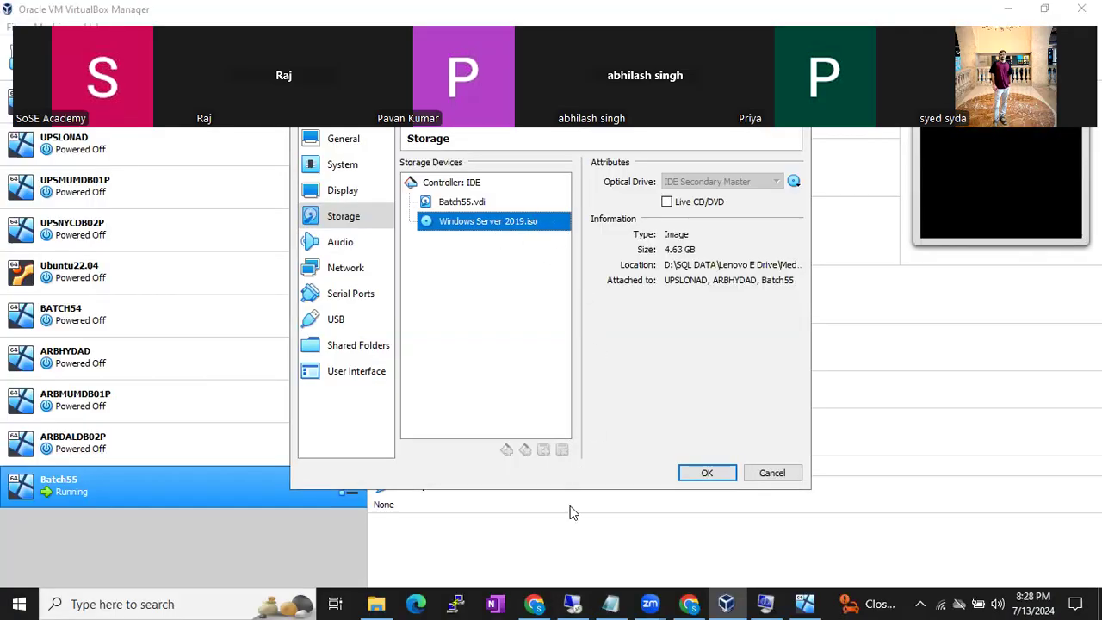
click(574, 603)
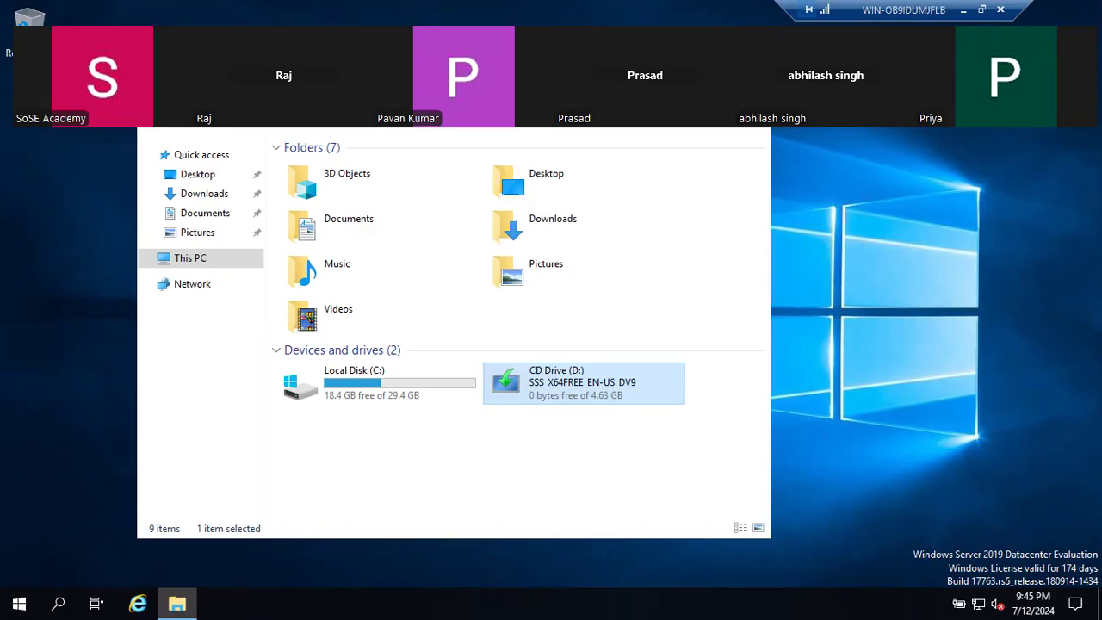
- Minimize the remote session and bring the Zoom meeting window forward
click(964, 13)
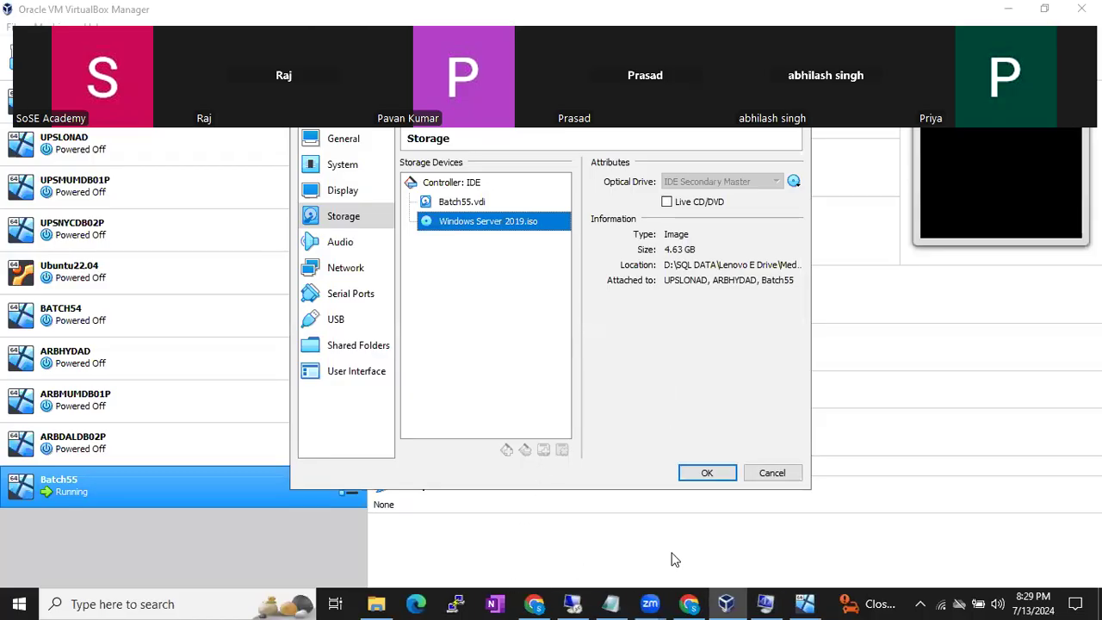
click(650, 604)
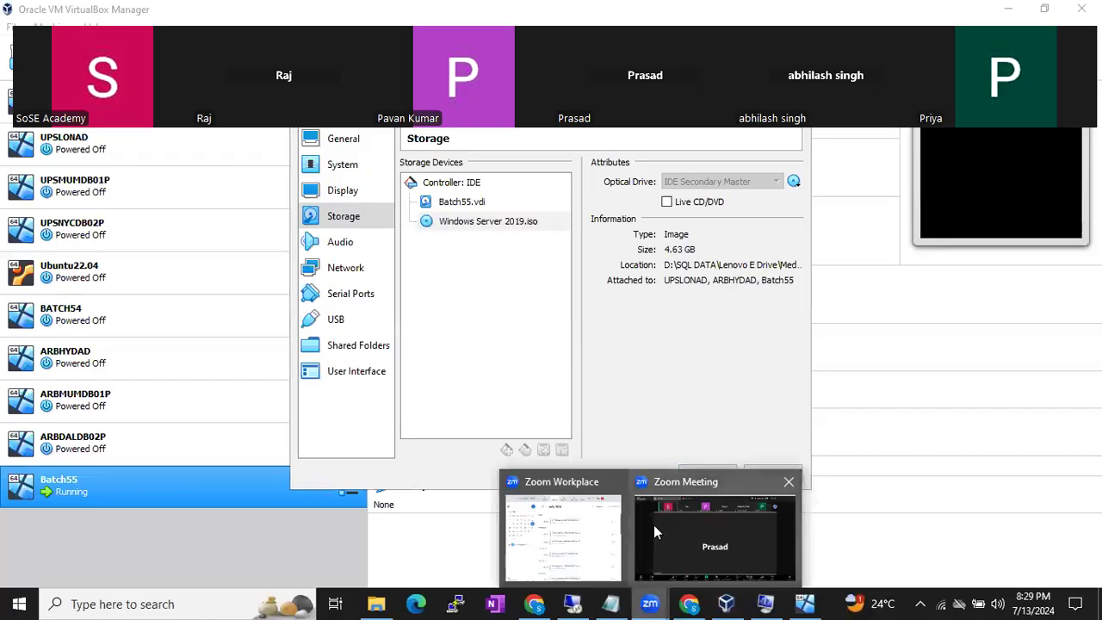
click(654, 527)
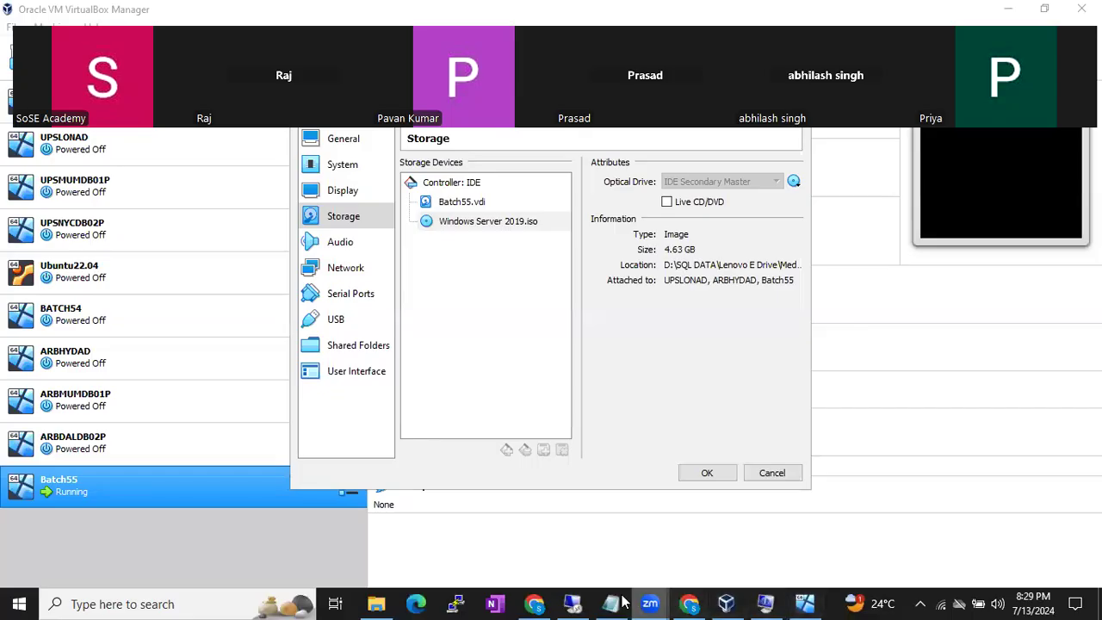
- Toggle the VM between full screen and minimized, ending on the host's Batch55 storage settings
click(575, 603)
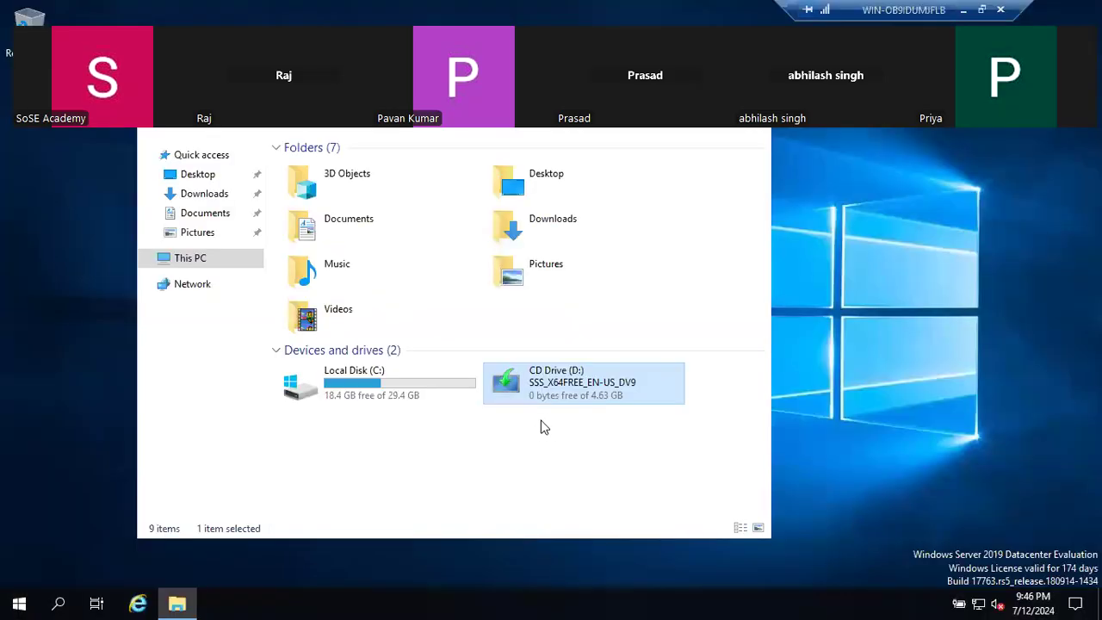
click(965, 10)
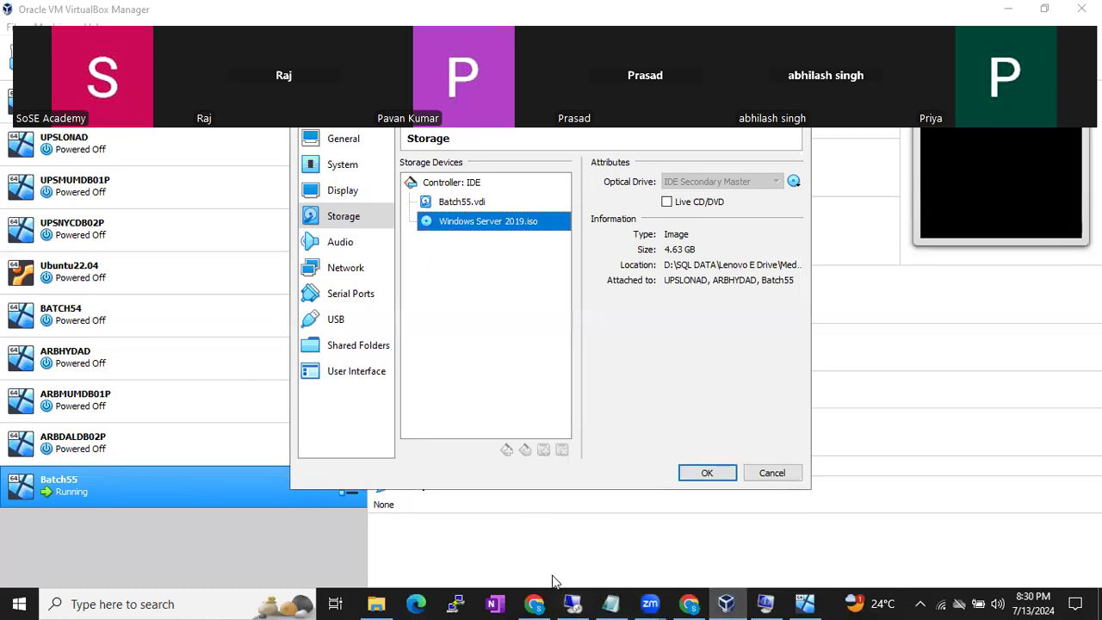
click(573, 603)
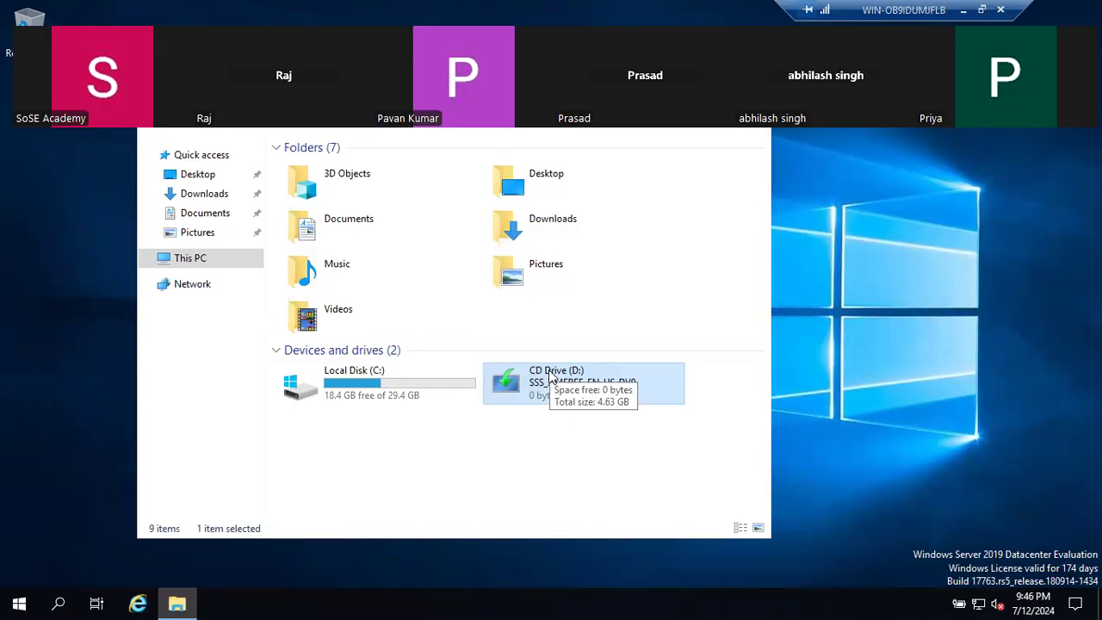
click(963, 10)
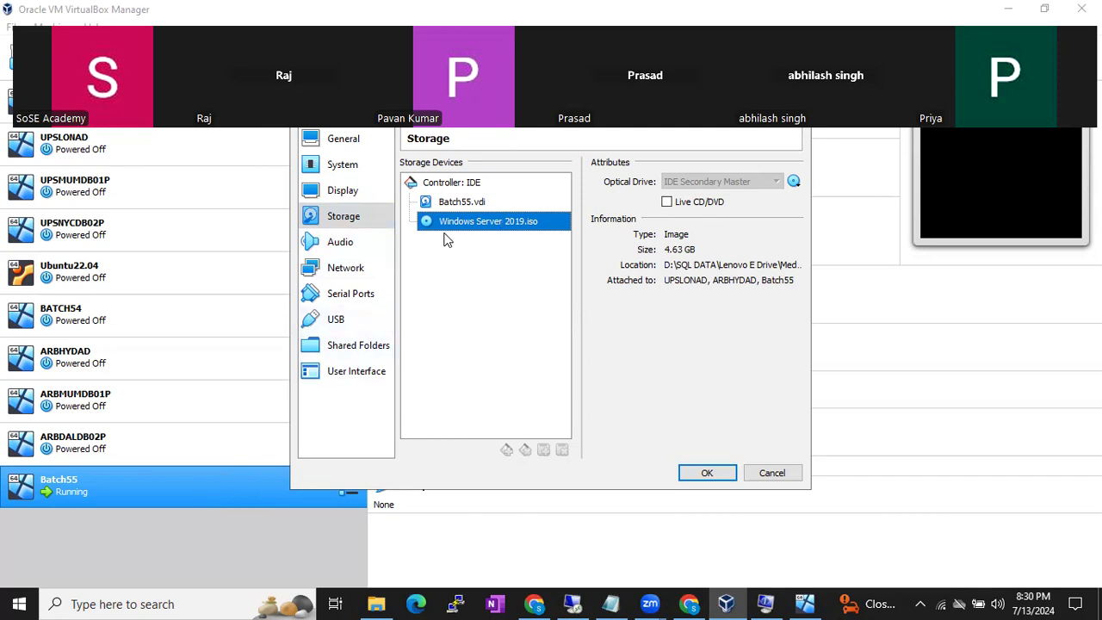
- Swap Batch55's Windows Server 2019 disc for SQLServer2019-x64-ENU-Dev.iso and confirm with OK
click(355, 224)
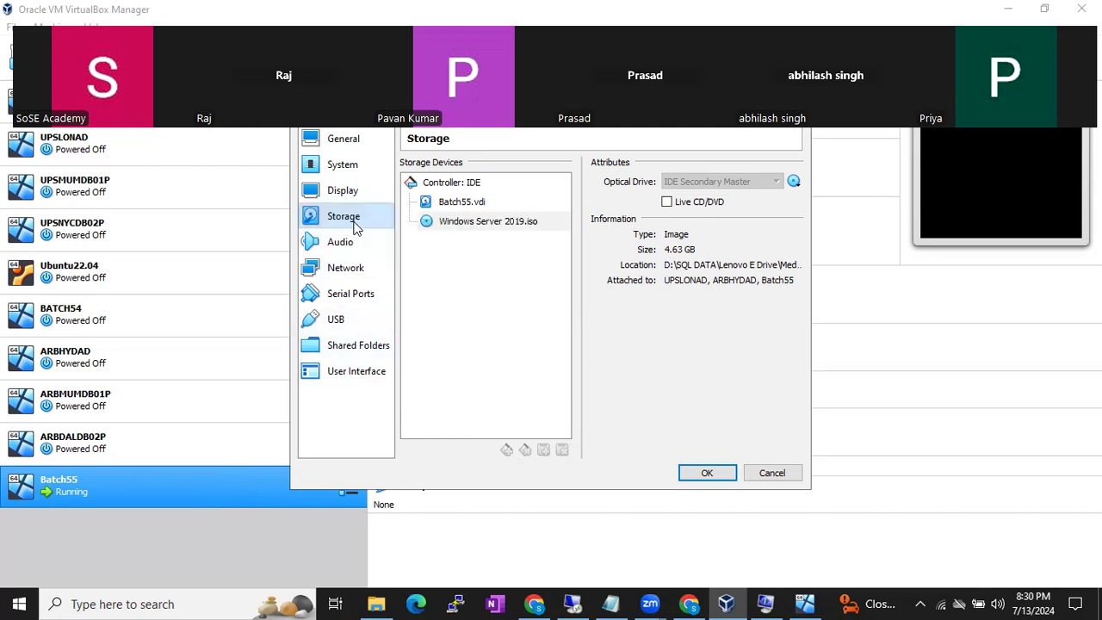
click(469, 225)
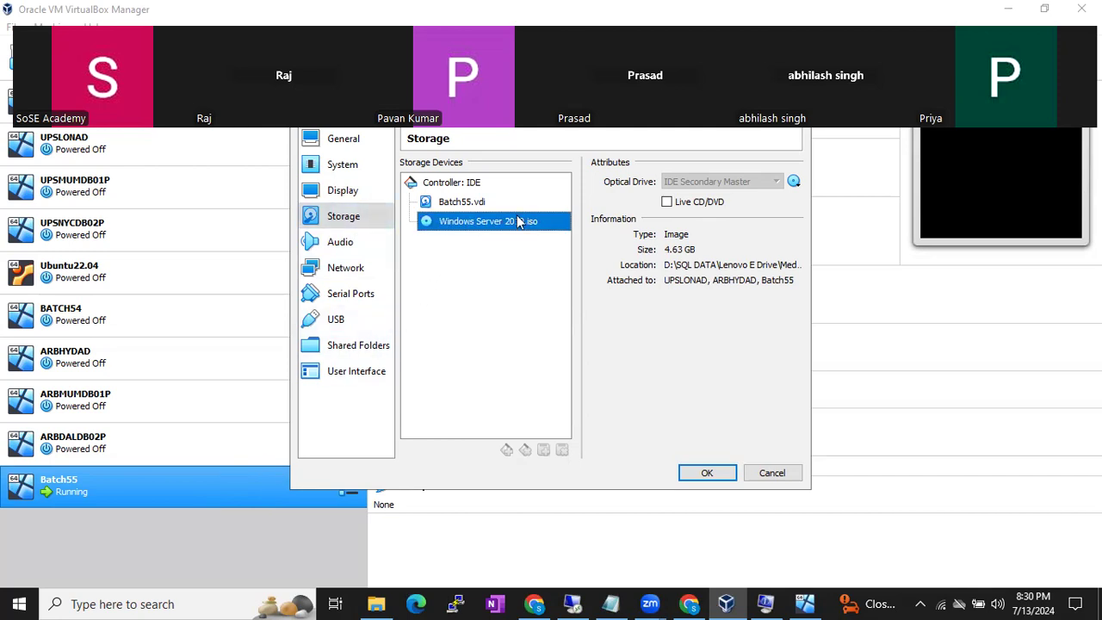
click(794, 182)
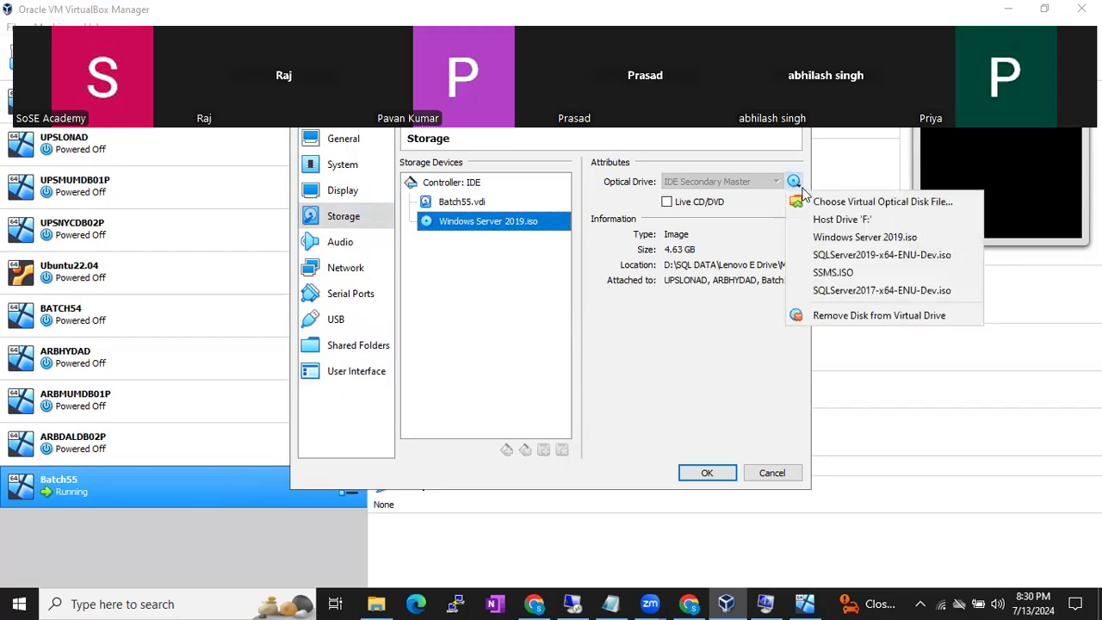
click(827, 203)
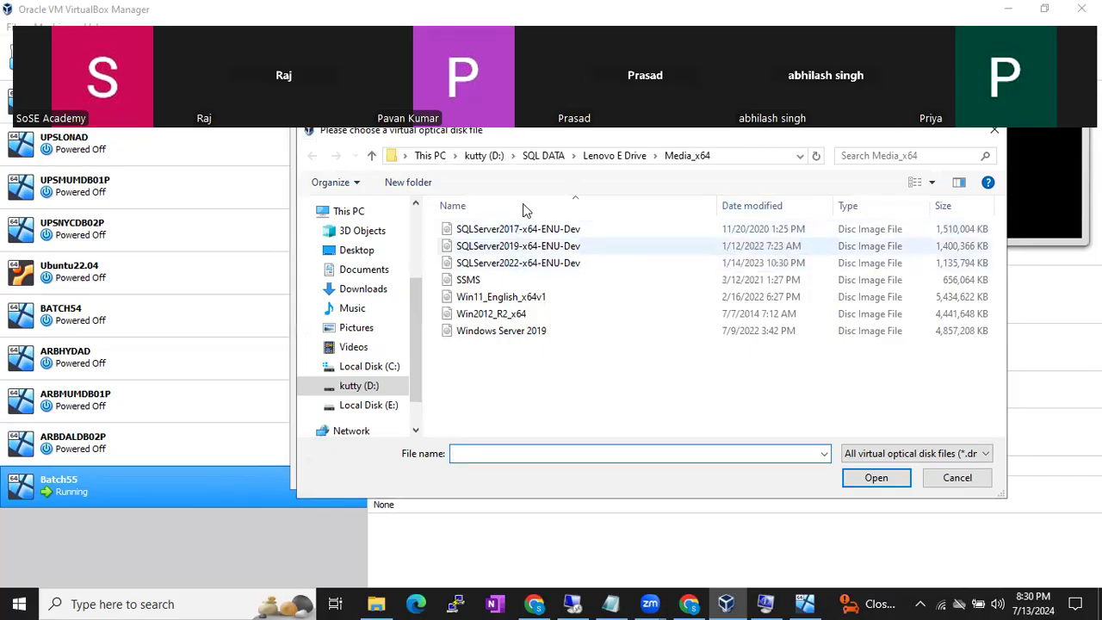
double_click(513, 249)
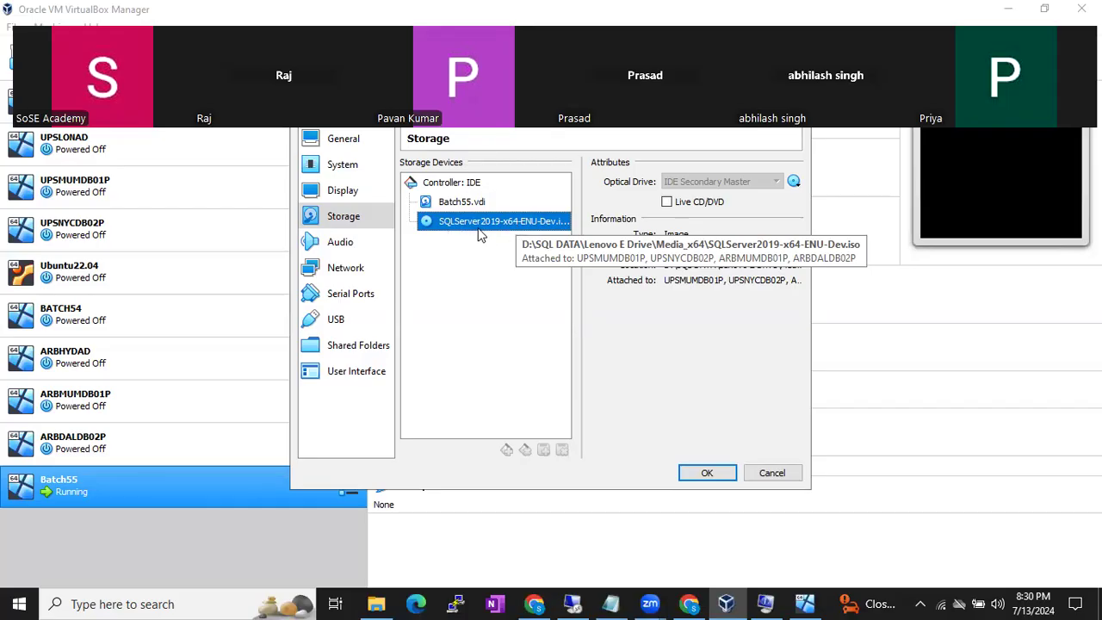
click(715, 476)
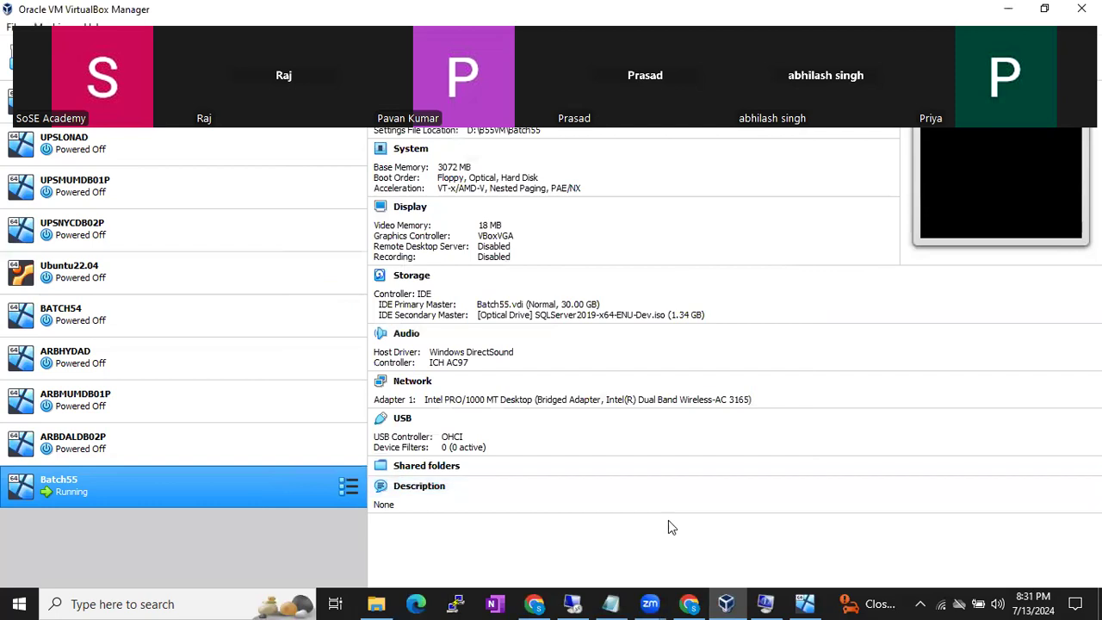
- Bring the Batch55 VM full screen, where This PC shows CD Drive (D:) SqlSetup_x64_ENU
click(574, 603)
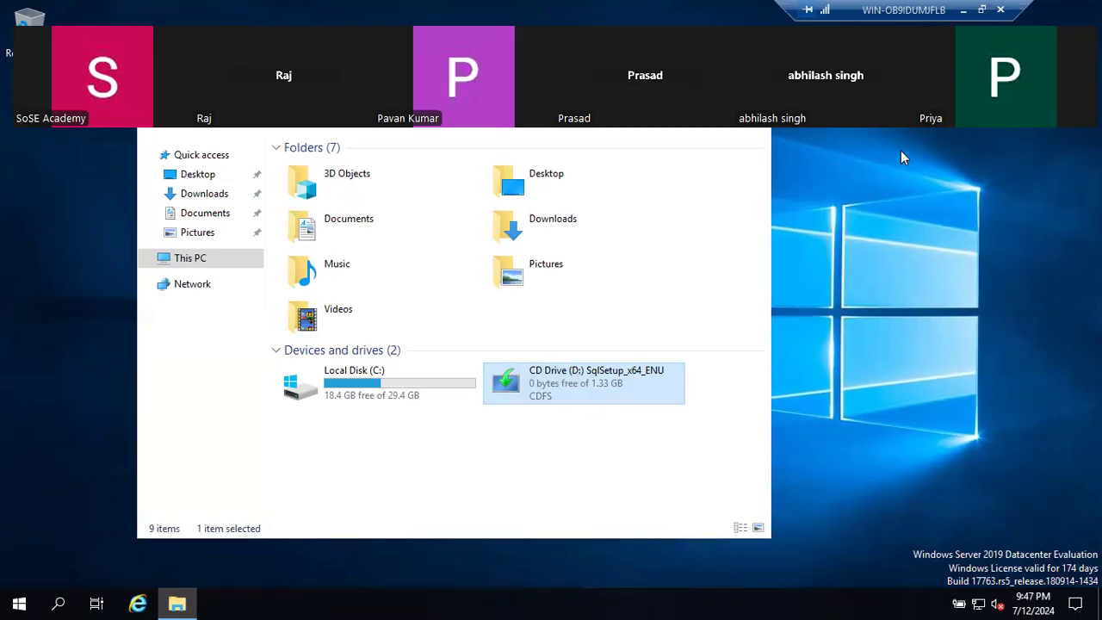
- Minimize the VM to view Batch55's details with SQLServer2019-x64-ENU-Dev.iso attached
click(965, 11)
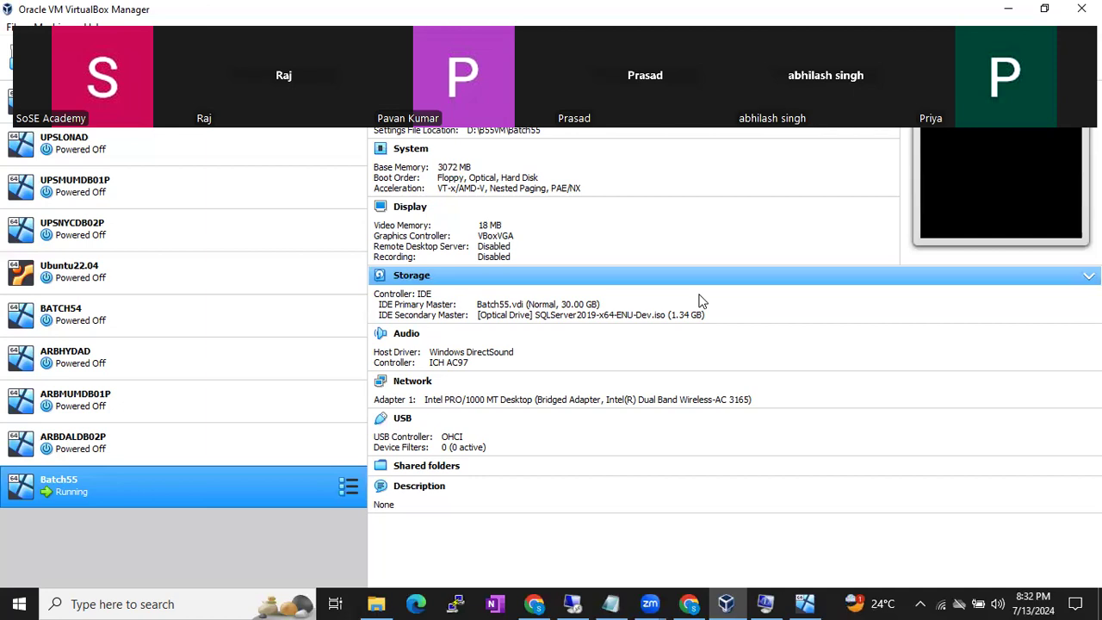
- Bring the browser forward and open the Batch 55 Running Notes document
click(530, 603)
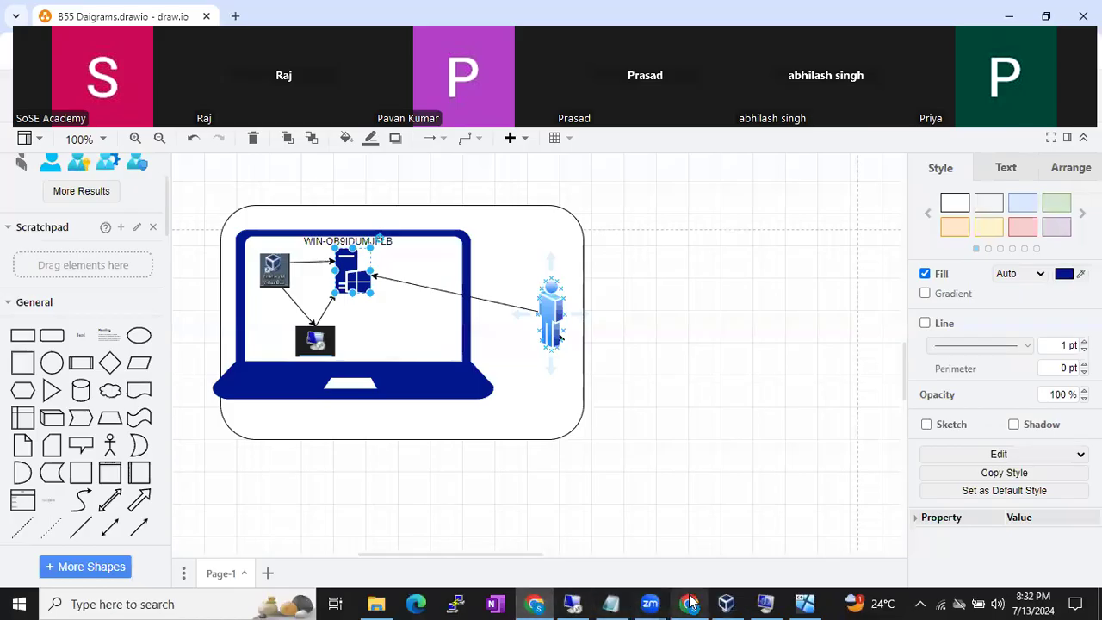
click(690, 602)
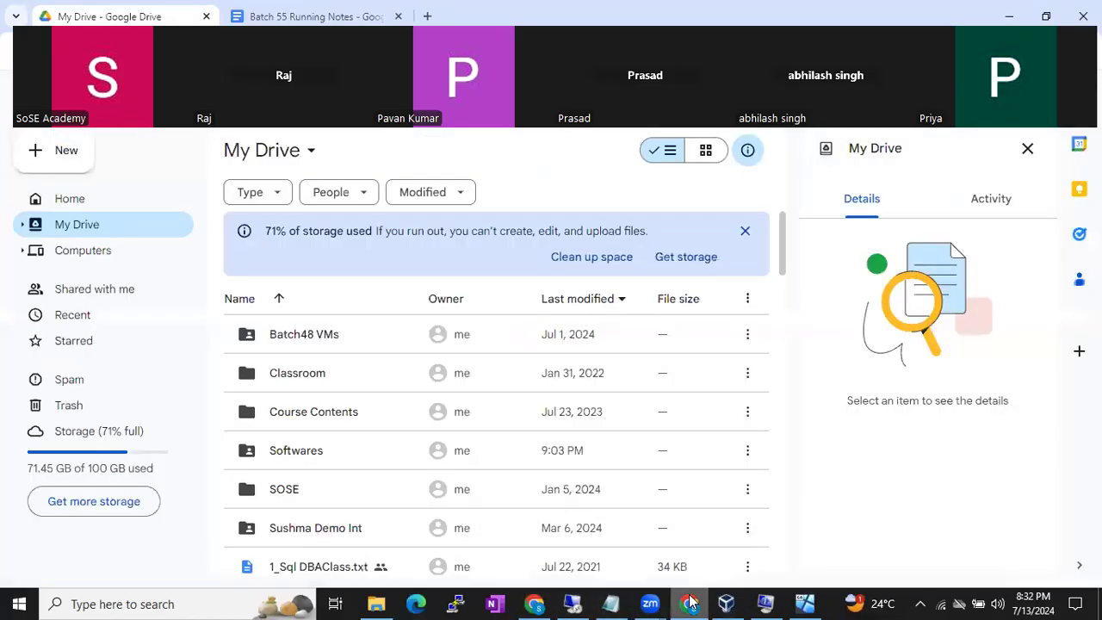
click(337, 10)
scroll(560, 409, down, 3)
- Add a 'Shared Location' line below SSMS in the notes, then return to VirtualBox Manager
click(500, 328)
key(Return)
key(Return)
text(Shared Location)
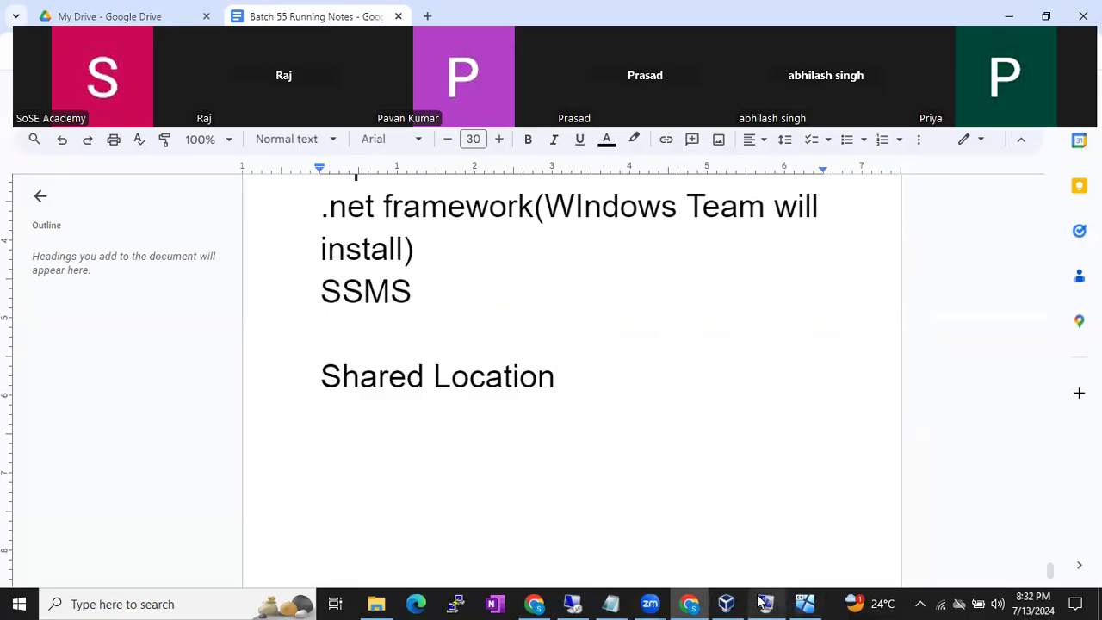
click(730, 603)
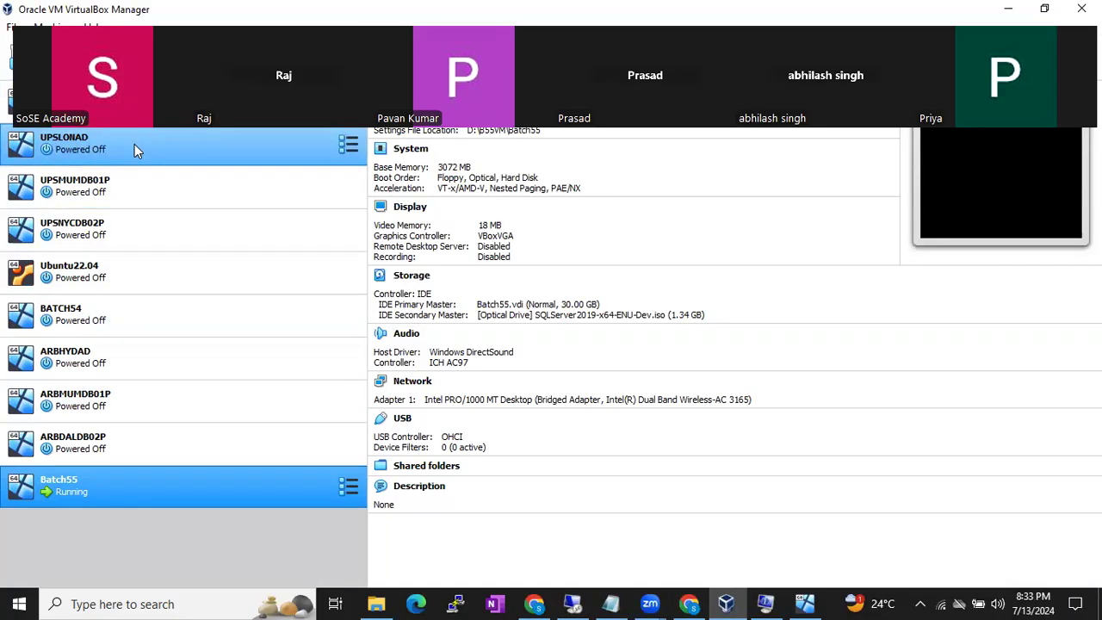
- Restore the Batch55 VM window showing the SqlSetup_x64_ENU CD drive in This PC
click(571, 603)
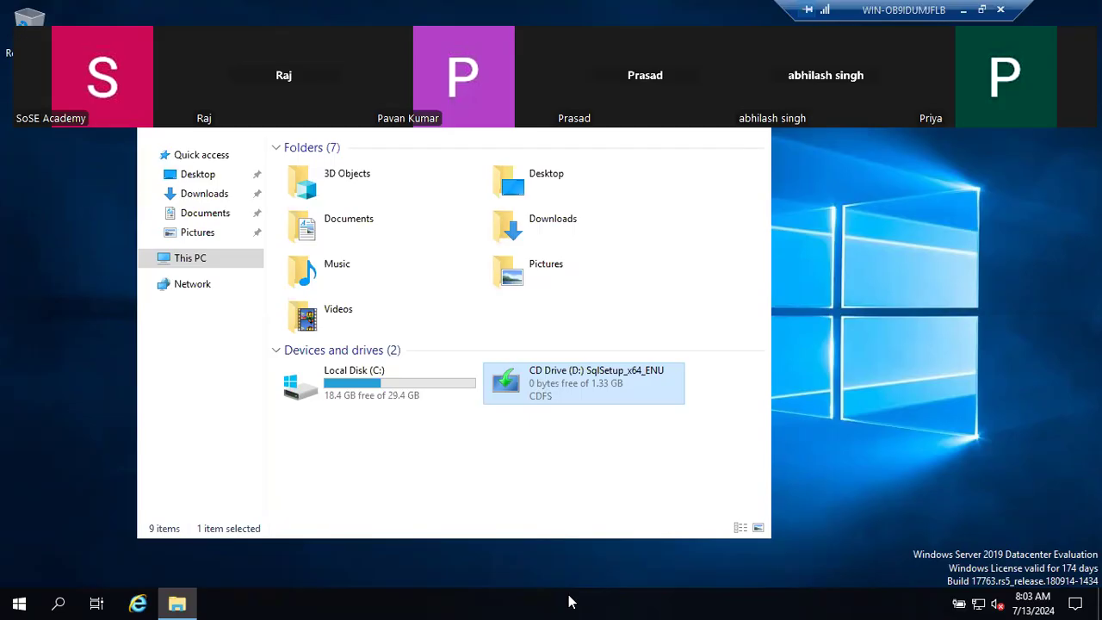
- Minimize the Batch55 VM window to get back to the host desktop
click(964, 9)
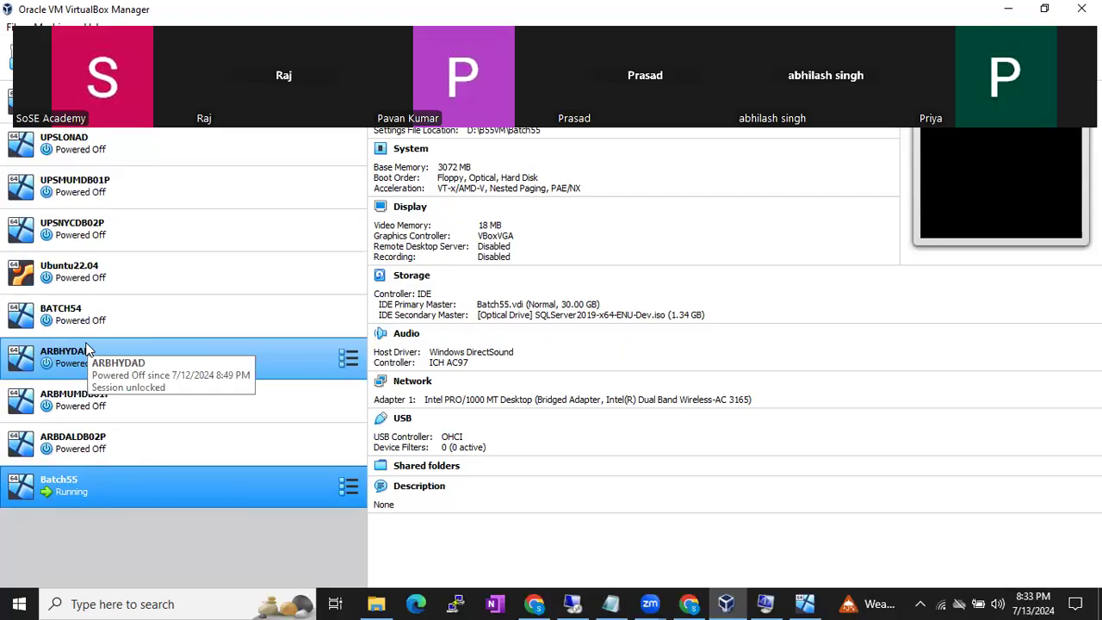
- Switch between the browser windows, ending on the B55 Daigrams.drawio diagram
click(534, 604)
click(692, 603)
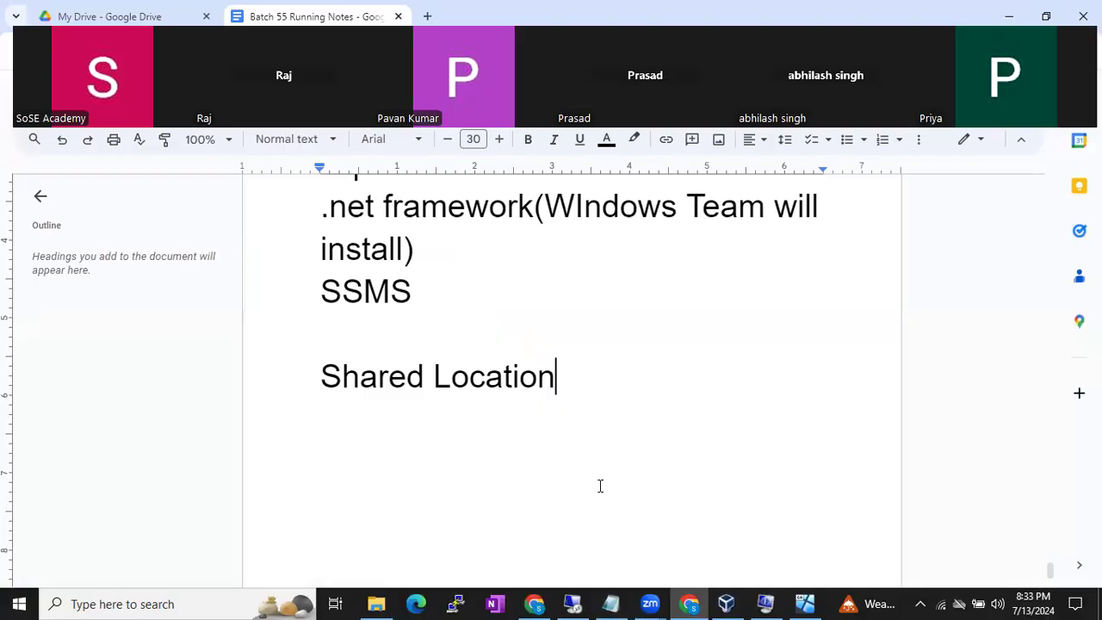
click(535, 603)
- Add a rounded rectangle under the laptop diagram and make it taller
scroll(497, 475, down, 3)
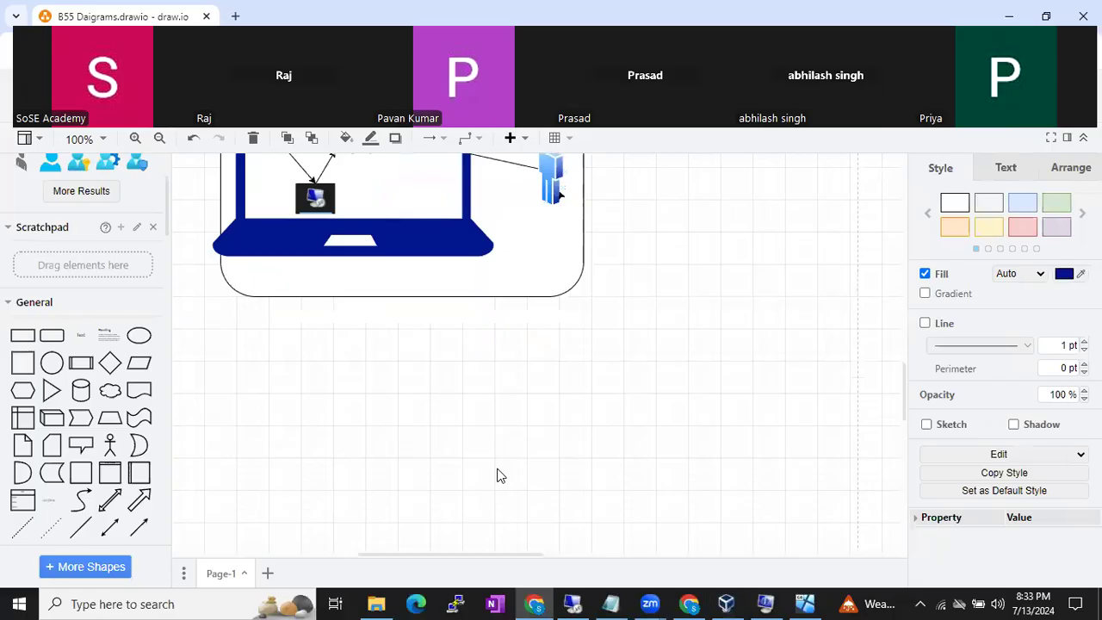
click(51, 335)
drag(543, 366, 582, 330)
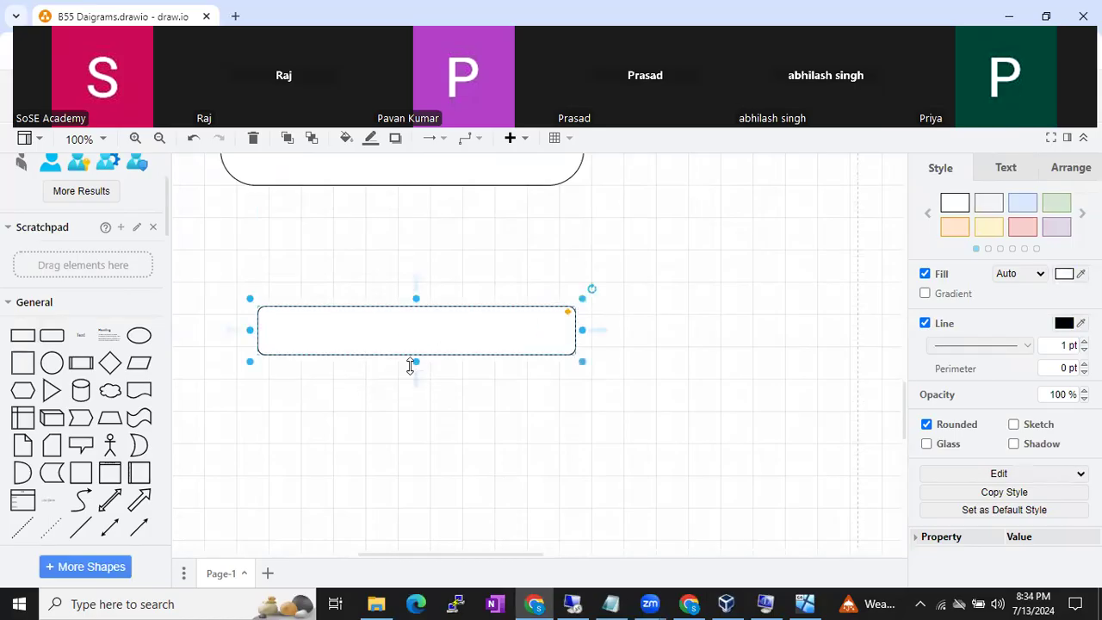
drag(414, 366, 419, 564)
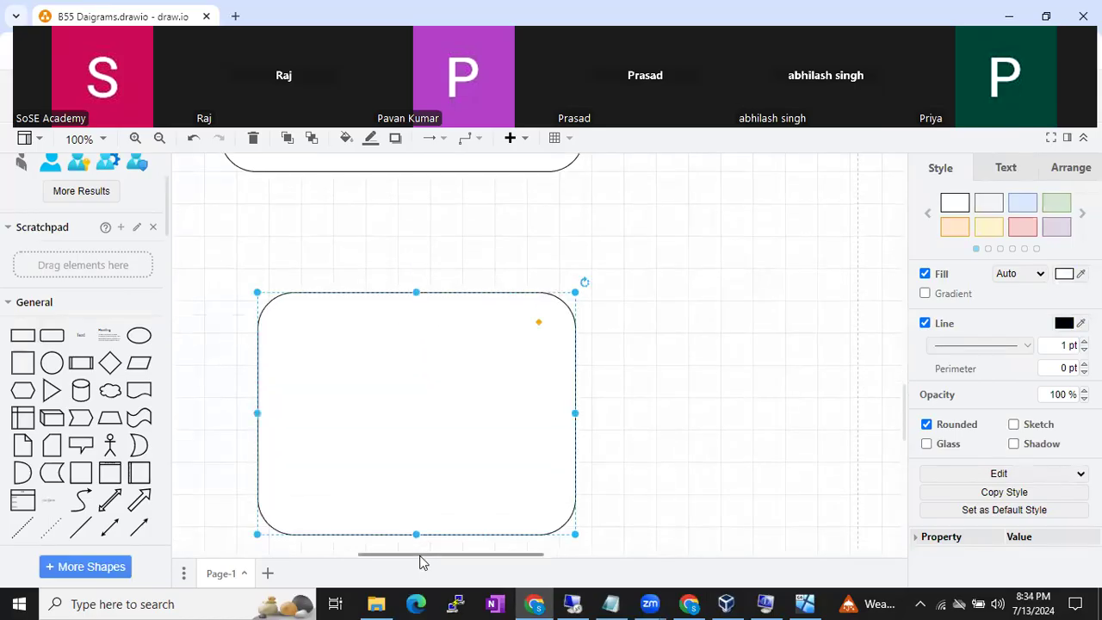
scroll(381, 439, up, 1)
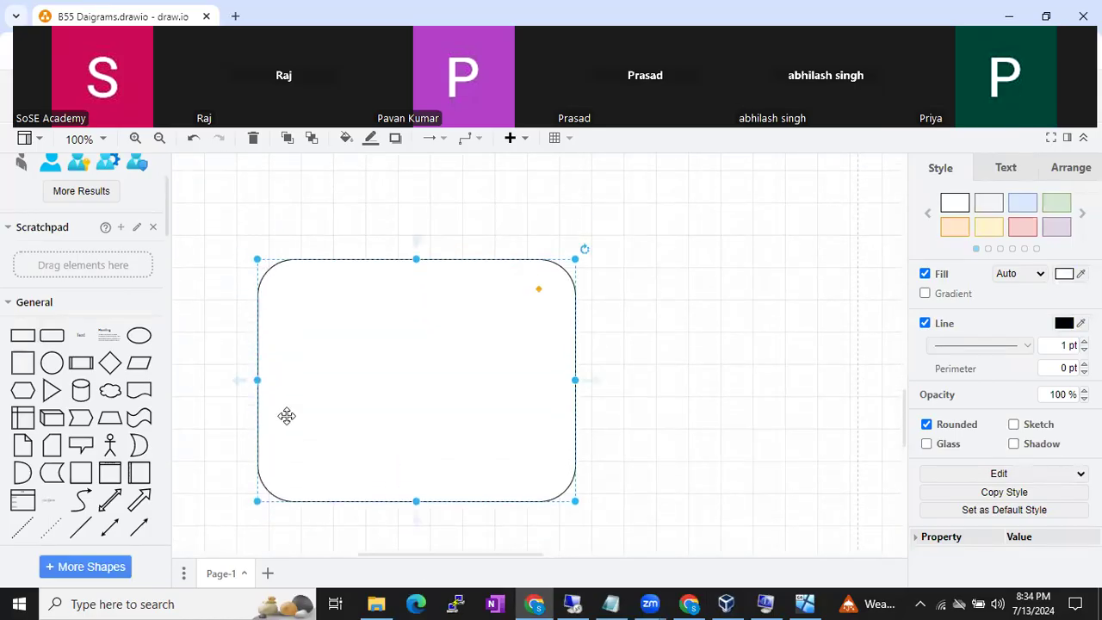
scroll(121, 428, up, 3)
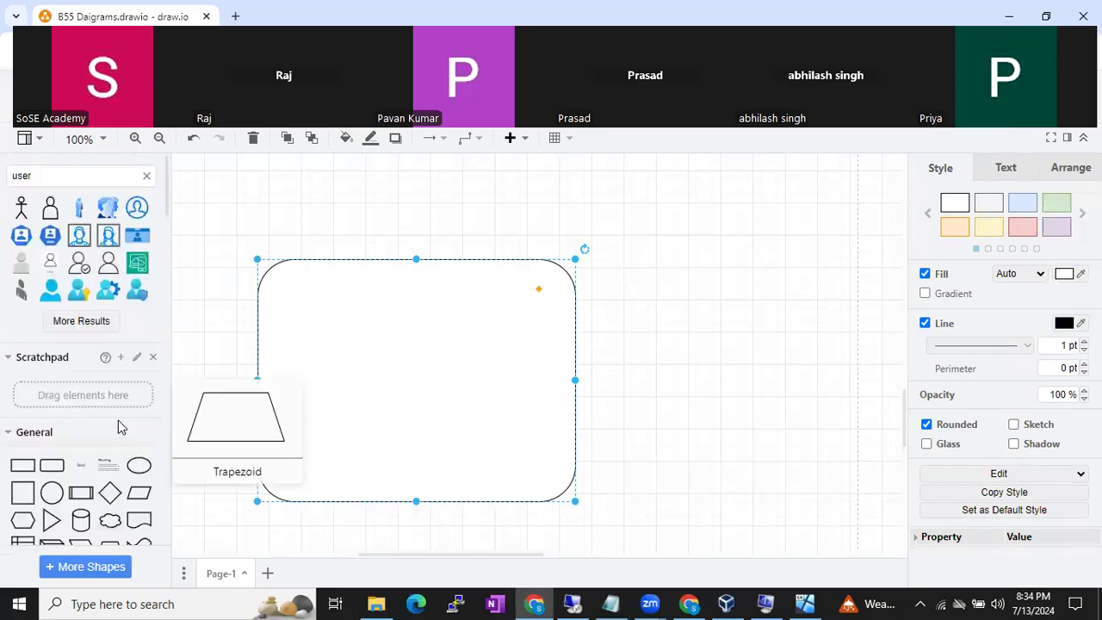
- Search shapes for 'shared folder' and place a smaller Shared Folder icon inside the box
click(146, 175)
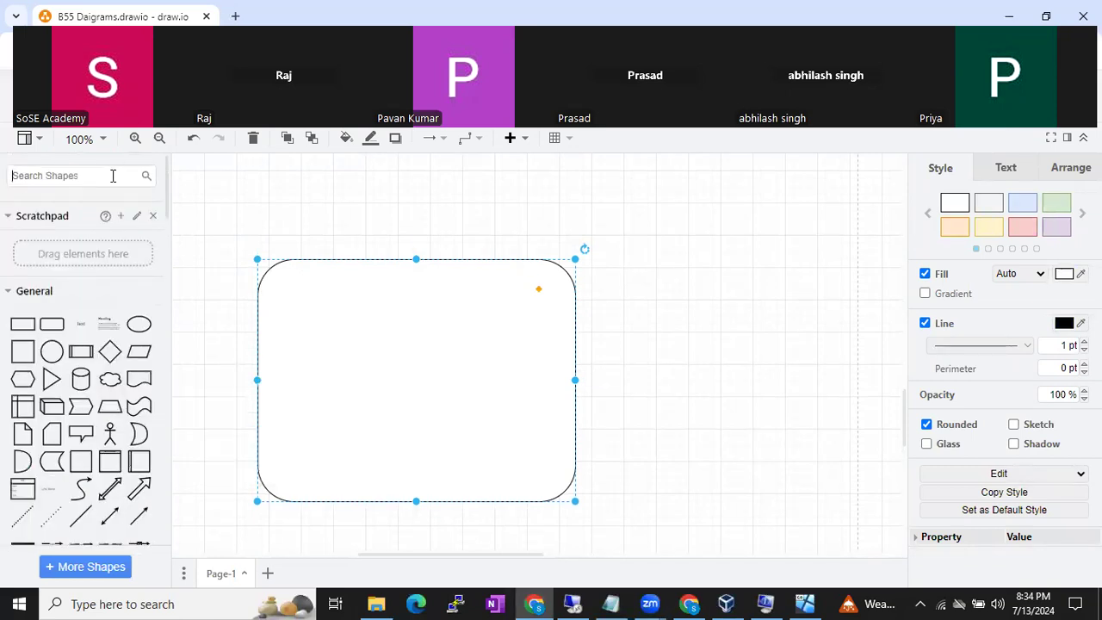
text(shared folder)
key(Return)
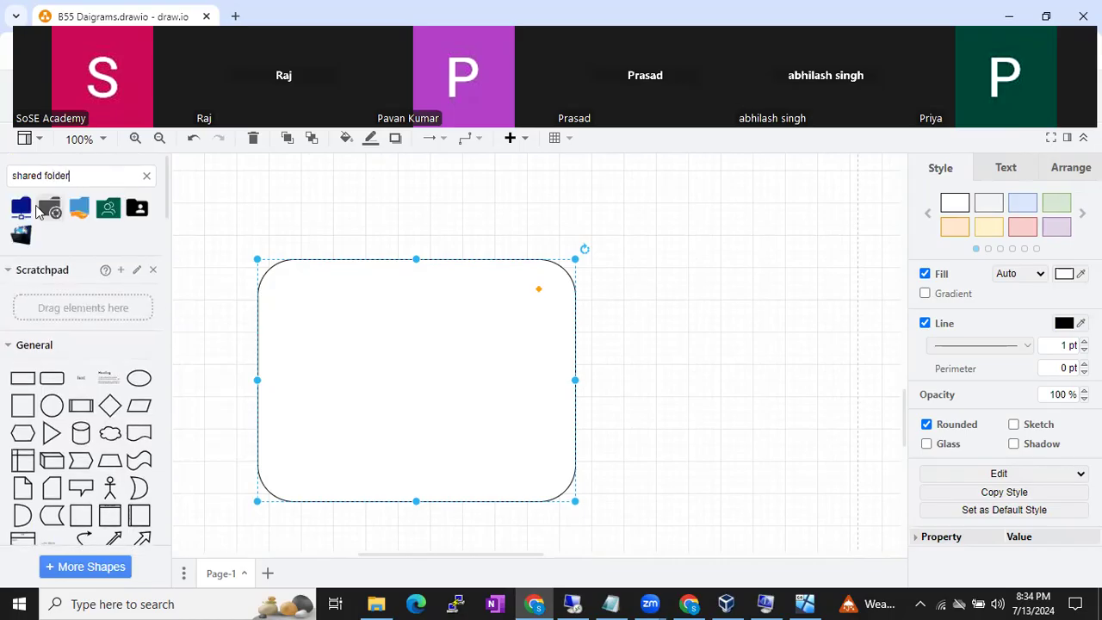
drag(21, 208, 499, 358)
drag(461, 424, 478, 406)
- Copy the laptop's Windows server icon down into the new box
scroll(339, 293, up, 5)
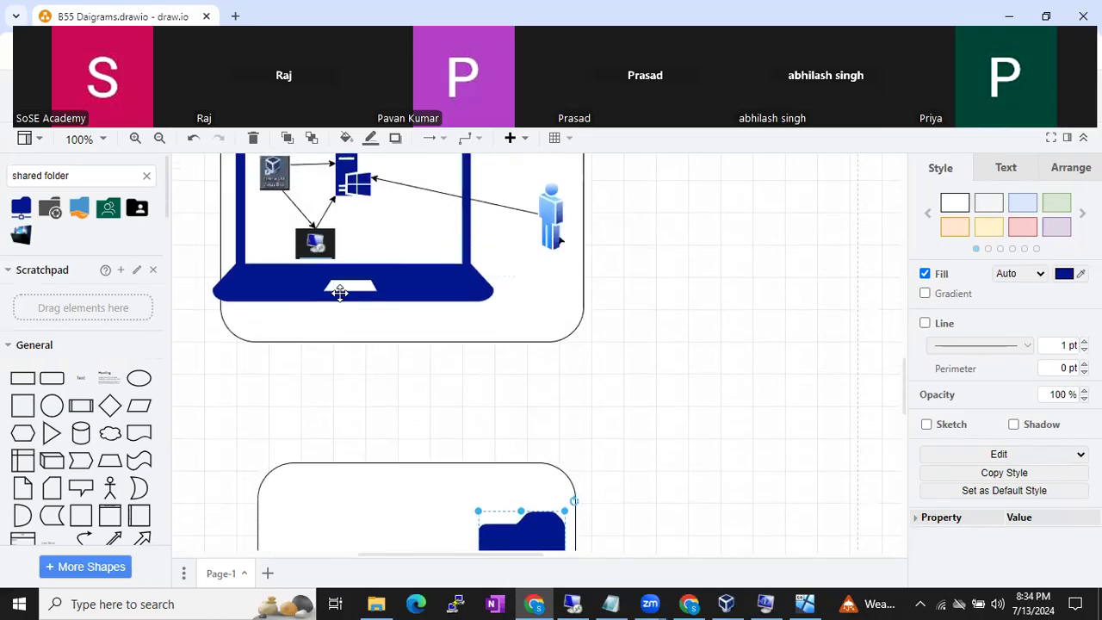
click(336, 207)
drag(353, 211, 353, 435)
scroll(353, 435, down, 4)
drag(354, 274, 298, 511)
scroll(108, 492, down, 1)
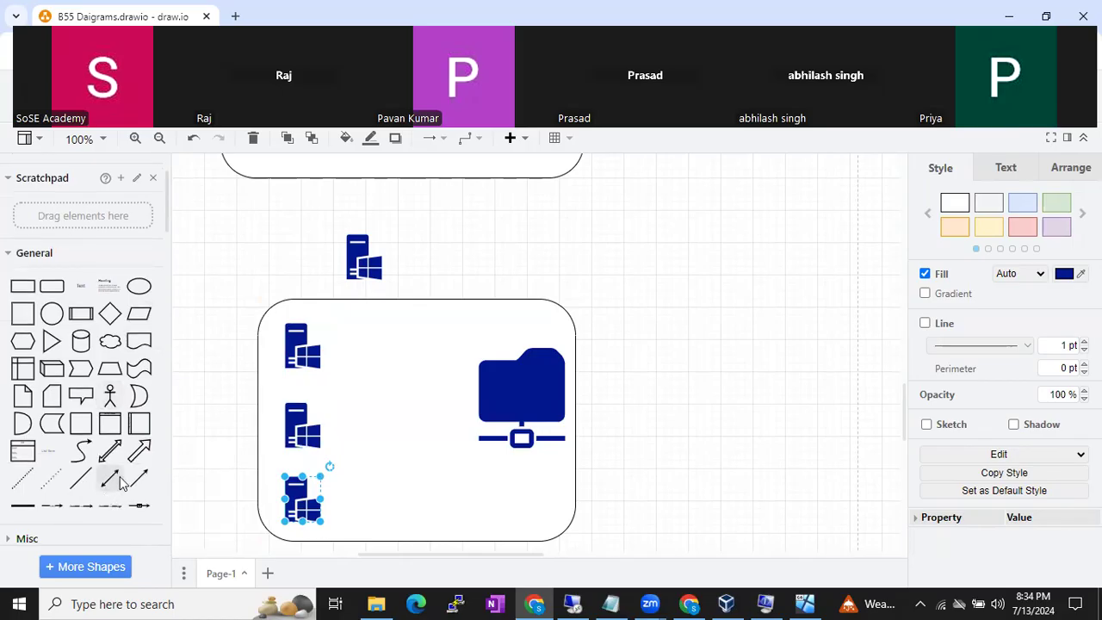
- Draw an arrow from the folder's left side to the top server
click(139, 478)
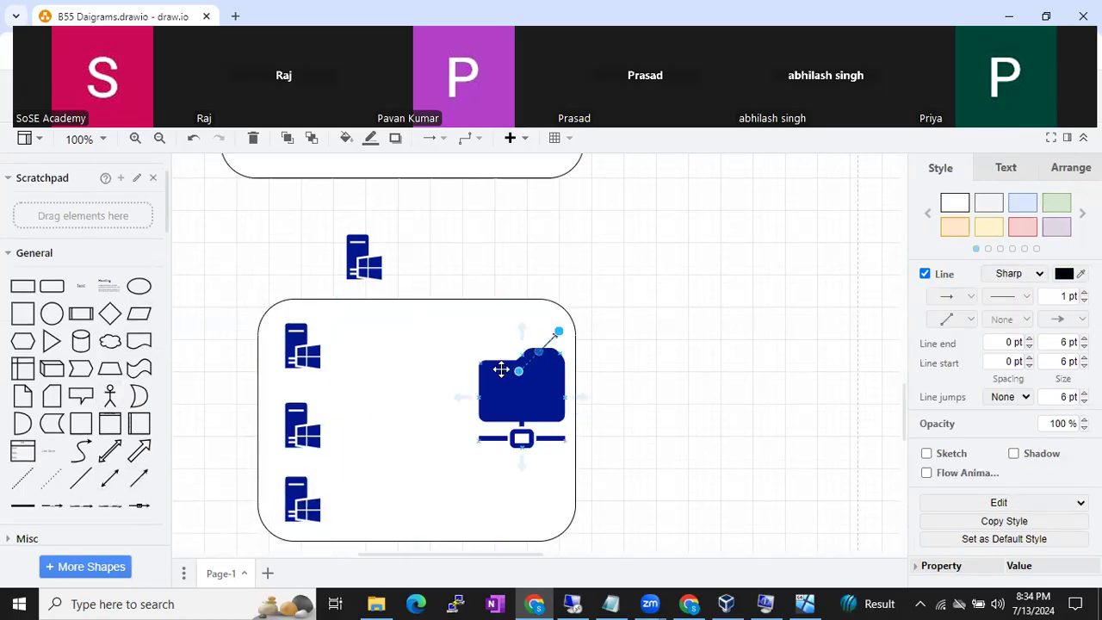
drag(479, 372, 479, 371)
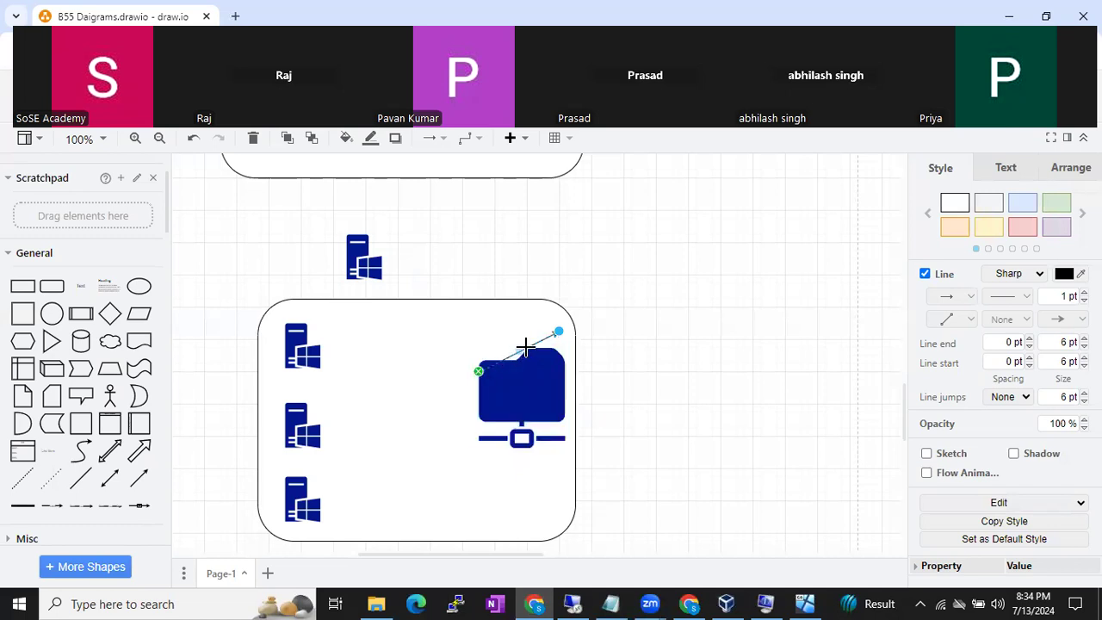
drag(562, 338, 319, 348)
drag(419, 386, 419, 415)
key(Escape)
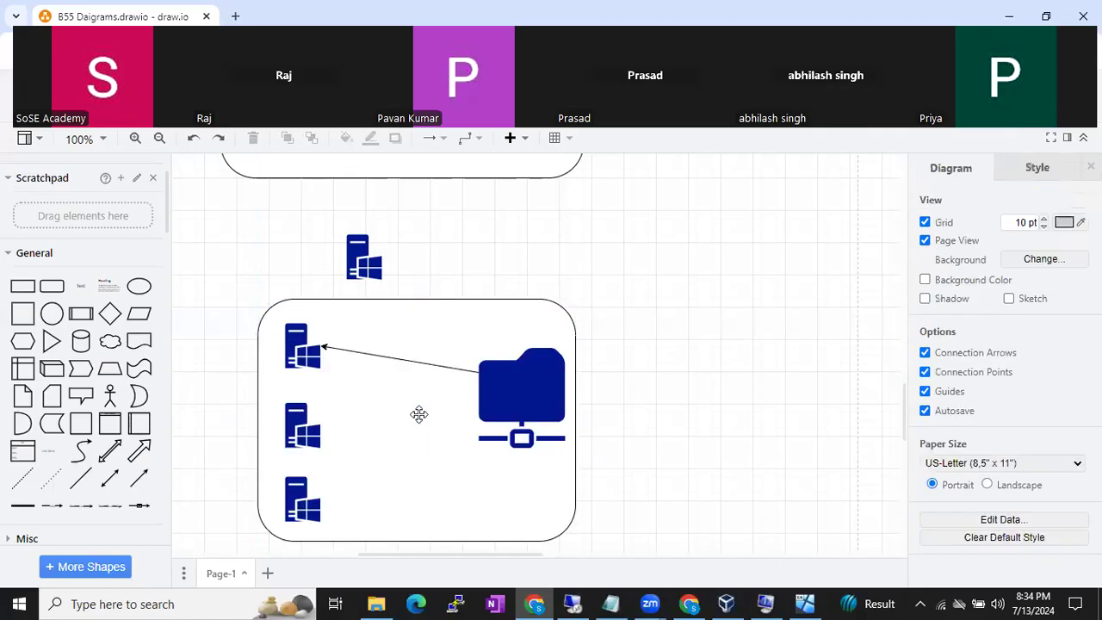
- Add an arrow from the folder to the middle server and reattach the top arrow's start
click(131, 486)
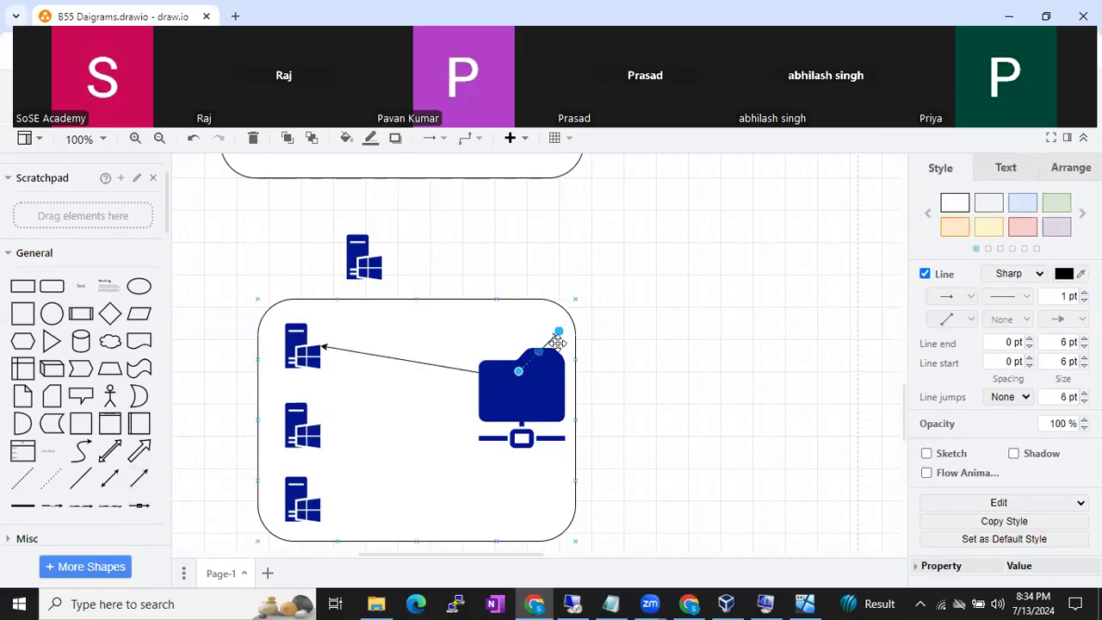
drag(556, 339, 318, 431)
drag(519, 372, 477, 401)
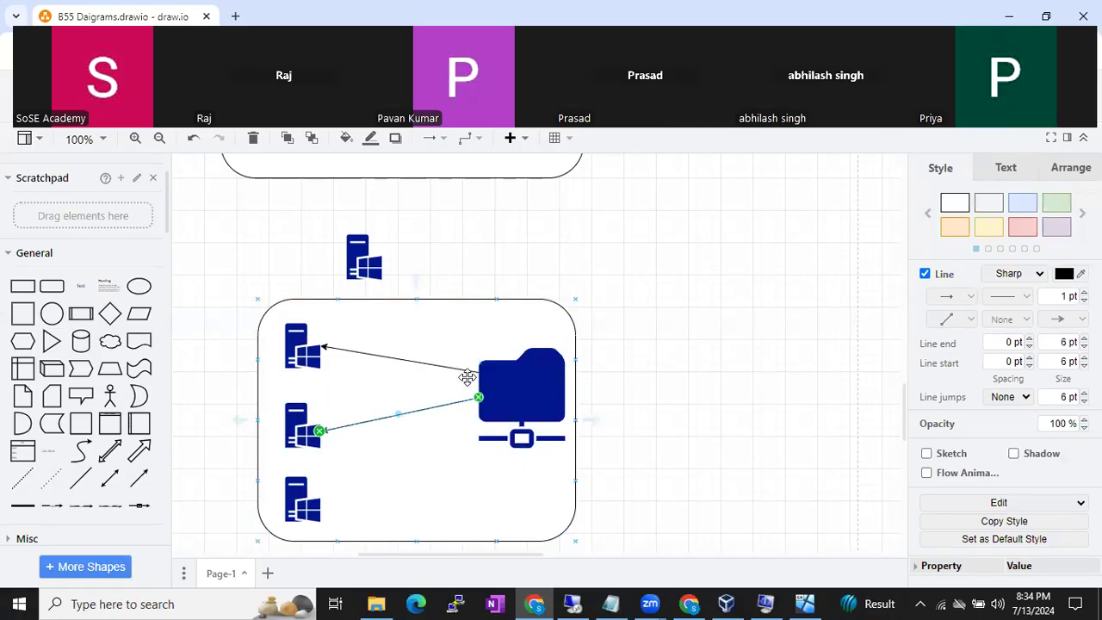
click(462, 369)
drag(483, 377, 479, 401)
click(604, 346)
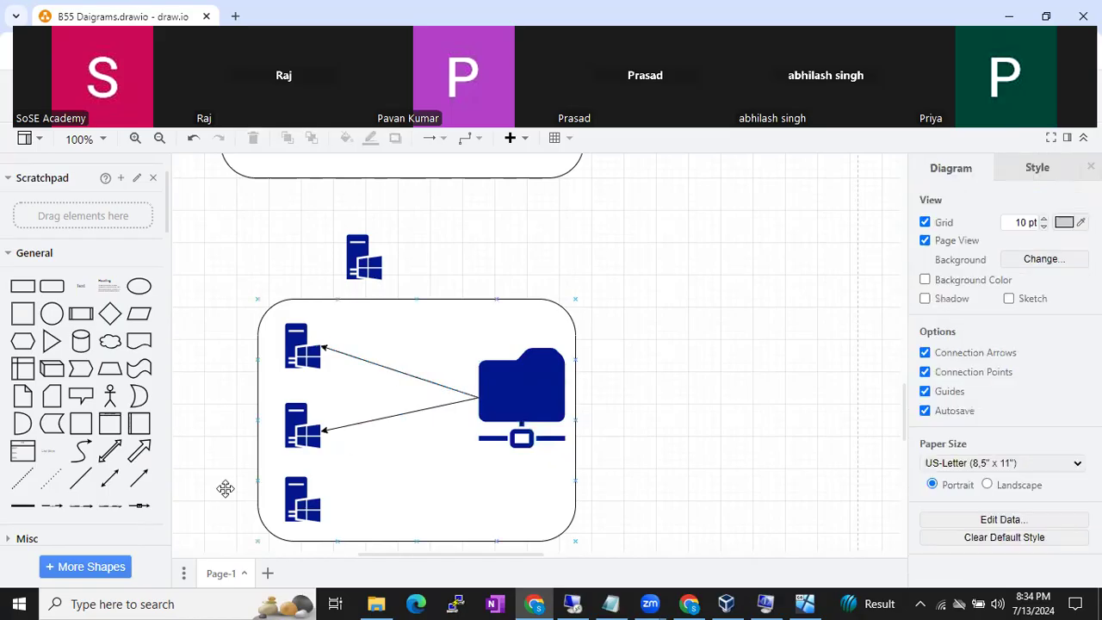
- Add a third arrow from the folder to the bottom server
click(139, 478)
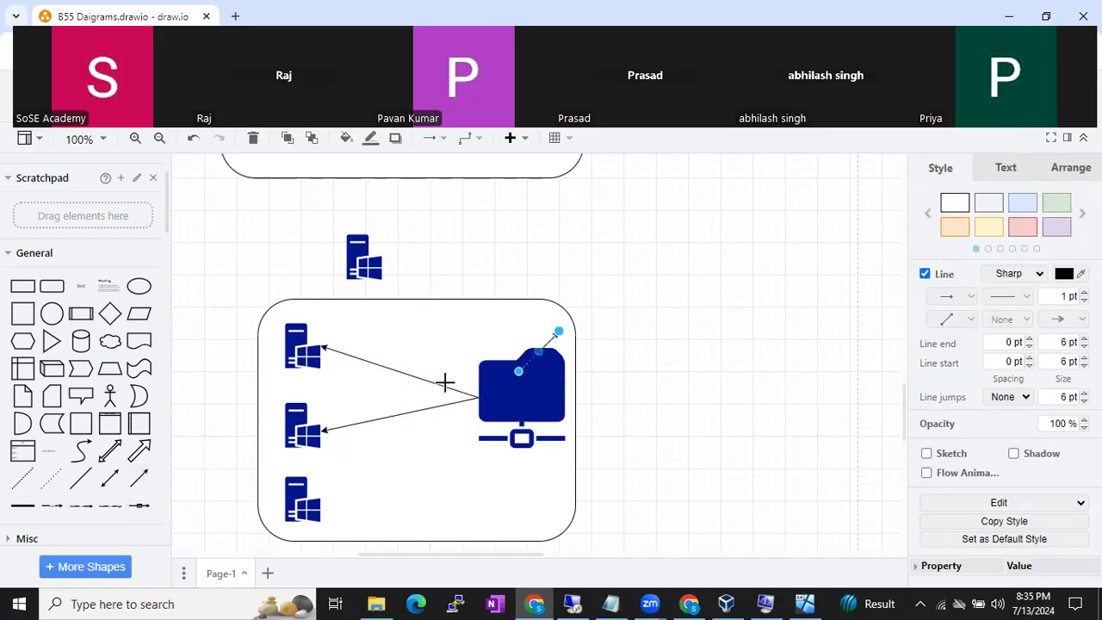
drag(519, 372, 477, 397)
drag(559, 332, 317, 502)
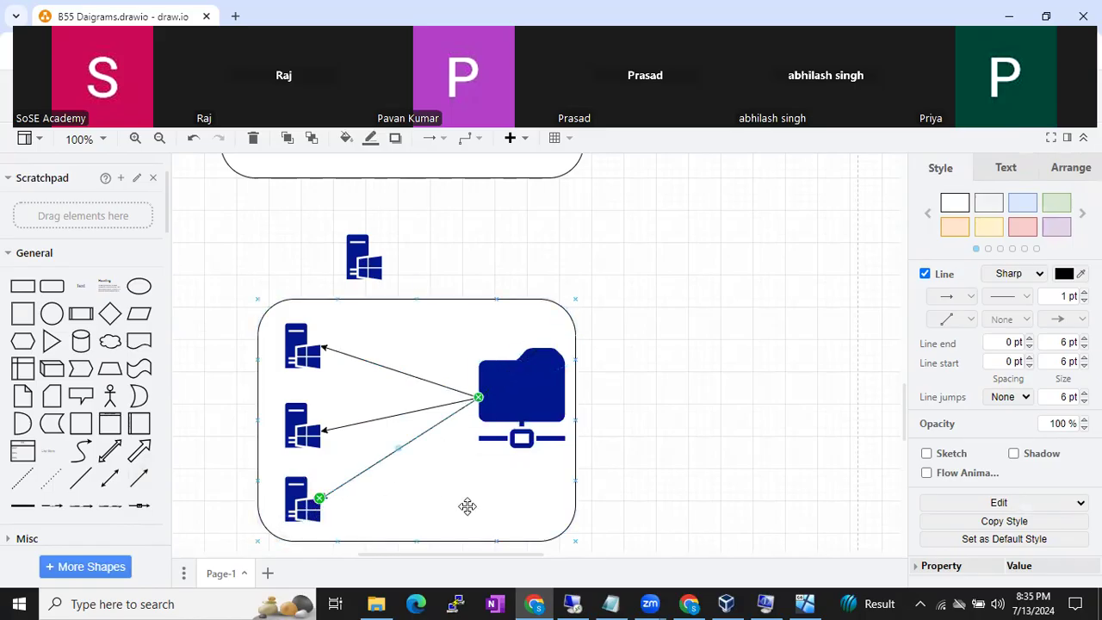
click(467, 507)
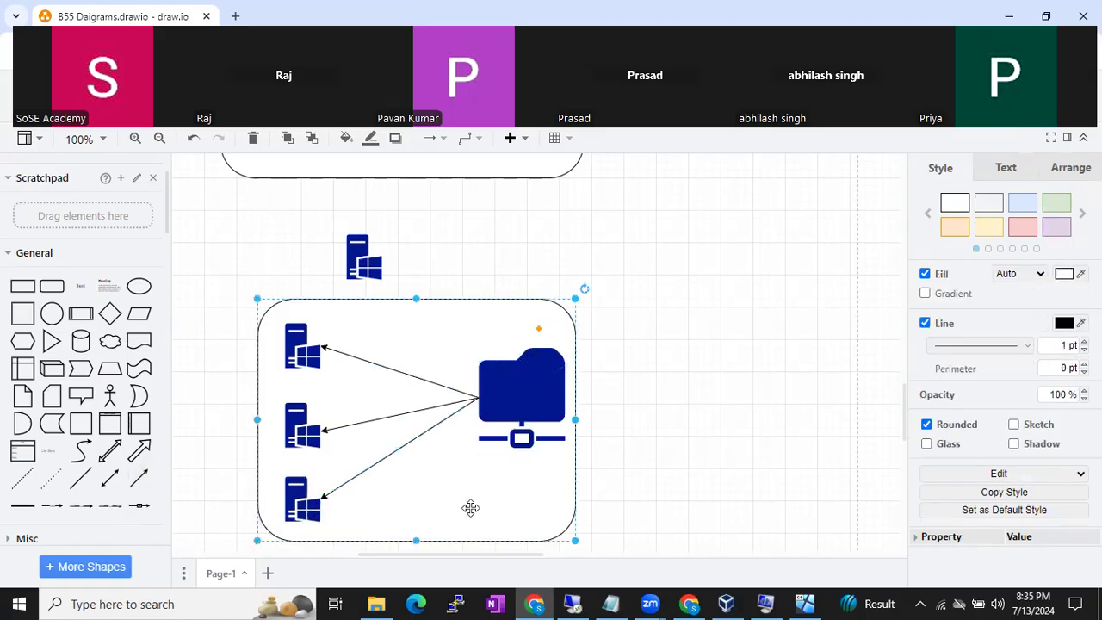
- Add a 'Sql Softwares, scripts, patch files' text label and move it onto the folder icon
double_click(683, 353)
click(685, 356)
text(Sql Soft)
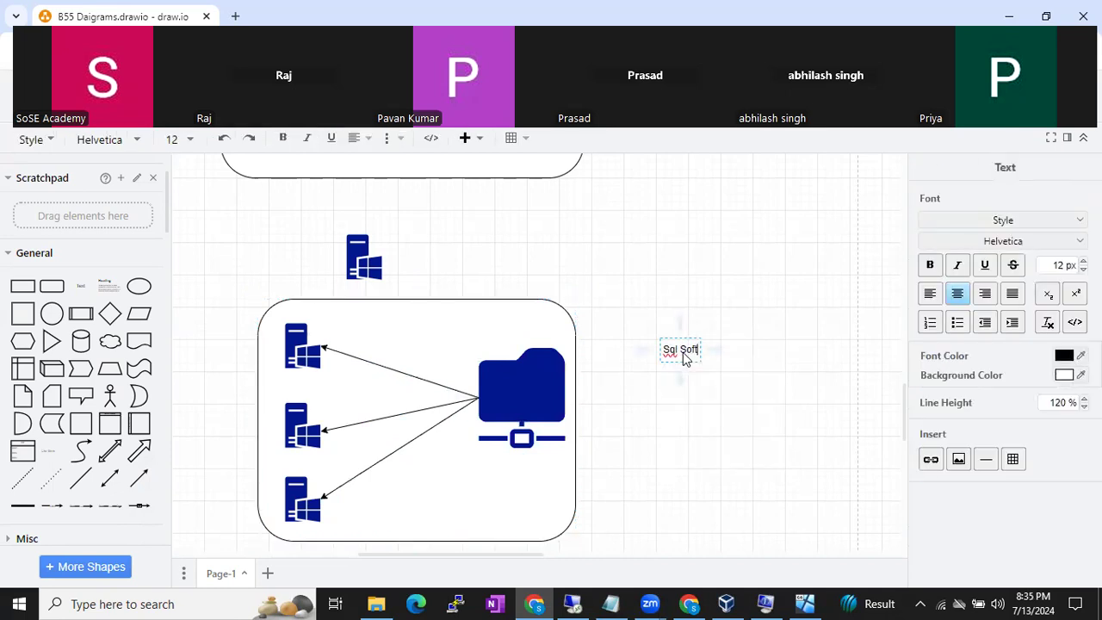
text(wares, scrip)
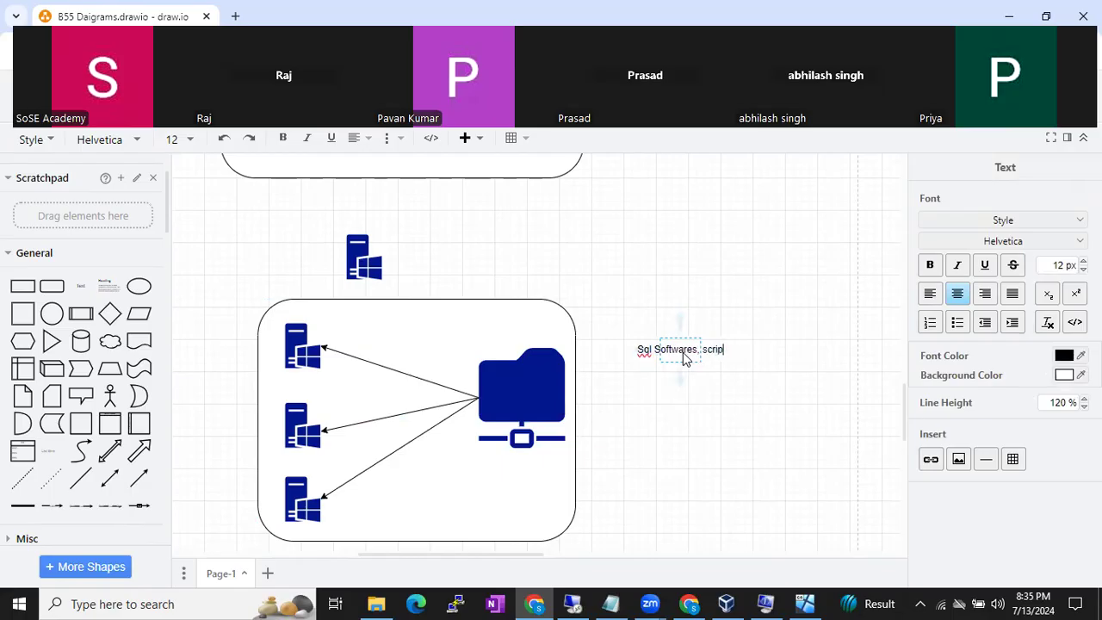
text(ts, patch files)
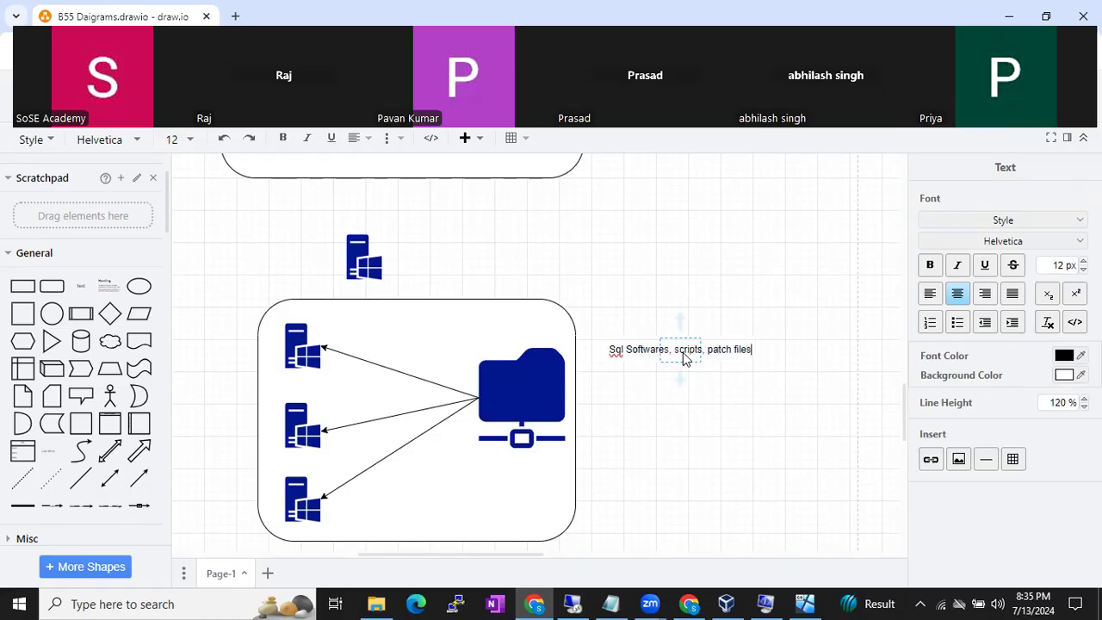
click(802, 249)
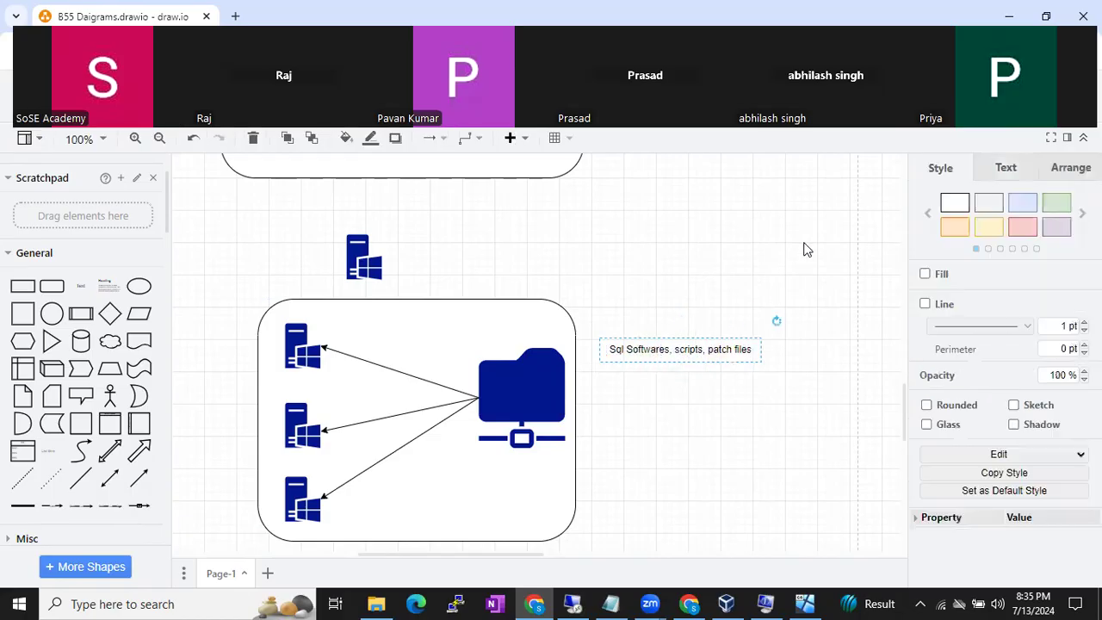
click(665, 349)
drag(665, 349, 520, 371)
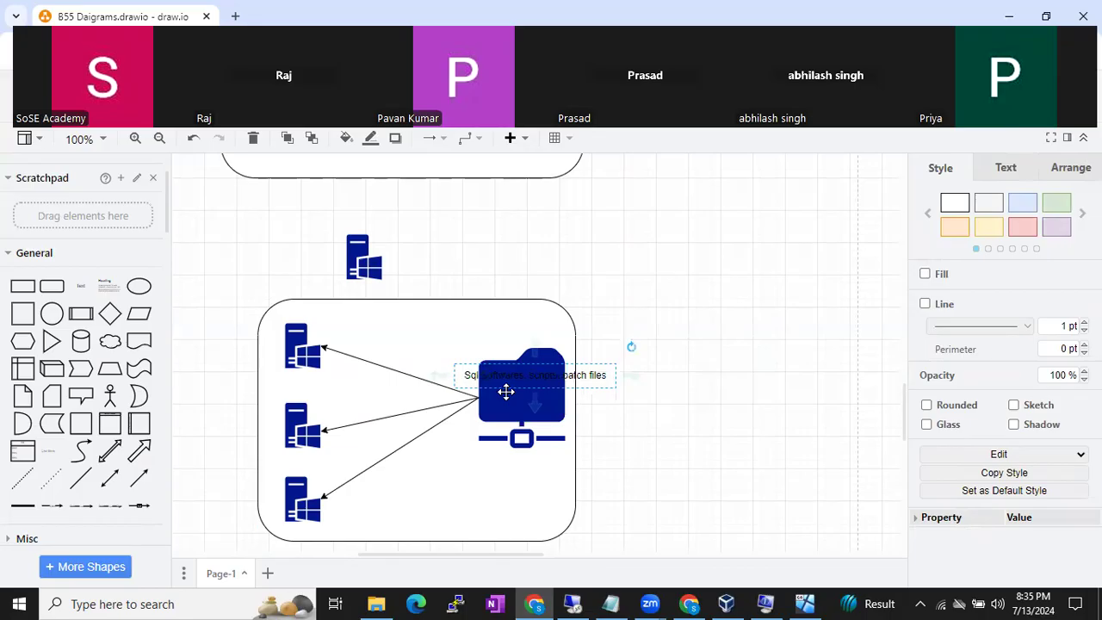
- Select the top-left server icon and the folder icon and its label in turn
click(308, 354)
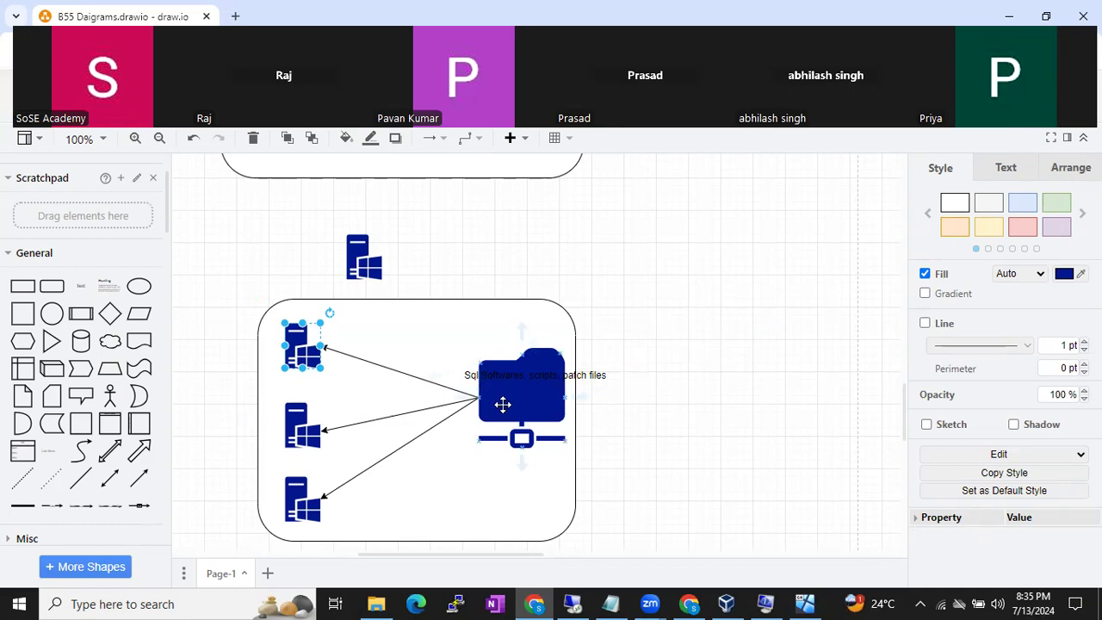
click(510, 374)
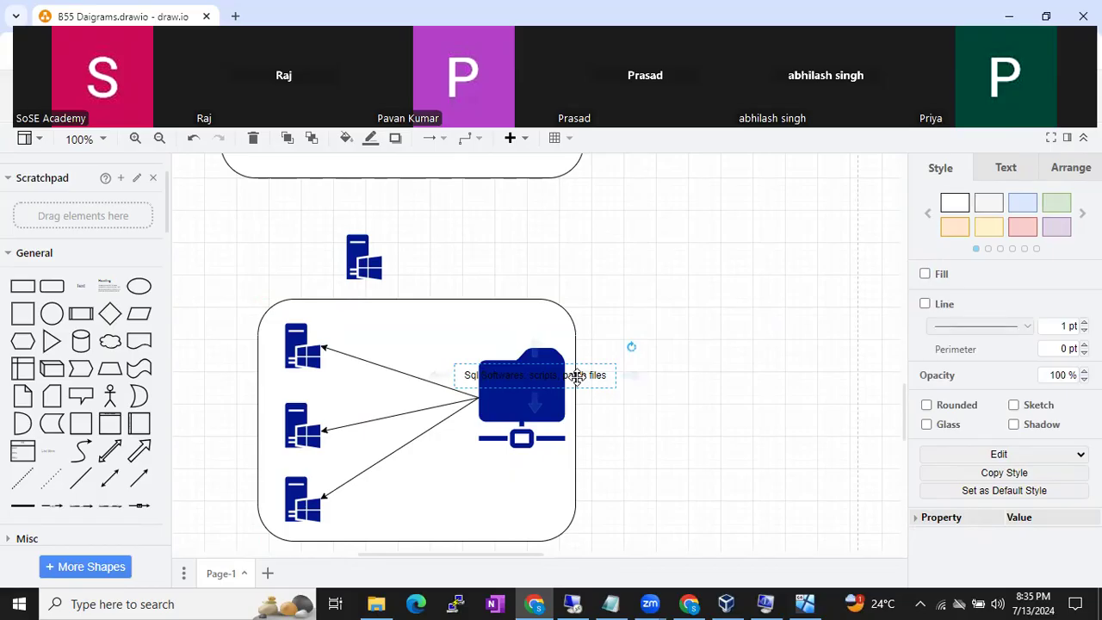
click(306, 353)
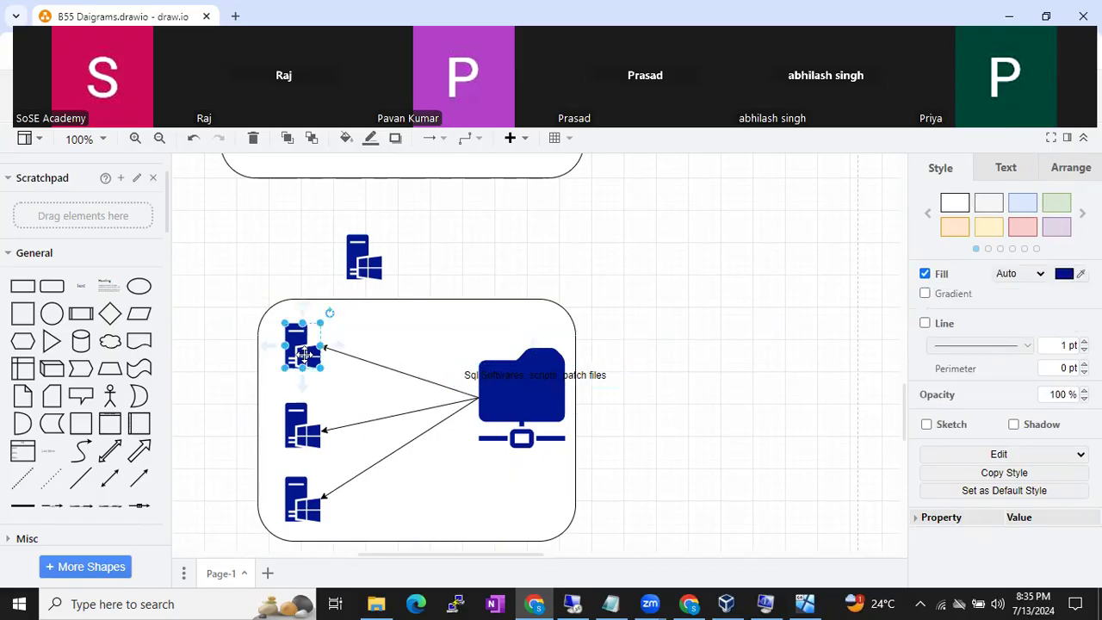
click(499, 416)
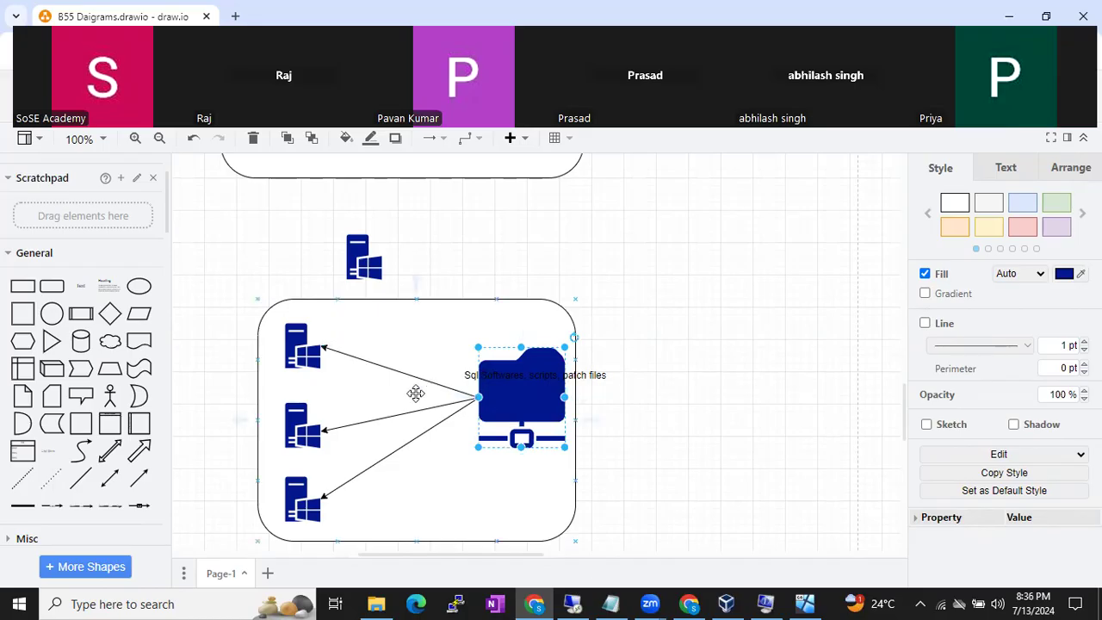
click(312, 352)
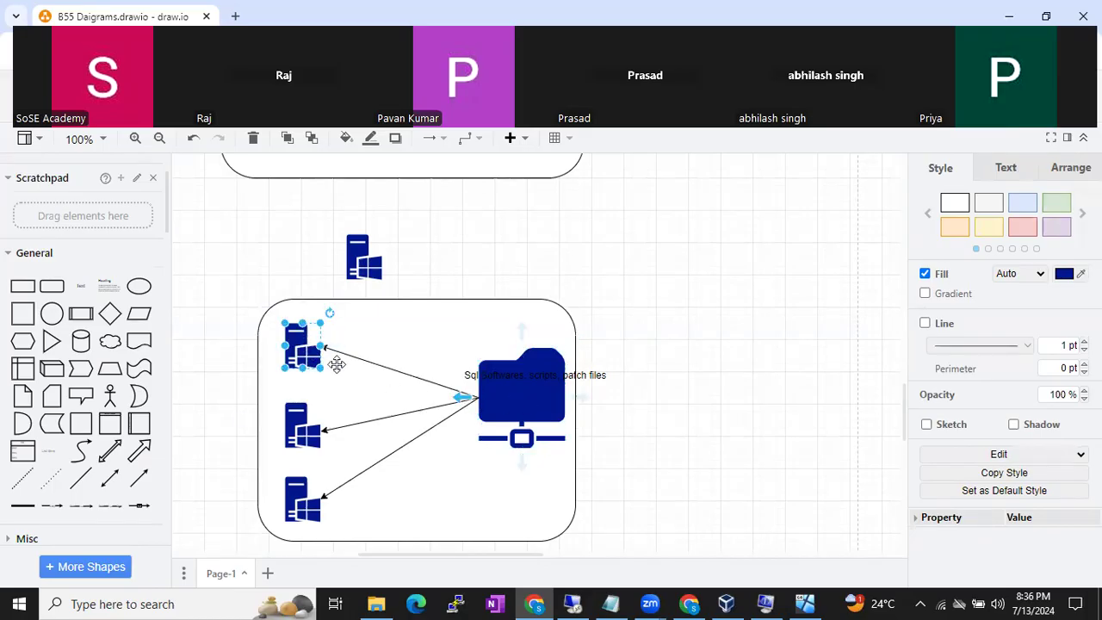
click(522, 398)
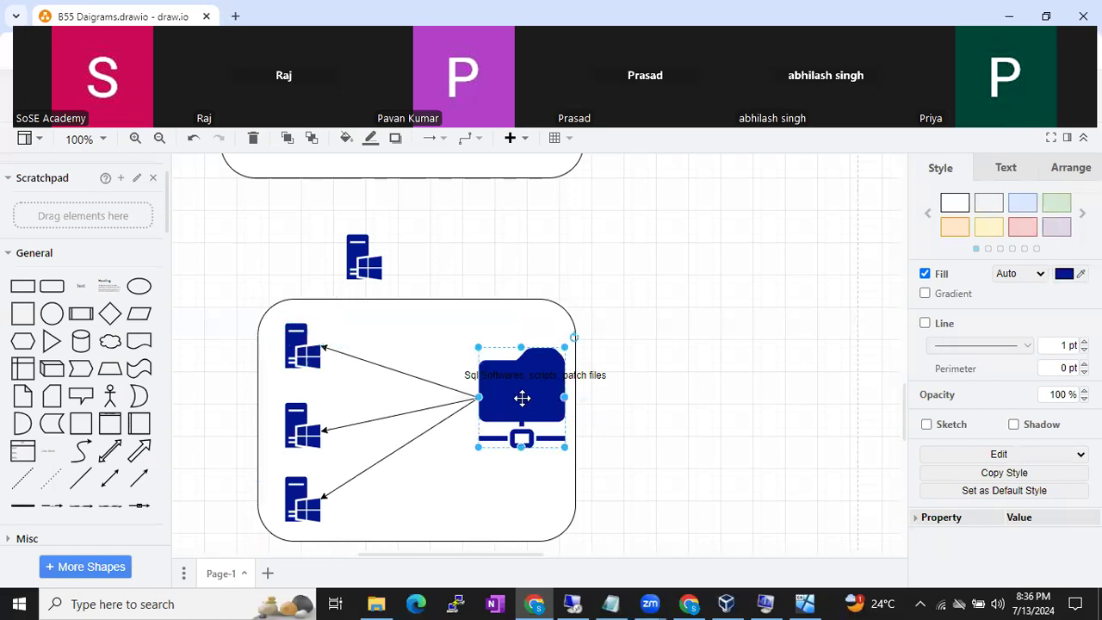
- Add a text label reading \\10.10.10.125\SqlSoftwares\Sql2019 beside the container
click(701, 358)
double_click(701, 358)
click(700, 354)
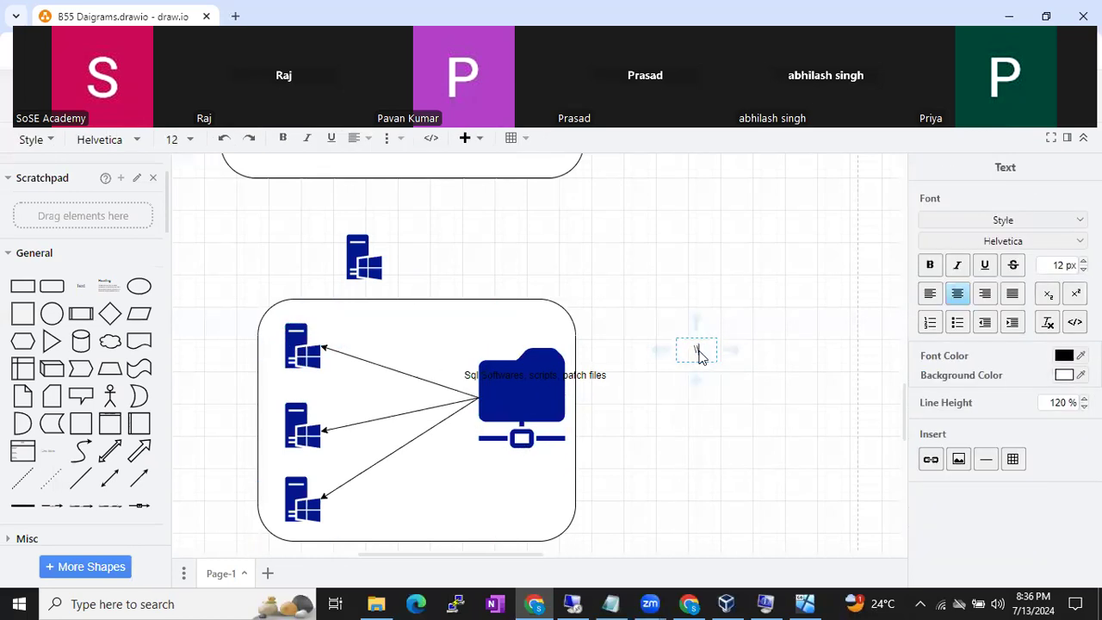
text(\\10.10.10.125\SqlSoftwares)
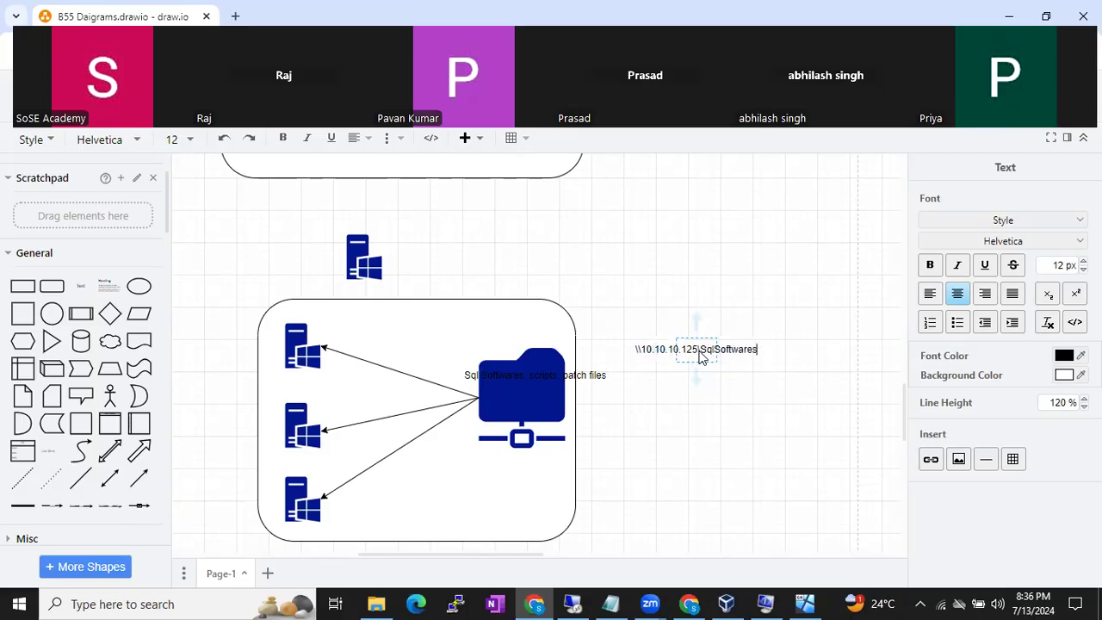
text(\Sql2019)
click(778, 275)
click(707, 349)
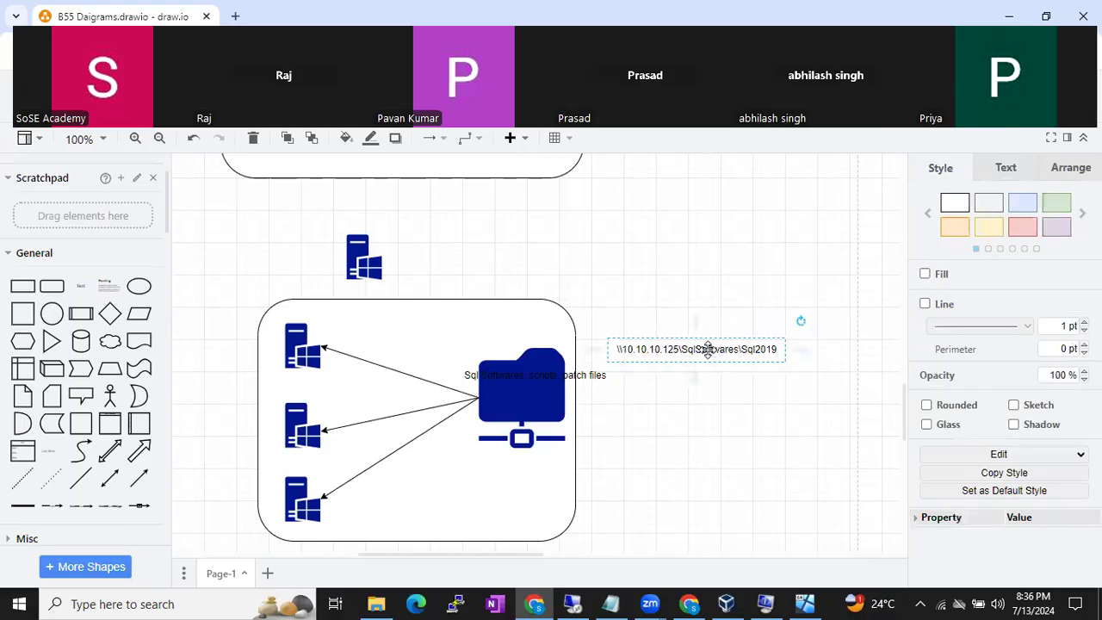
- Open an empty Run dialog in the Windows Server remote desktop, then step out of the session
click(577, 603)
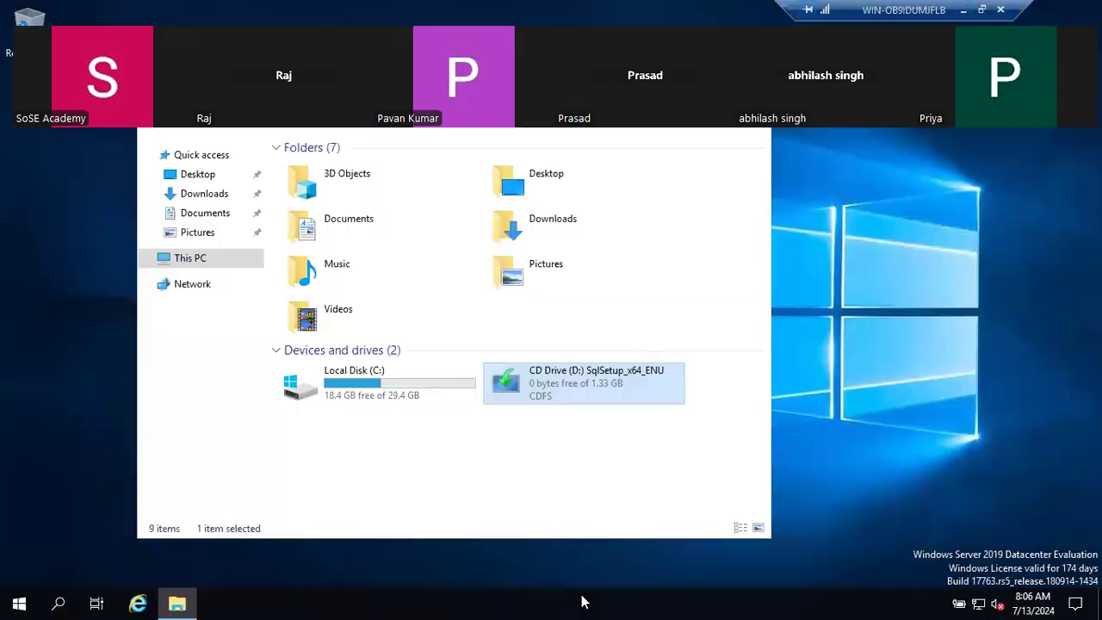
click(436, 602)
key(super+r)
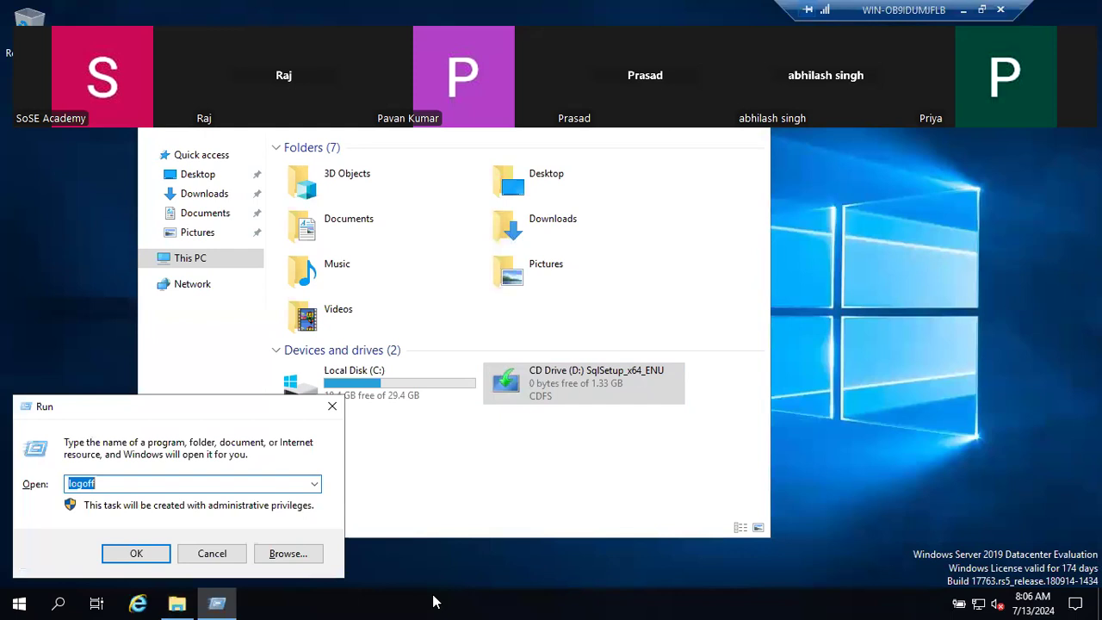
key(BackSpace)
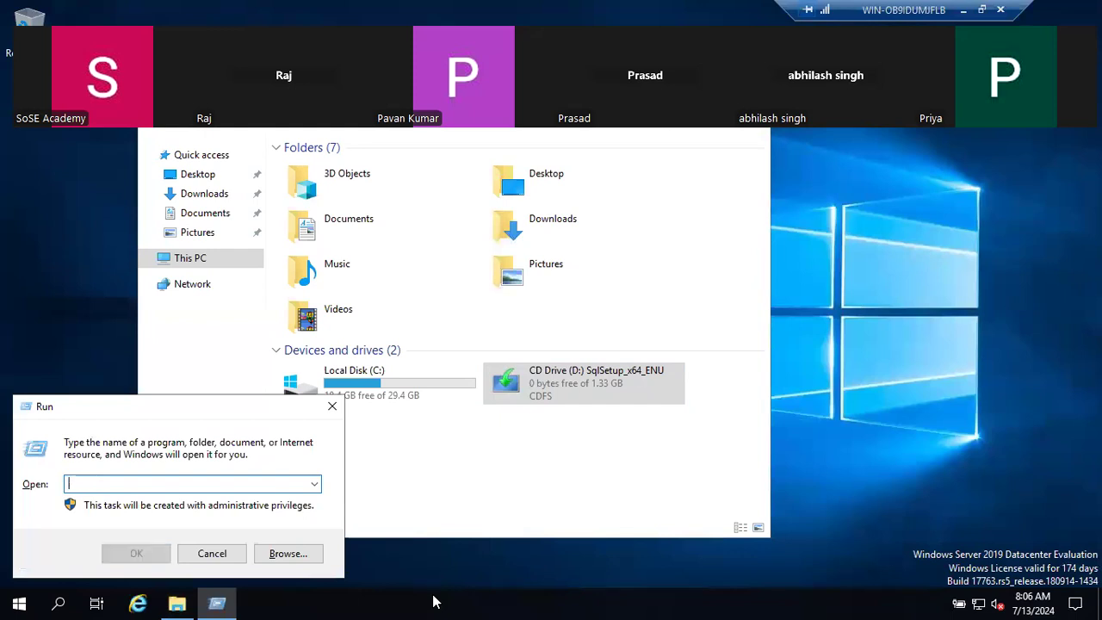
click(963, 9)
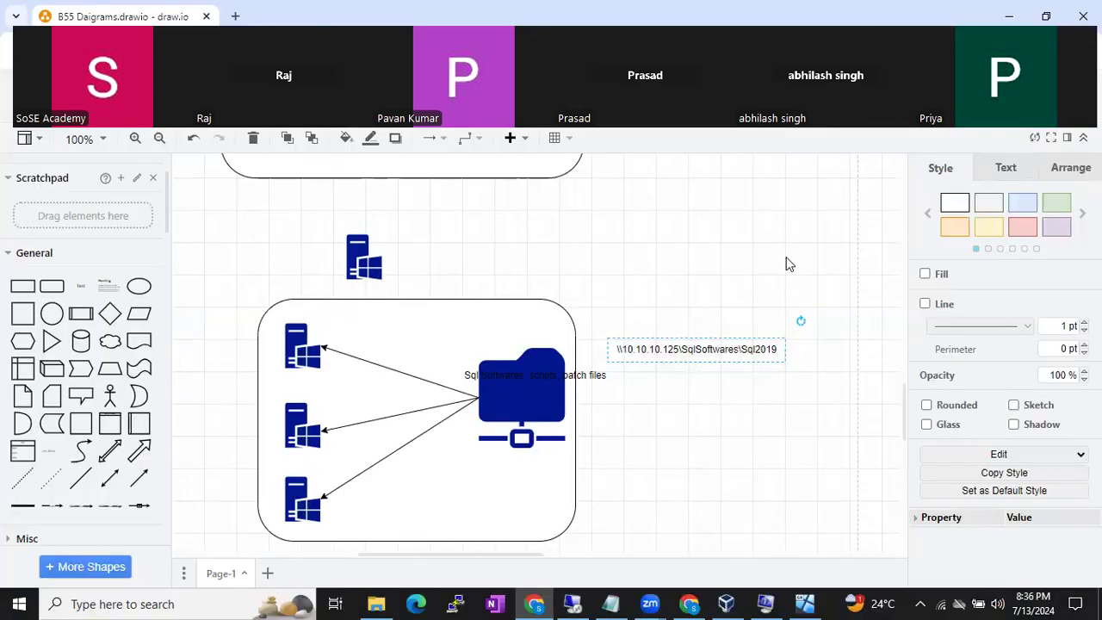
- Select the share path label's text for copying, then return to the remote server session
double_click(724, 345)
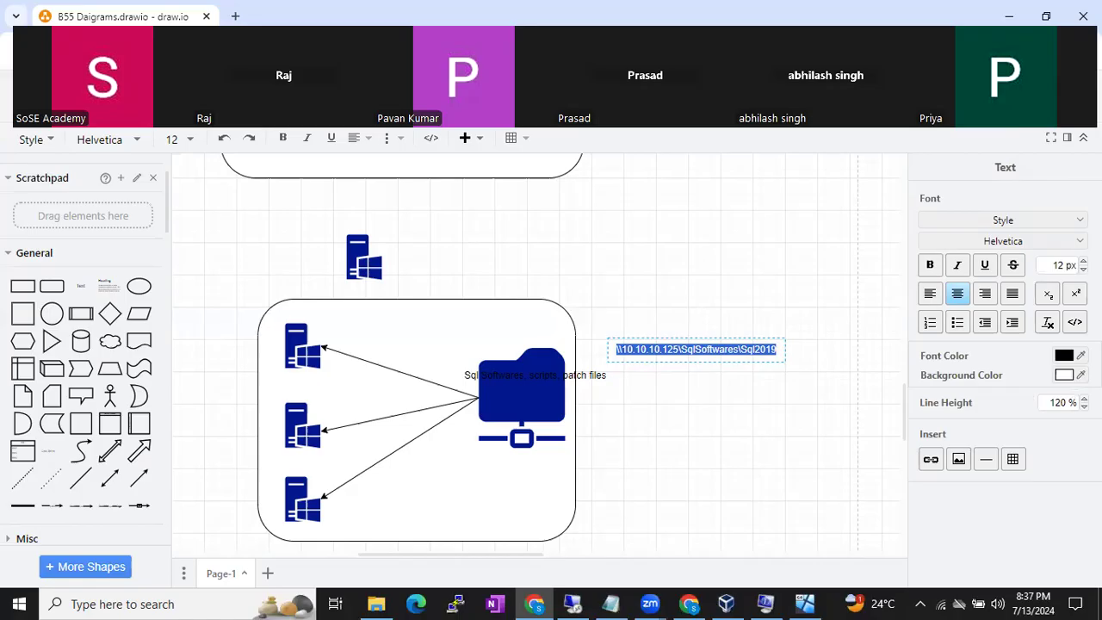
click(574, 603)
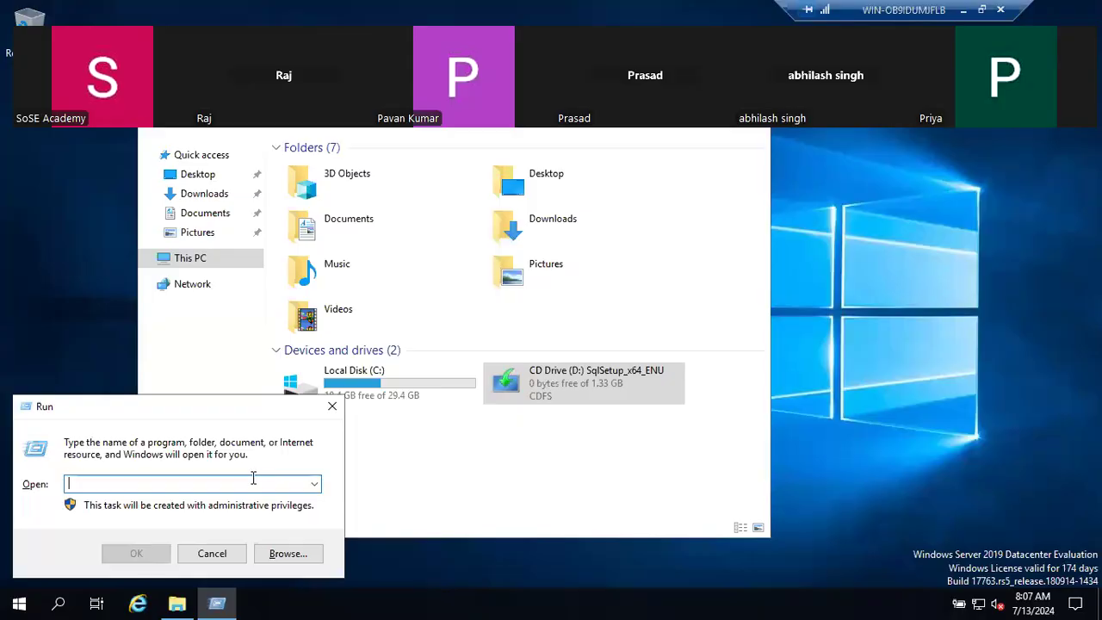
- Enter the share path \\10.10.10.125\Sqlsoftwares\Sql2019 in the server's Run box and select it
text(\\10.)
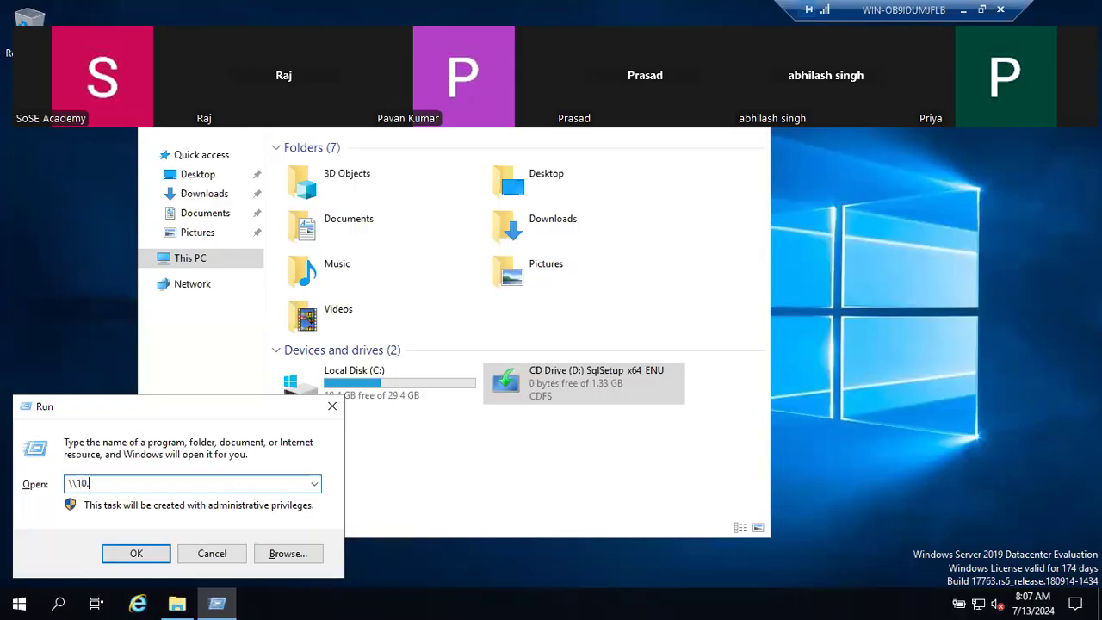
text(1.0.10.125\Sqlsoftwares)
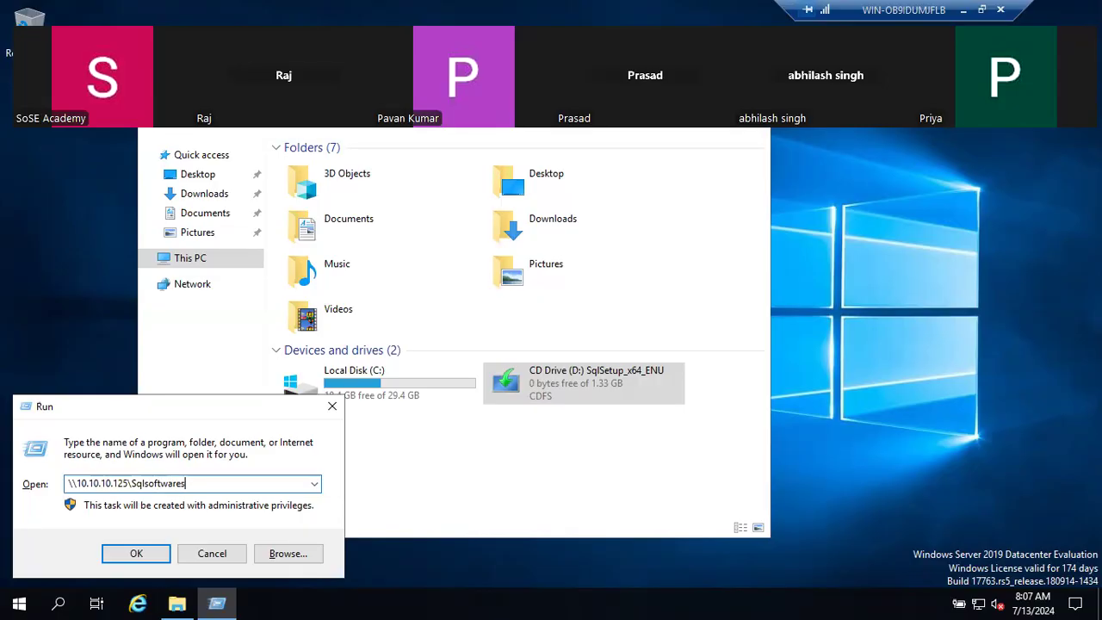
text(\Sql2019)
drag(248, 482, 28, 476)
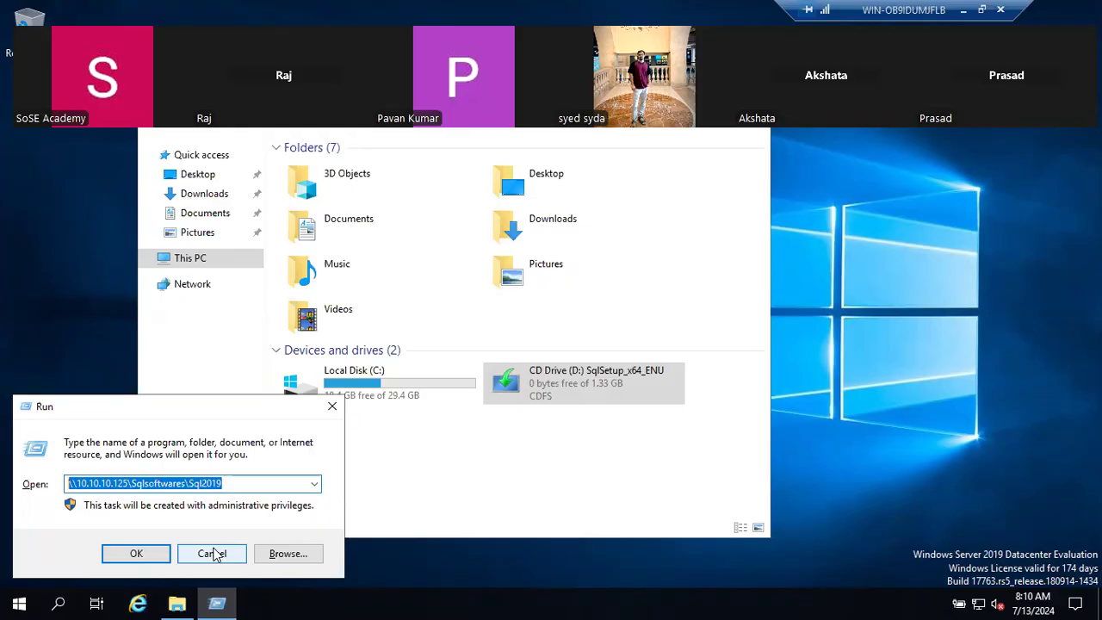
- Cancel the Run prompt and open the CD Drive (D:) SqlSetup_x64_ENU disc
click(213, 553)
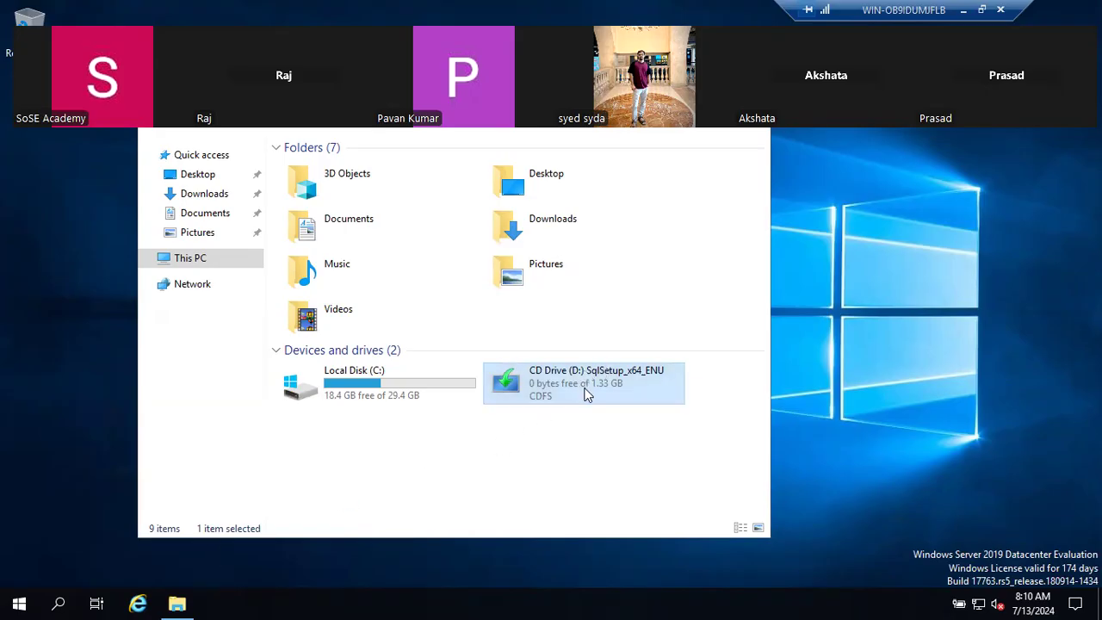
right_click(586, 393)
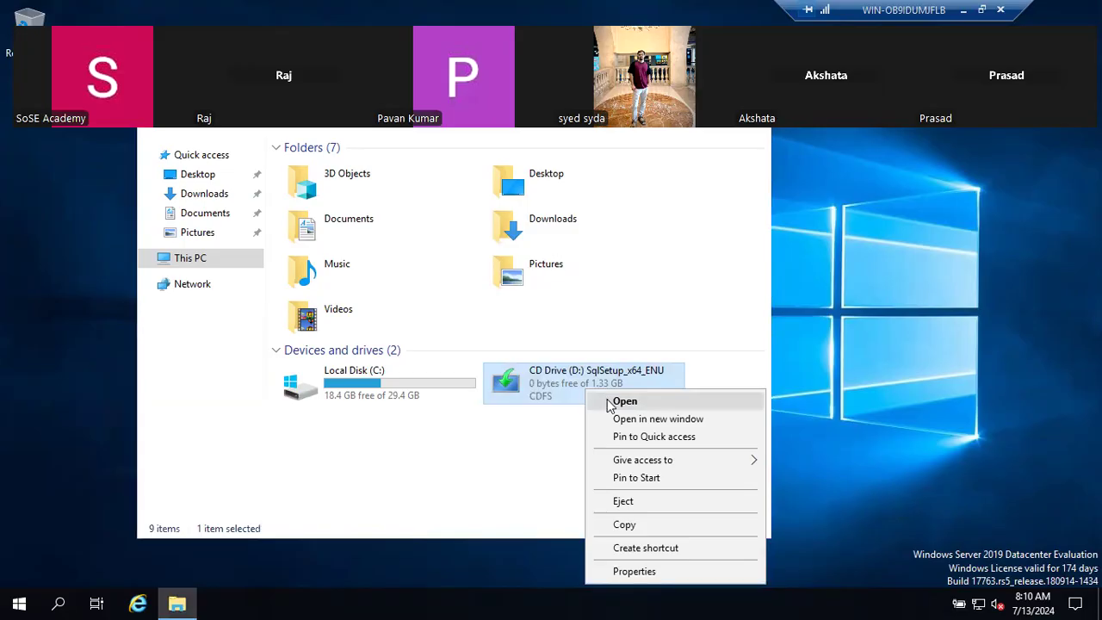
click(622, 401)
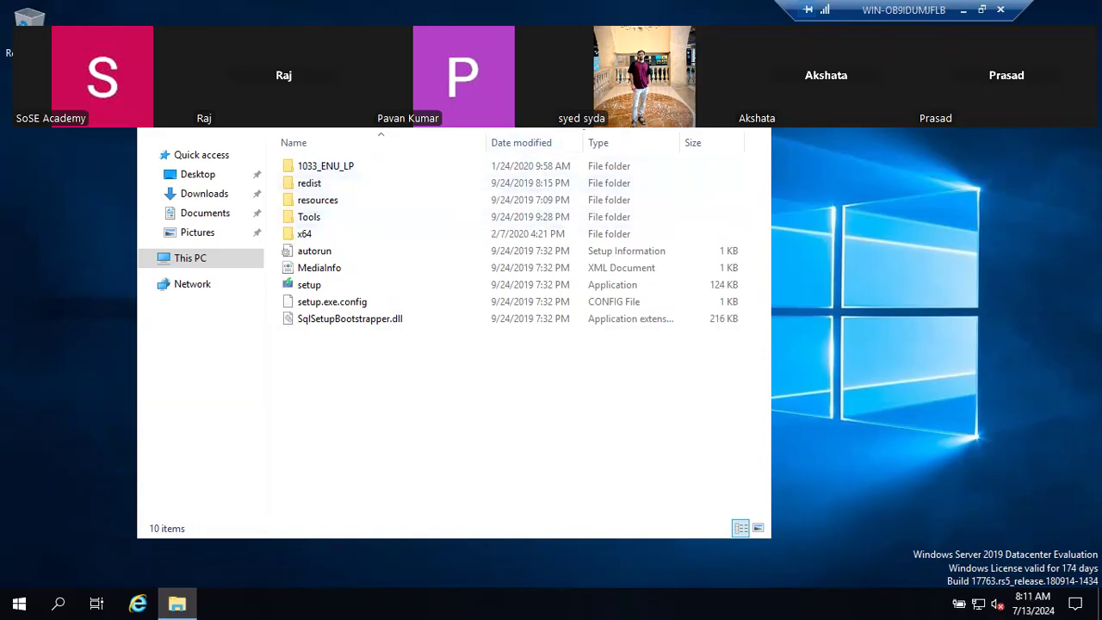
- Run setup from the disc folder as administrator
click(331, 287)
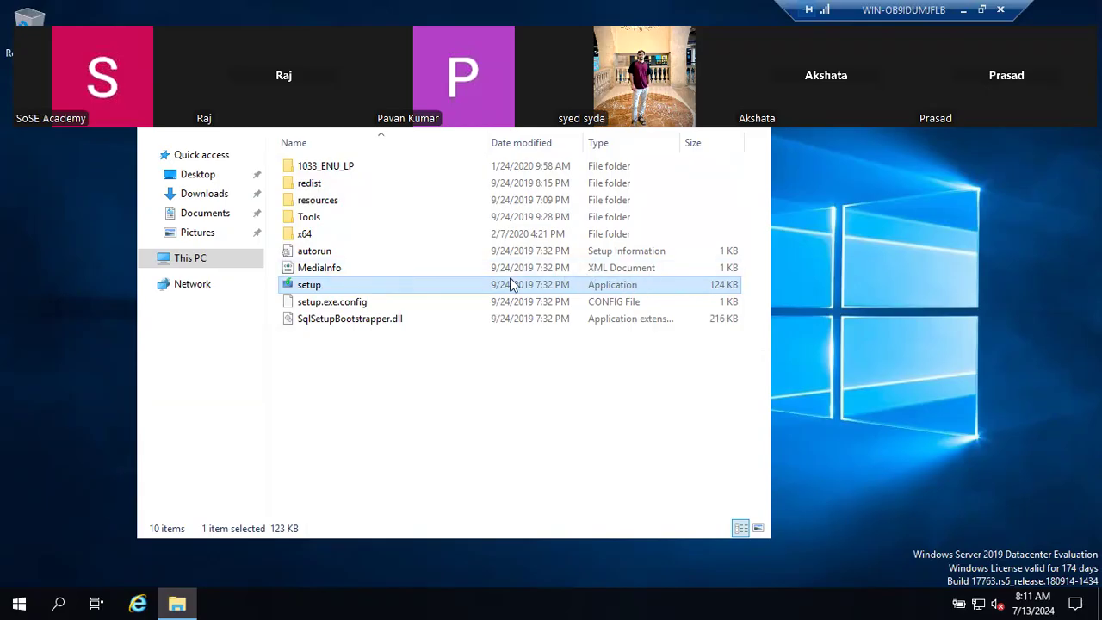
right_click(361, 286)
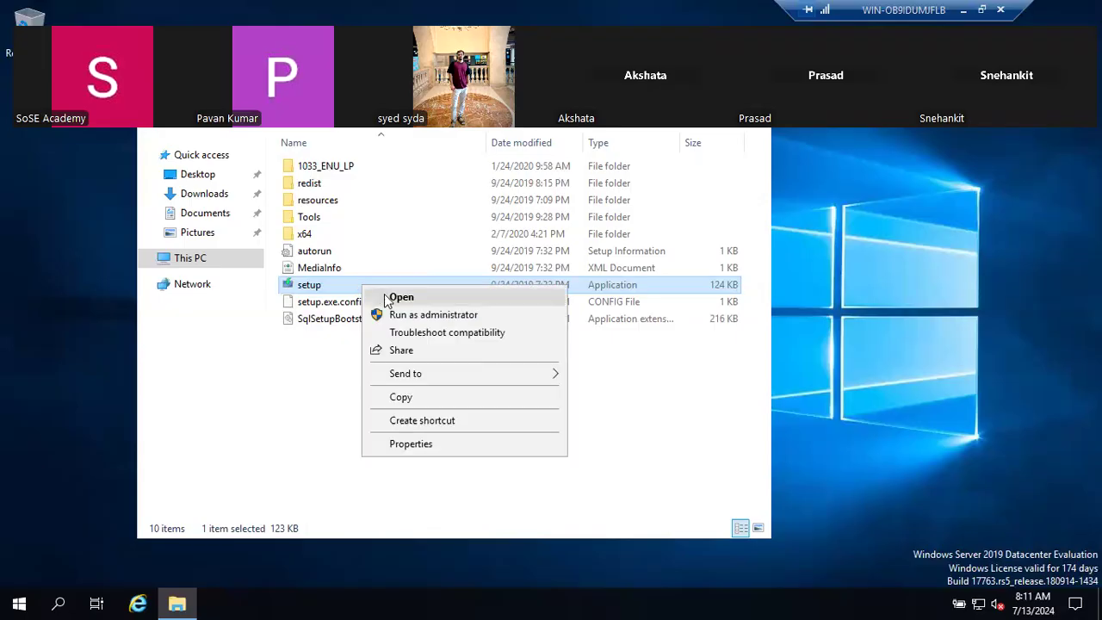
click(398, 315)
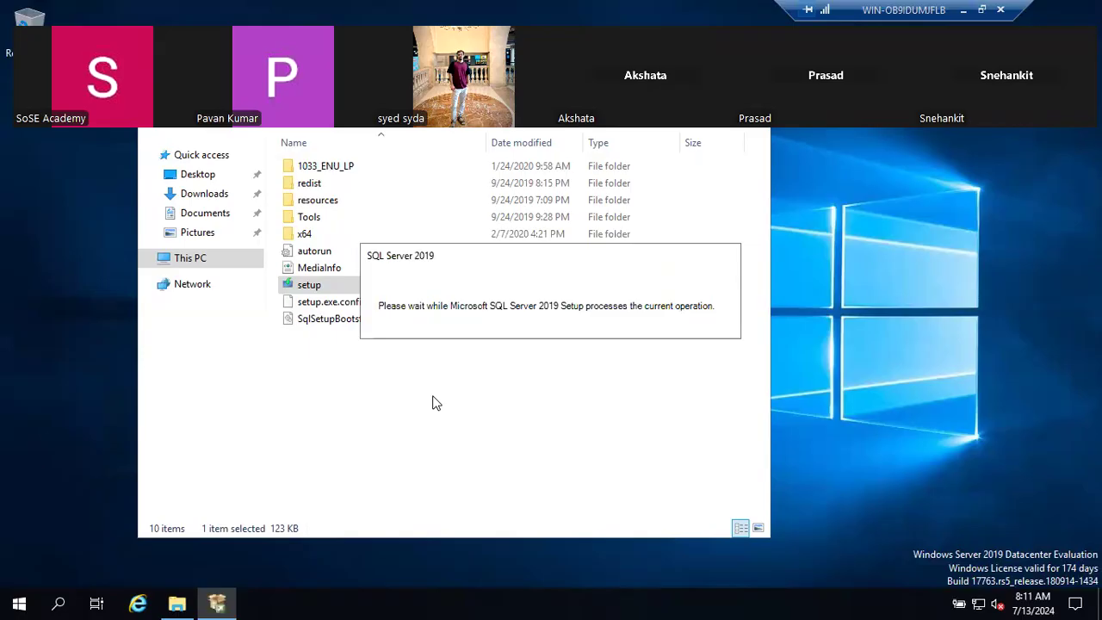
- Below SSMS, add 'Standard Hard disks', 'NEtwork Path to copy softwares' and 'Should be local administrator'
click(966, 10)
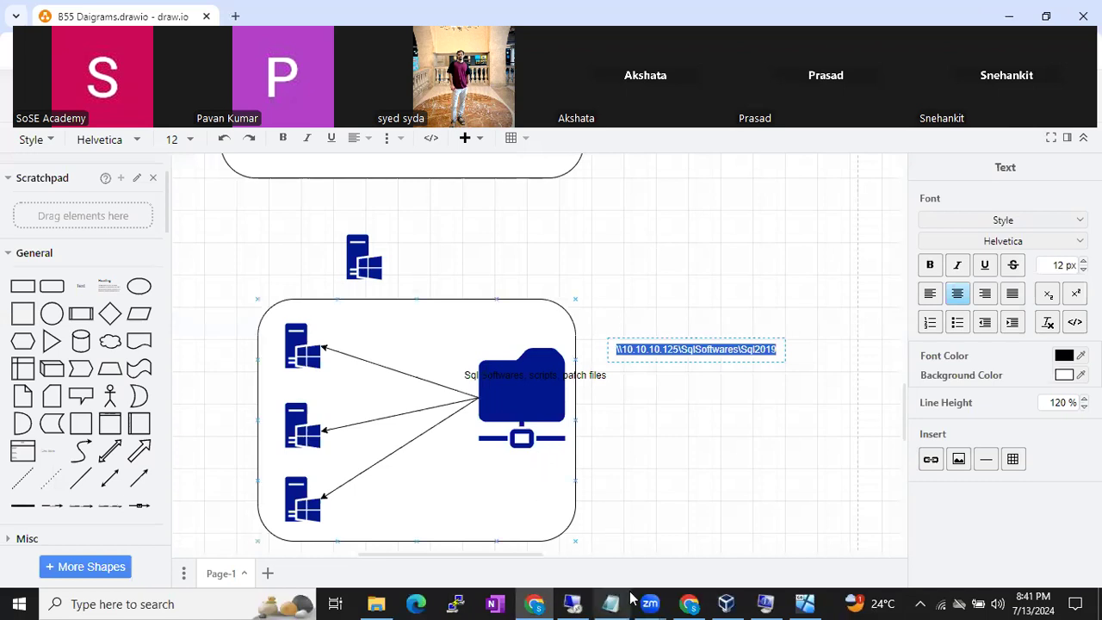
mouse_move(692, 603)
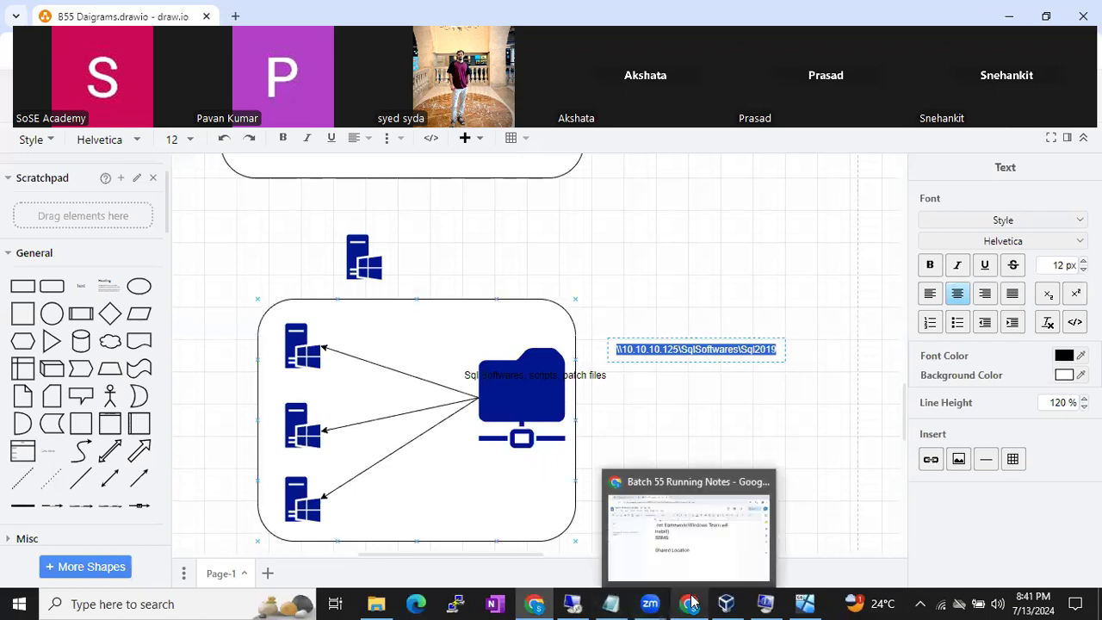
click(683, 542)
click(480, 312)
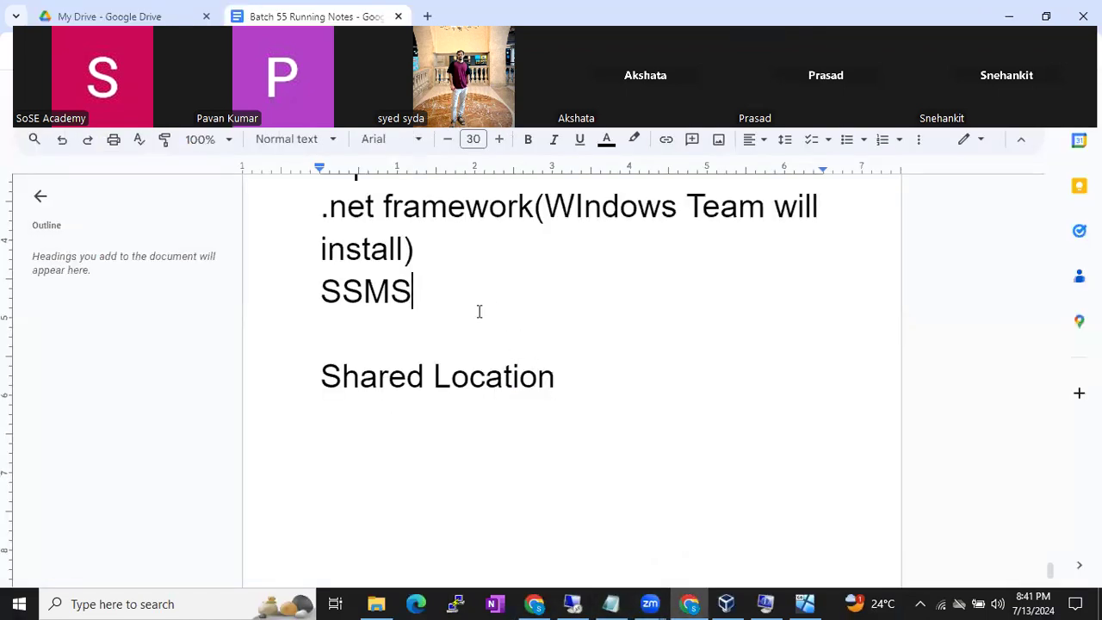
key(Return)
text(S)
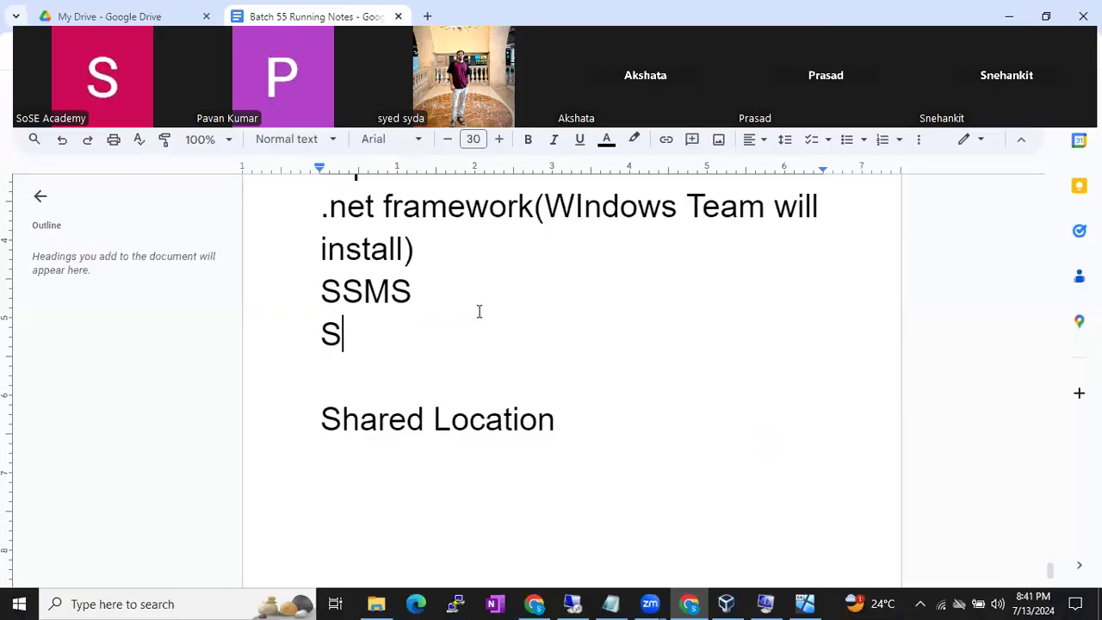
text(tandard)
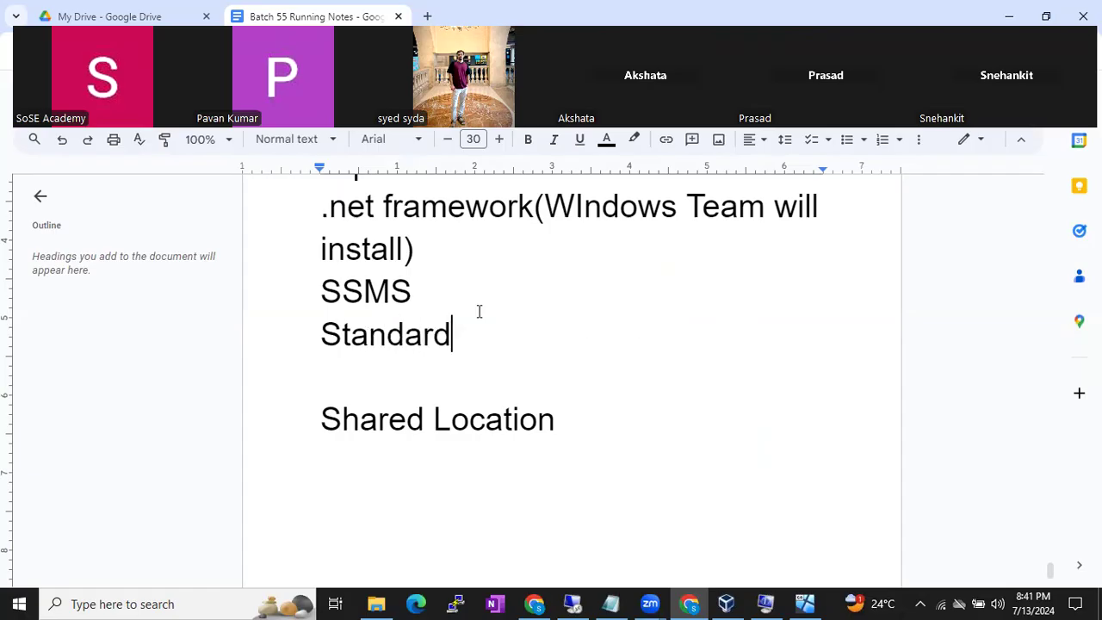
text( Hard disks)
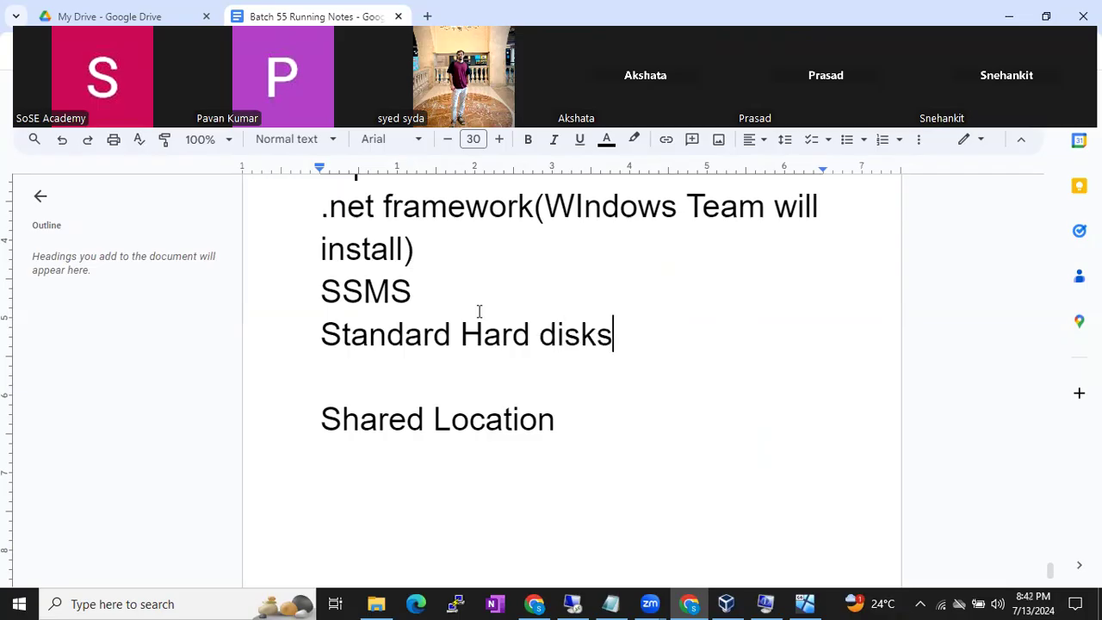
key(Return)
text(NEtwork )
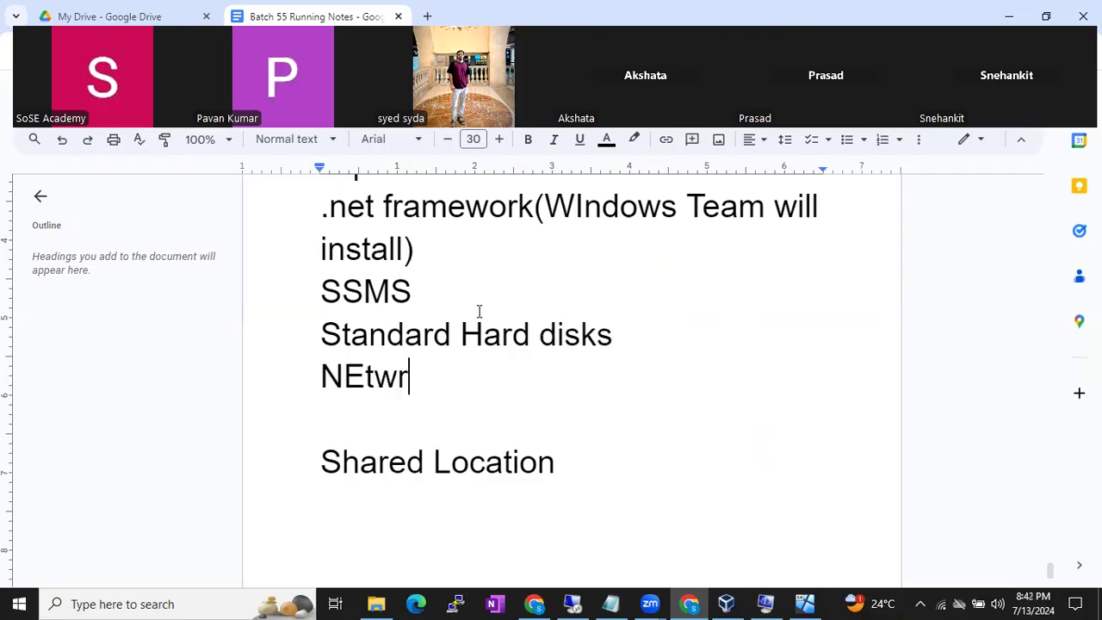
text(Patch to)
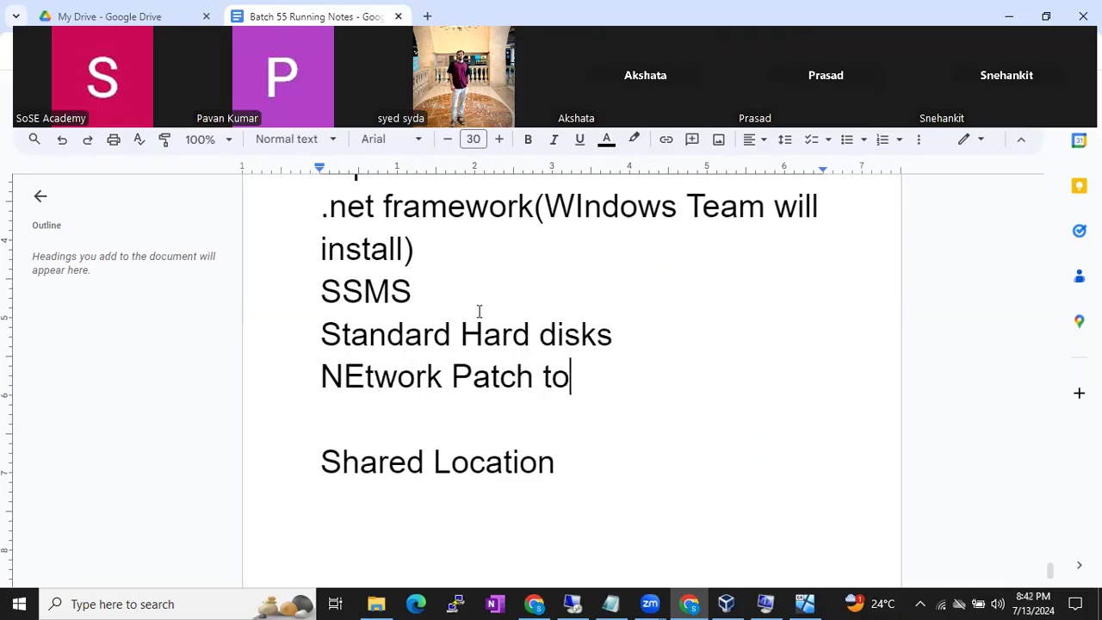
key(BackSpace)
key(BackSpace)
key(BackSpace)
key(BackSpace)
key(BackSpace)
text(h )
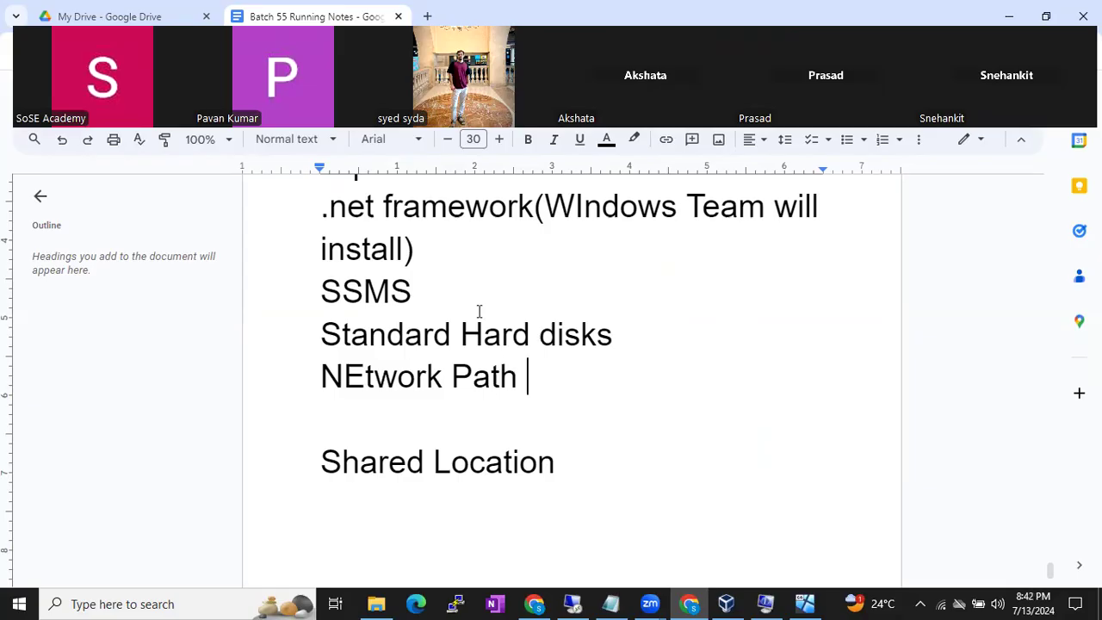
text(to copy softwares)
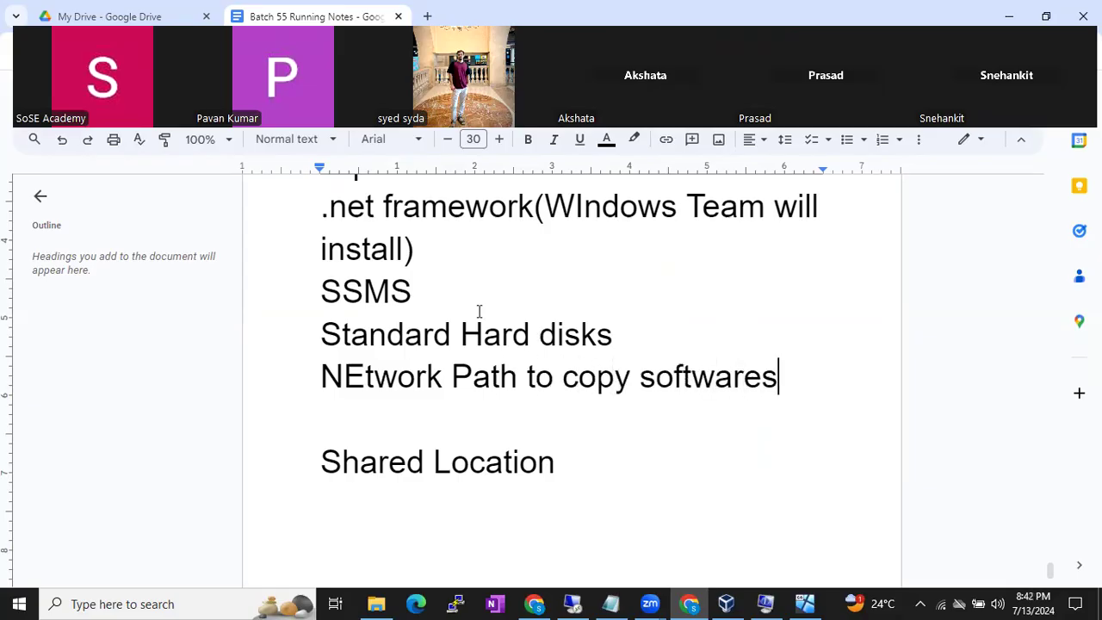
key(Return)
text(Sho)
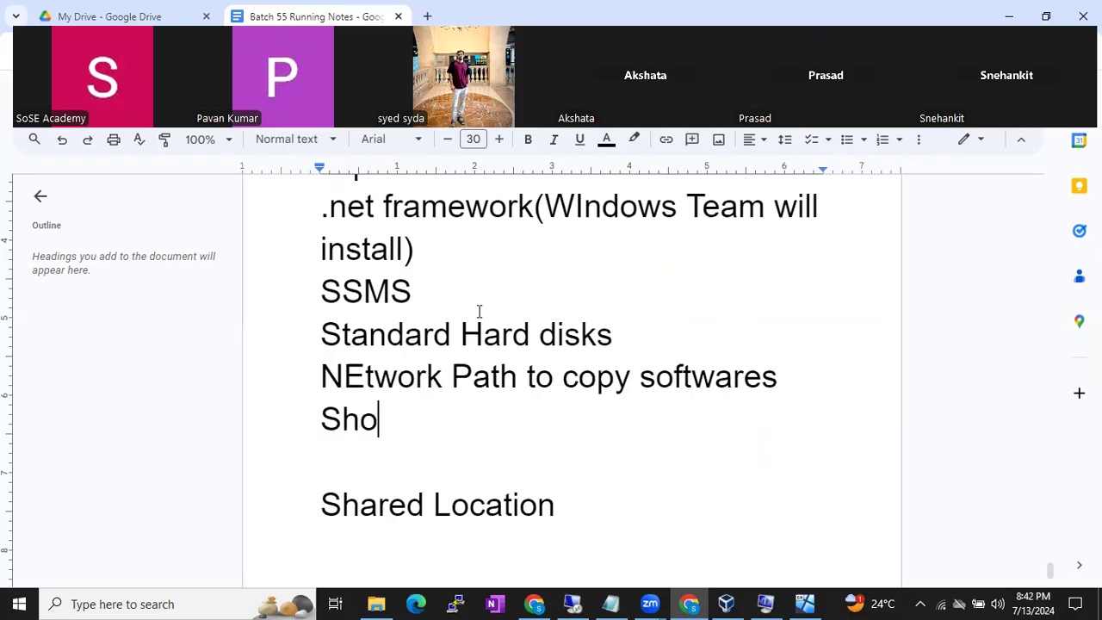
text(uld be loc)
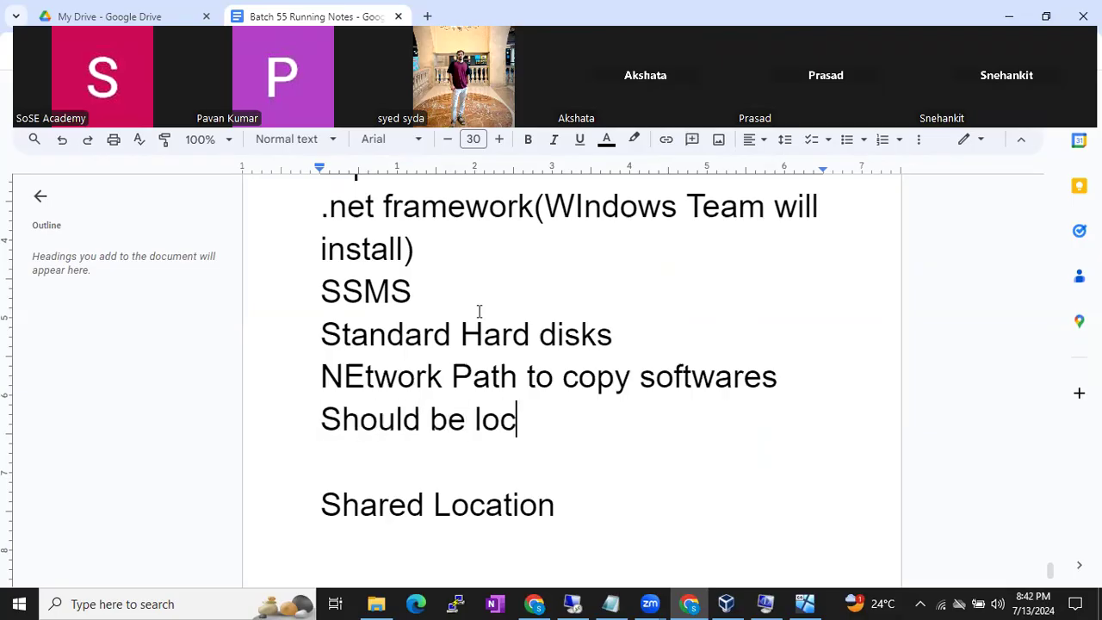
text(al administ)
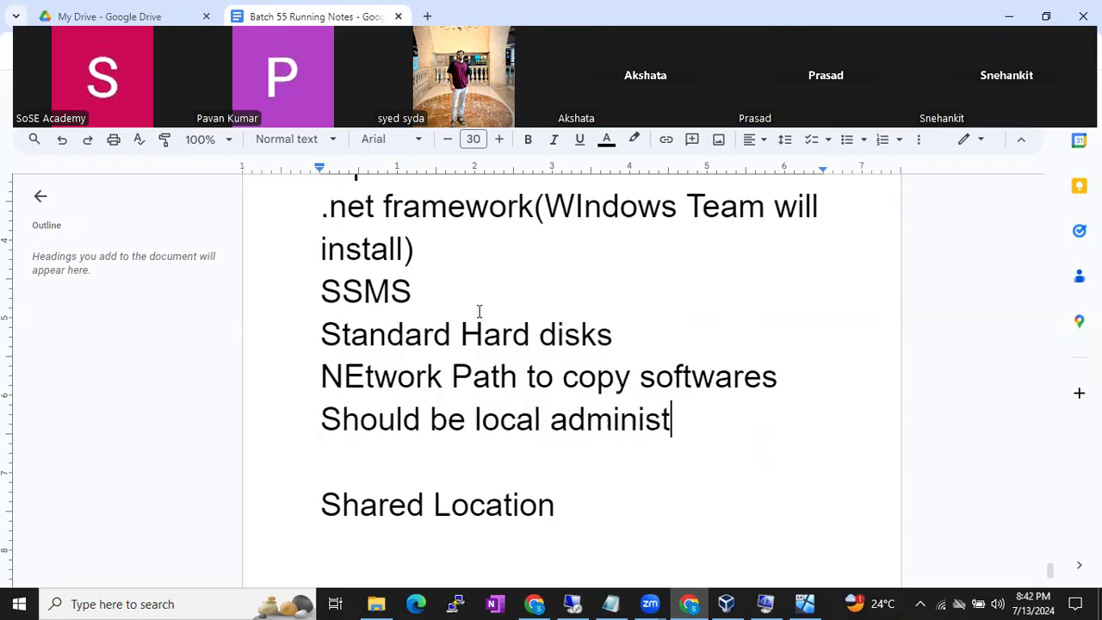
text(rator)
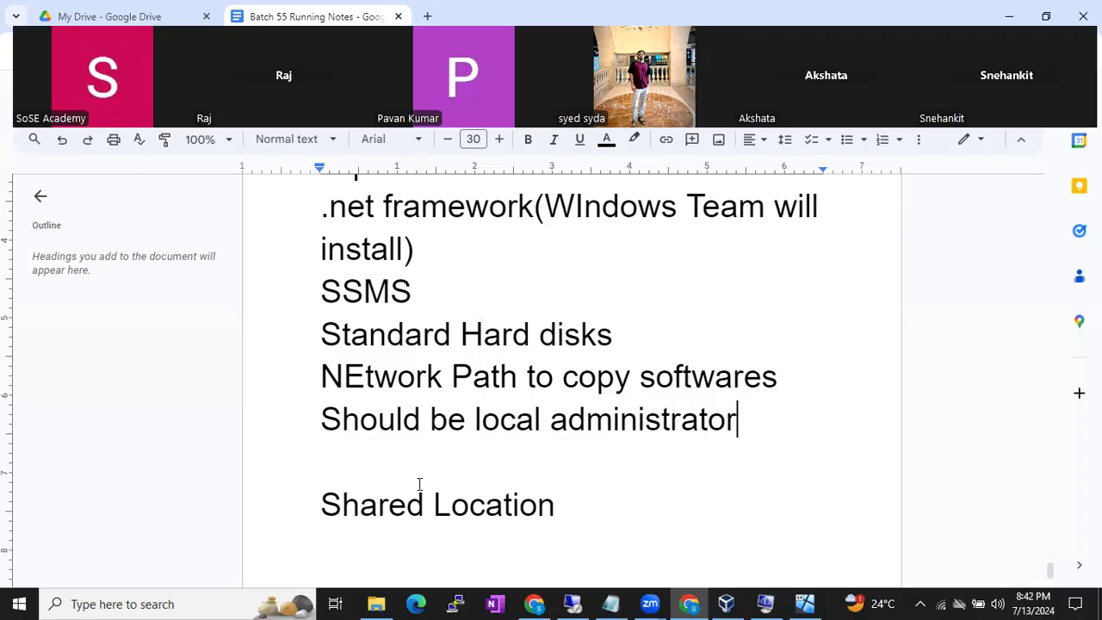
click(573, 604)
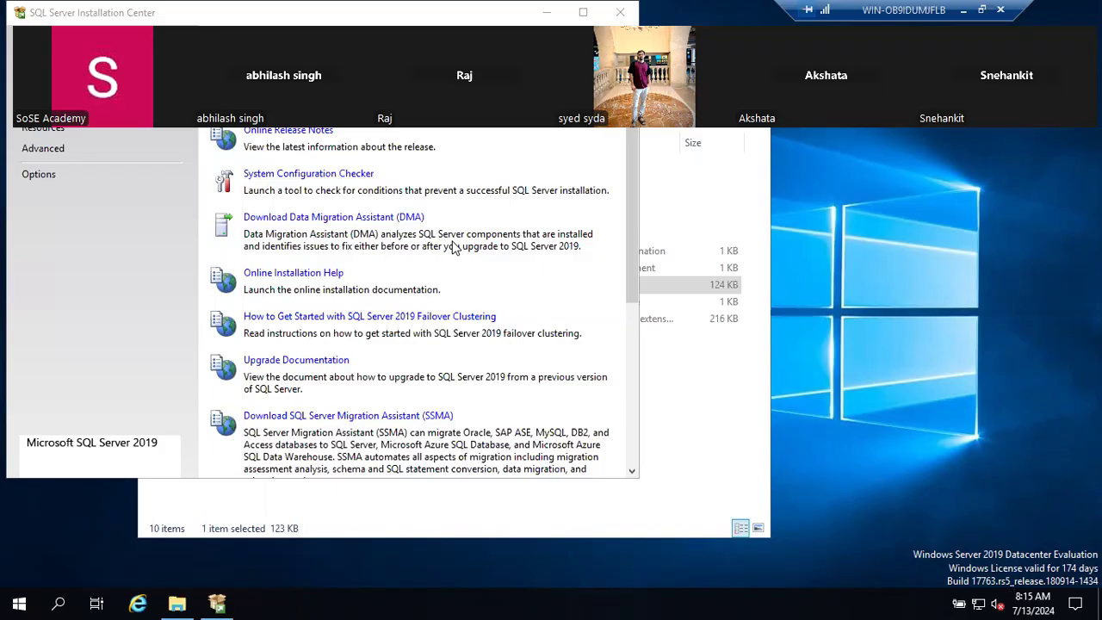
- Move the Installation Center window down and to the right
drag(288, 12, 427, 46)
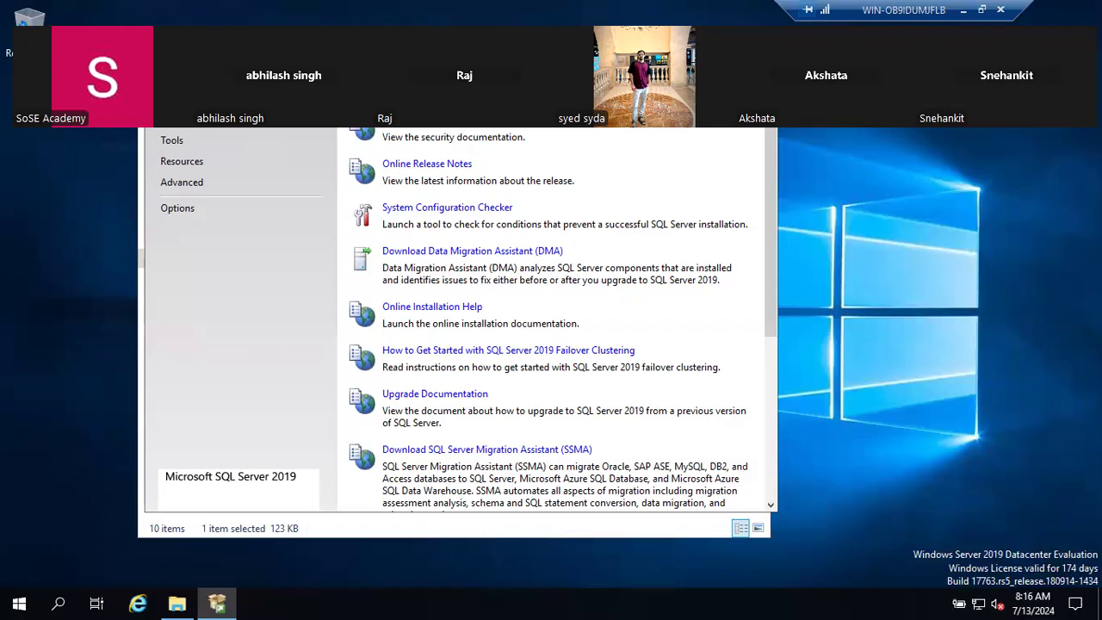
- Below Shared Location, add the line 'There are 2 types of installations'
click(963, 9)
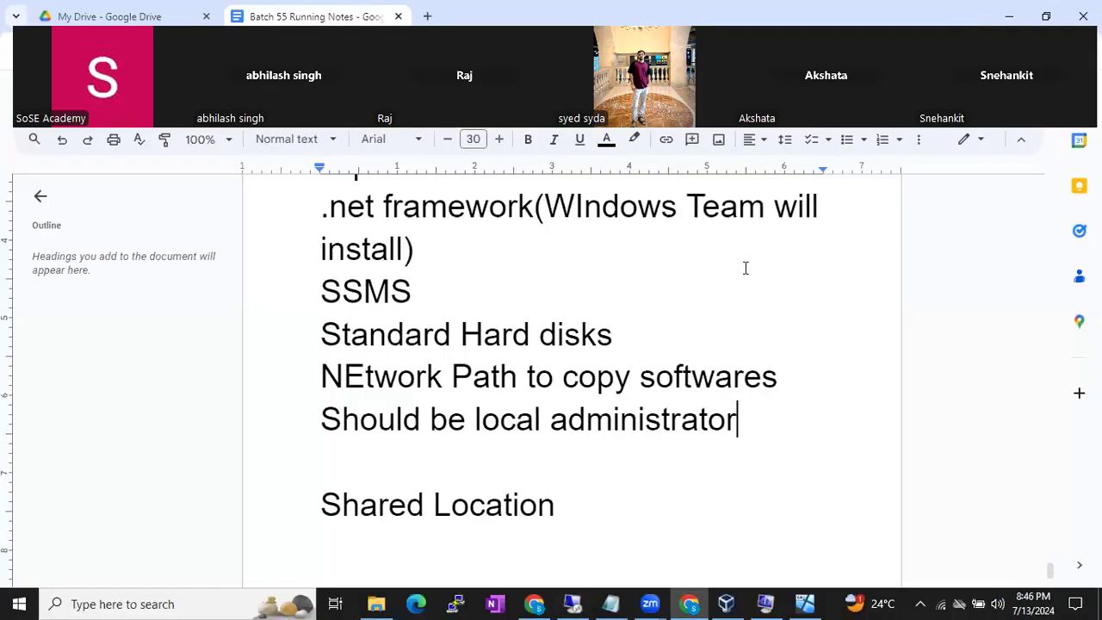
click(714, 515)
key(Return)
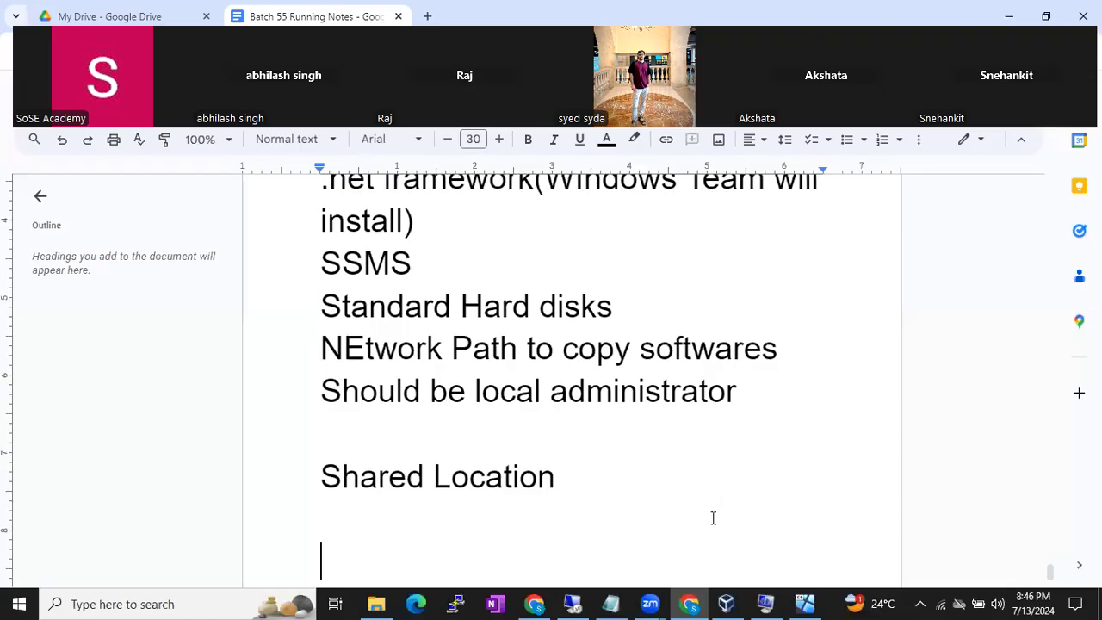
text(There are 2 typeos)
key(BackSpace)
key(BackSpace)
key(BackSpace)
text(os)
key(BackSpace)
key(BackSpace)
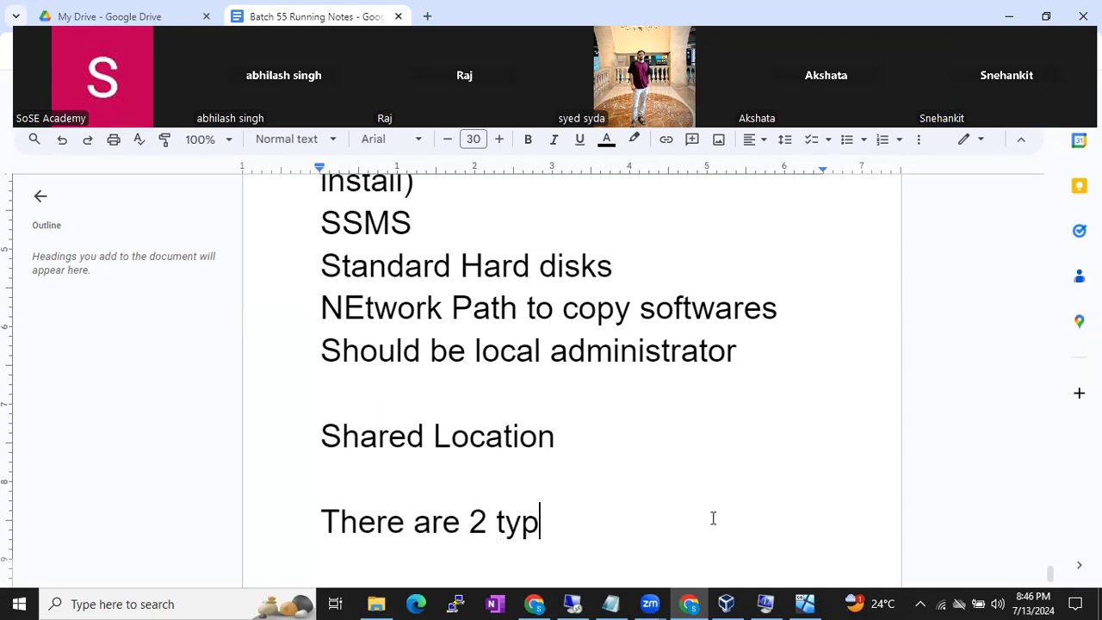
text(es of installations)
- List '1. Standalone Installation' and '2. Cluster Installation', fixing the Installtion typo
key(Return)
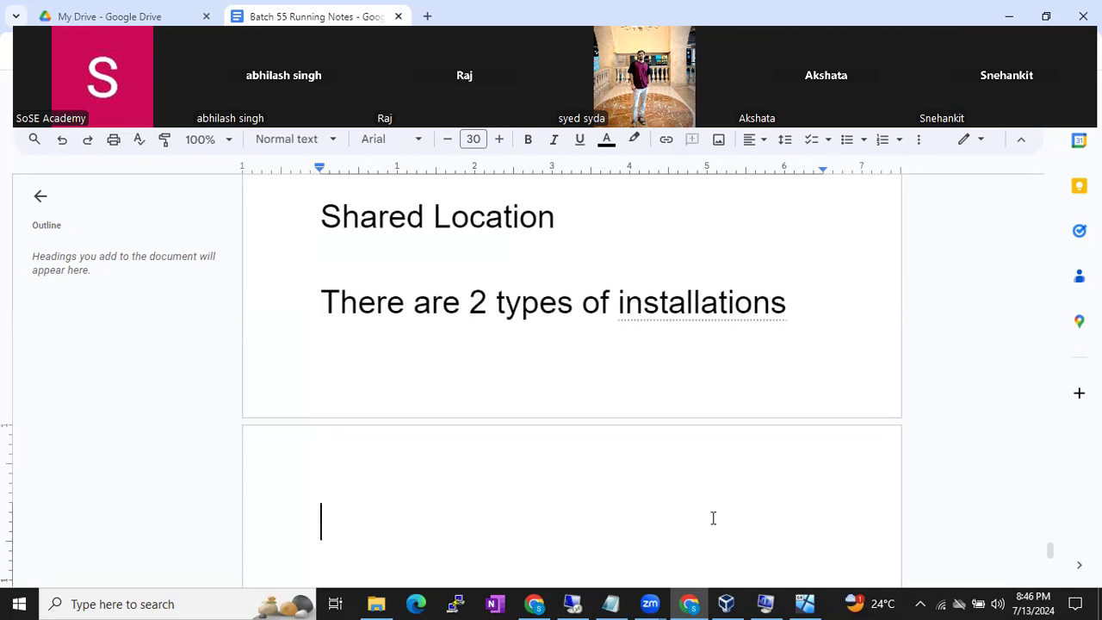
text(1. Sta)
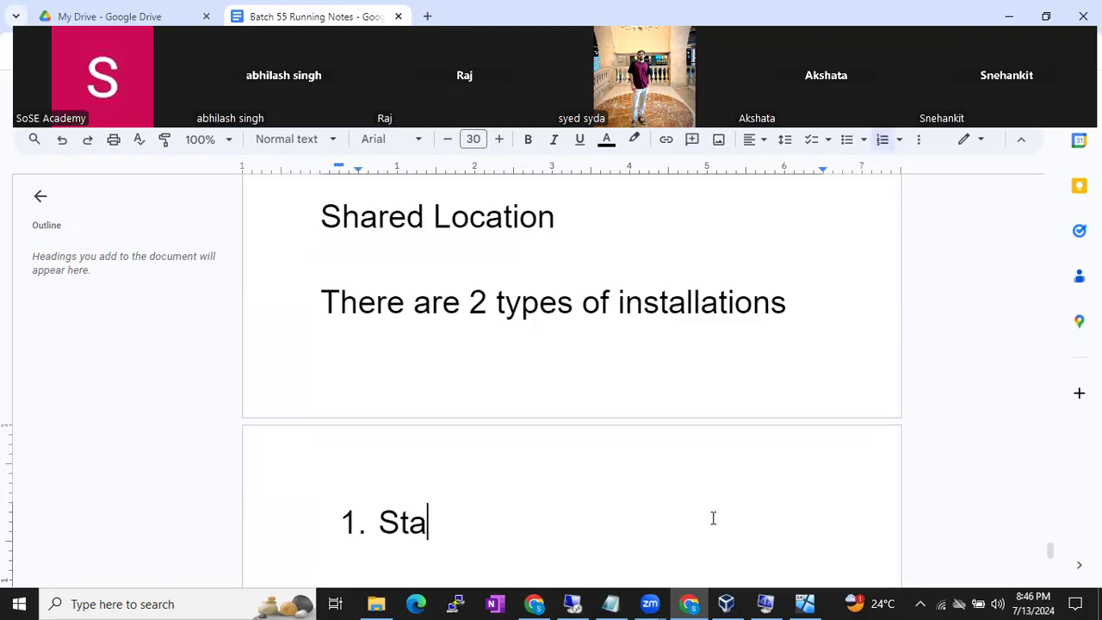
text(ndalone Installtion)
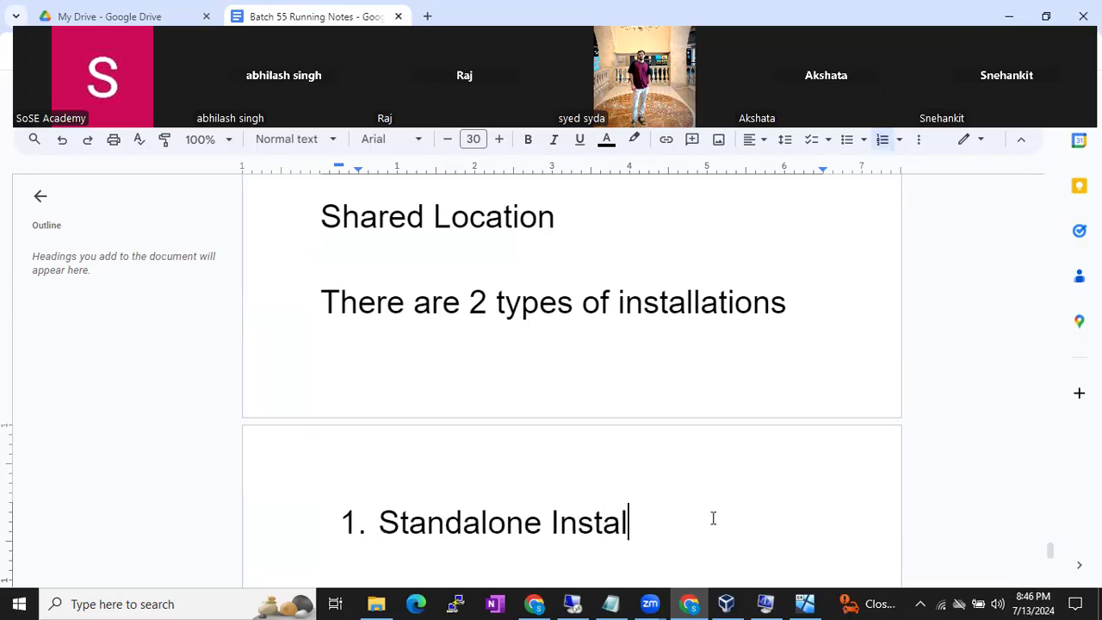
key(Return)
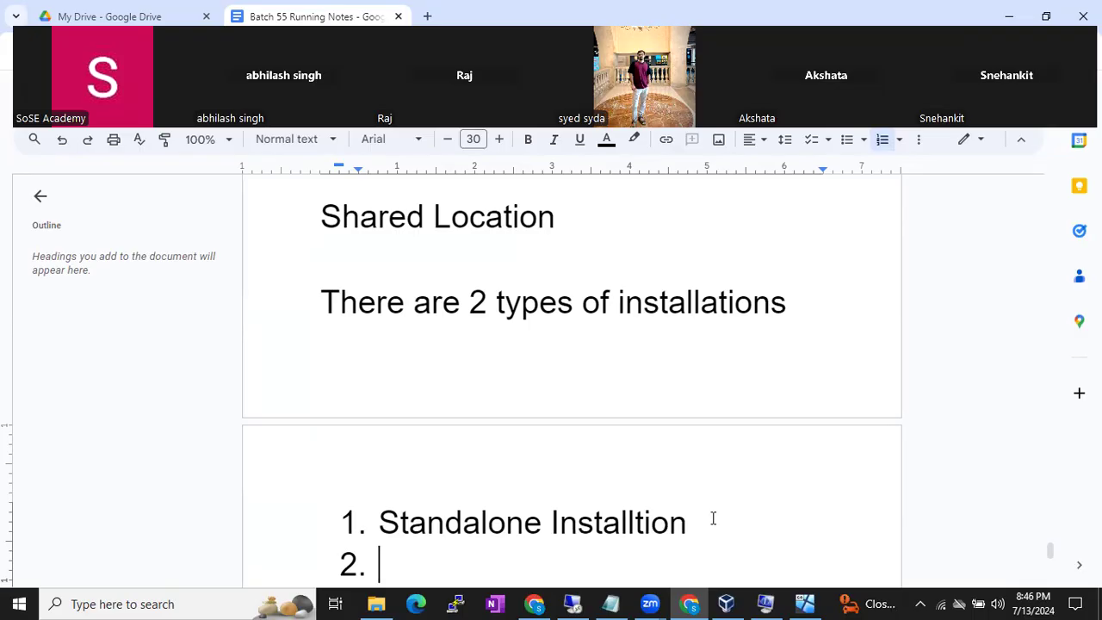
text(Cluster Installation)
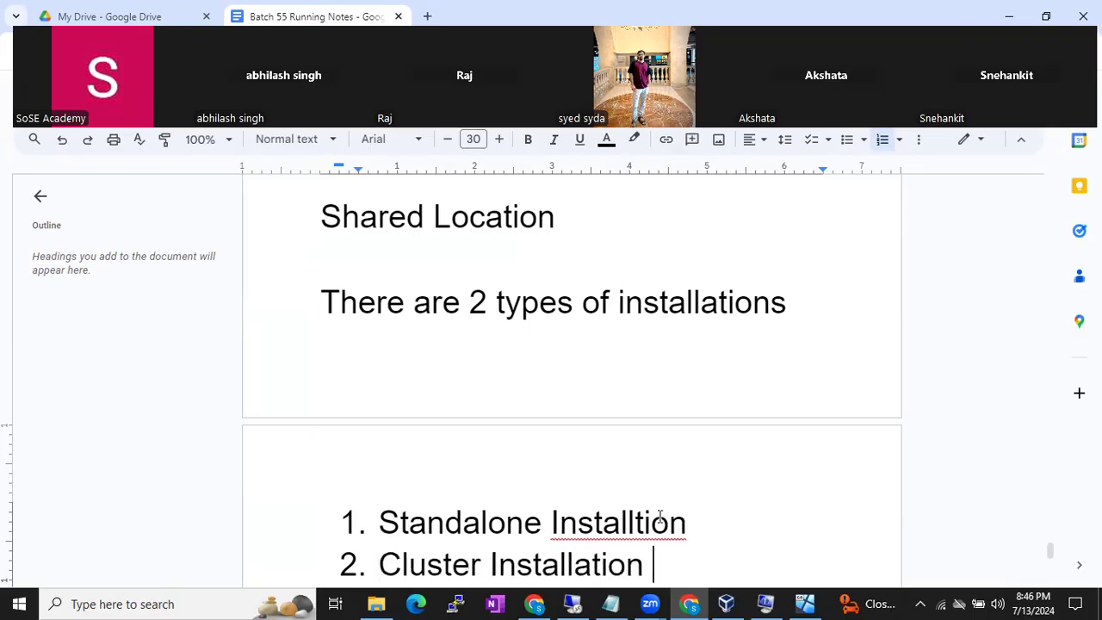
click(636, 521)
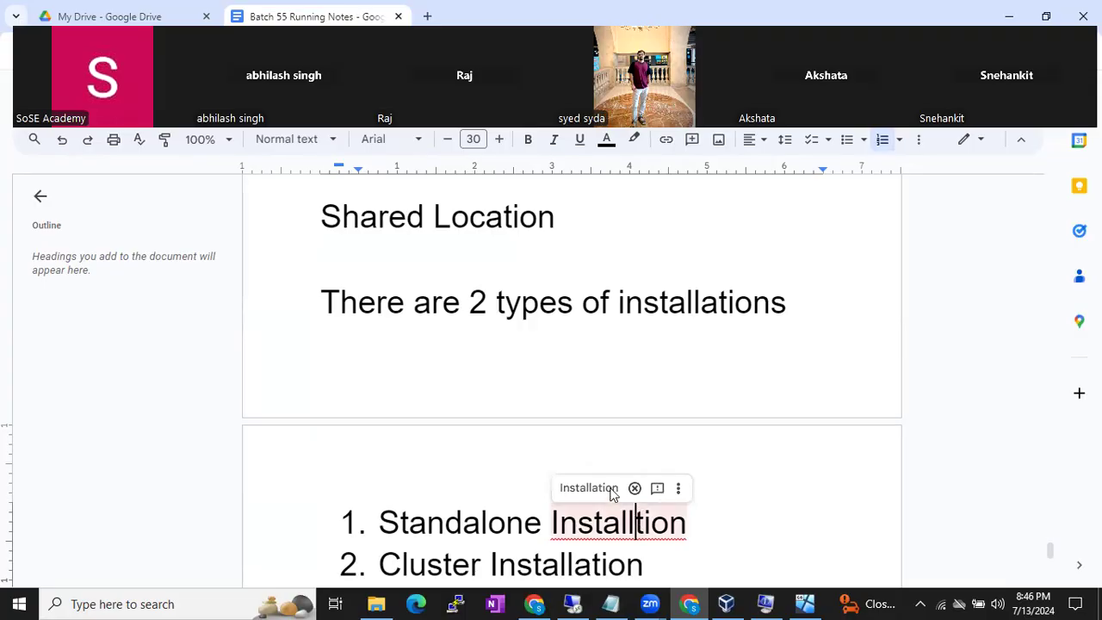
click(610, 489)
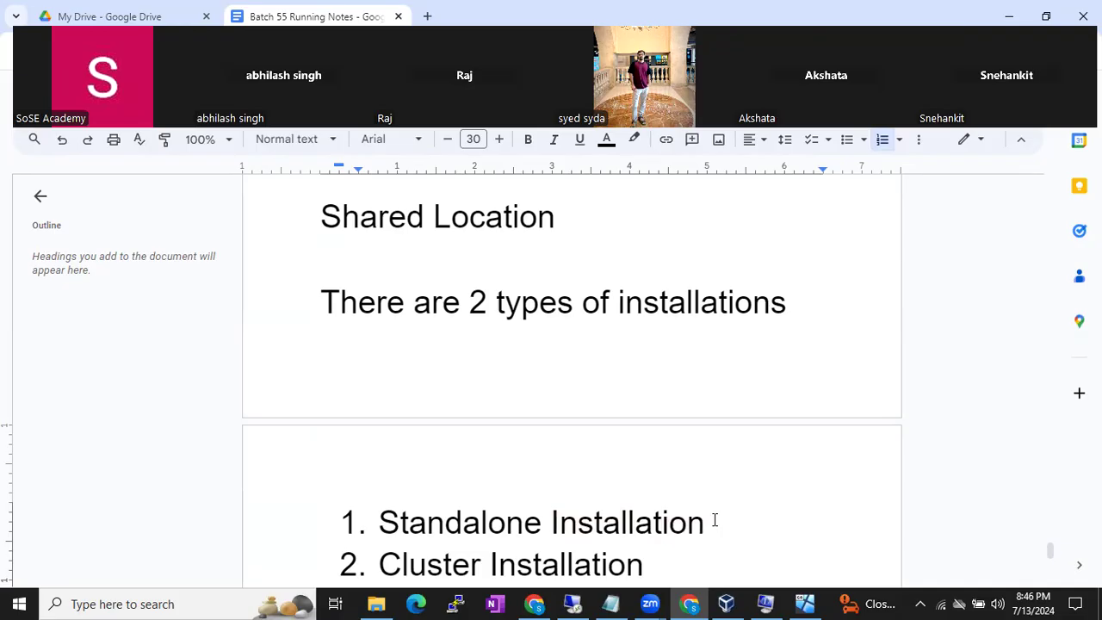
- Under Standalone Installation, define it as installing SQL Server on a single Windows machine
key(Return)
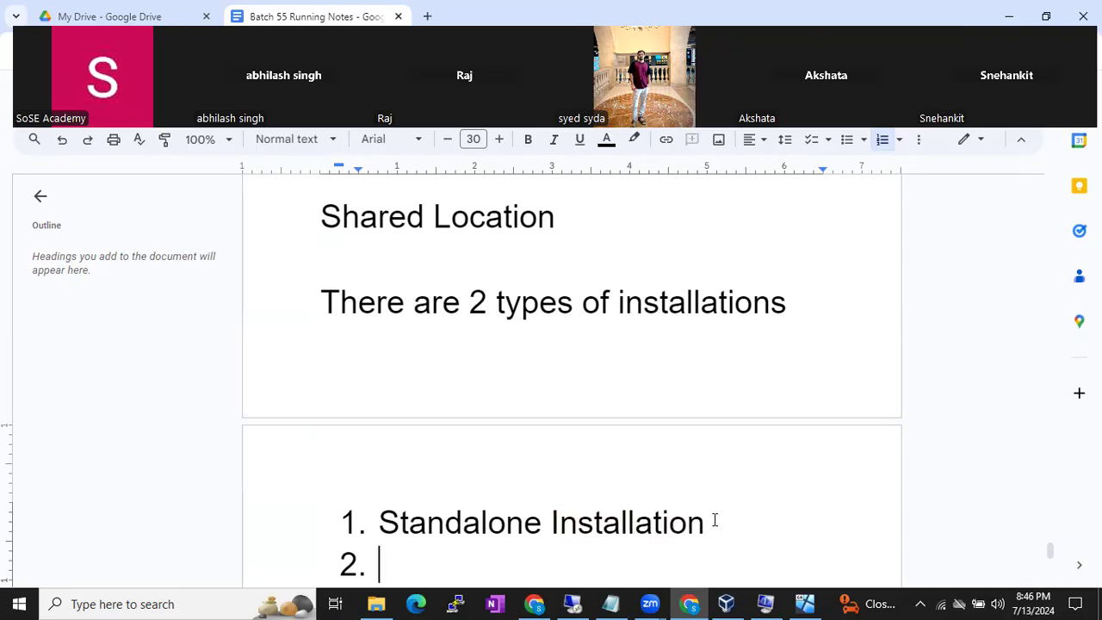
key(BackSpace)
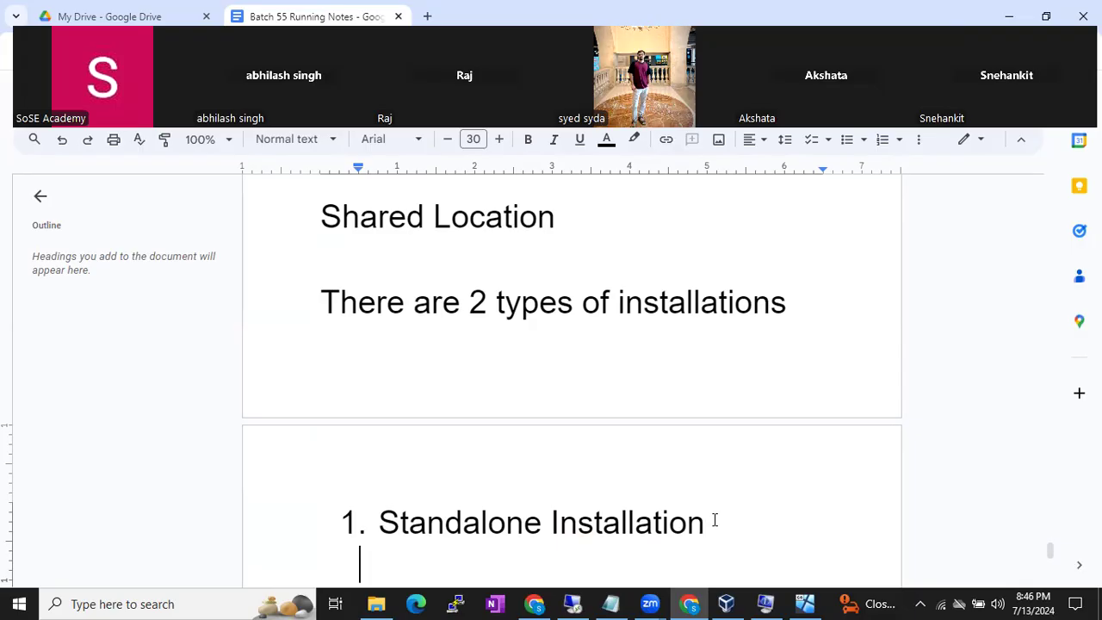
scroll(714, 520, down, 2)
scroll(715, 519, down, 1)
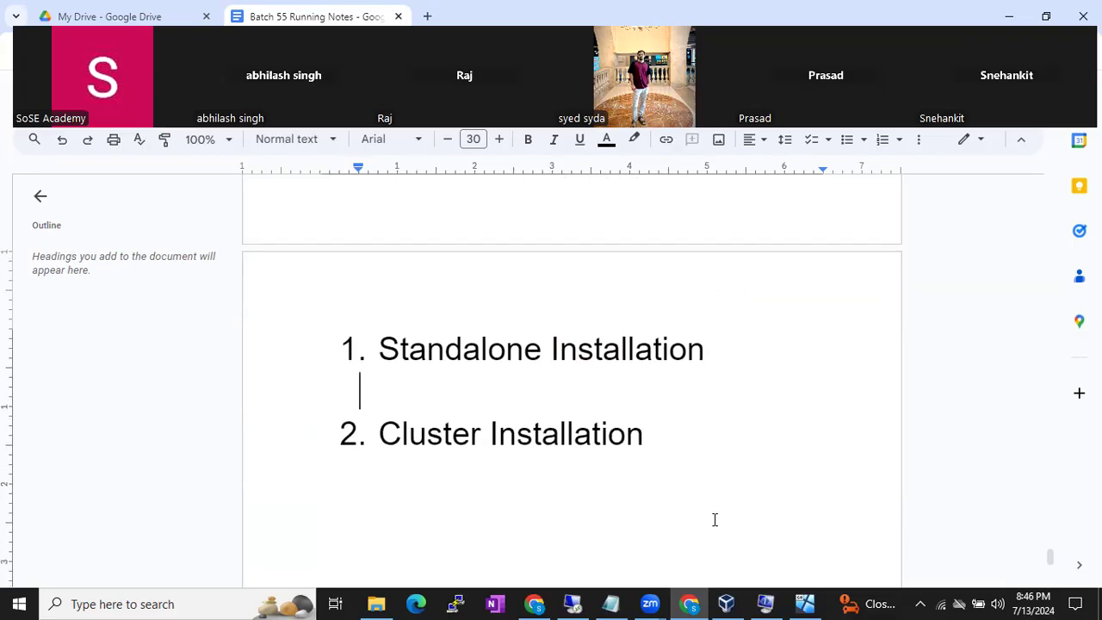
text(If we are installt)
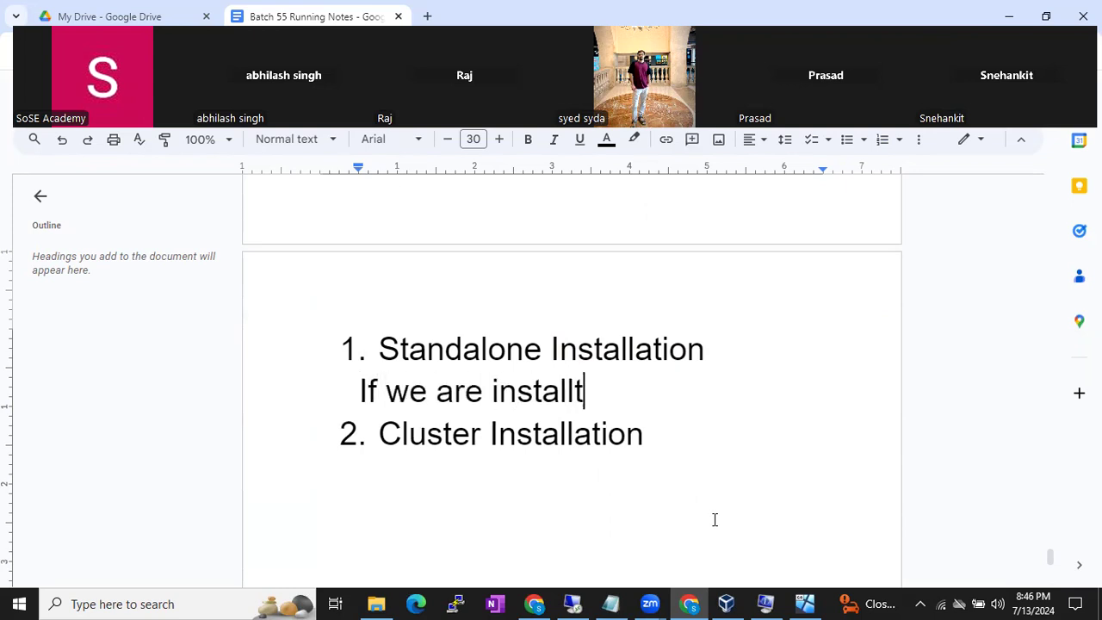
key(BackSpace)
text(ing )
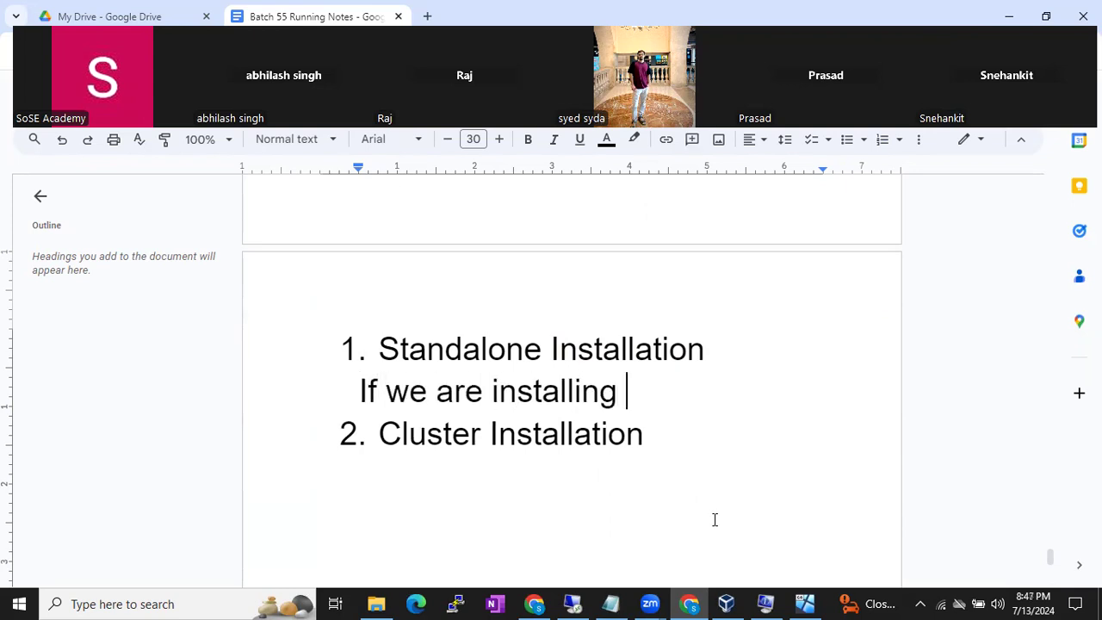
text(Sql server o)
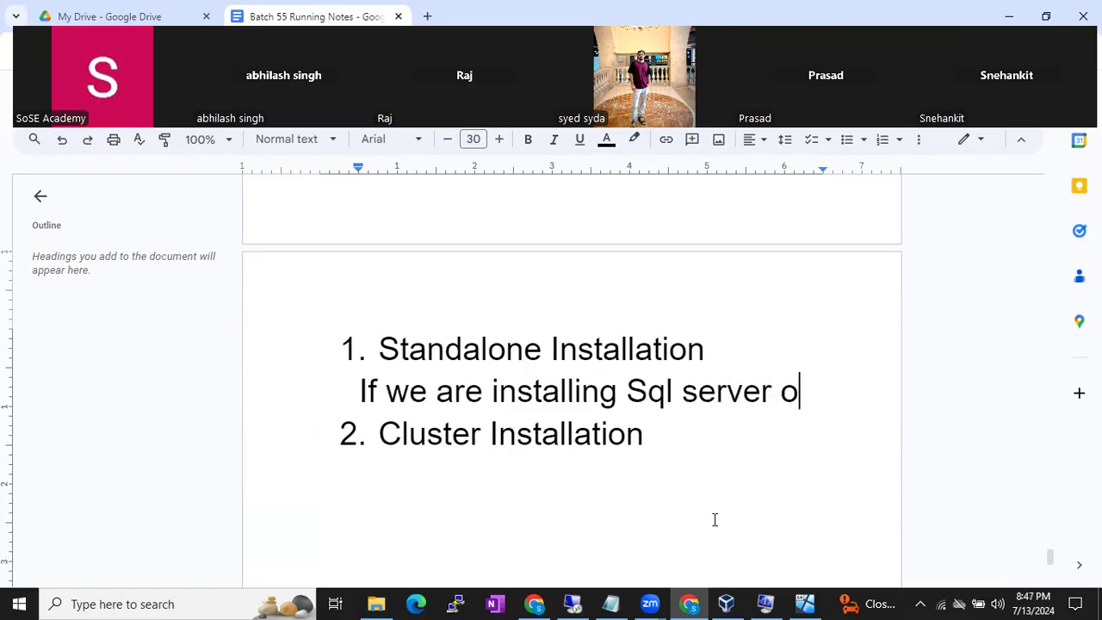
text(n a si)
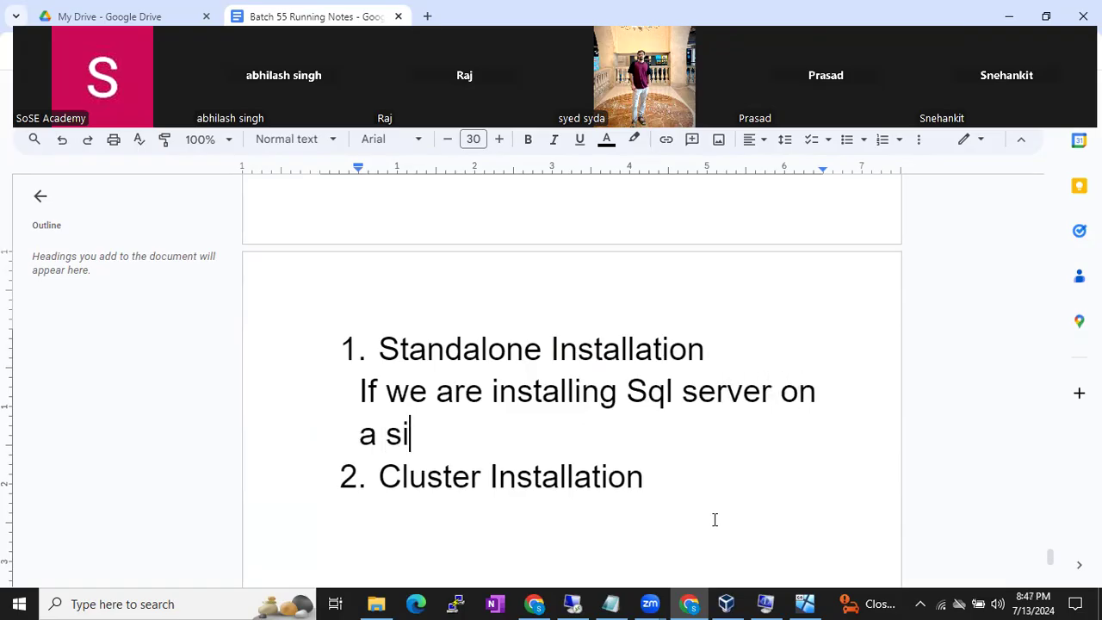
text(ngle windows machine )
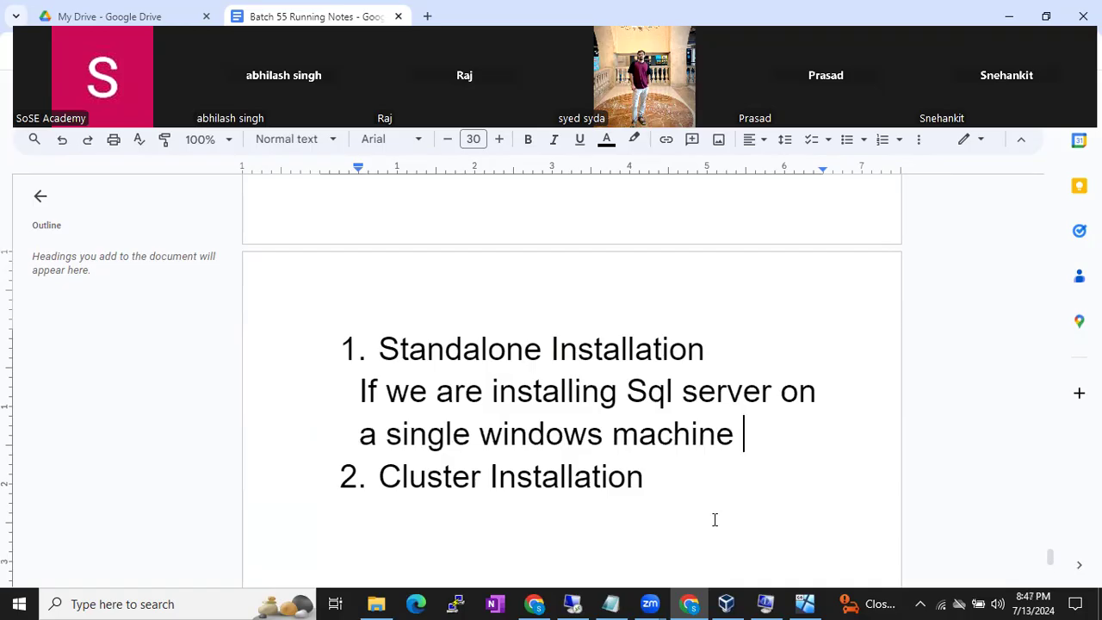
text(that is called)
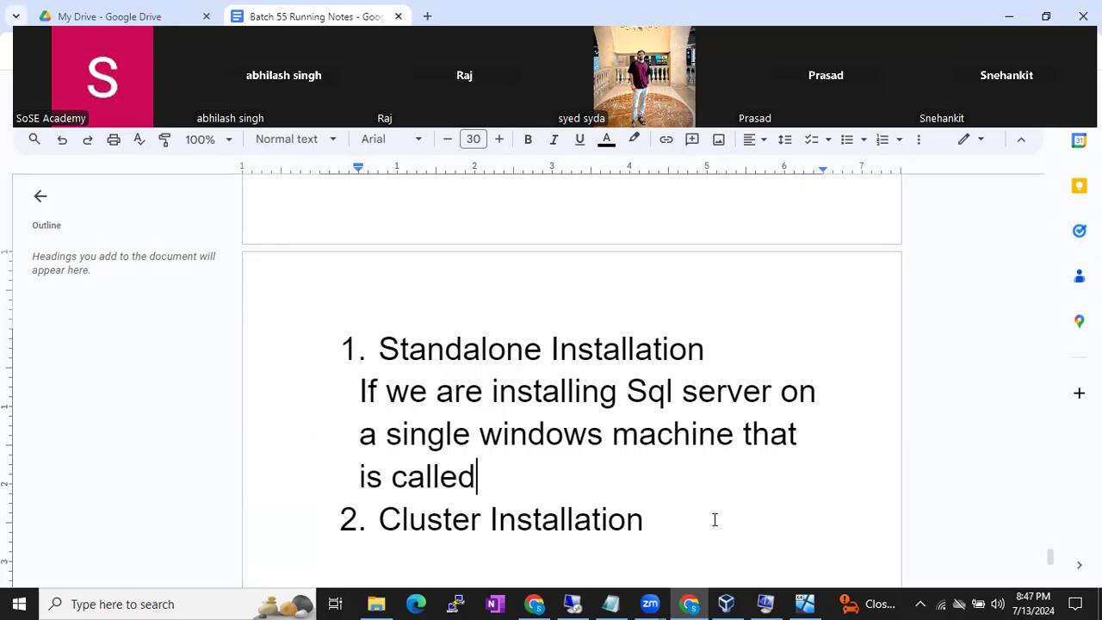
text( Standlaone i)
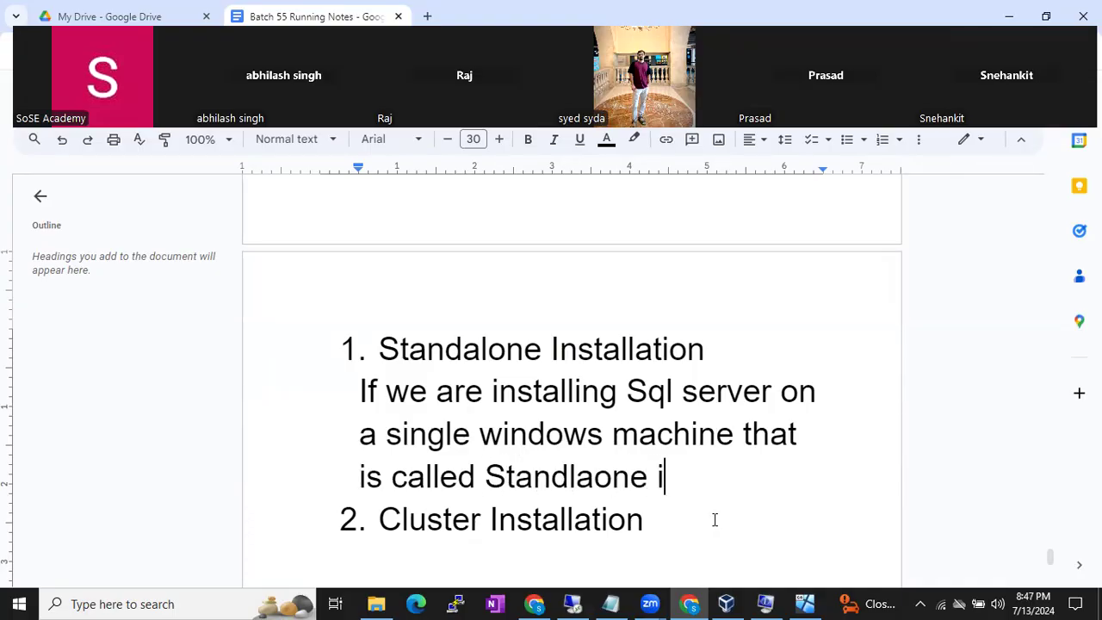
text(nstalltion)
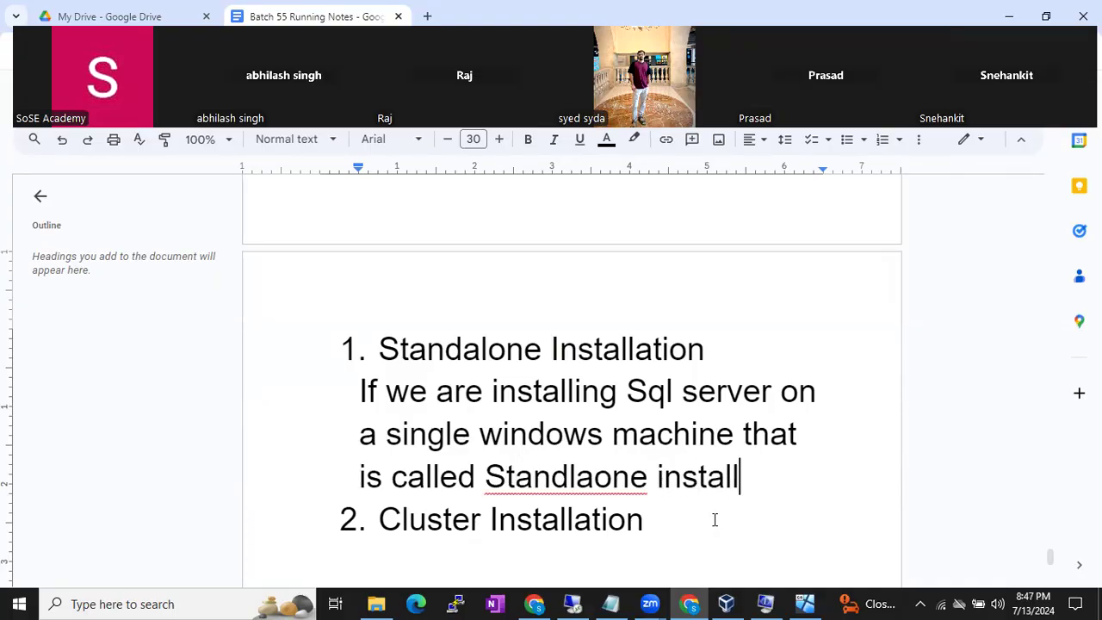
- Correct 'Standlaone' and 'installtion' in the definition, then start a new line after Cluster Installation
right_click(591, 482)
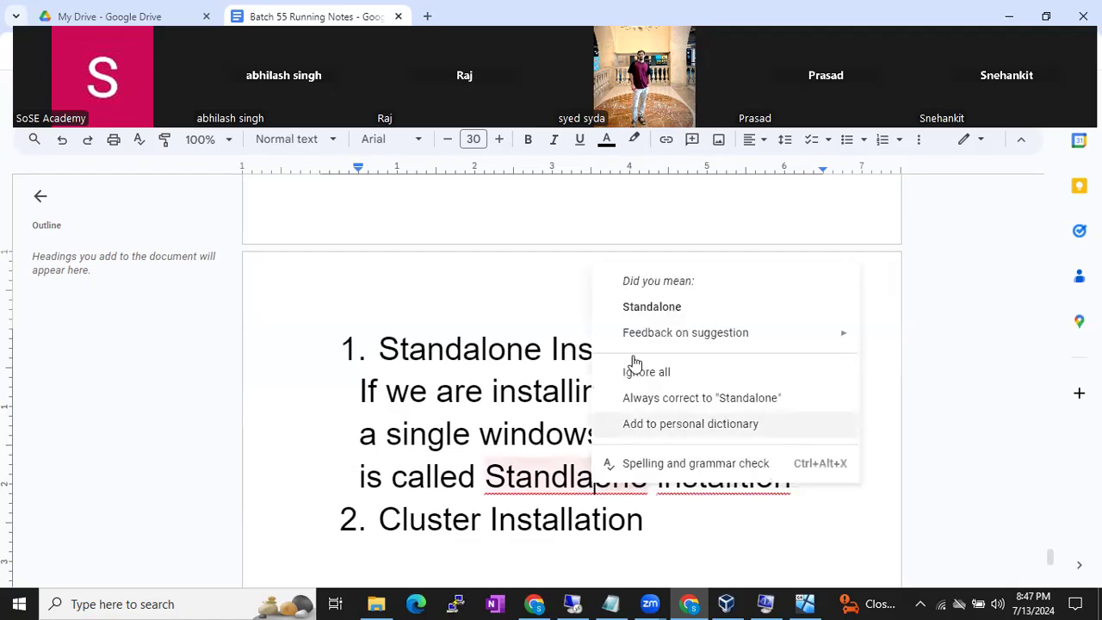
click(647, 316)
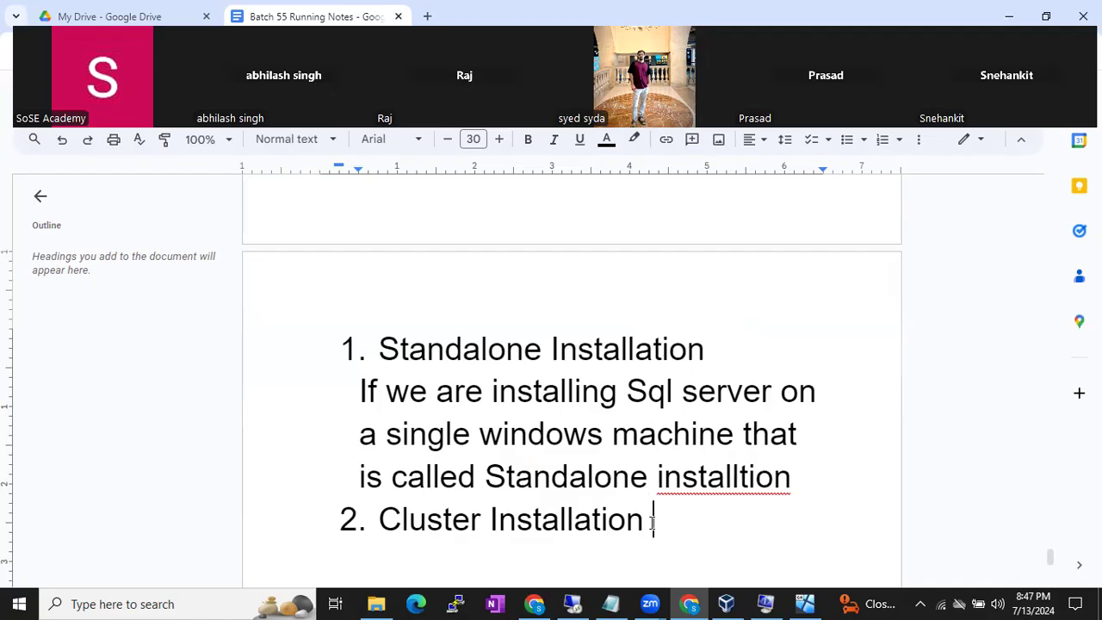
click(685, 483)
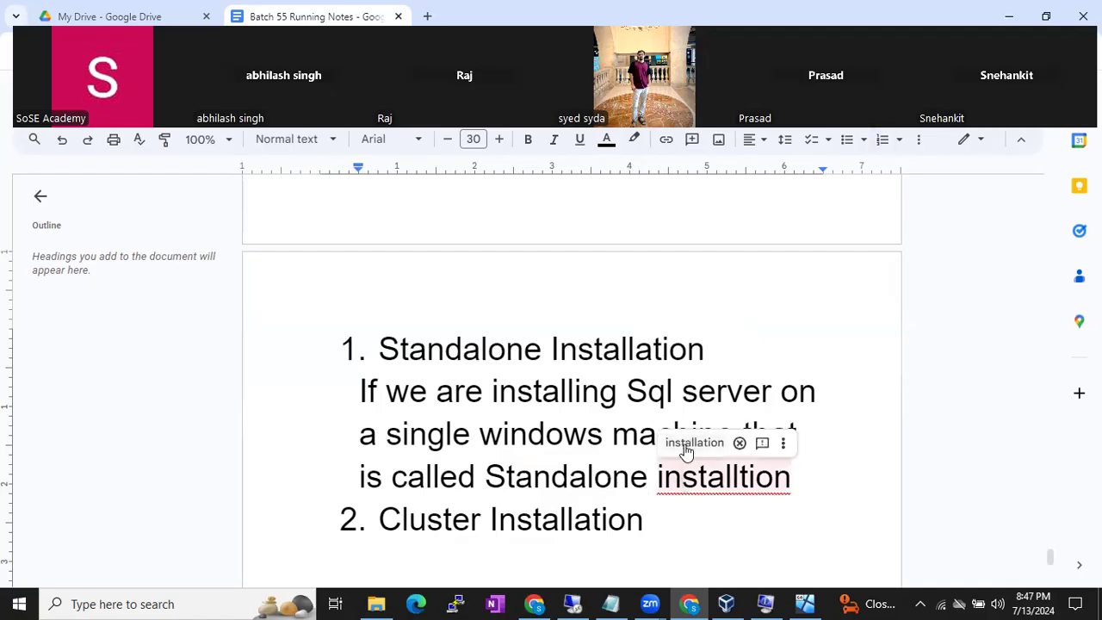
click(680, 446)
click(663, 519)
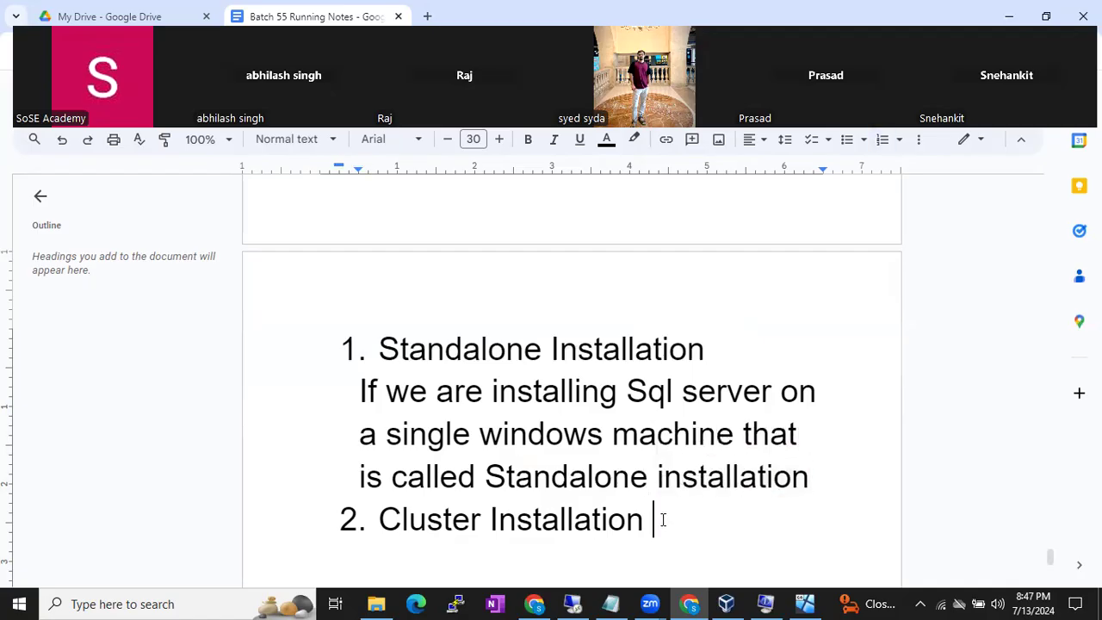
key(Return)
- Under Cluster Installation, write that installing SQL Server on a group of machines is Cluster installation
key(BackSpace)
text(I)
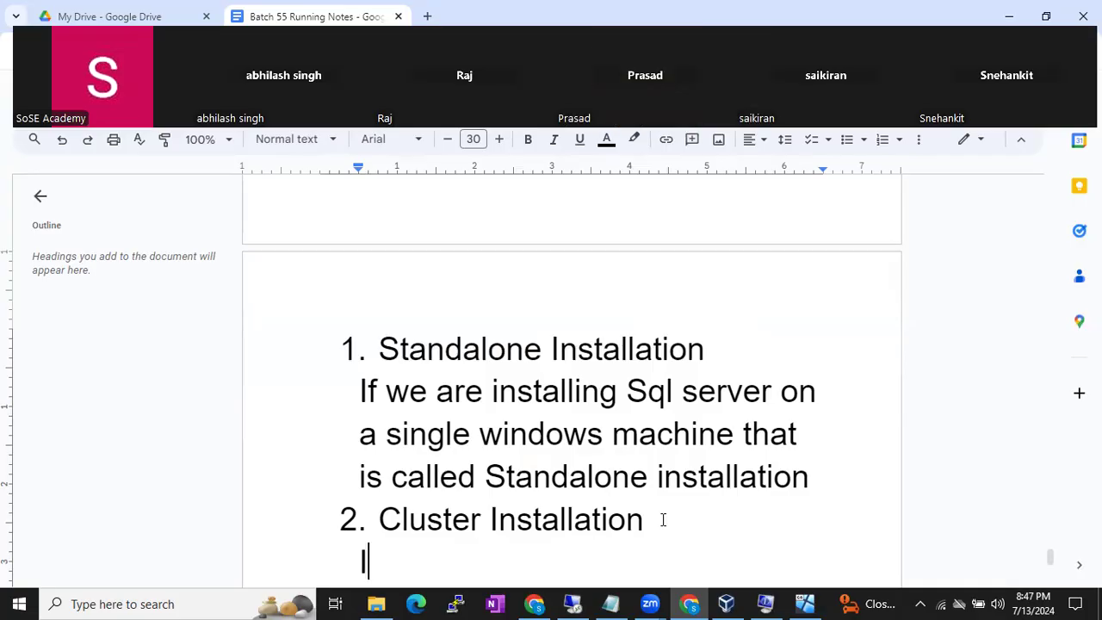
text(f we are ins)
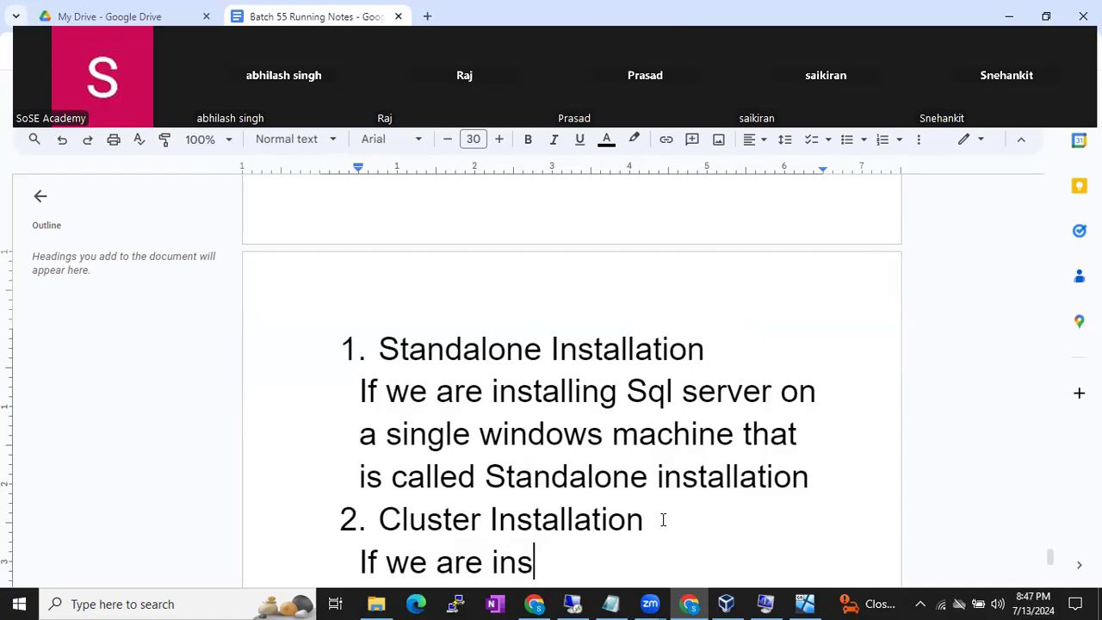
text(talling S)
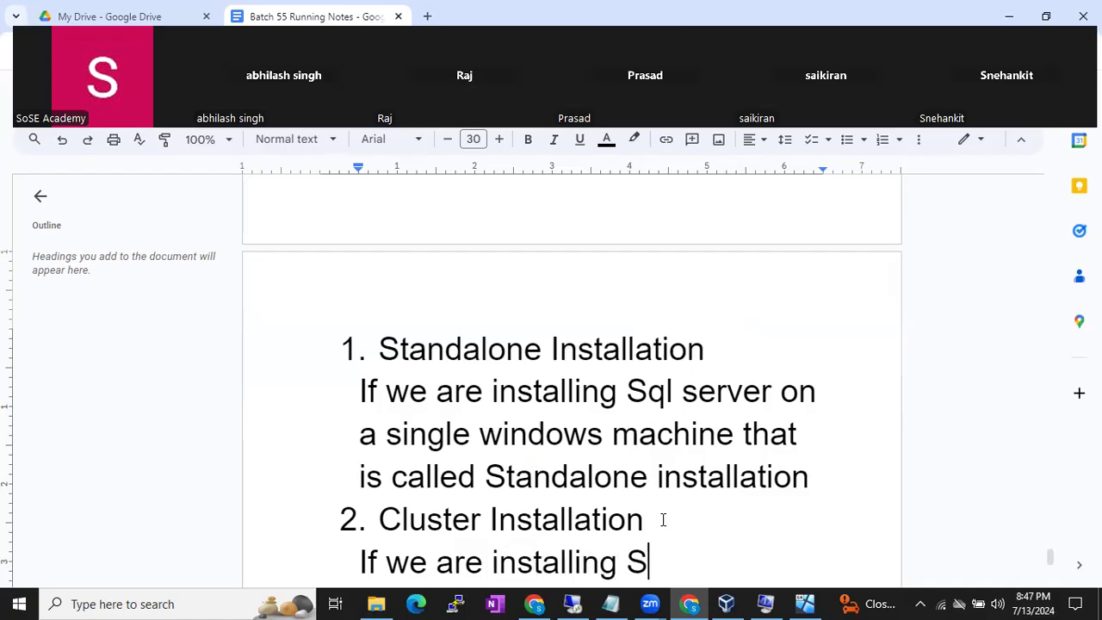
text(ql server on )
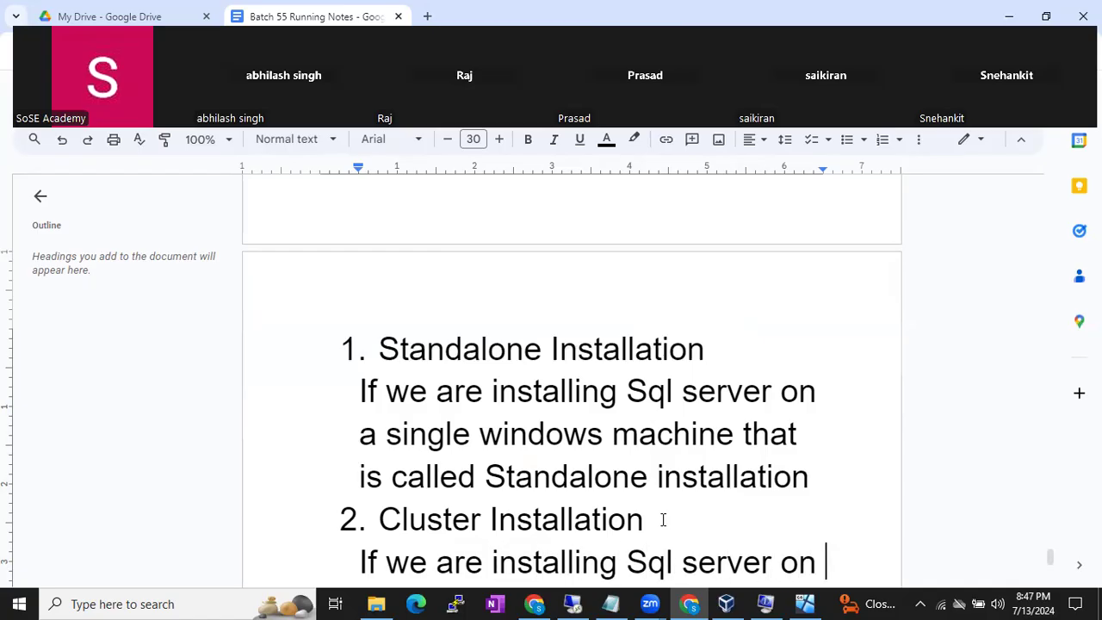
text(group of mac)
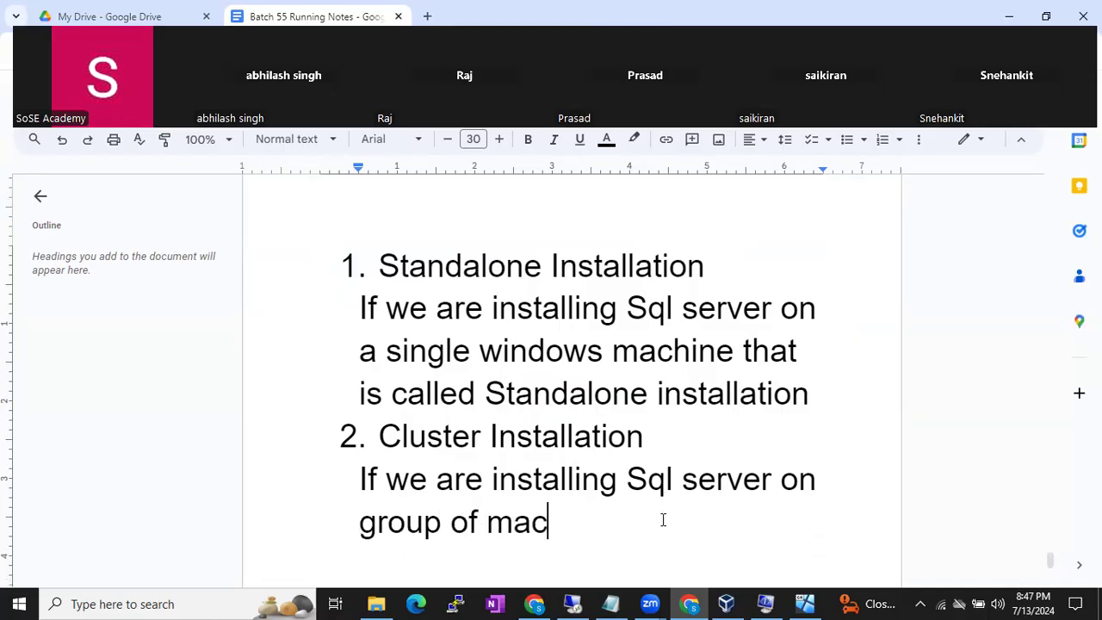
text(hines is called Cluster i)
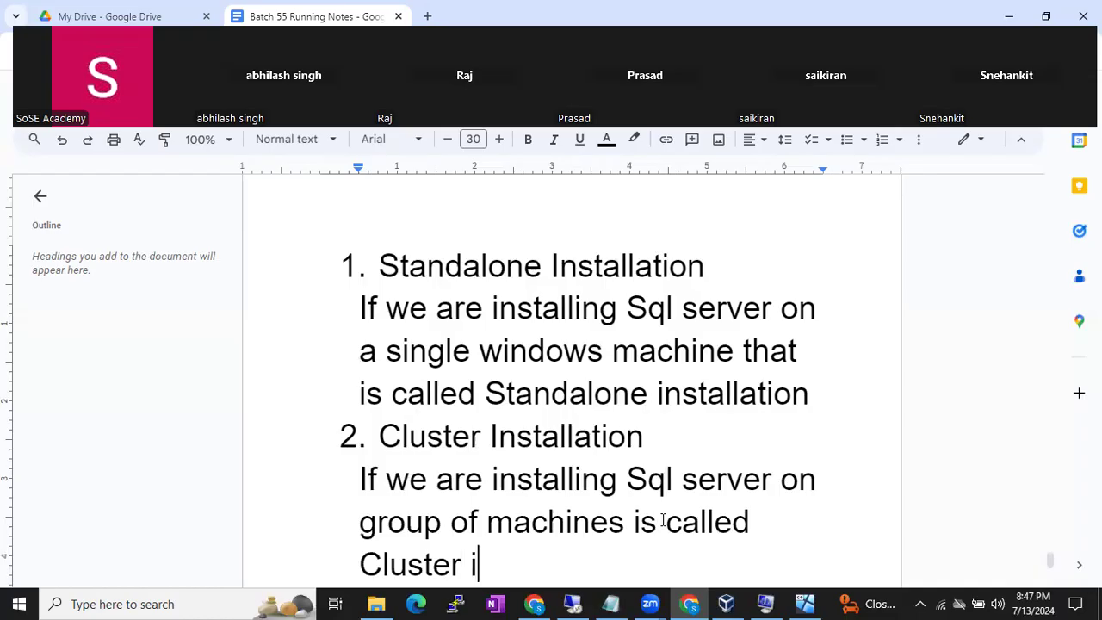
text(nstalltion)
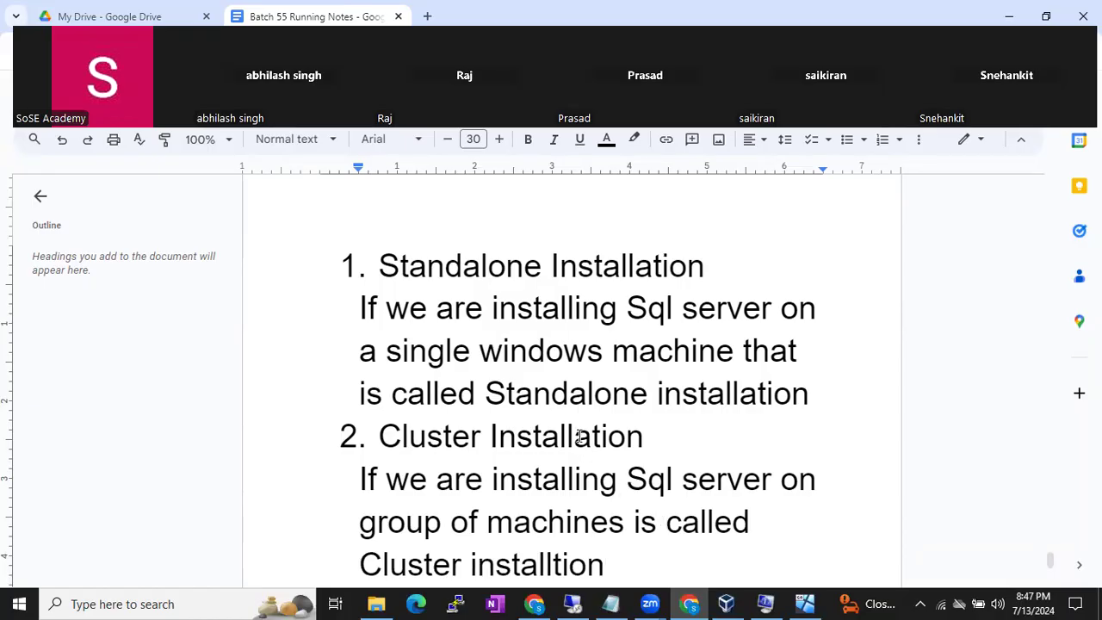
drag(654, 431, 340, 261)
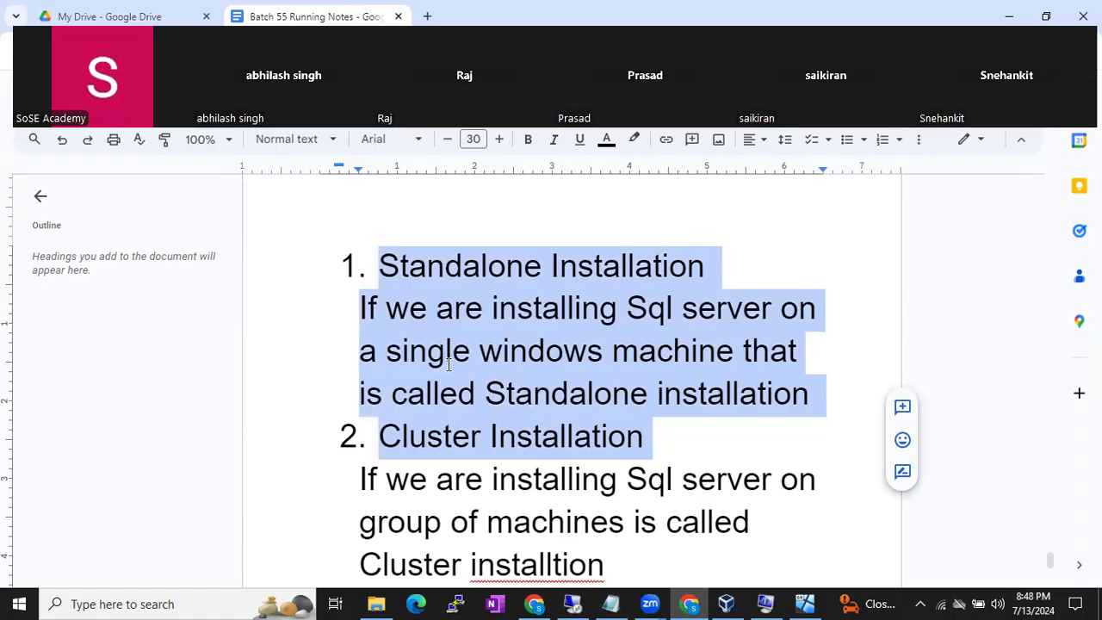
click(566, 602)
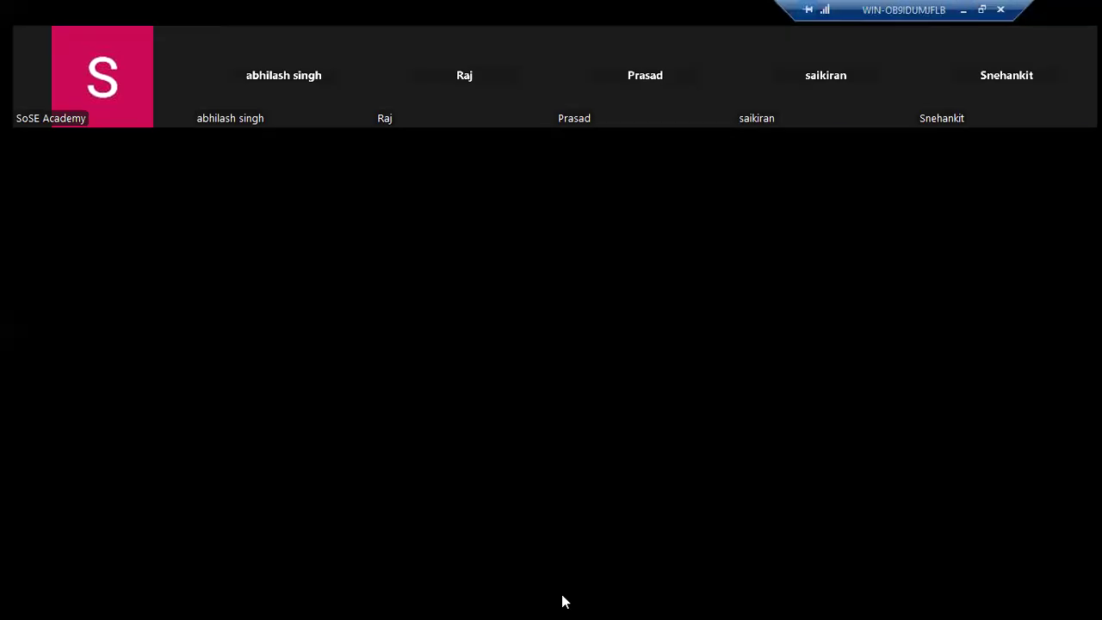
- Browse the Installation, Maintenance, Tools, Resources, Advanced and Options pages, then return to Planning
drag(285, 49, 393, 75)
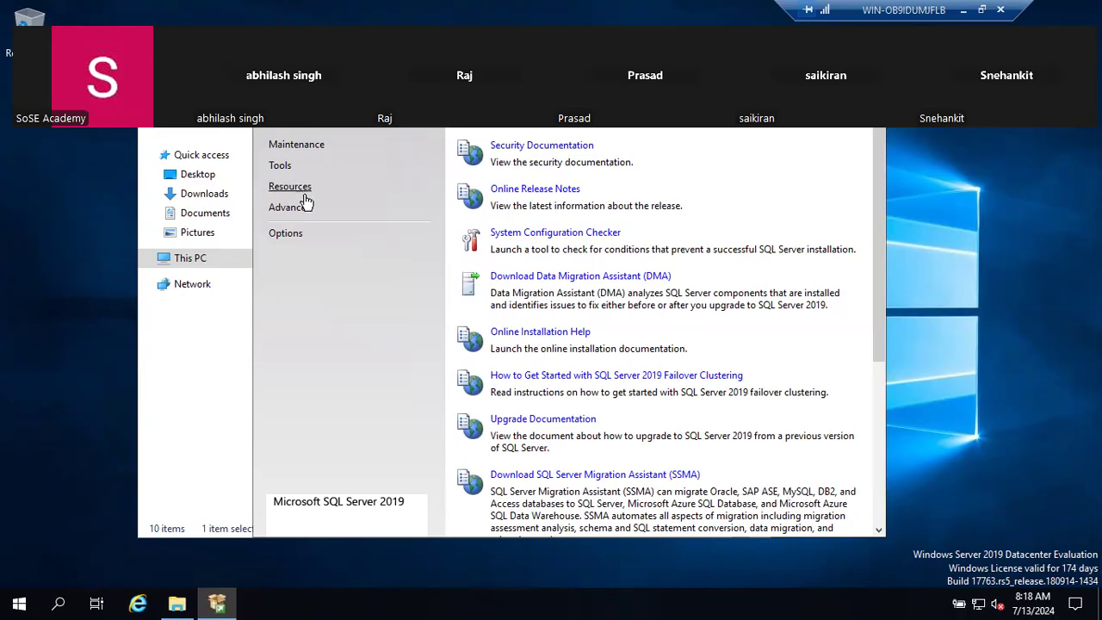
click(293, 129)
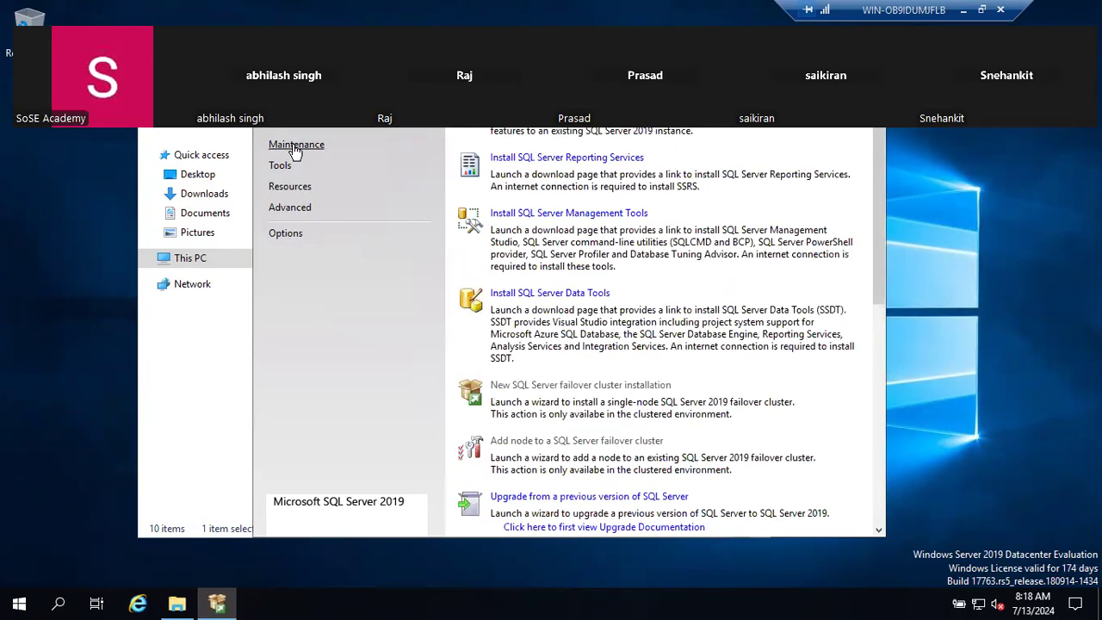
click(294, 146)
click(282, 170)
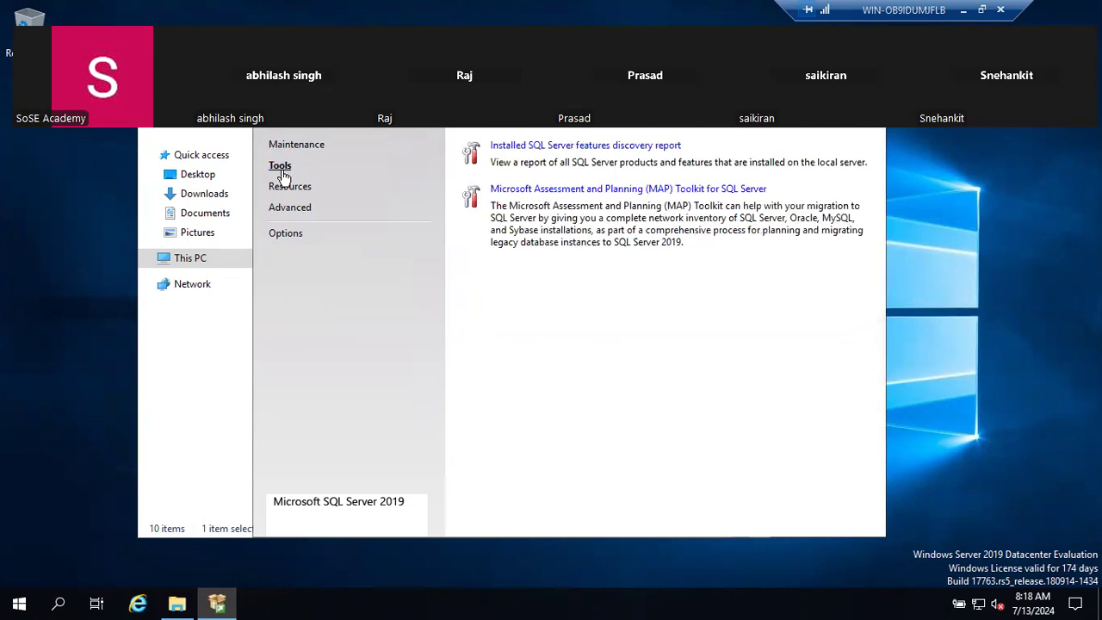
click(284, 189)
click(284, 212)
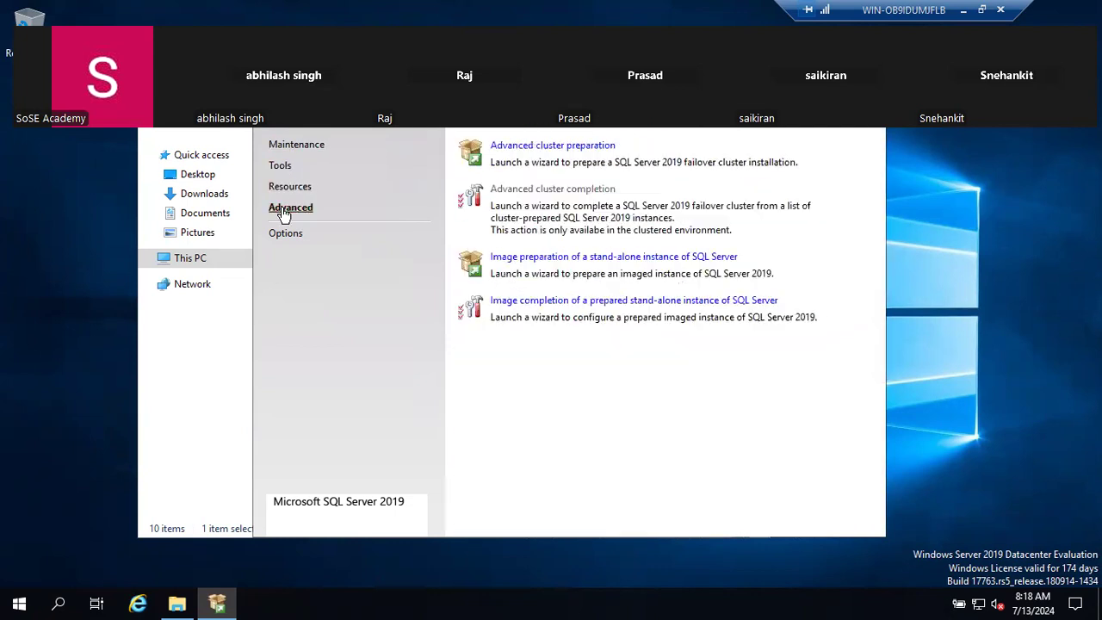
click(283, 233)
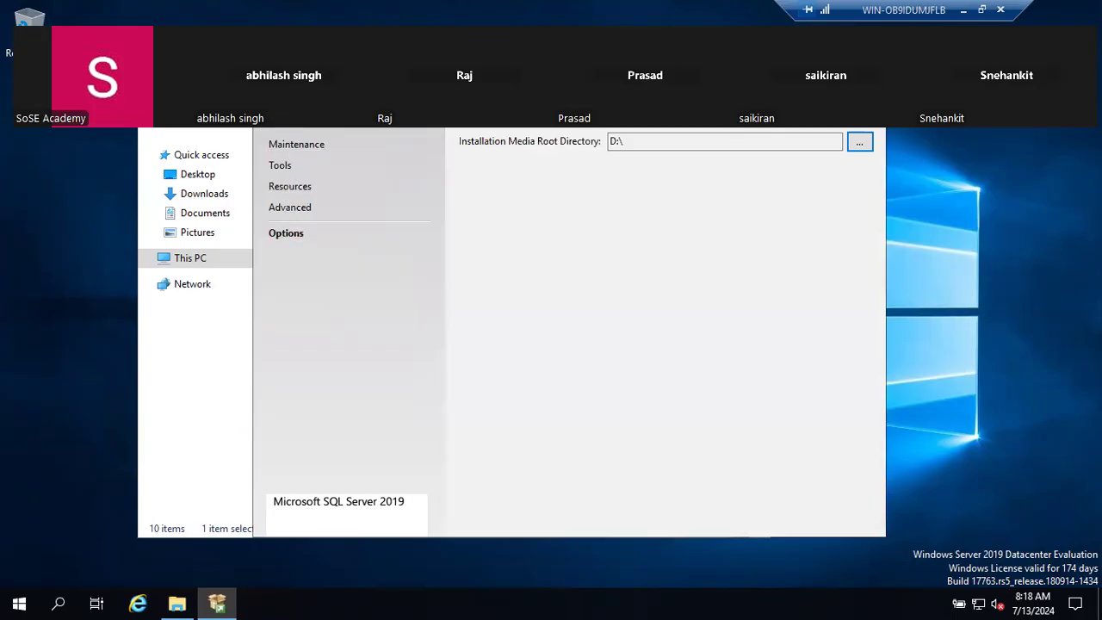
click(287, 103)
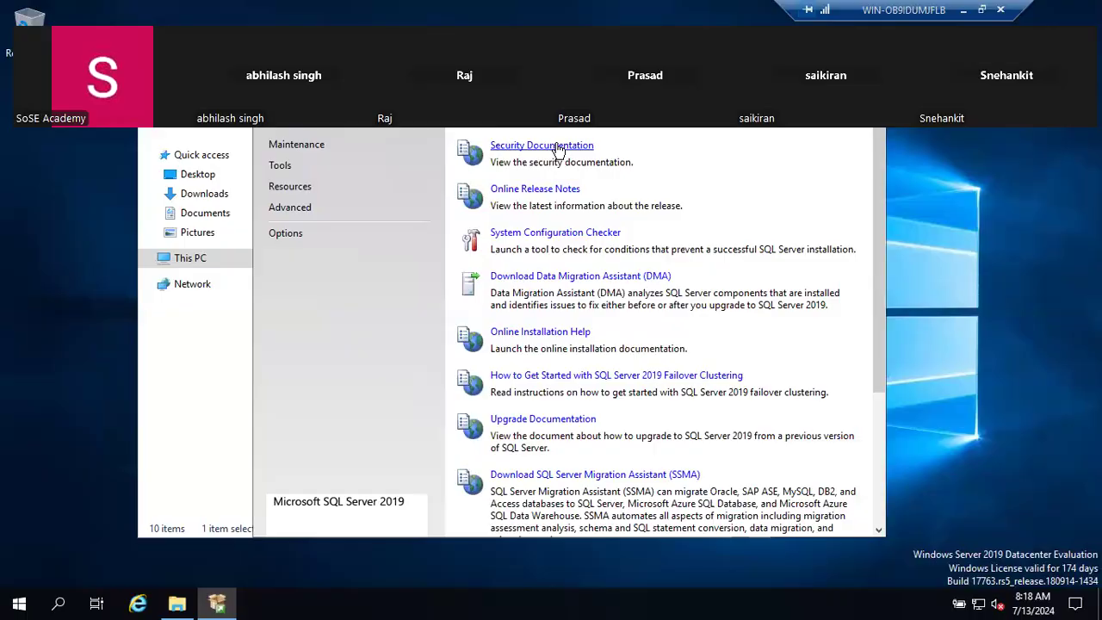
- Start a New SQL Server stand-alone installation from the Installation page
click(301, 134)
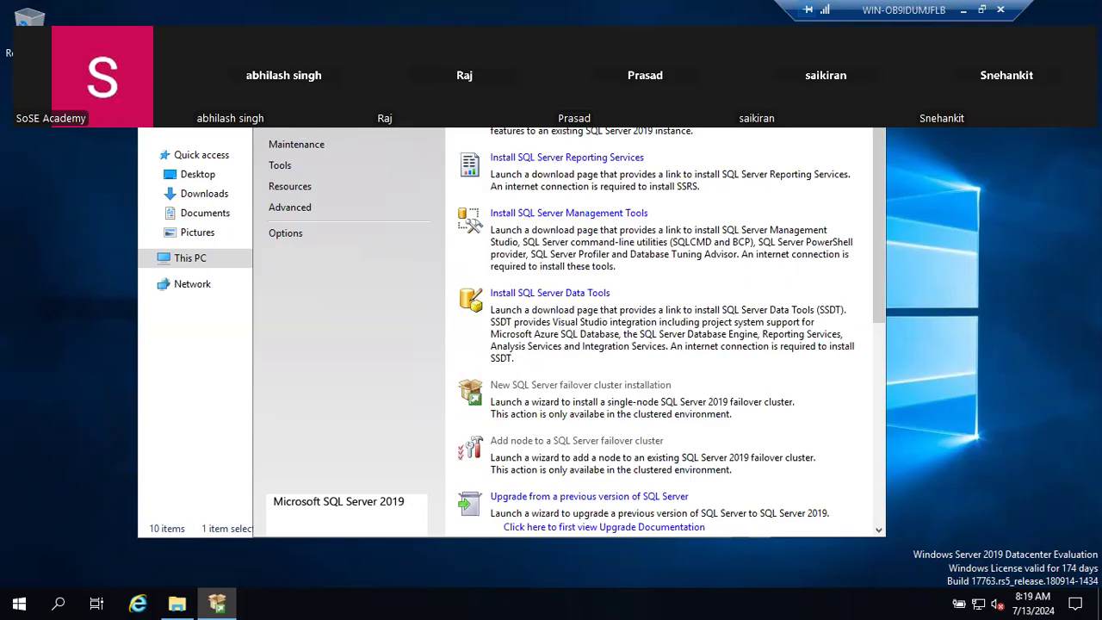
click(688, 194)
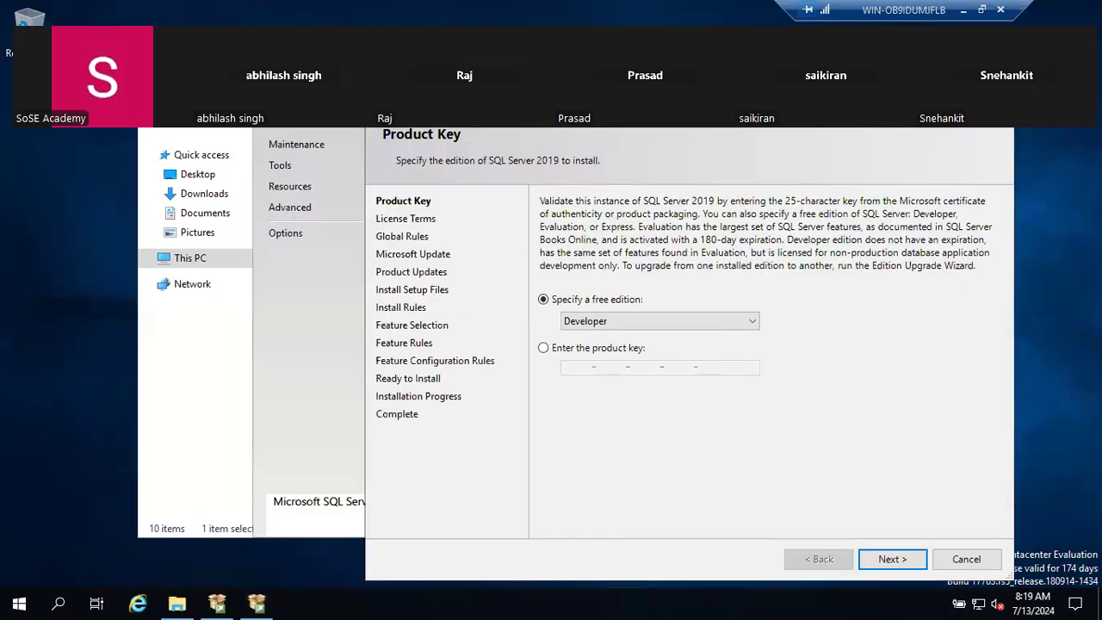
click(312, 293)
drag(551, 72, 403, 39)
click(861, 413)
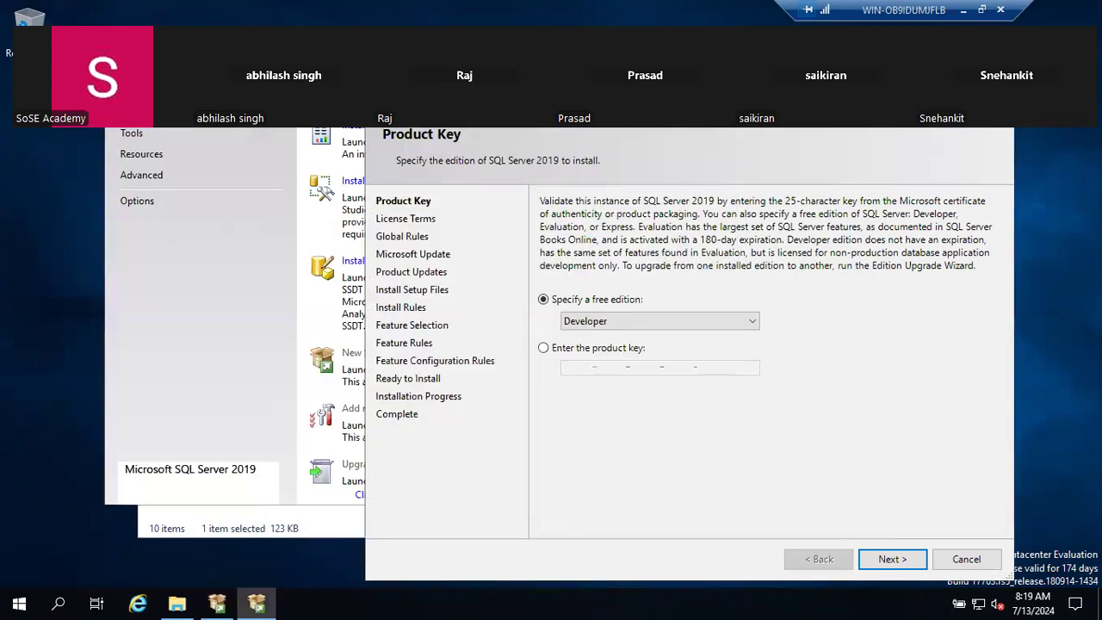
drag(777, 119, 801, 129)
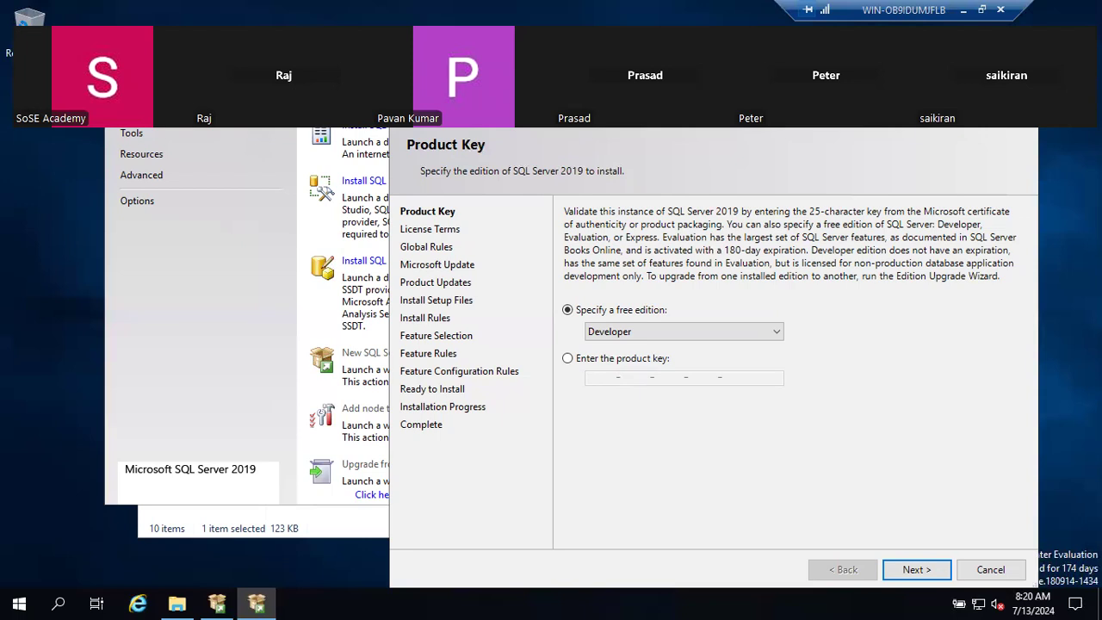
click(384, 137)
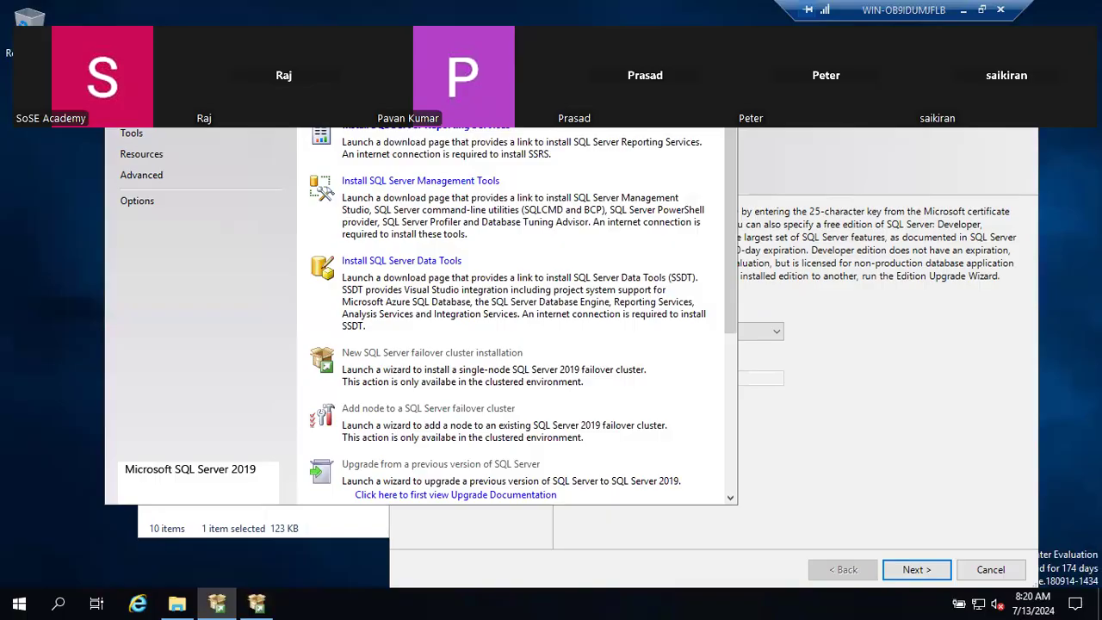
click(782, 132)
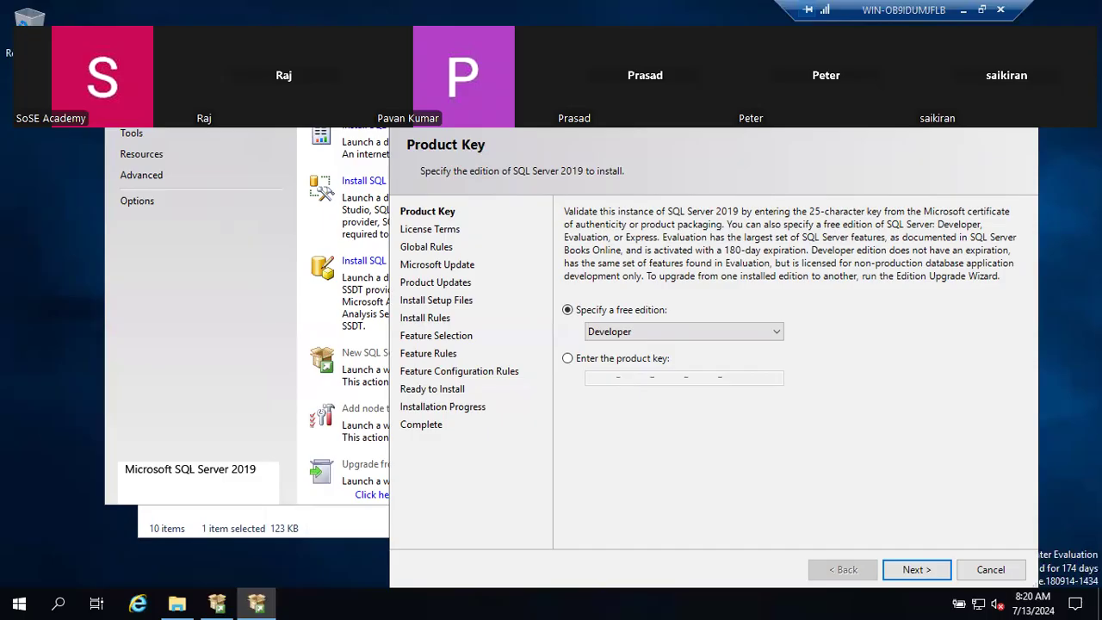
- Correct the cluster definition's spelling and begin a new line 'Instance: One Sql server'
click(963, 17)
scroll(694, 422, down, 3)
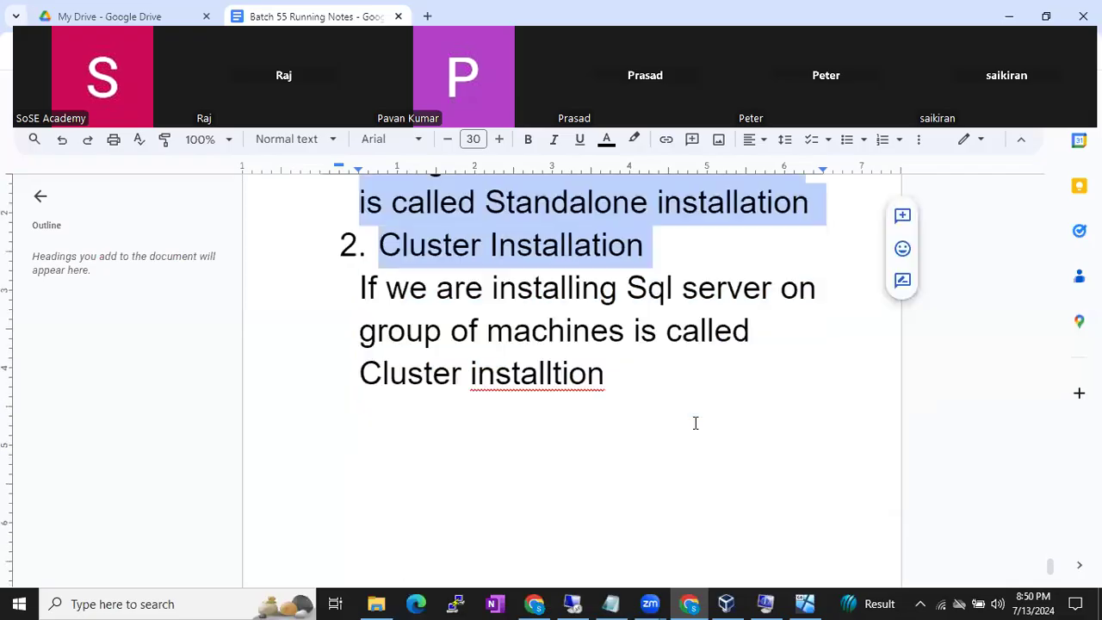
click(648, 404)
key(Return)
key(Return)
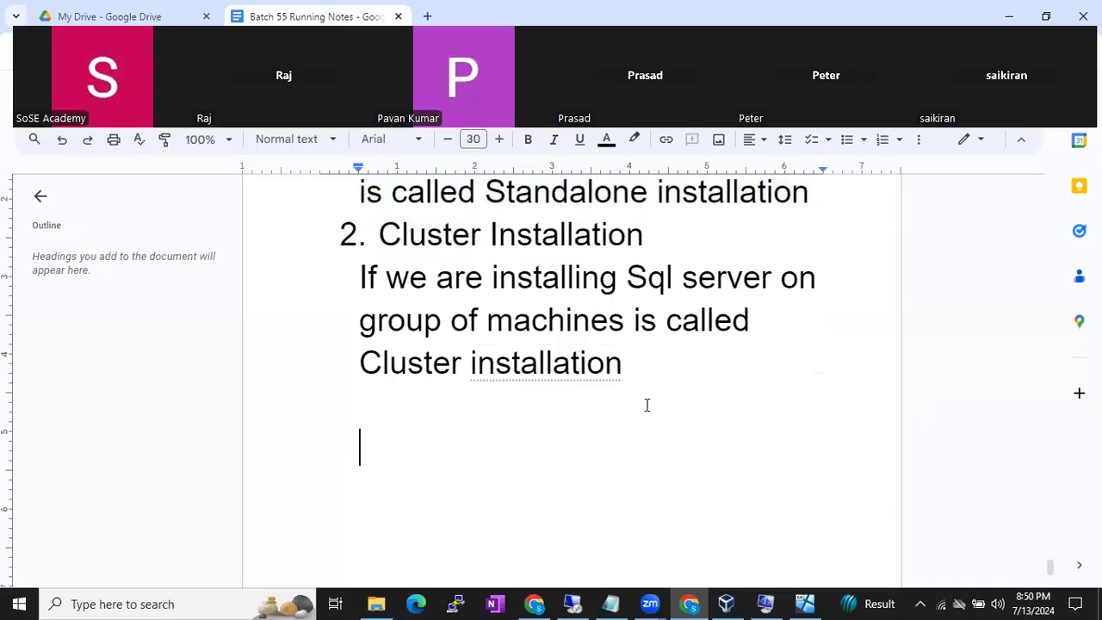
text(Ins)
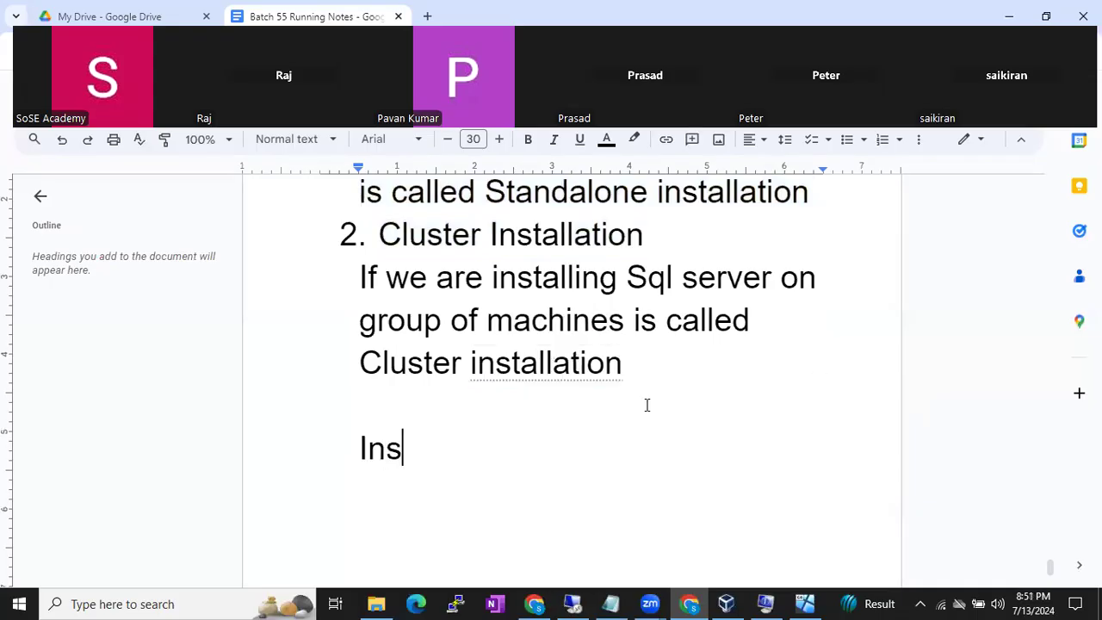
text(tance")
key(BackSpace)
text(: One Sql ser)
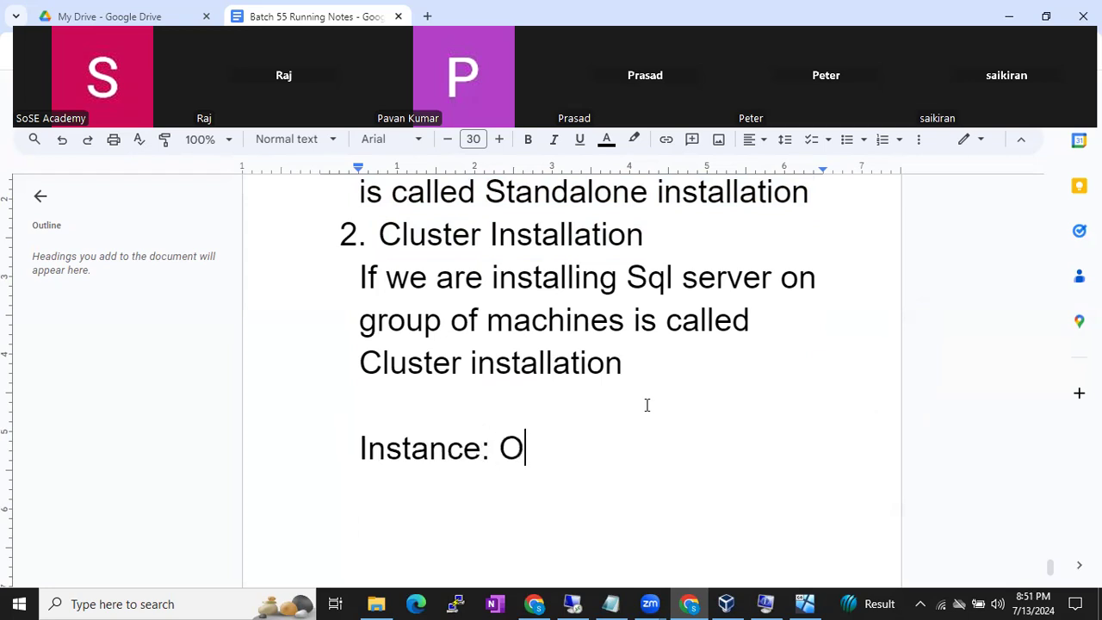
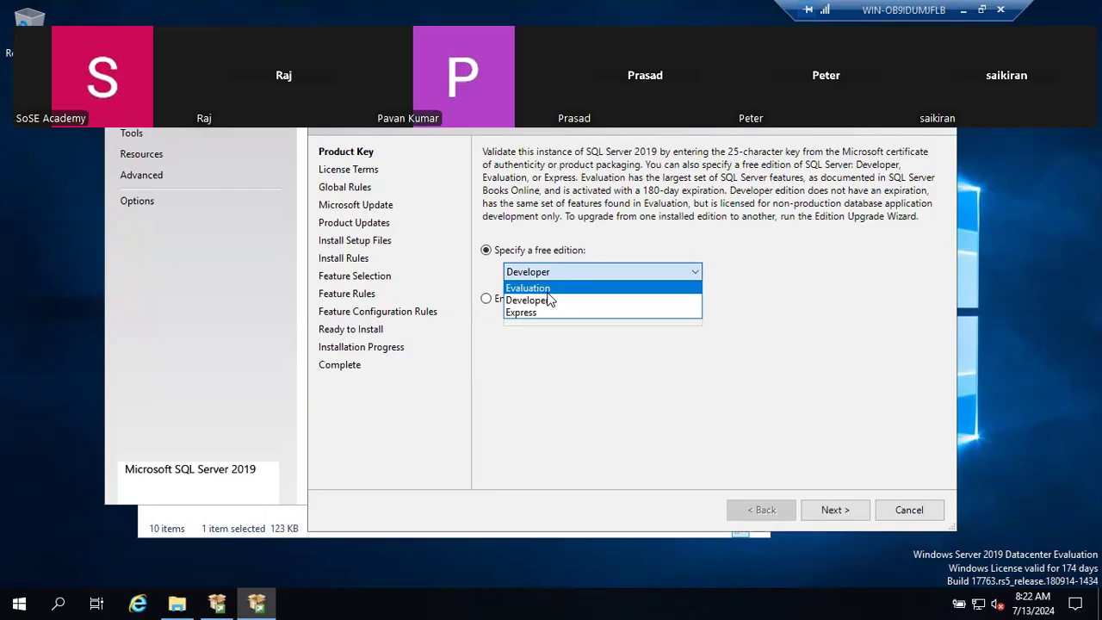
- Choose the free Developer edition, briefly try the product-key option, then revert and continue to License Terms
click(551, 303)
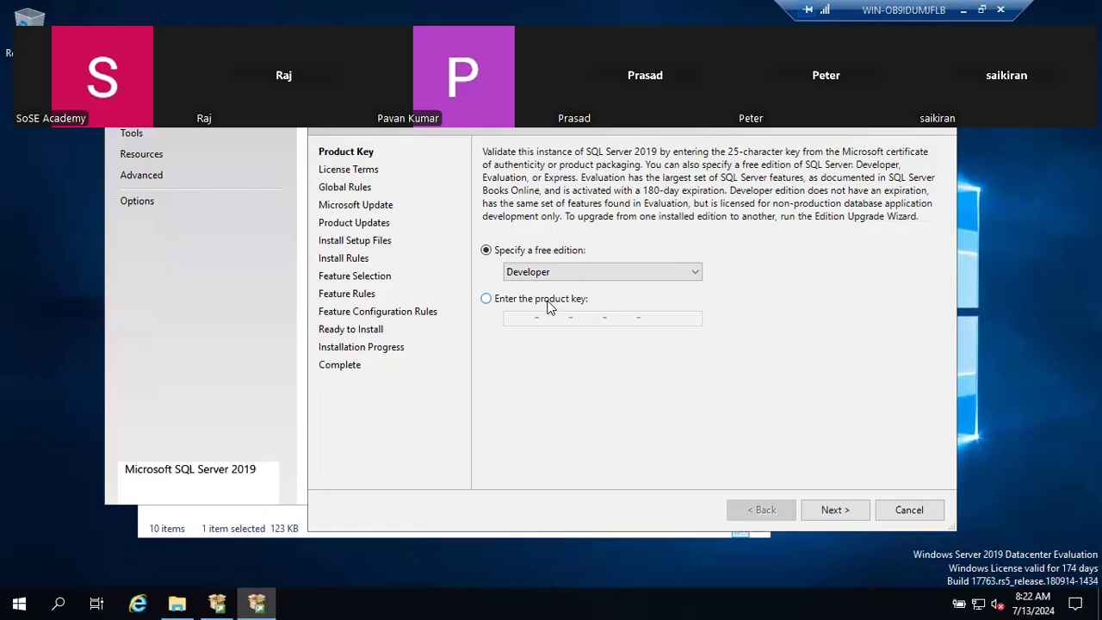
click(488, 300)
click(538, 318)
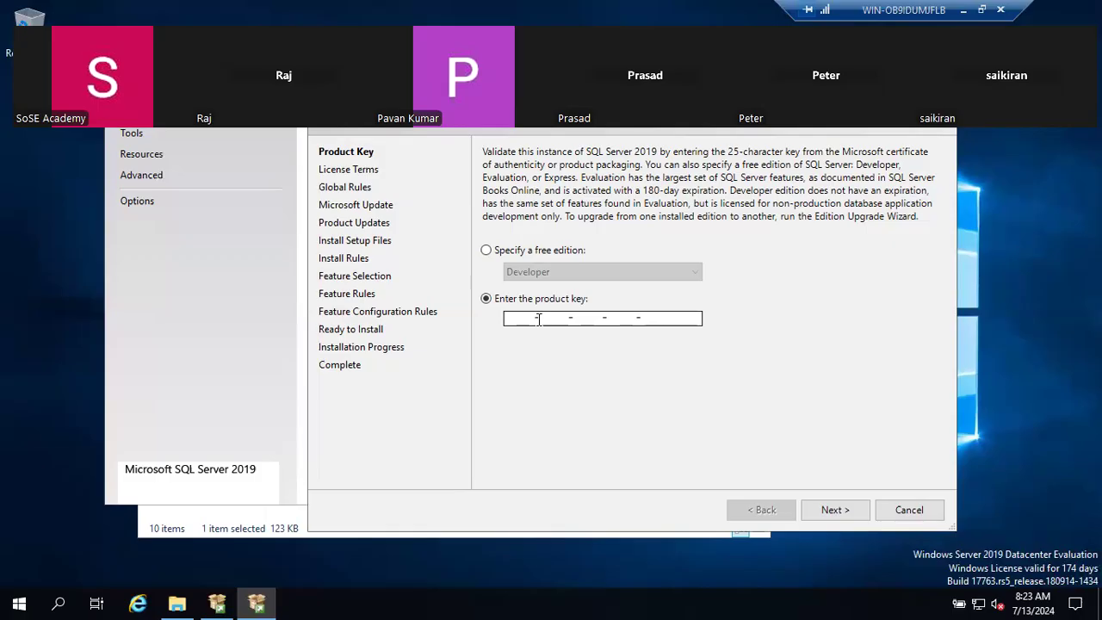
click(533, 251)
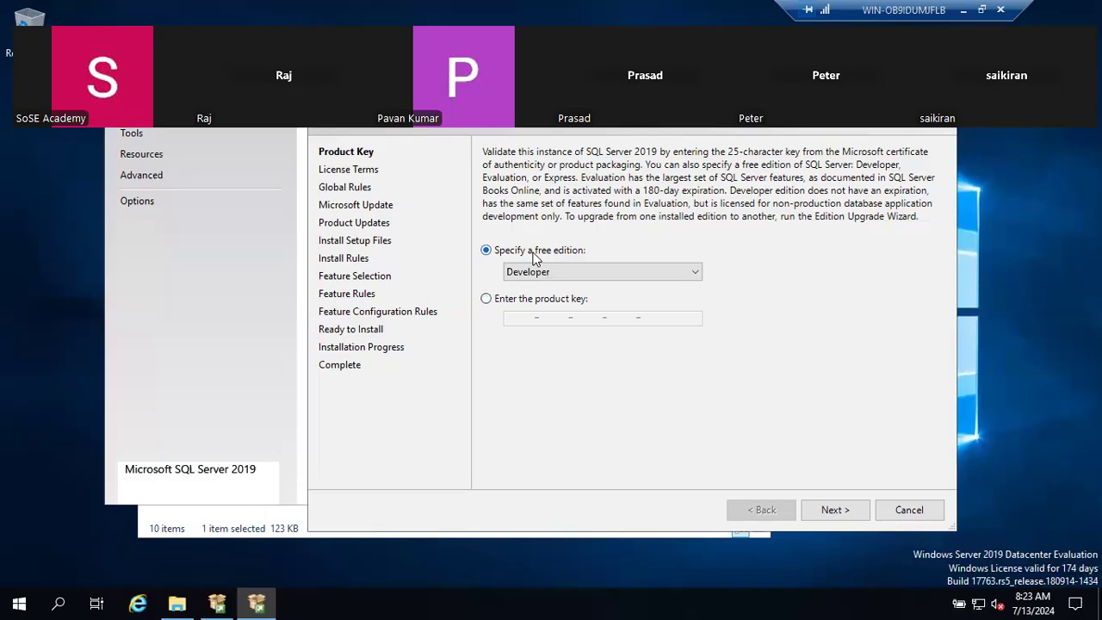
click(825, 511)
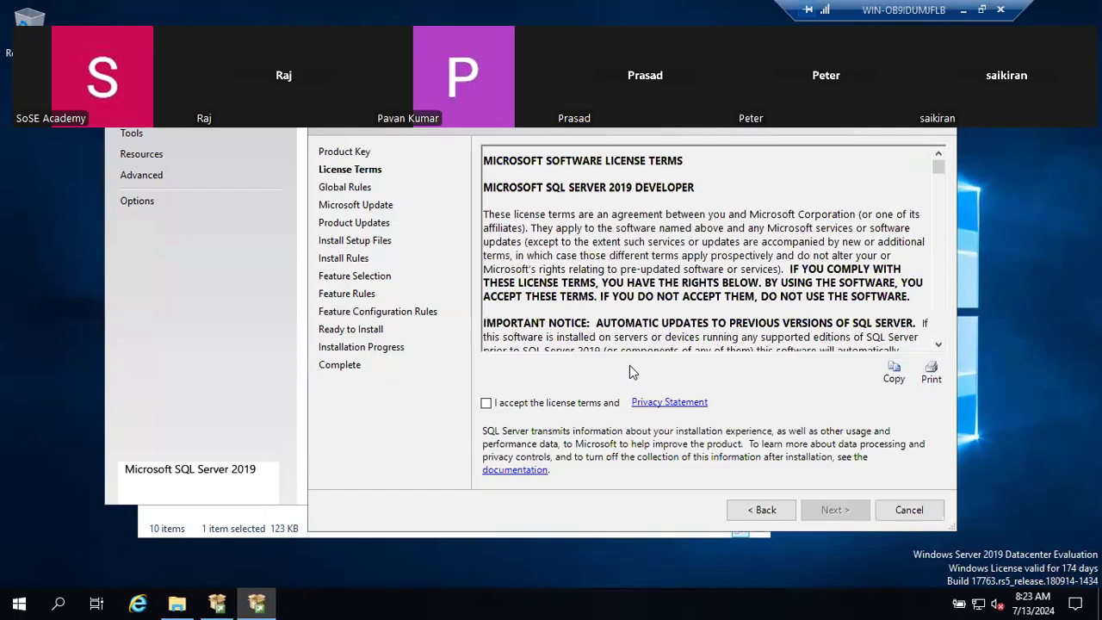
- Accept the SQL Server 2019 license terms and Privacy Statement and continue
click(530, 409)
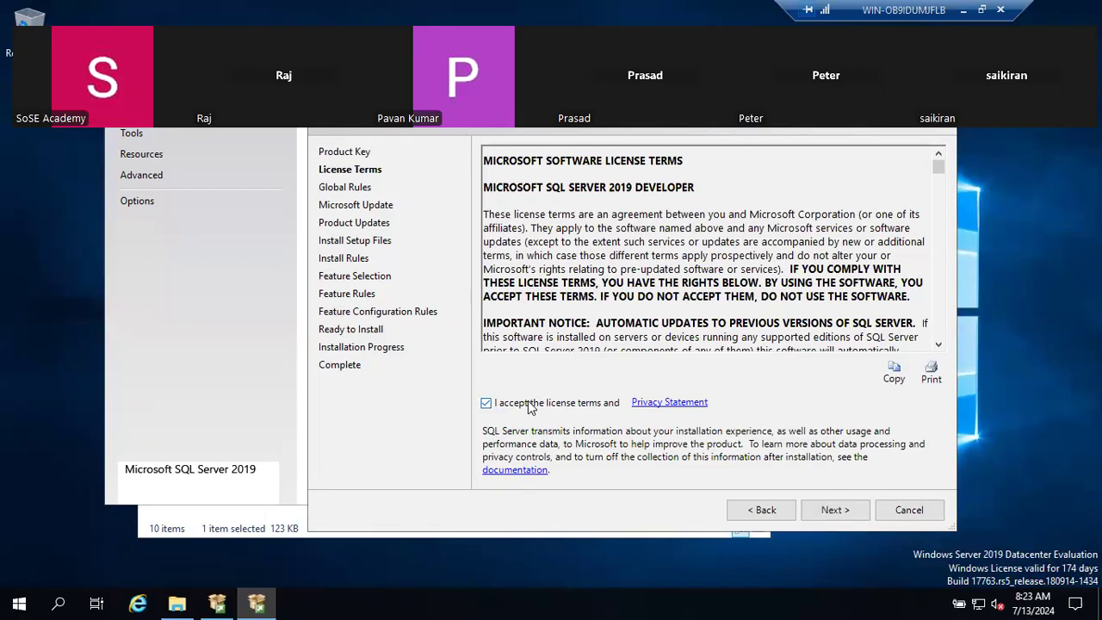
click(814, 510)
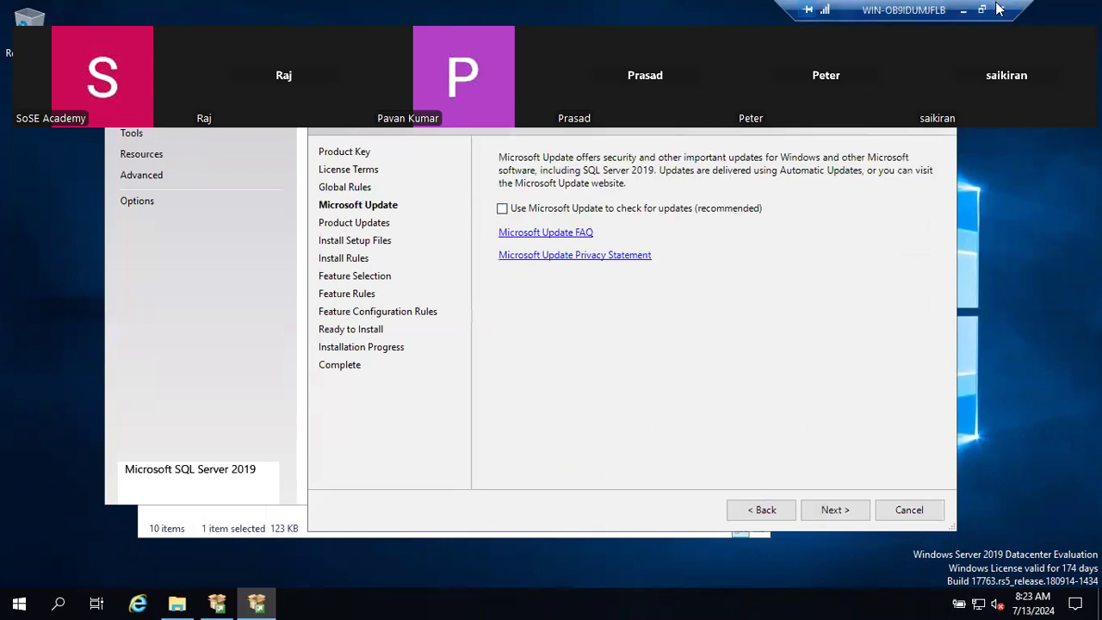
click(965, 10)
- Add the note 'Before and after installation of Sql server you have to Restart the Windows machine'
text(.)
key(Return)
text(Before )
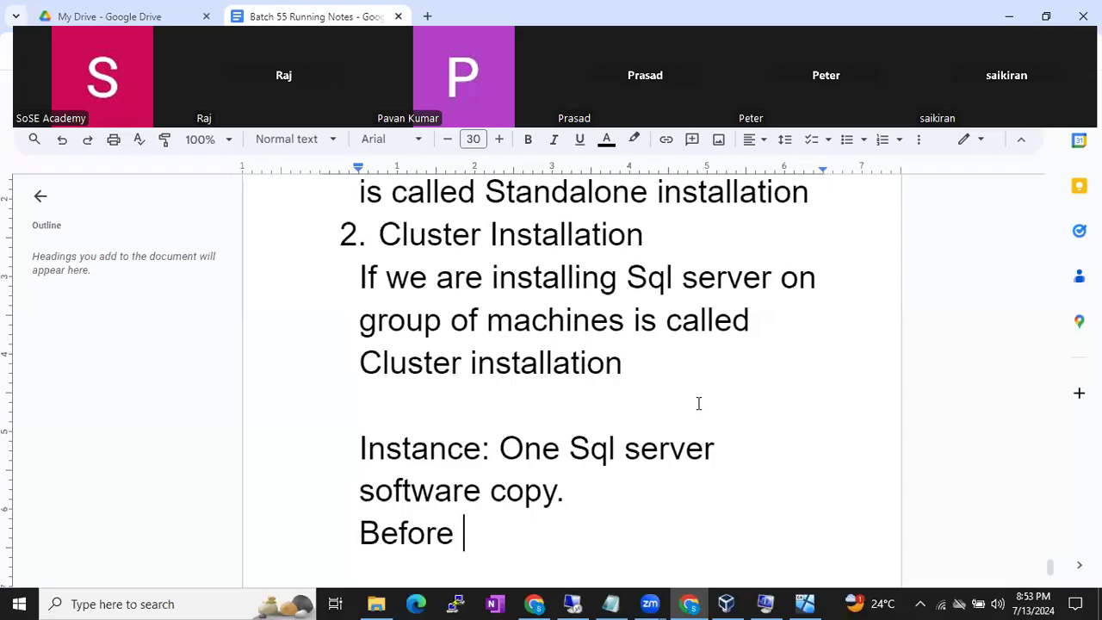
text(and after installtin)
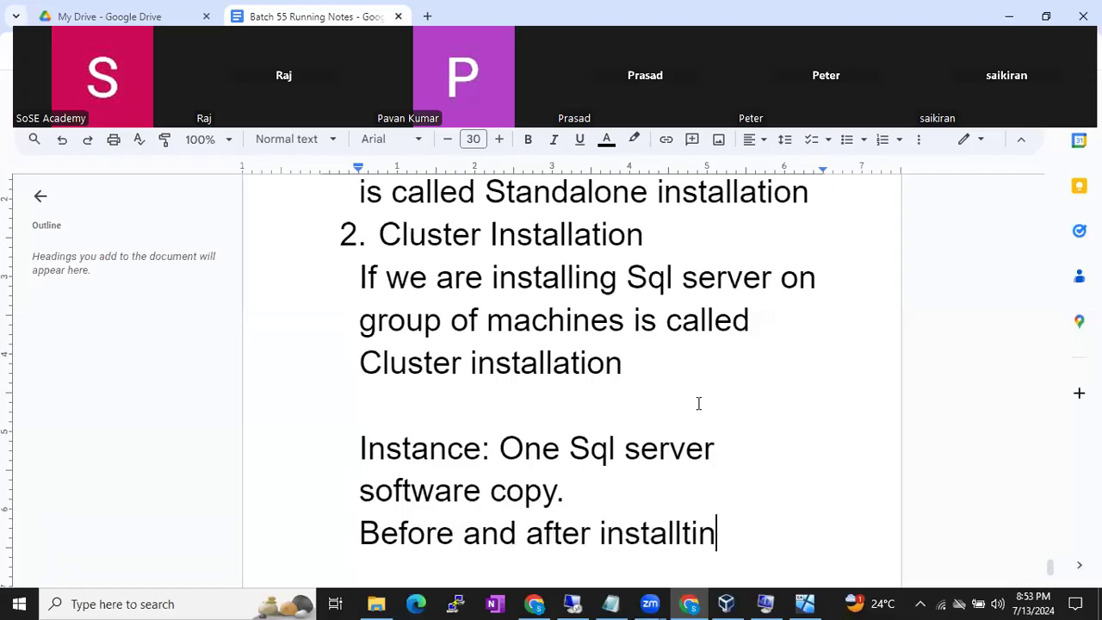
key(BackSpace)
text(on of )
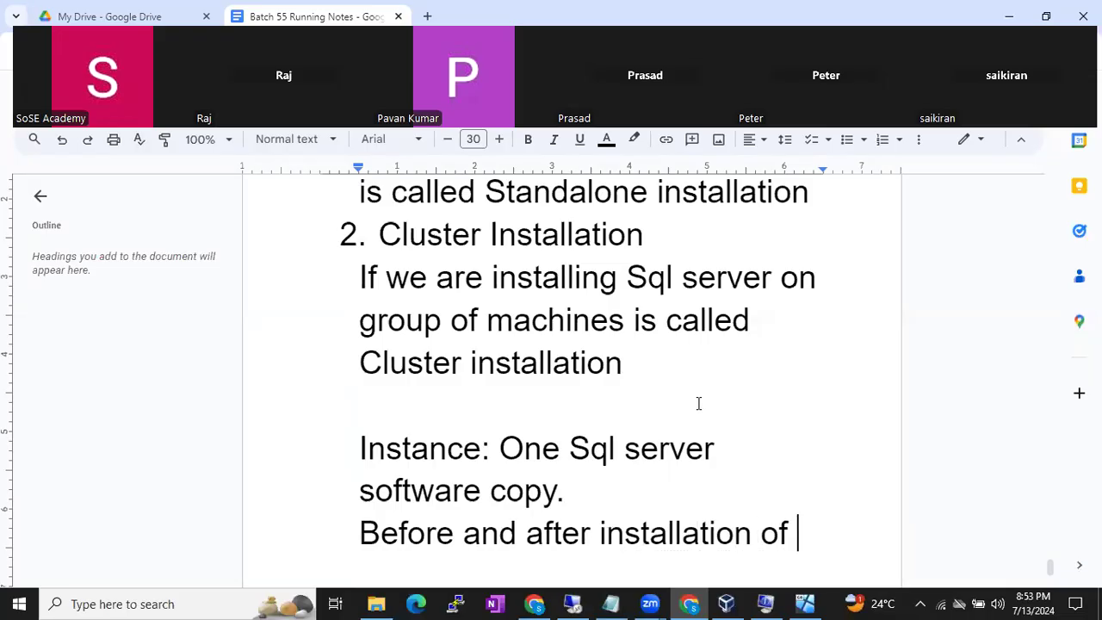
text(Sql server you )
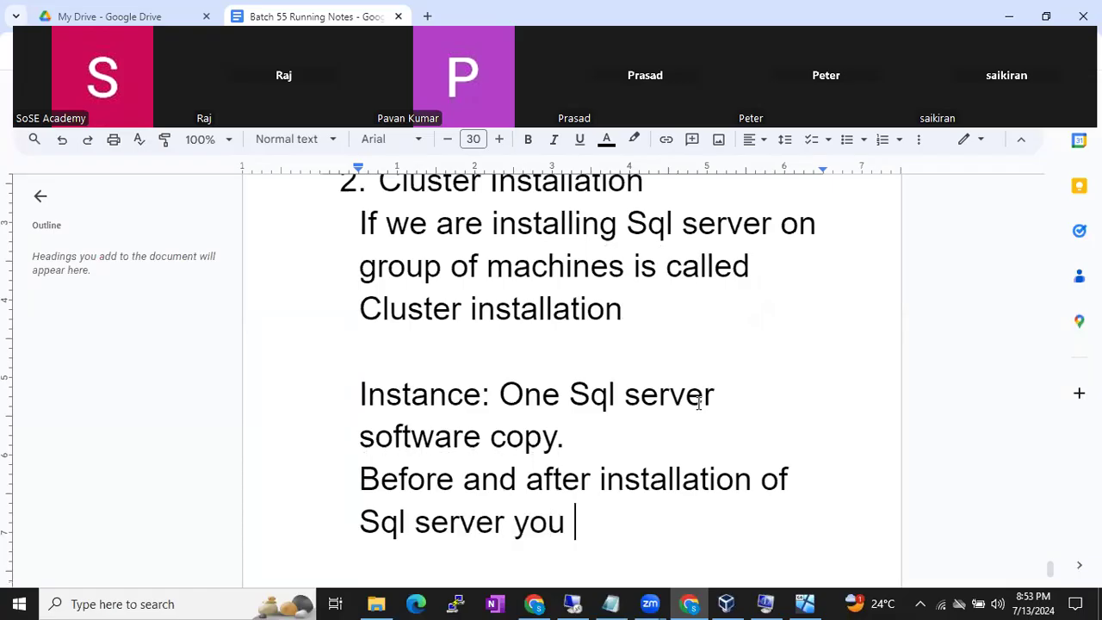
text(have to Restart)
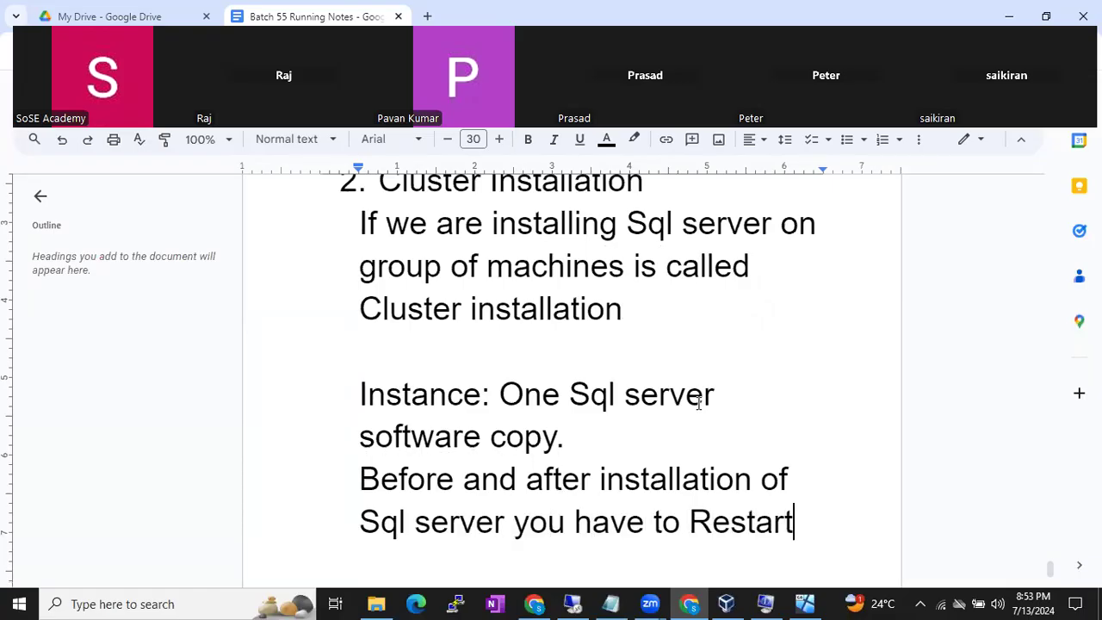
text( the Windows )
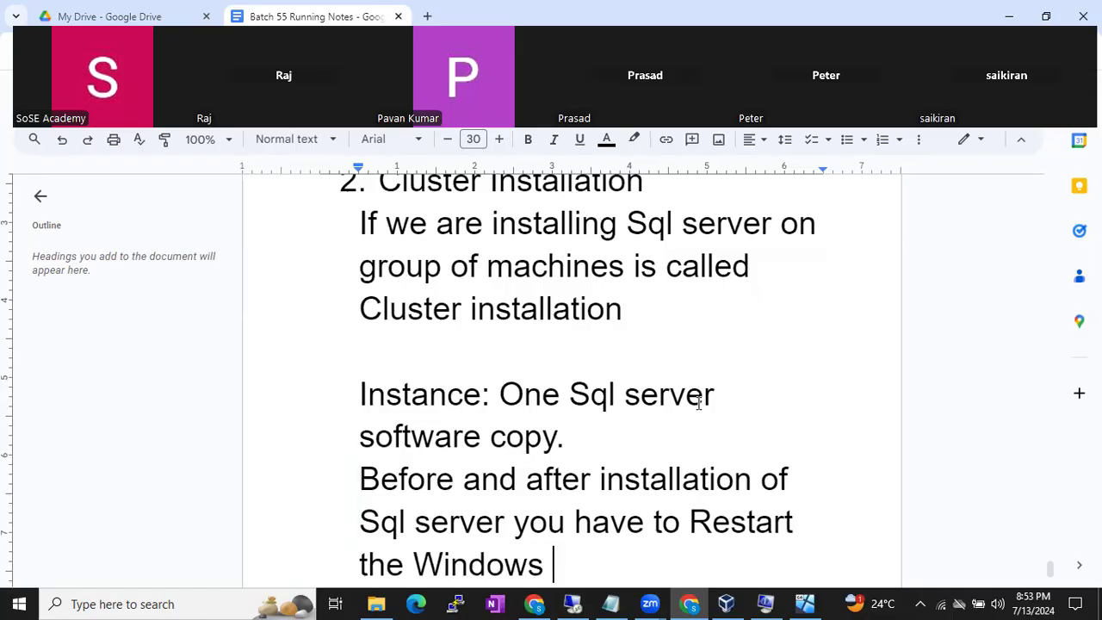
text(machine)
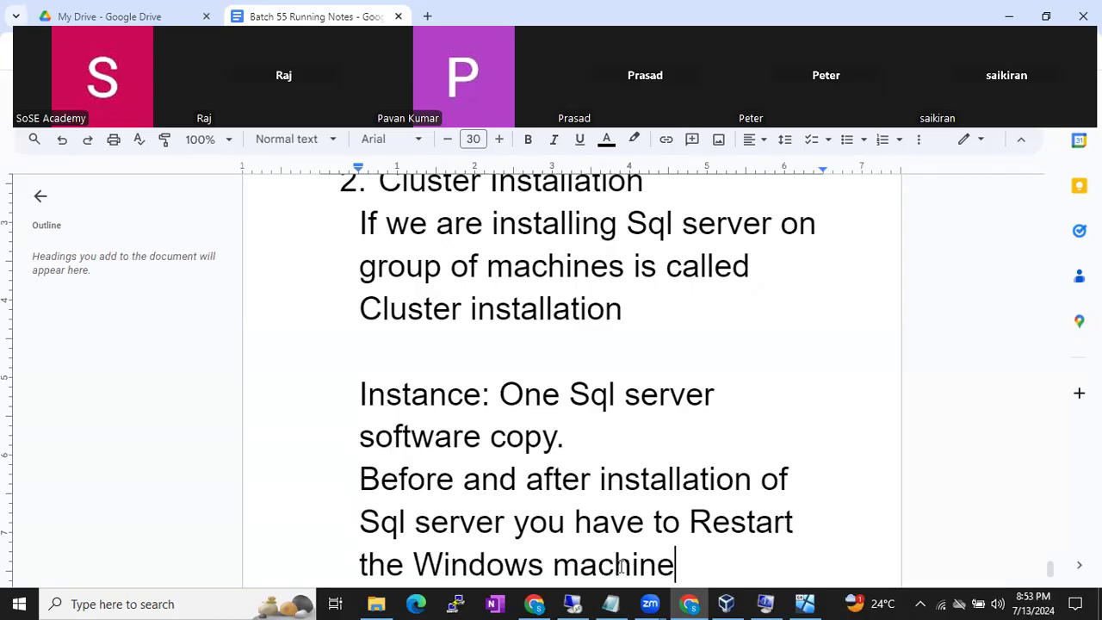
mouse_move(582, 602)
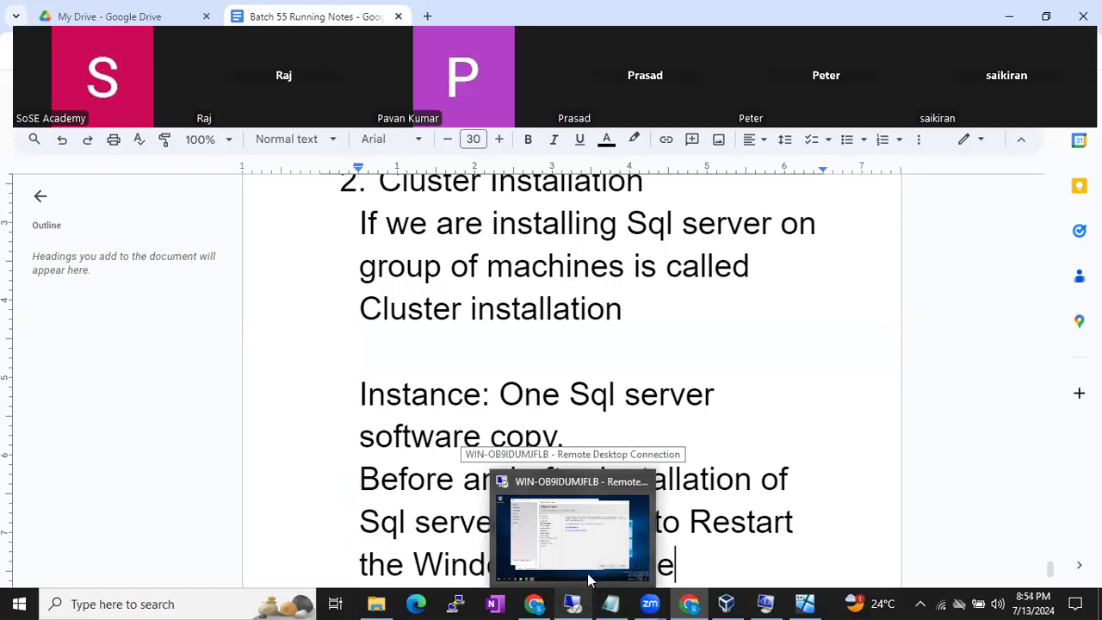
- Return to the remote setup and step back to Global Rules showing 8 passed, 0 failed
click(591, 558)
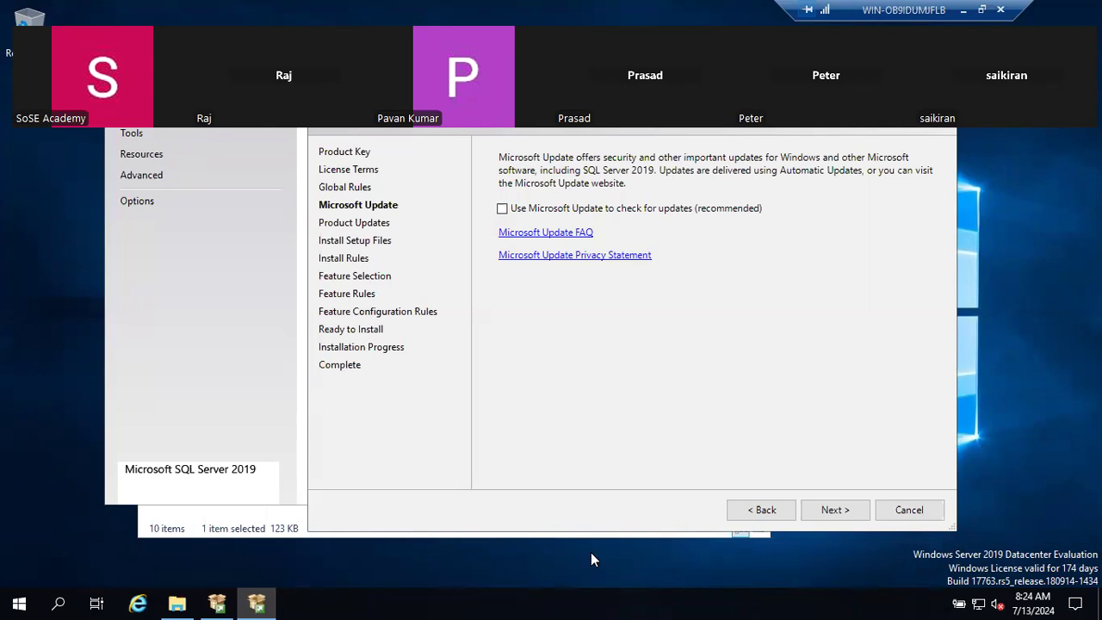
click(745, 515)
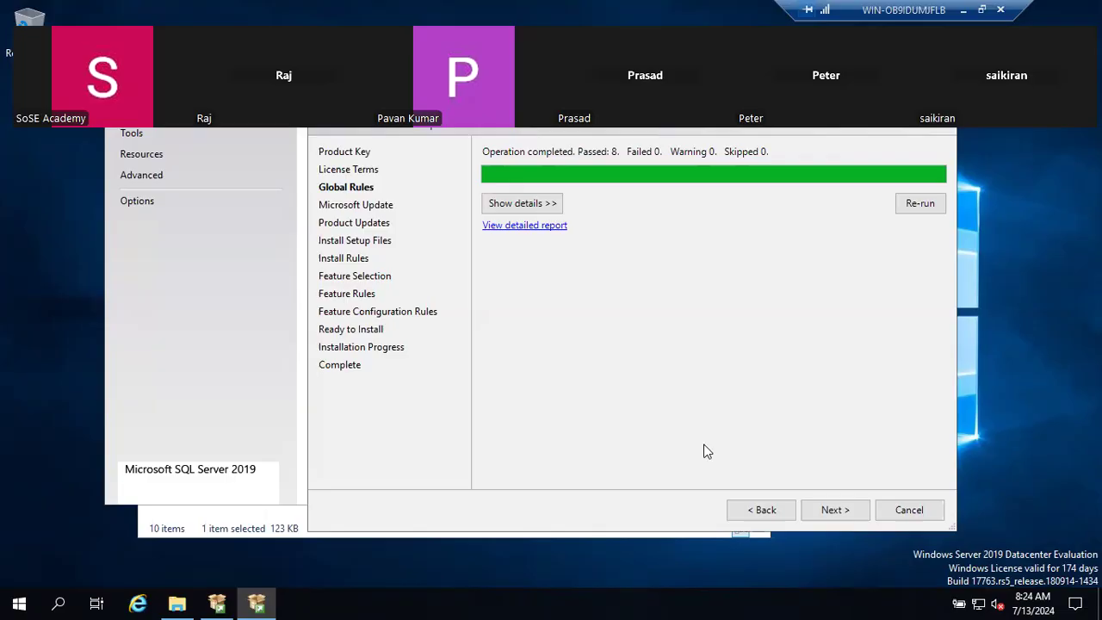
- Review the eight passed global rule results, then continue to the Microsoft Update step
click(527, 204)
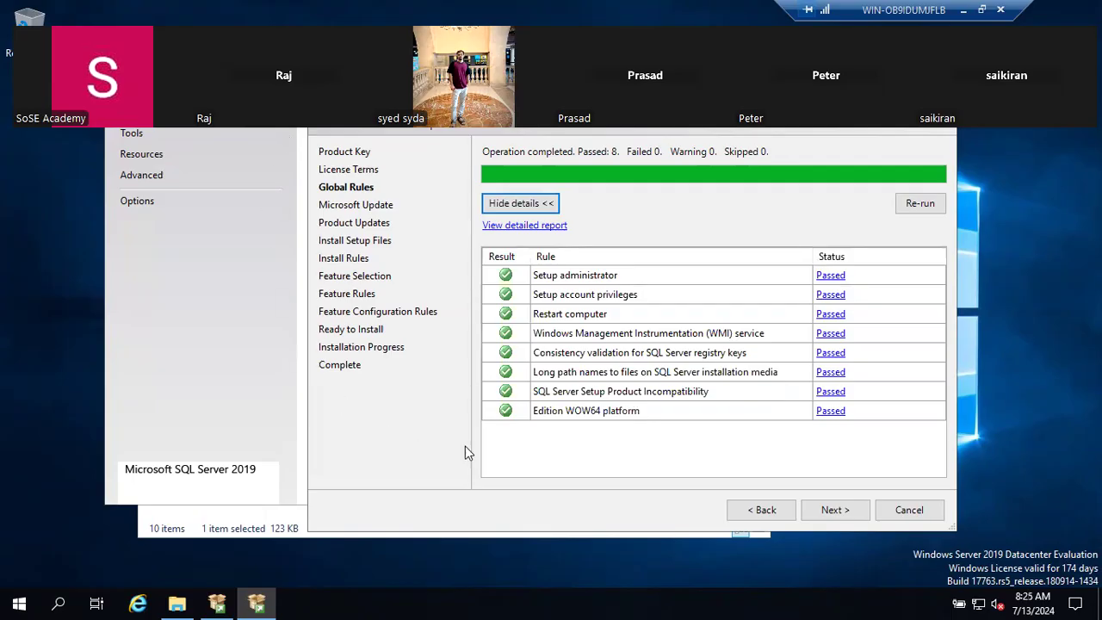
drag(886, 8, 821, 7)
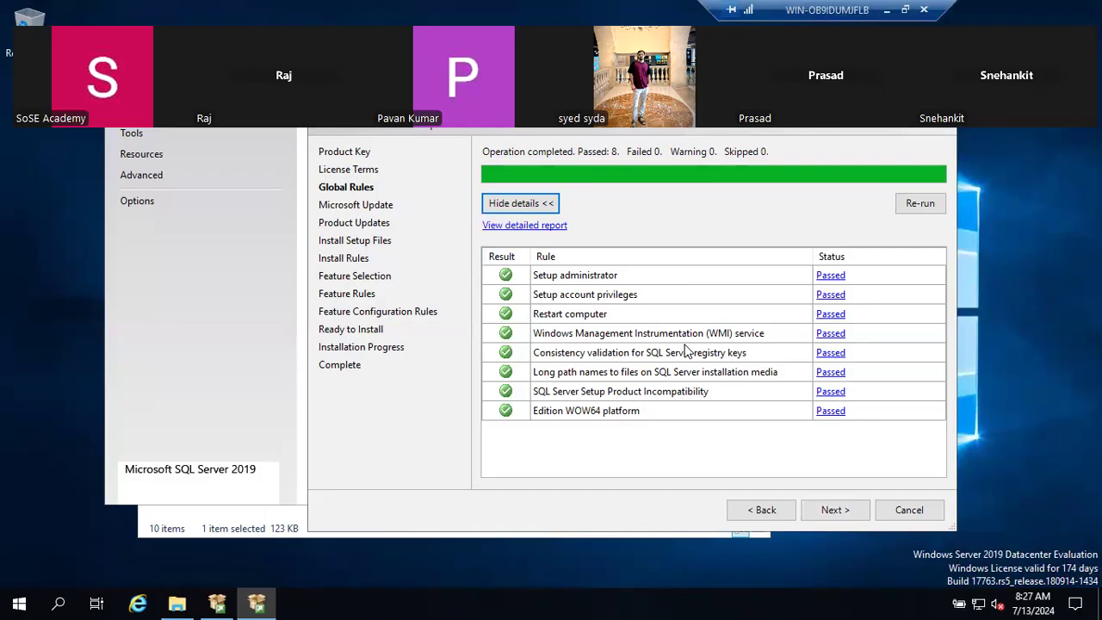
click(839, 514)
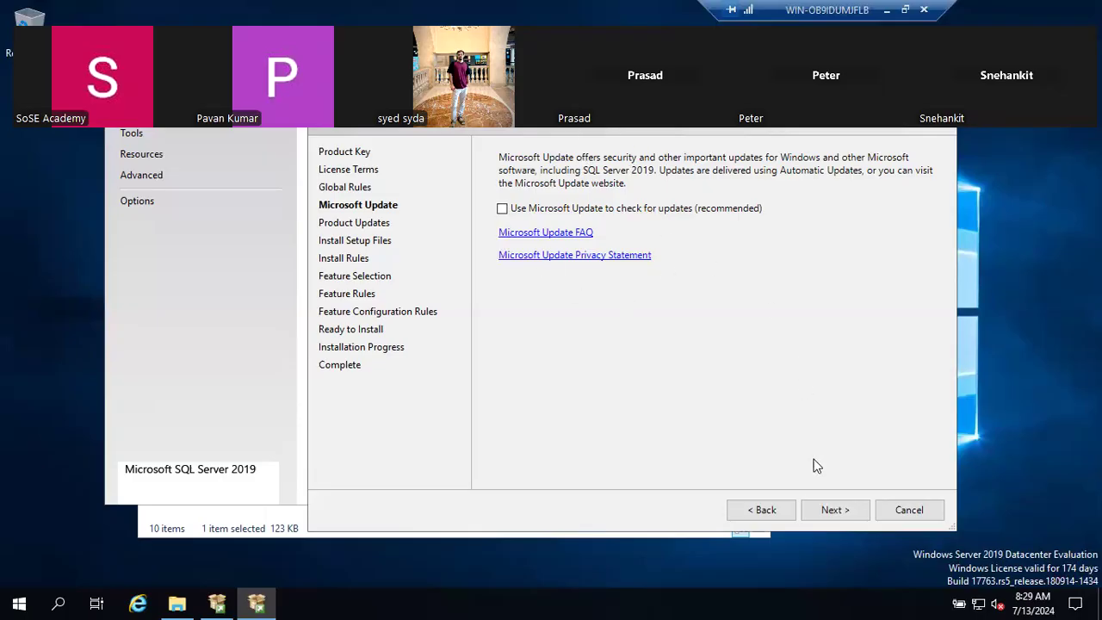
- Skip Microsoft Update and run Install Rules: 3 passed, 1 Windows Firewall warning
click(832, 513)
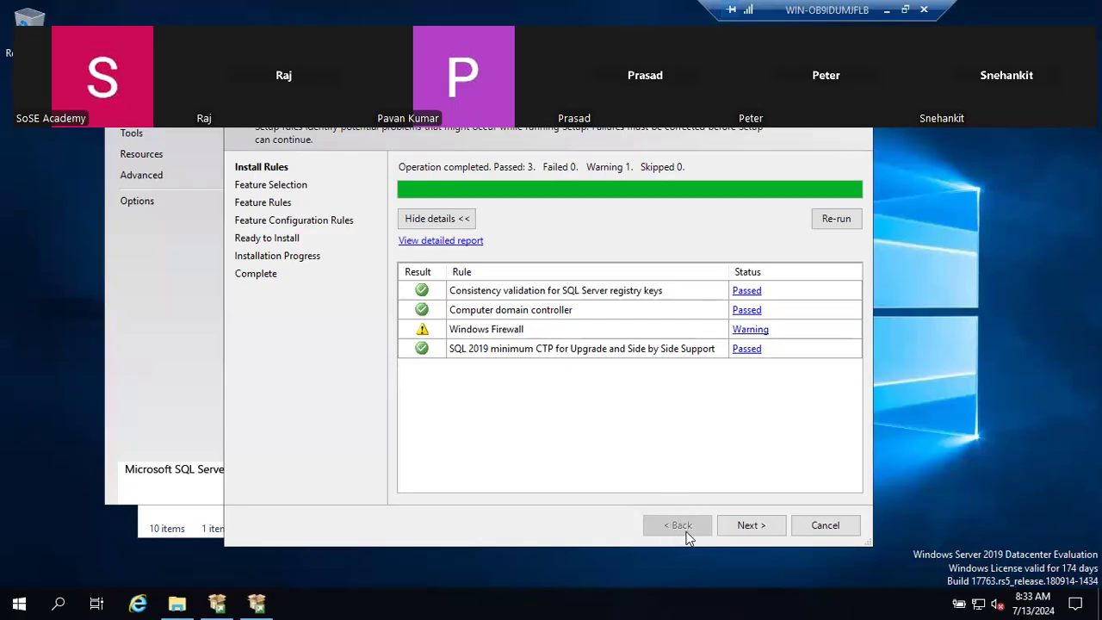
- Advance to Feature Selection, maximize the setup window, and check the local notes before switching back
click(740, 525)
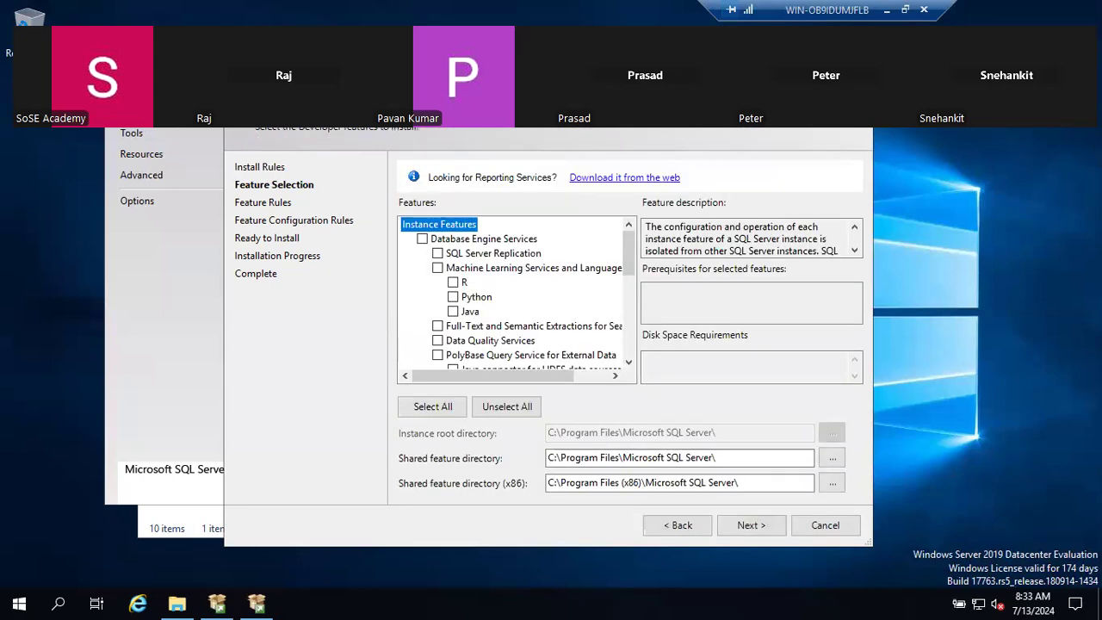
double_click(658, 72)
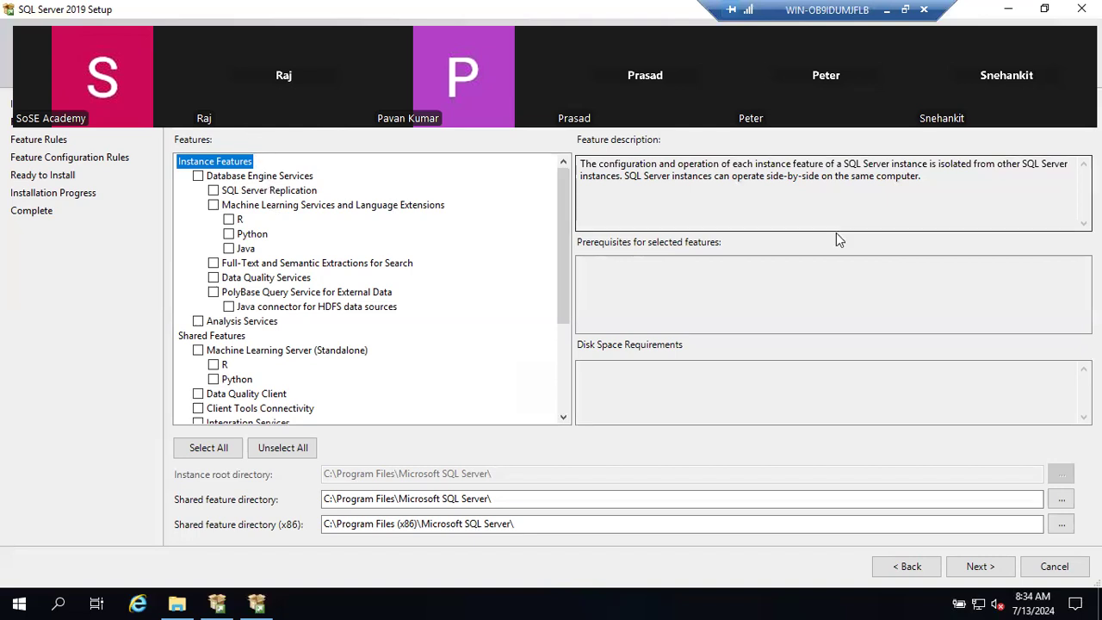
click(706, 601)
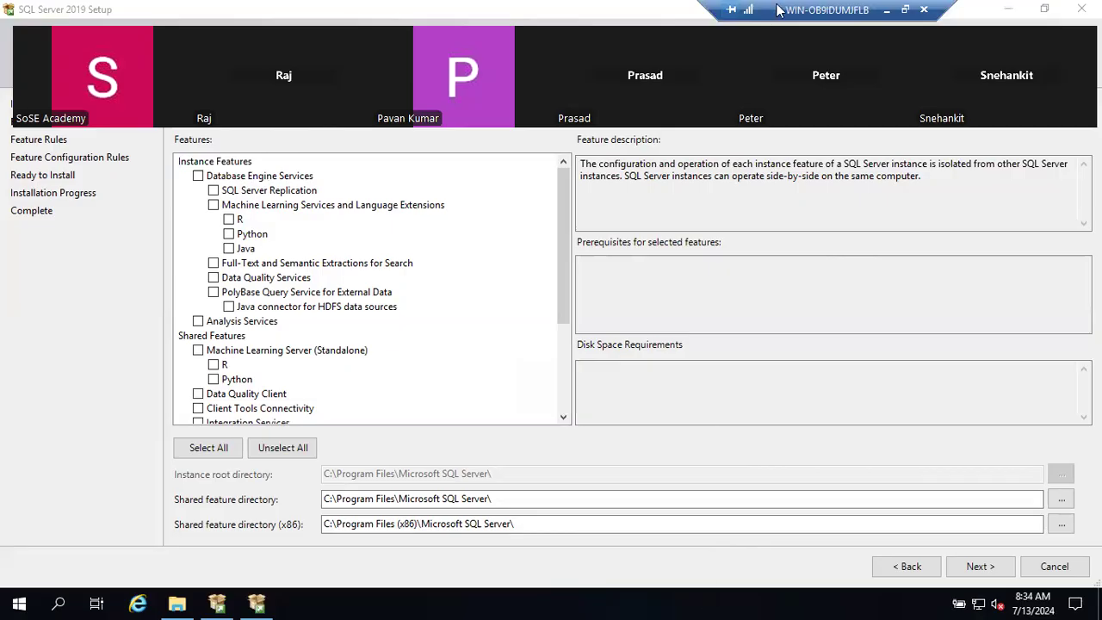
click(888, 11)
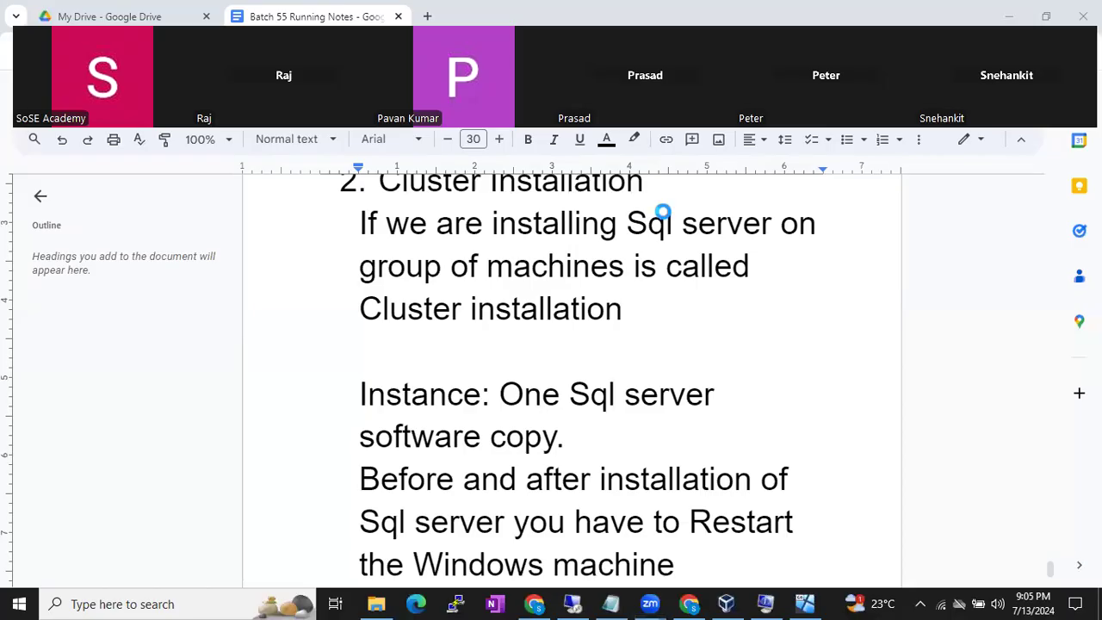
key(alt+Tab)
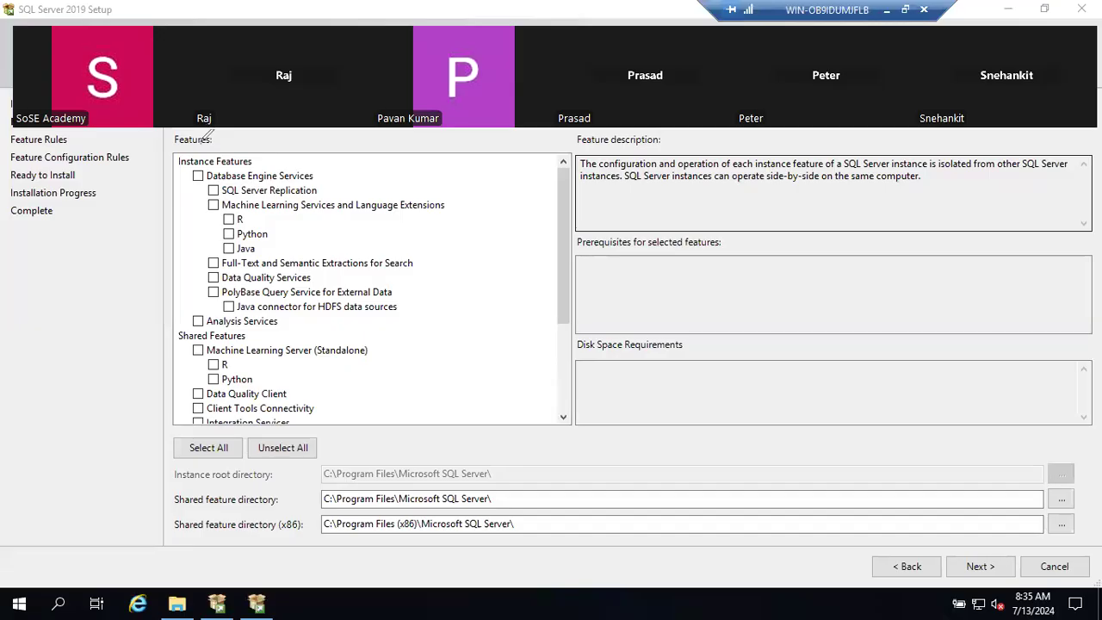
mouse_move(201, 136)
mouse_down()
mouse_move(140, 183)
mouse_move(153, 275)
mouse_move(221, 330)
mouse_move(336, 315)
mouse_move(420, 178)
mouse_move(262, 134)
mouse_move(197, 135)
mouse_up()
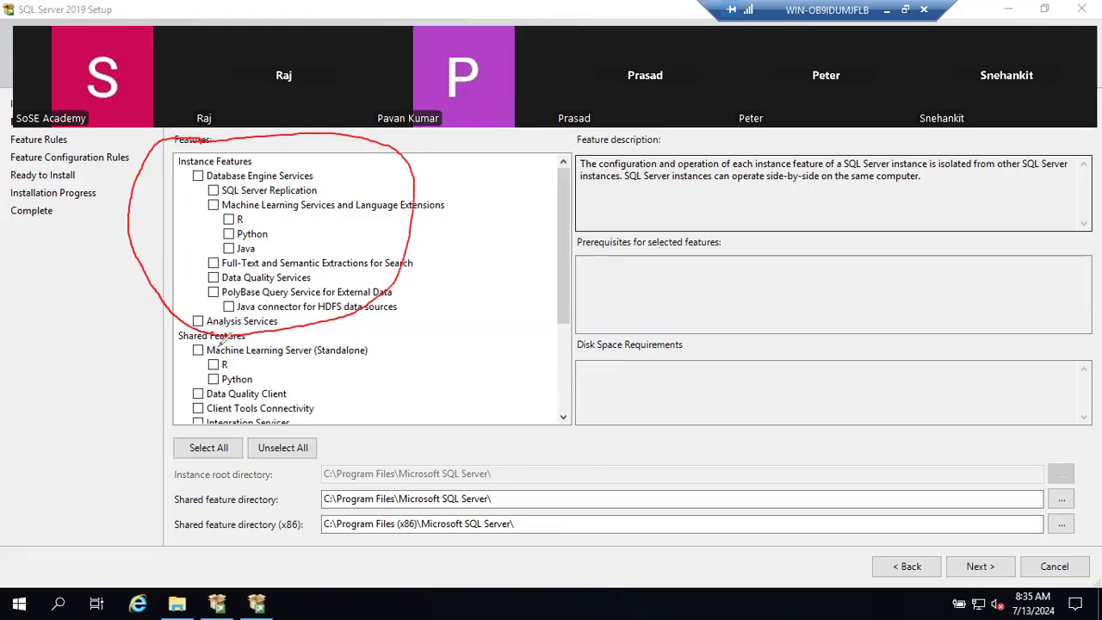
mouse_move(212, 324)
mouse_down()
mouse_move(129, 392)
mouse_move(348, 398)
mouse_move(226, 329)
mouse_move(203, 336)
mouse_up()
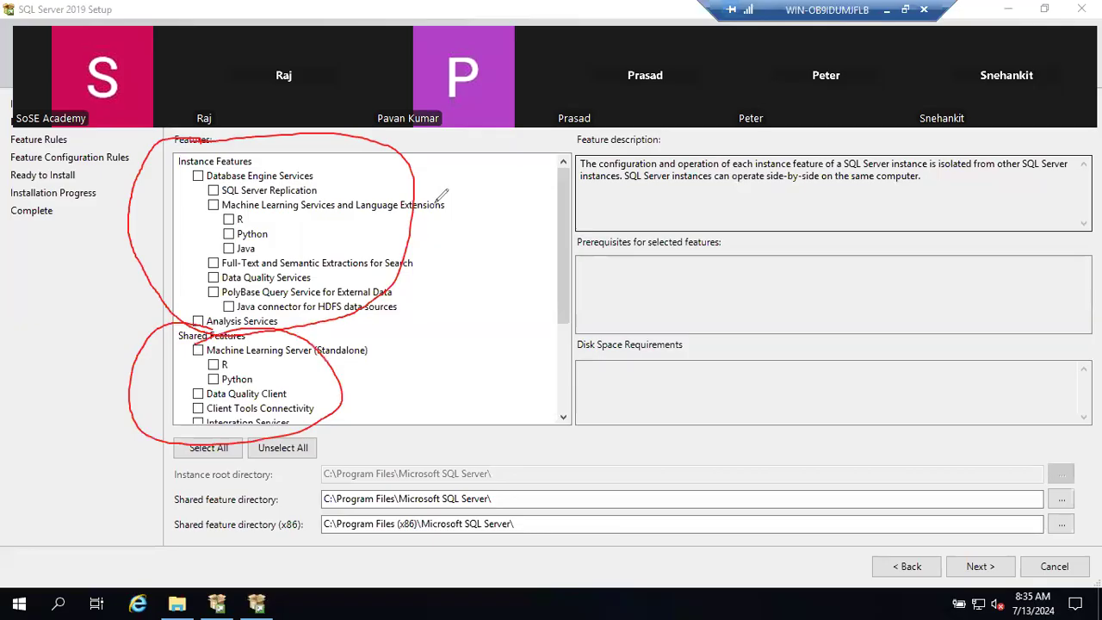
drag(456, 212, 437, 245)
mouse_move(446, 199)
mouse_down()
mouse_move(487, 234)
mouse_move(475, 207)
mouse_move(469, 214)
mouse_up()
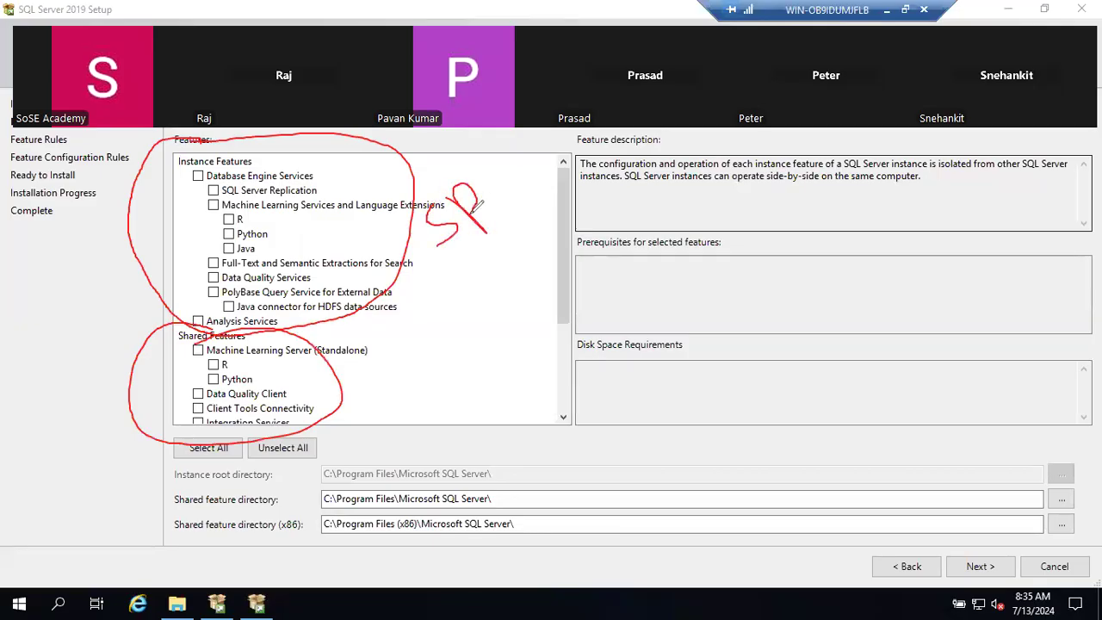
mouse_move(450, 348)
mouse_down()
mouse_move(453, 397)
mouse_move(435, 414)
mouse_up()
drag(458, 331, 488, 412)
mouse_move(479, 372)
mouse_down()
mouse_move(512, 365)
mouse_move(524, 393)
mouse_up()
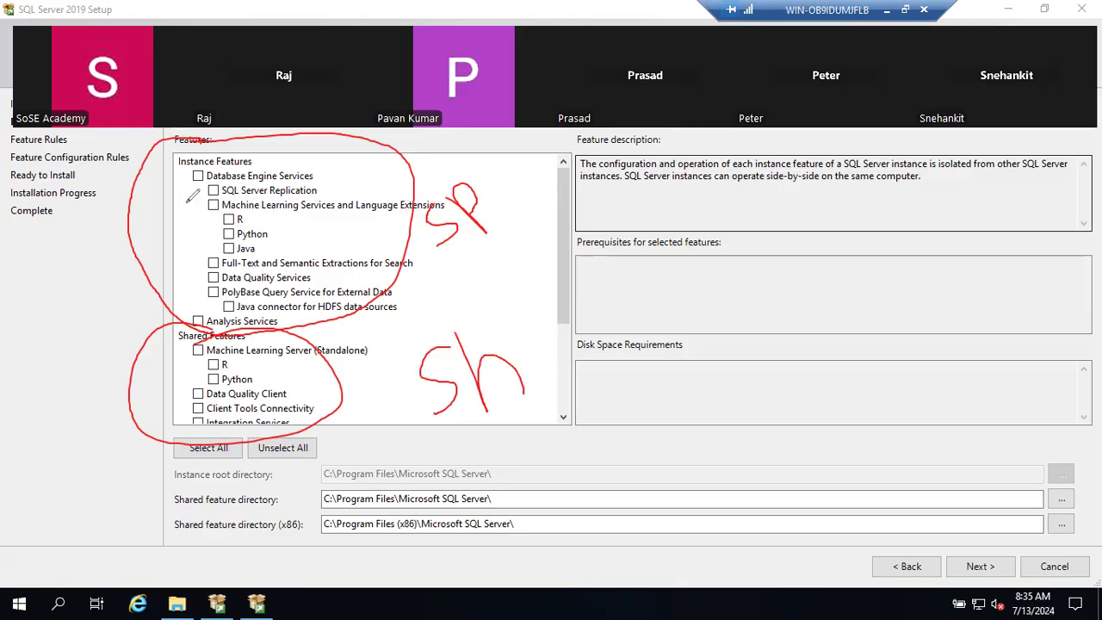
mouse_move(181, 148)
mouse_down()
mouse_move(172, 134)
mouse_move(183, 263)
mouse_move(210, 316)
mouse_up()
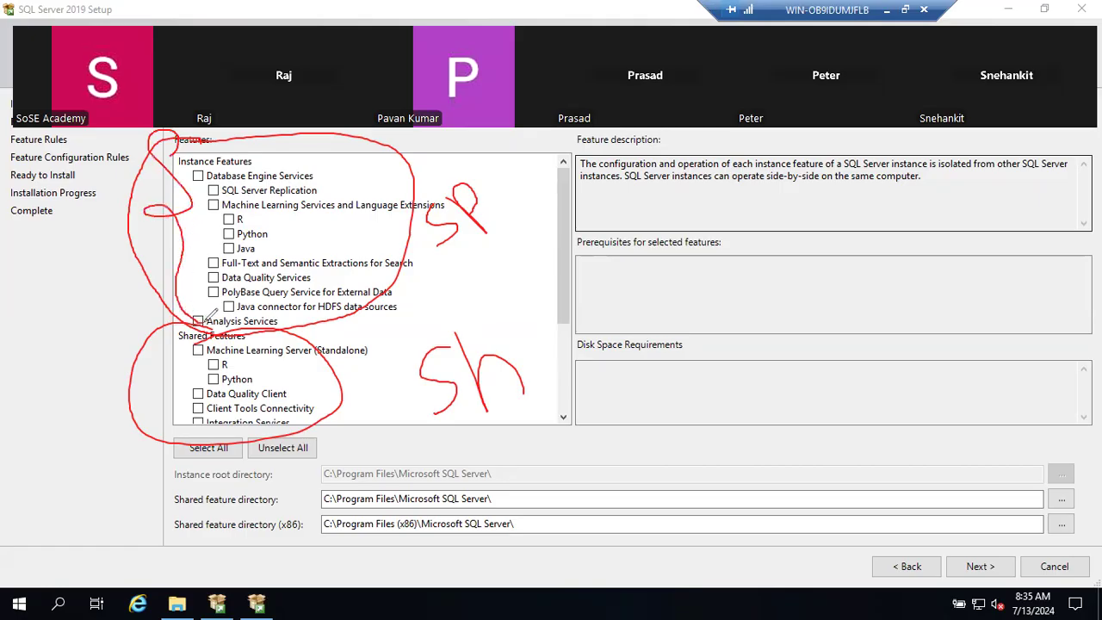
mouse_move(379, 343)
mouse_down()
mouse_move(391, 429)
mouse_move(358, 437)
mouse_up()
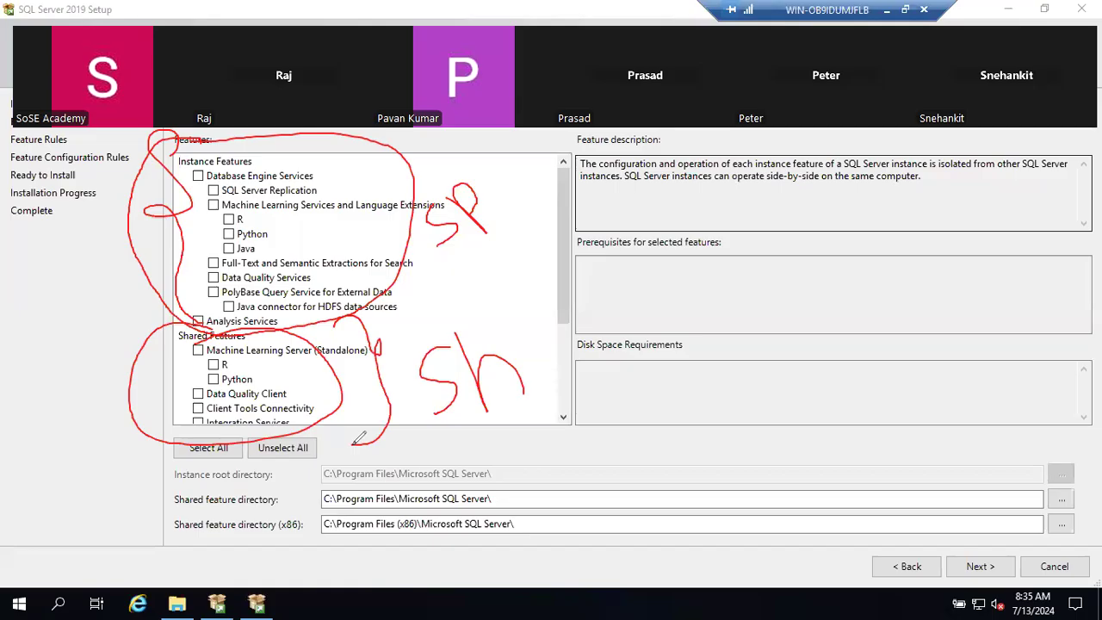
click(72, 396)
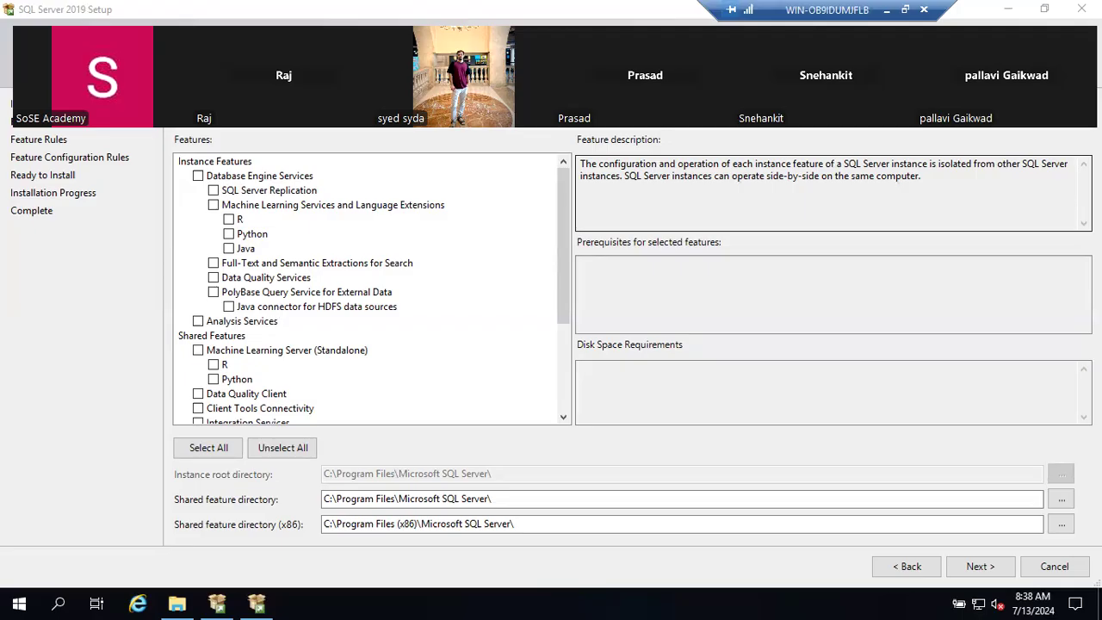
- Add the lines '50 Instances', '1 Default Instance' and '49 Named Instance' below the last note
click(887, 11)
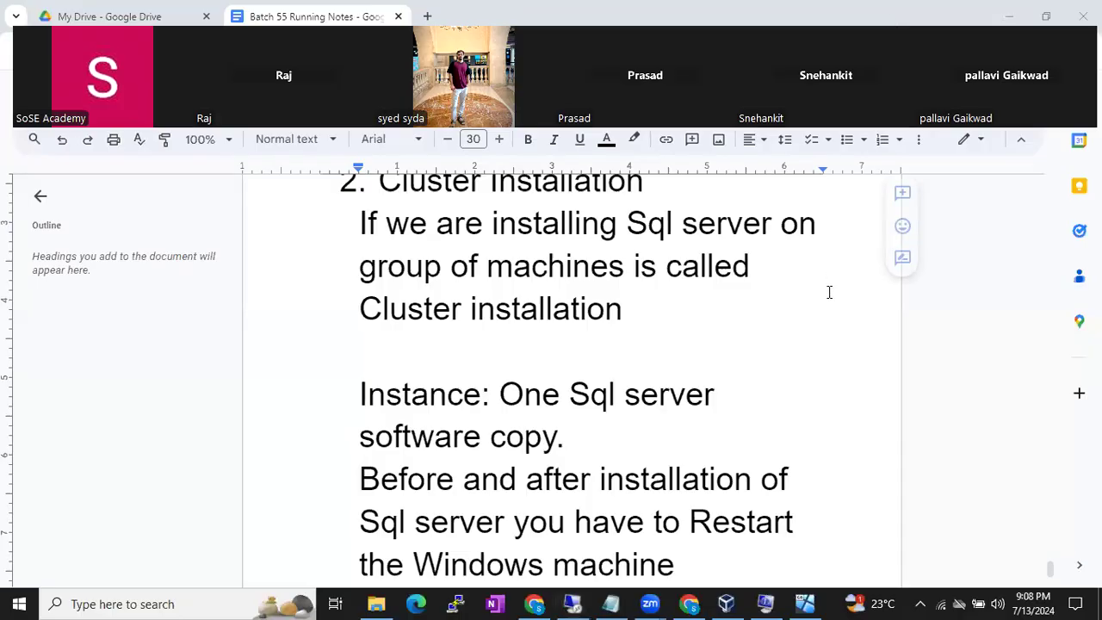
scroll(829, 290, down, 2)
double_click(723, 391)
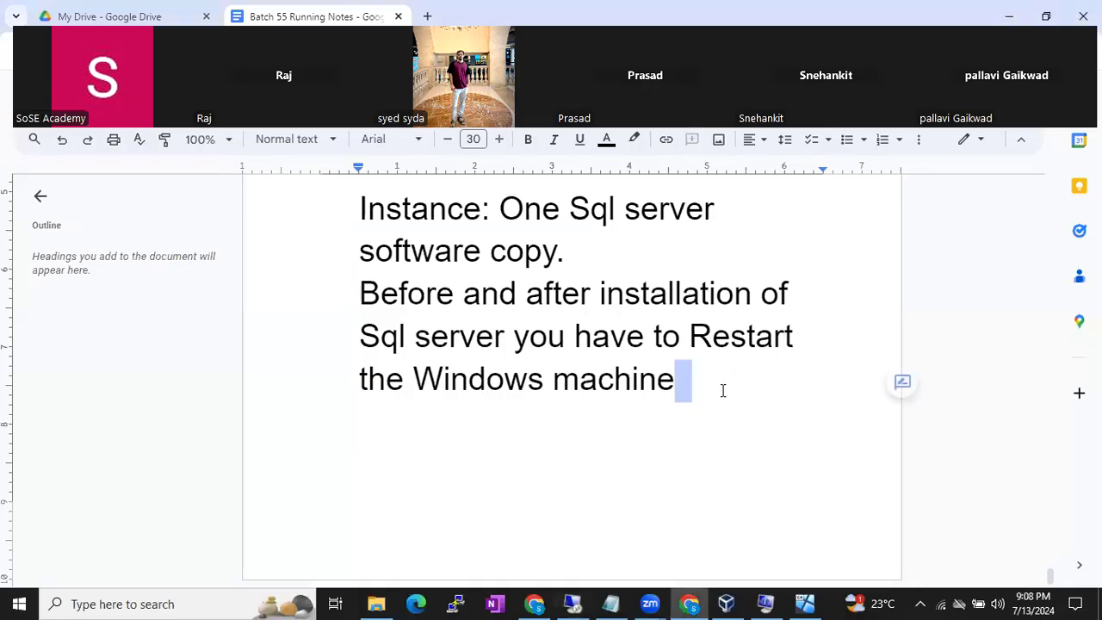
key(Return)
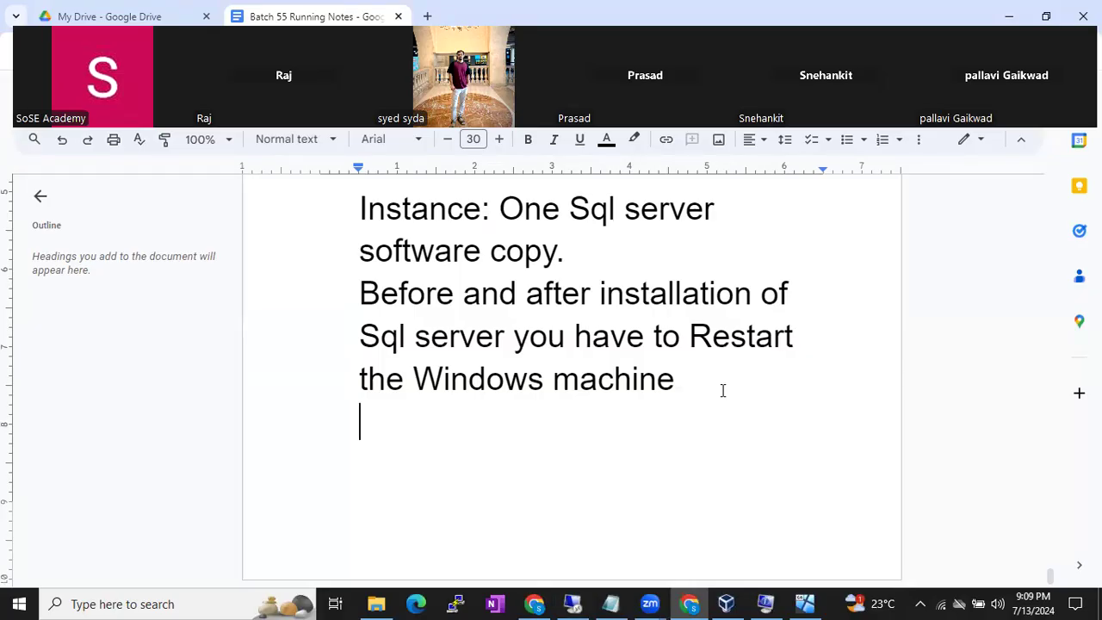
text(50 Instances)
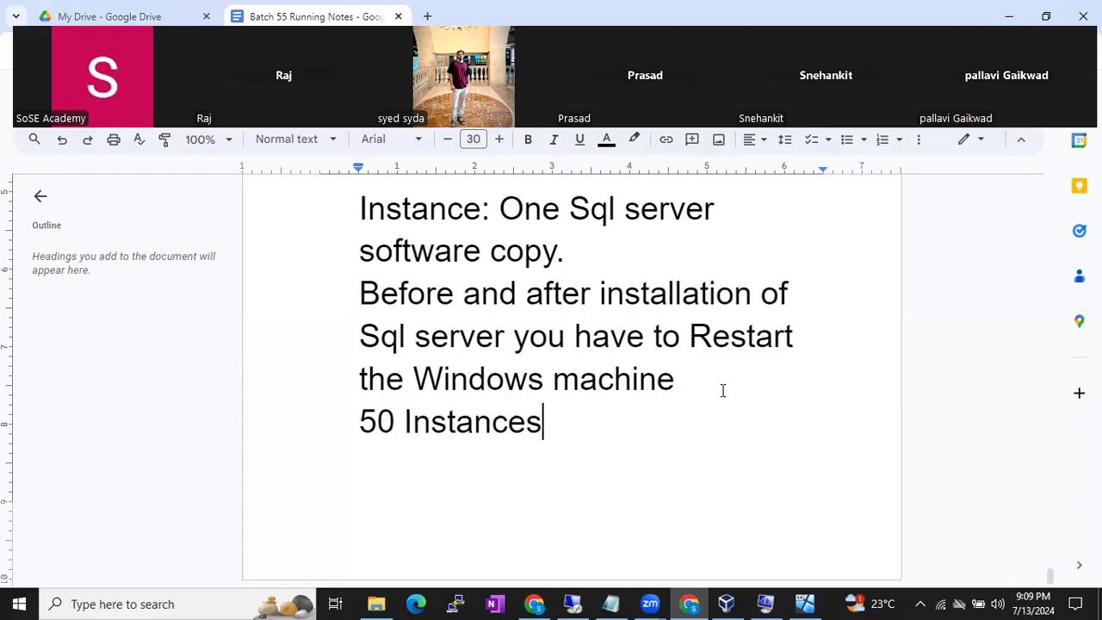
key(Return)
text(1 Def)
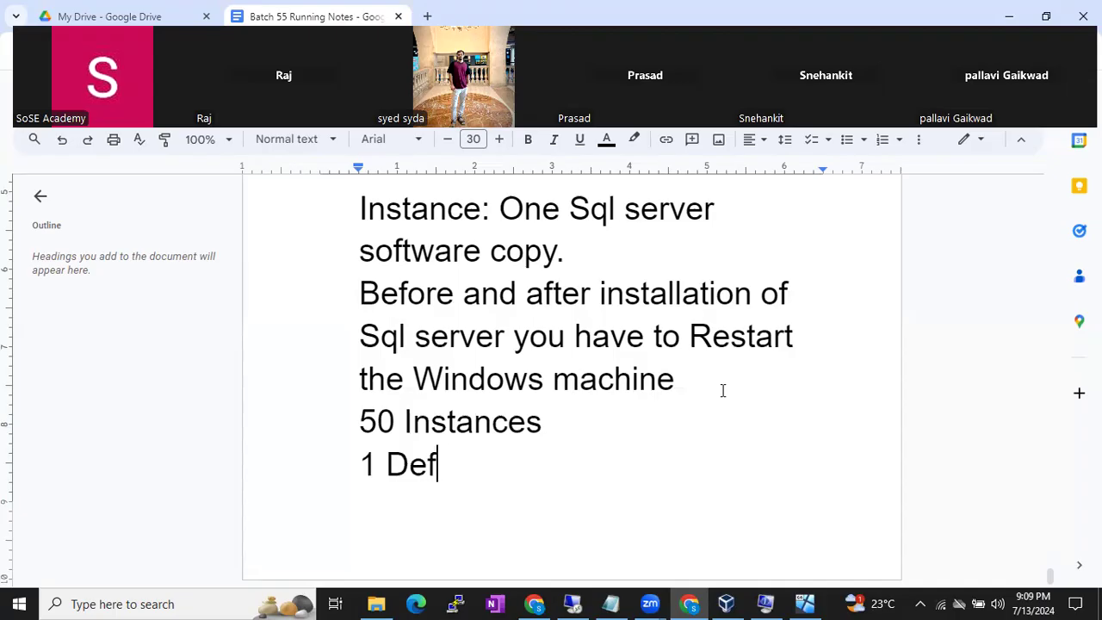
text(ault Instance)
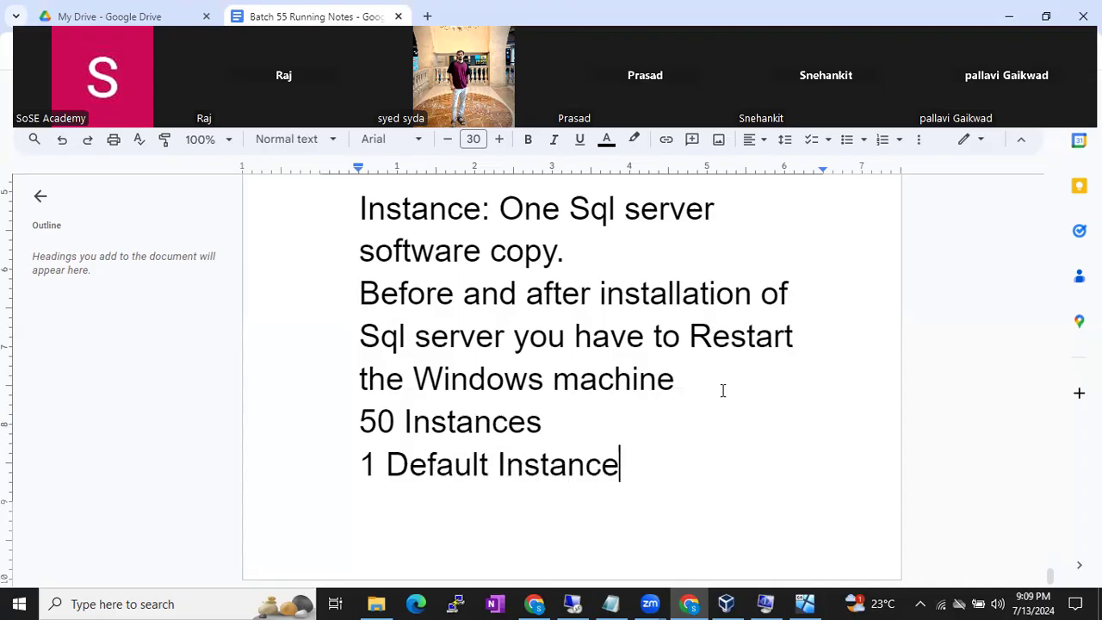
key(Return)
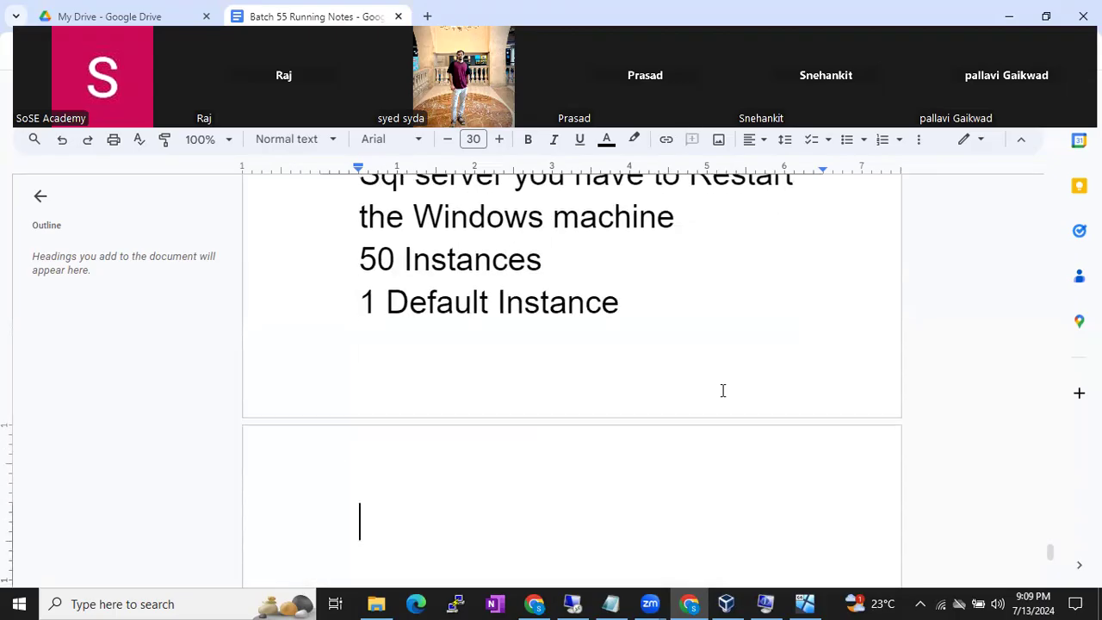
text(49 Nam)
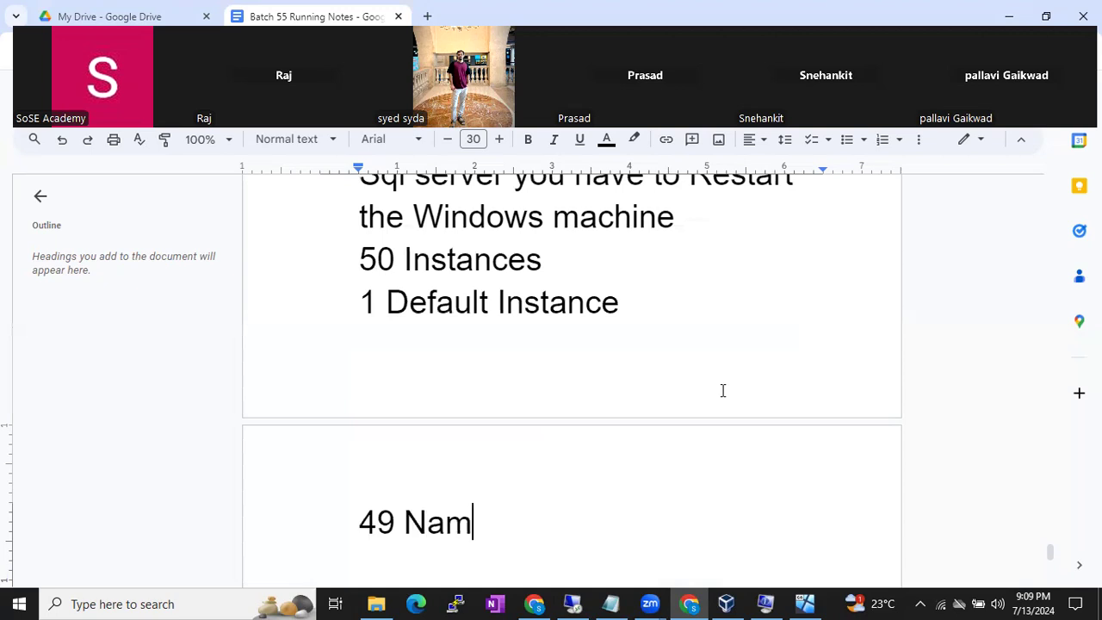
text(ed Instance)
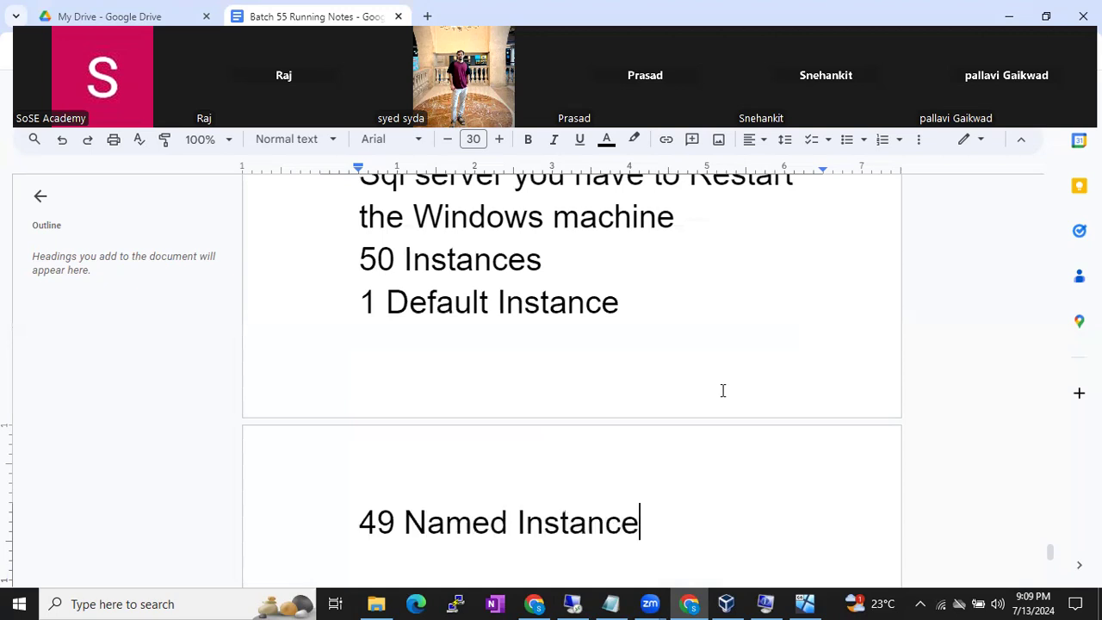
- Insert a blank line after the restart note to push the instance list onto a new page
click(699, 224)
key(Return)
key(Return)
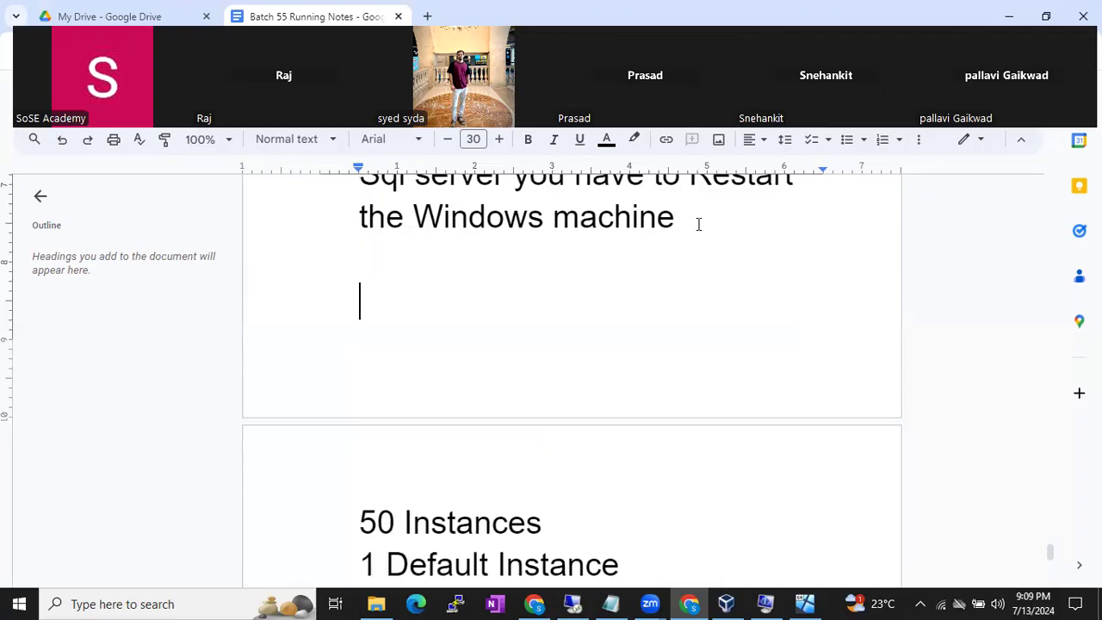
scroll(735, 324, down, 1)
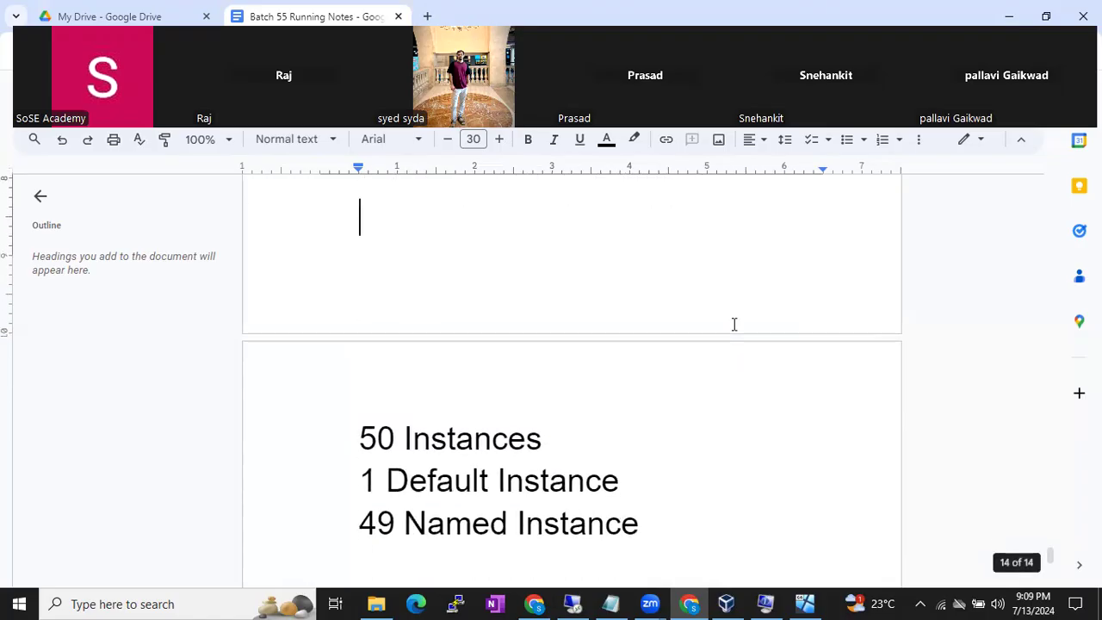
scroll(734, 324, down, 1)
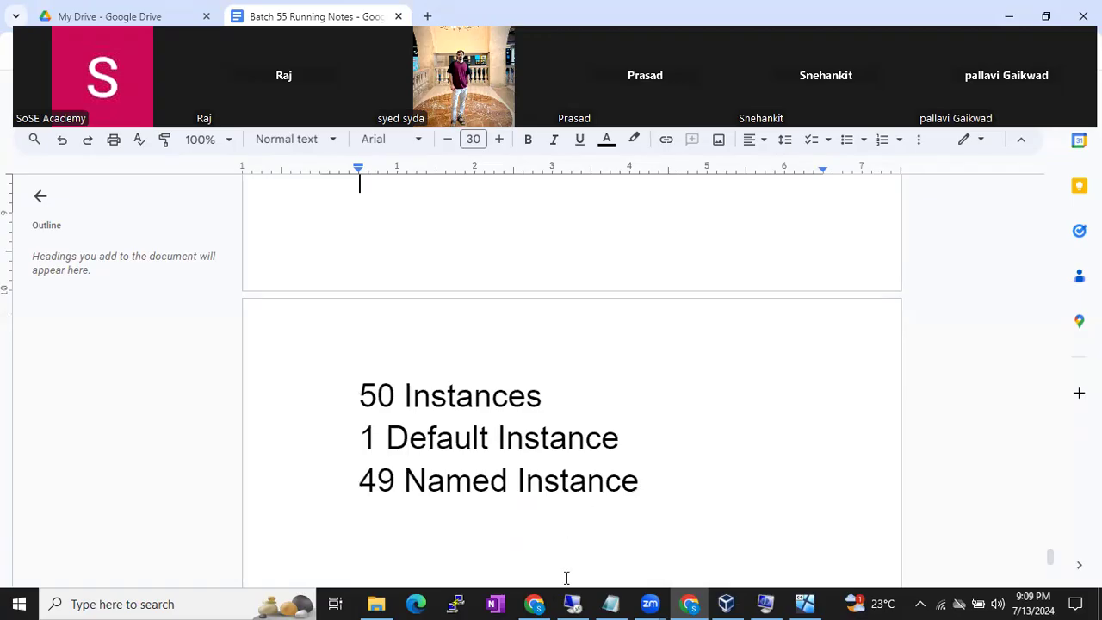
mouse_move(573, 603)
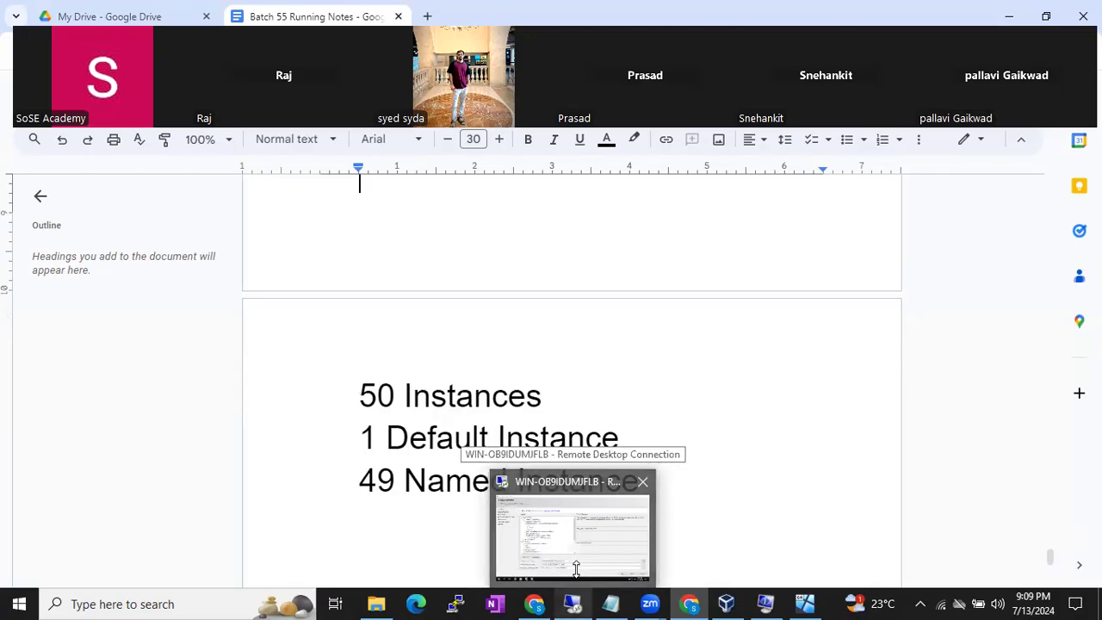
click(576, 568)
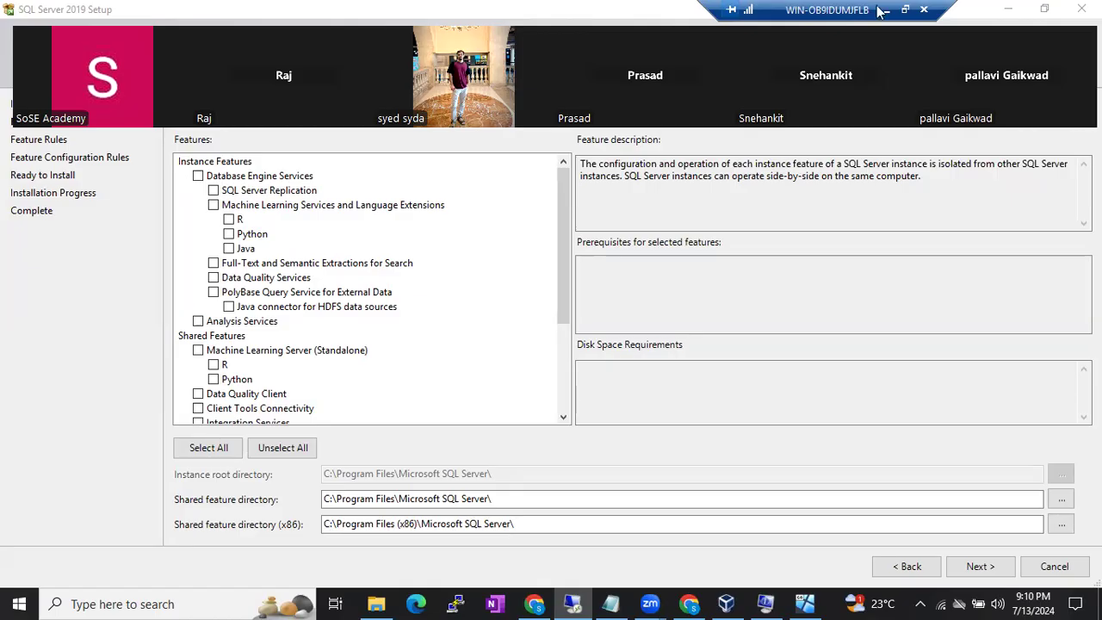
key(alt+Tab)
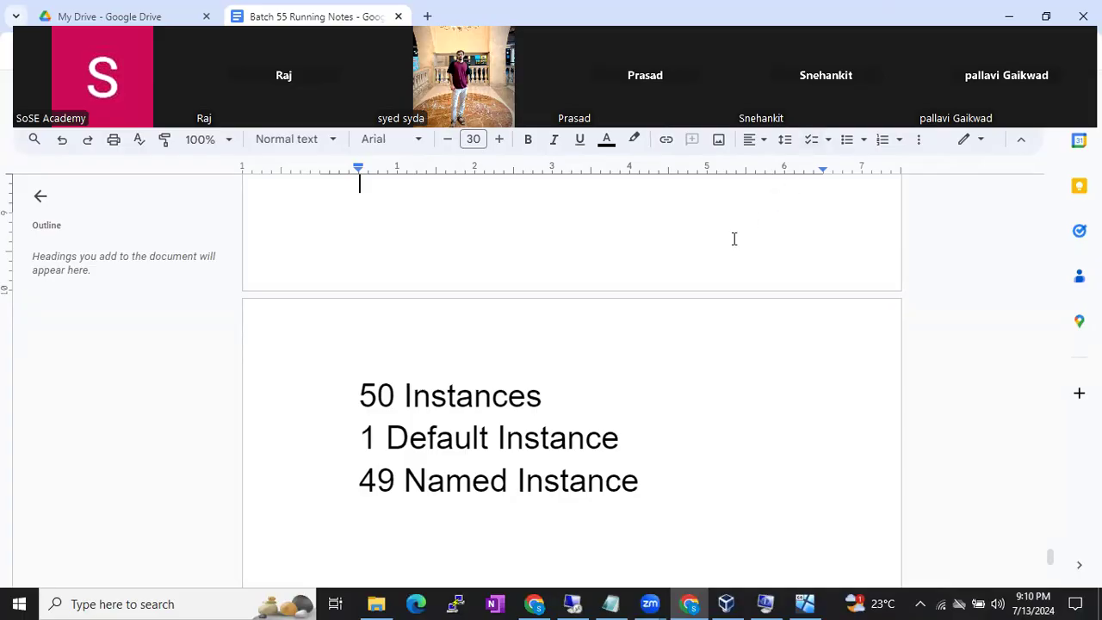
- Add one more blank line after the restart note, then return to the unchecked Feature Selection page
key(Return)
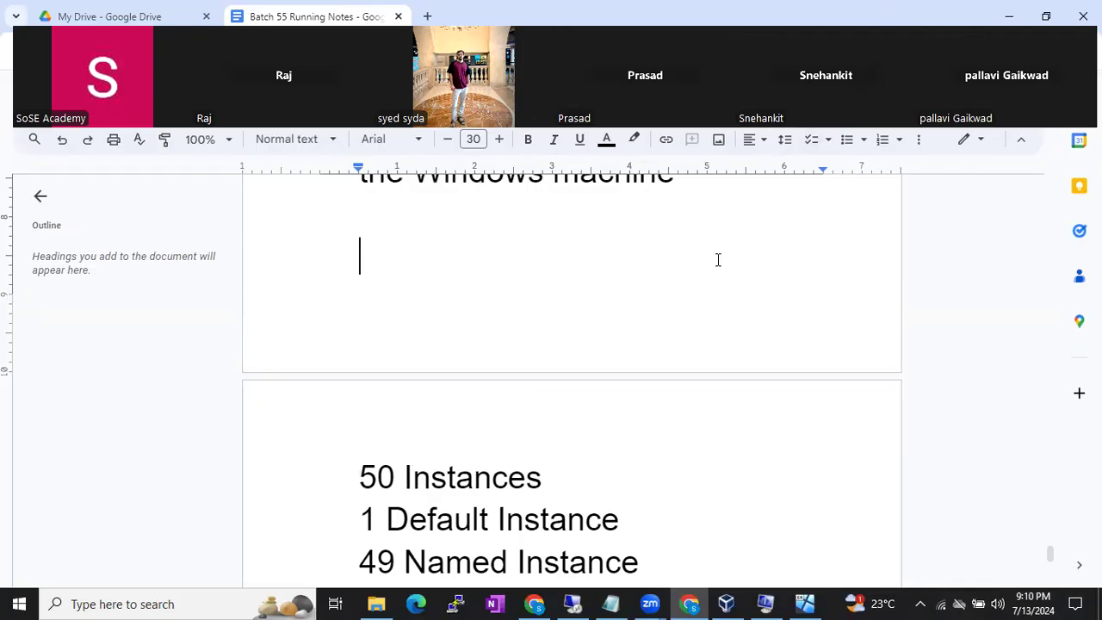
scroll(718, 259, down, 1)
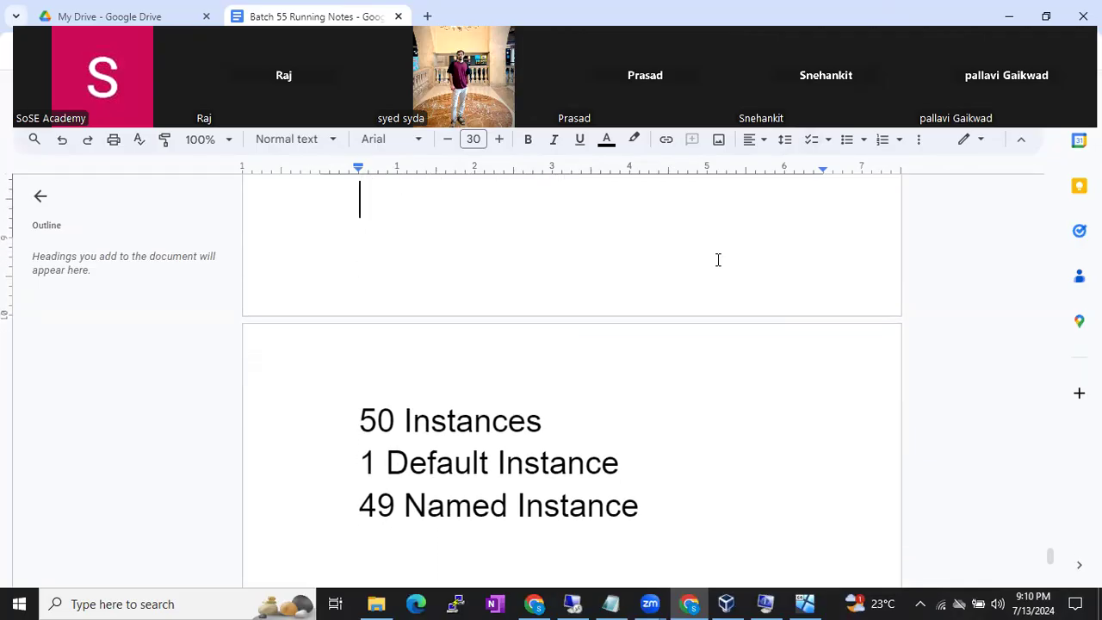
click(573, 601)
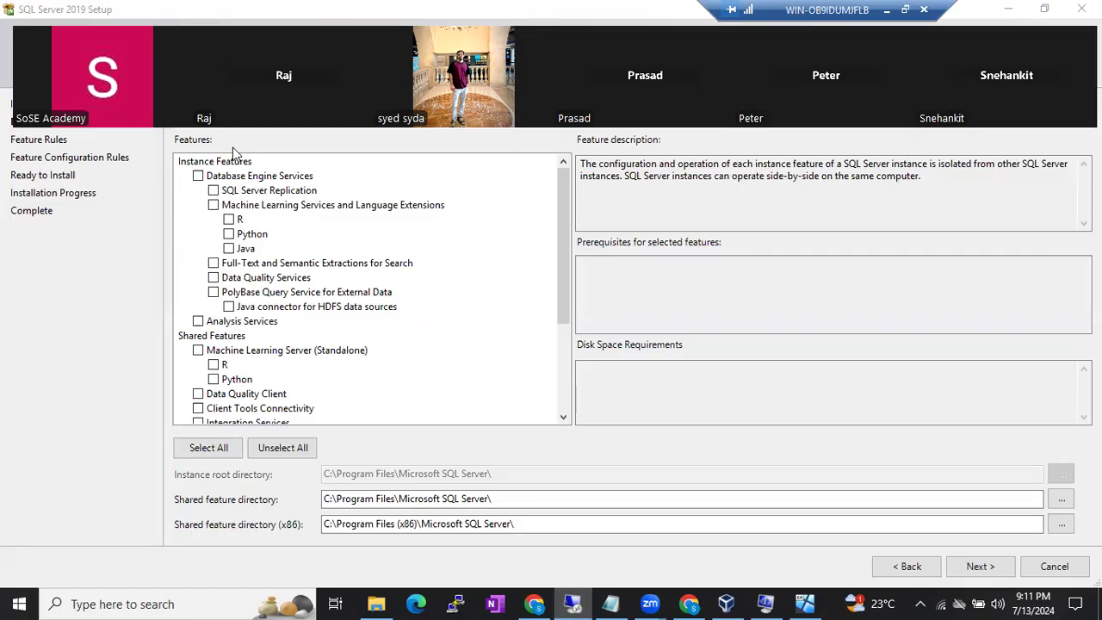
- Tick Database Engine Services, SQL Server Replication and Full-Text and Semantic Extractions in the Features list
click(198, 177)
click(213, 190)
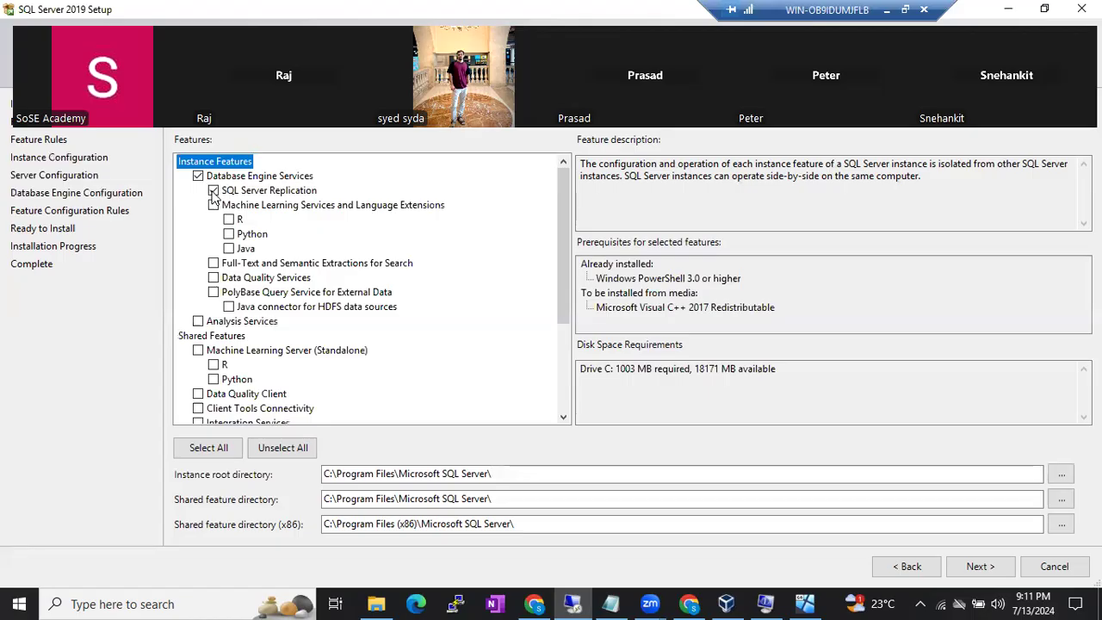
click(214, 264)
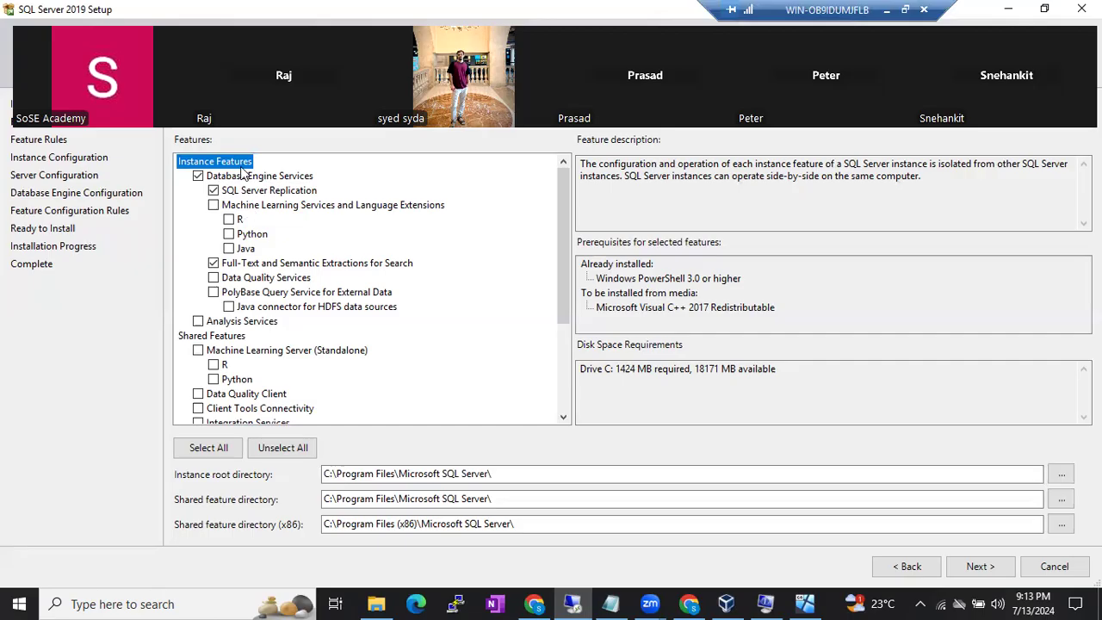
- Check a feature in Feature Selection, then switch to the notes and start a line below '49 Named Instance'
click(197, 175)
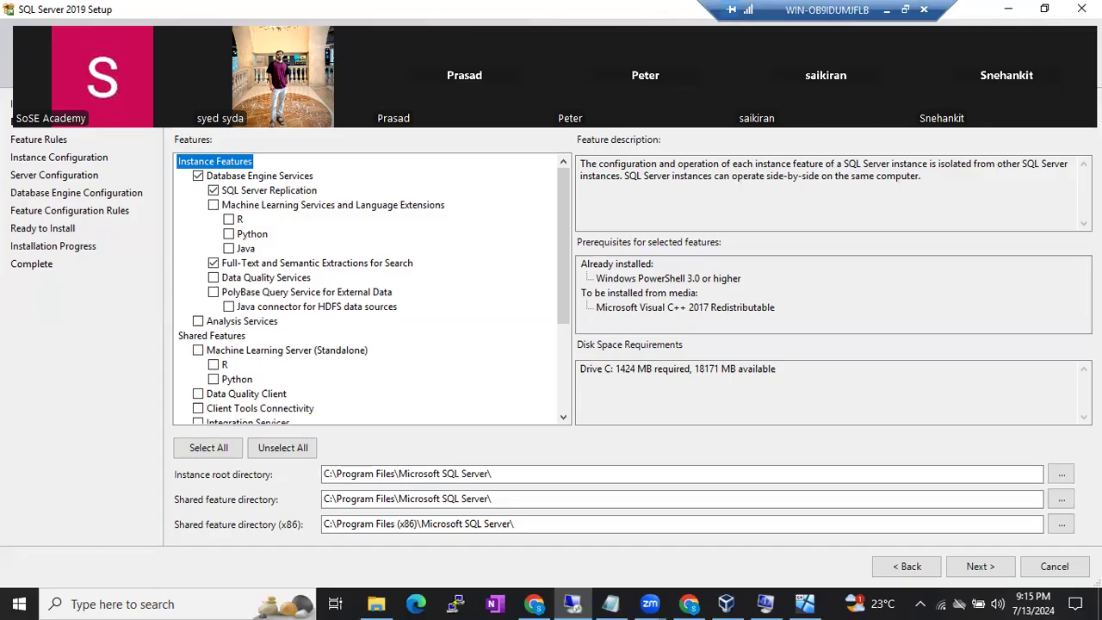
click(887, 11)
click(681, 526)
key(Return)
key(Return)
- List SSIS, SSRS and SSAS on separate lines in the running notes
text(SSIS)
key(Return)
text(SSRS)
key(Return)
text(SSAS)
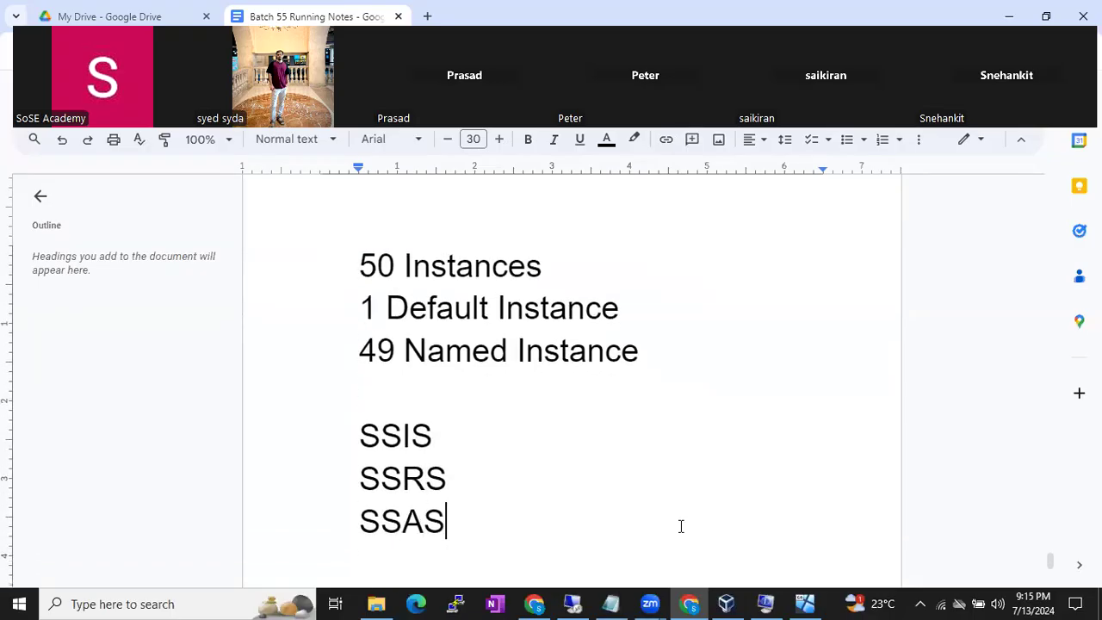
- Append '- Integration services', '- Reporting Services' and '- Analysis Services' to the three acronyms
click(495, 428)
text(- Integr)
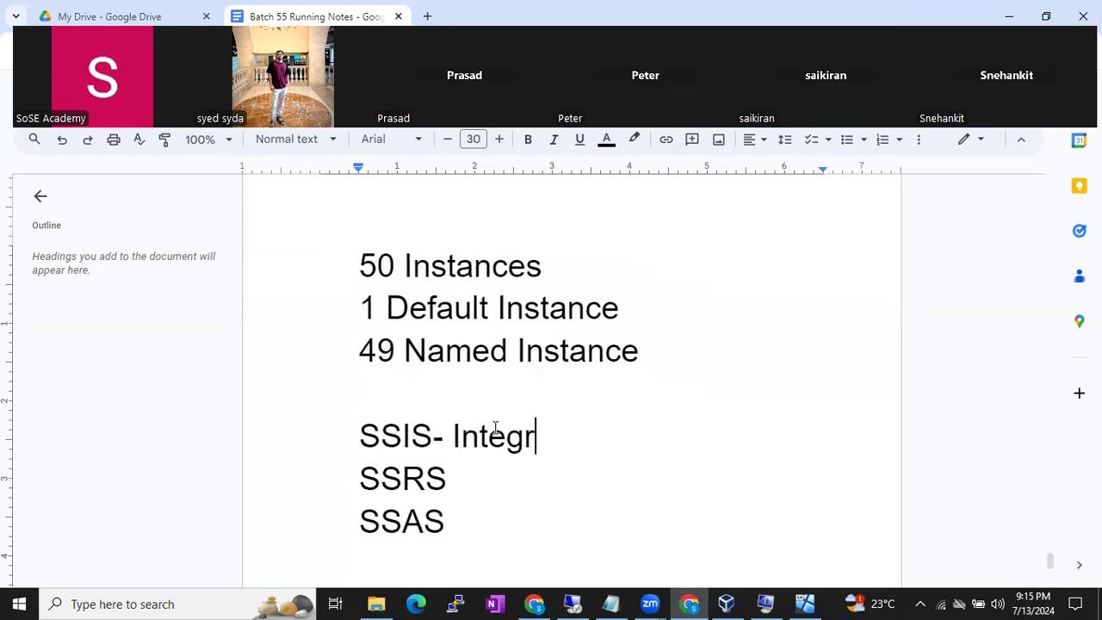
text(ation services)
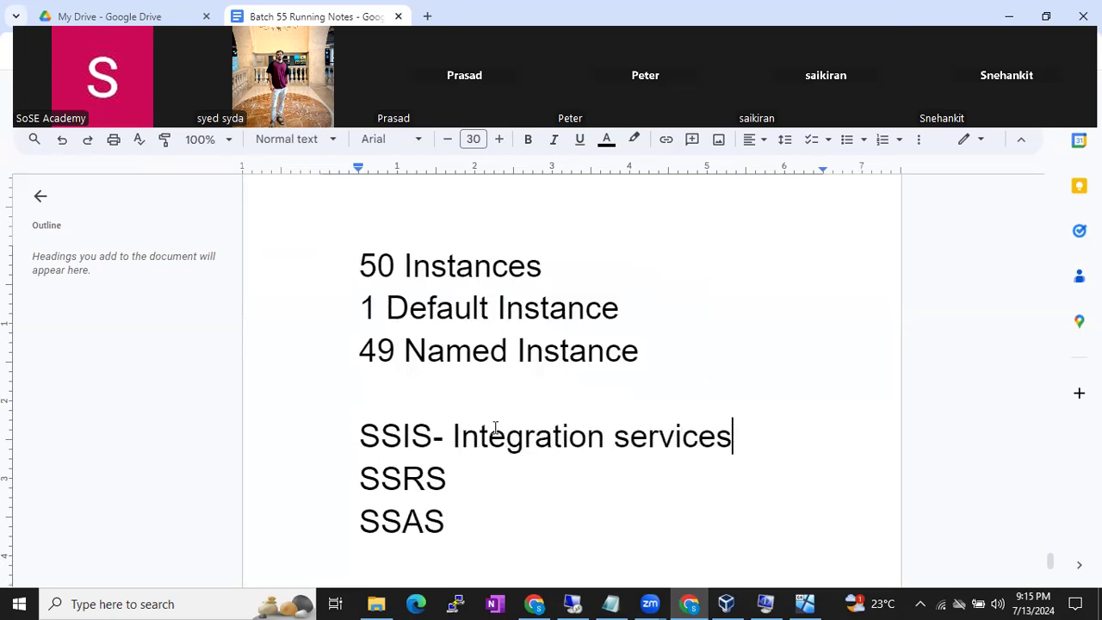
click(452, 479)
text(- Rep)
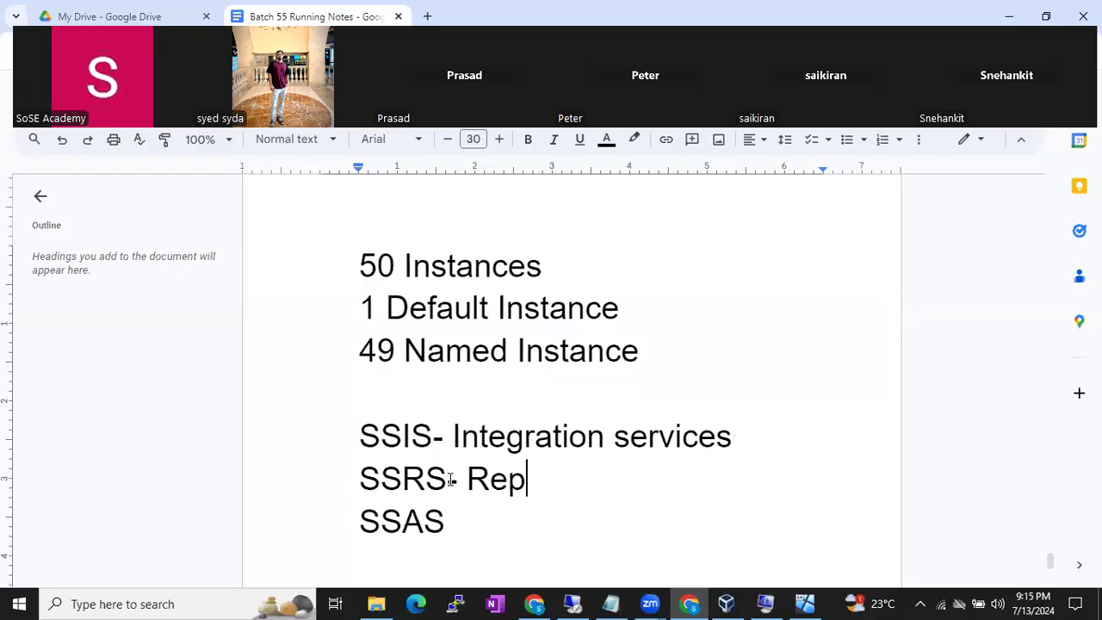
text(orting Services)
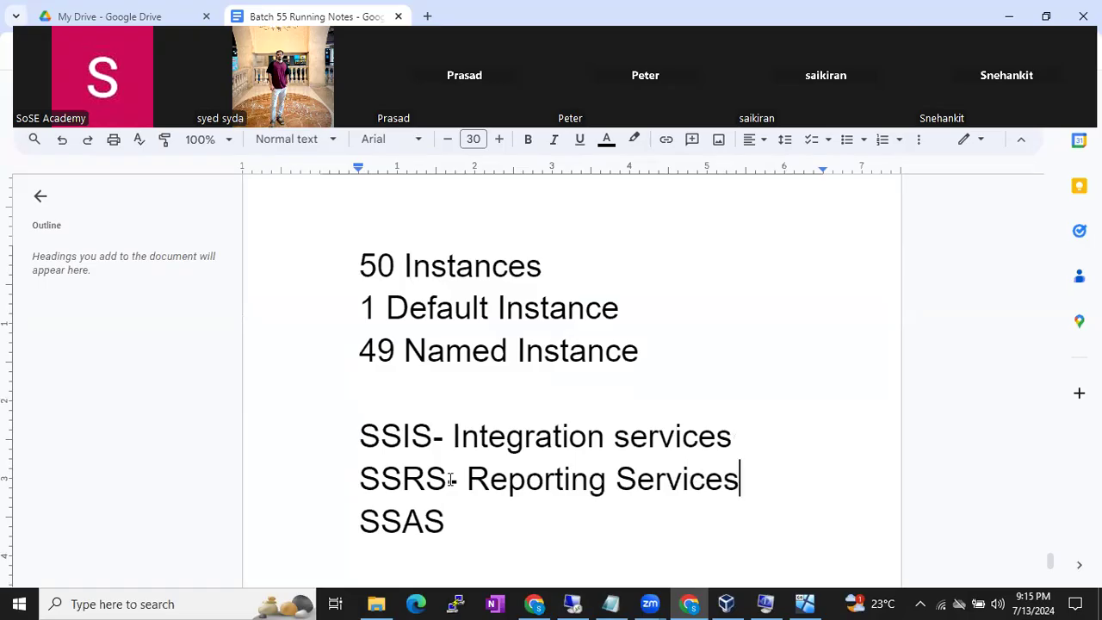
click(456, 516)
text(- A)
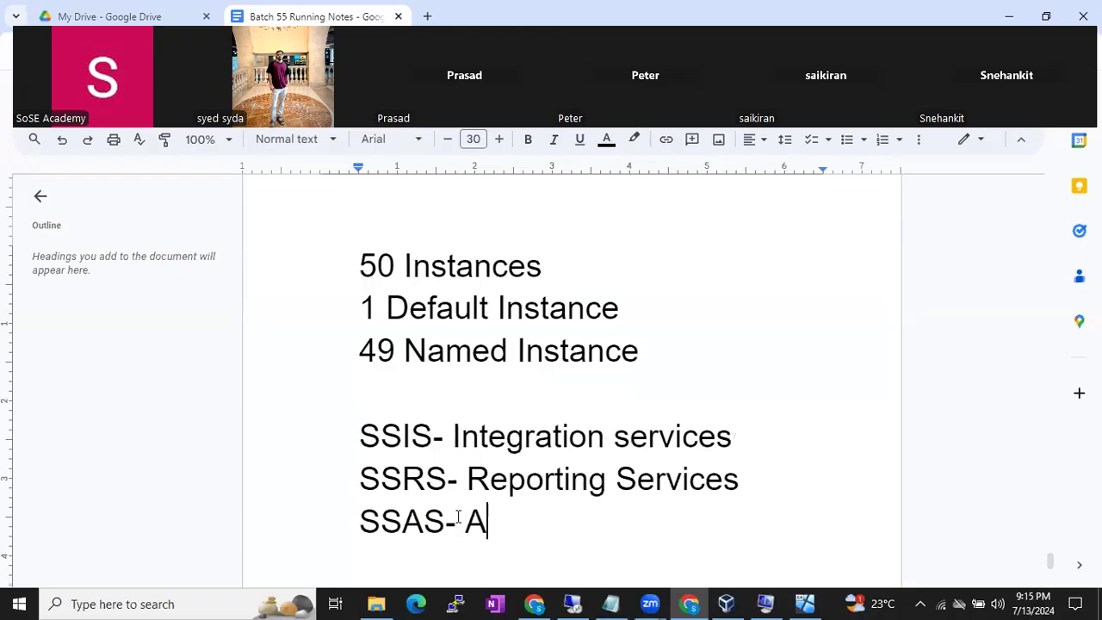
text(nalysis)
key(BackSpace)
text(i)
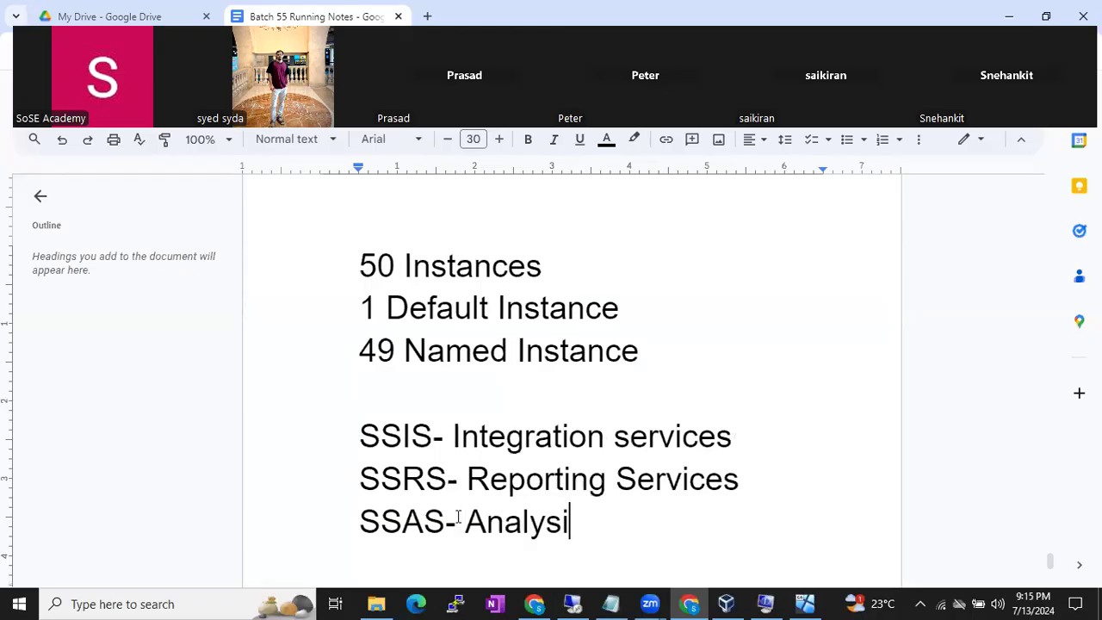
text(s Services)
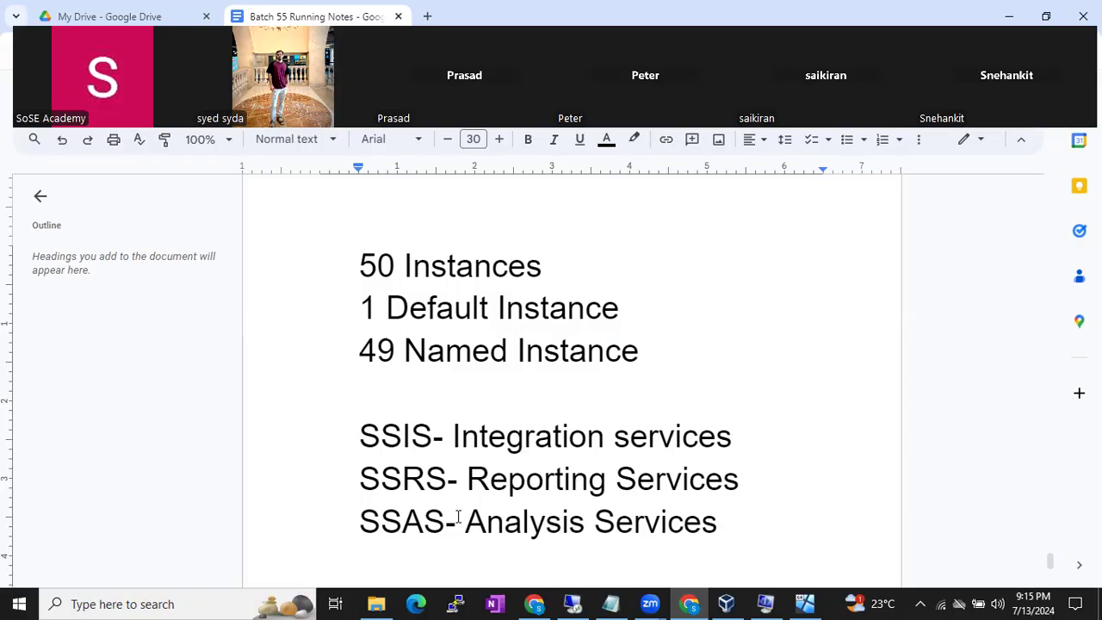
click(586, 603)
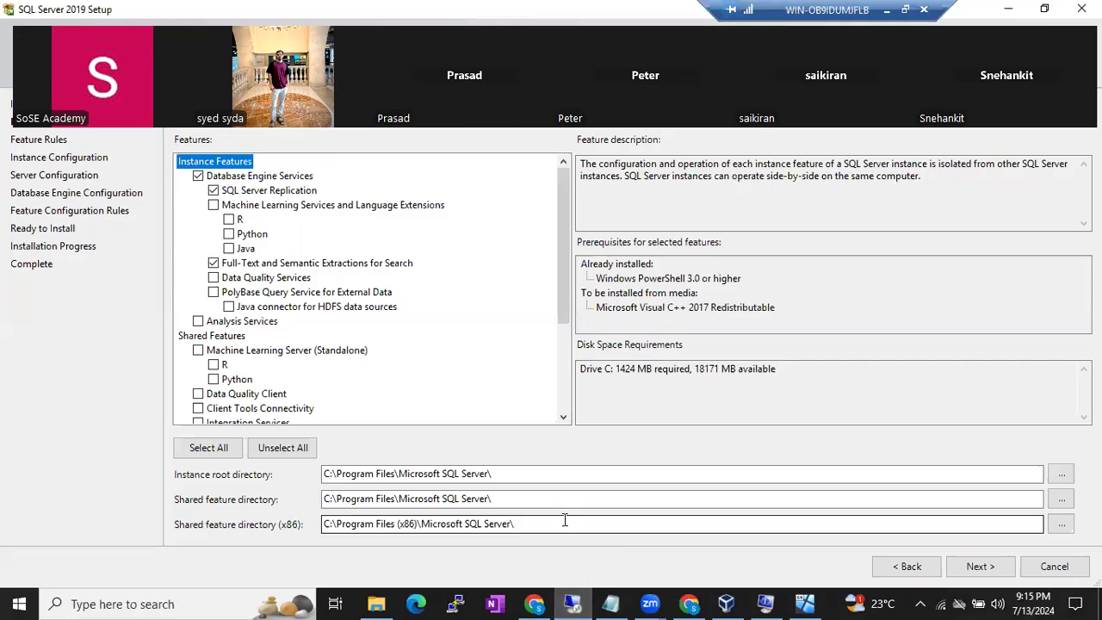
key(alt+Tab)
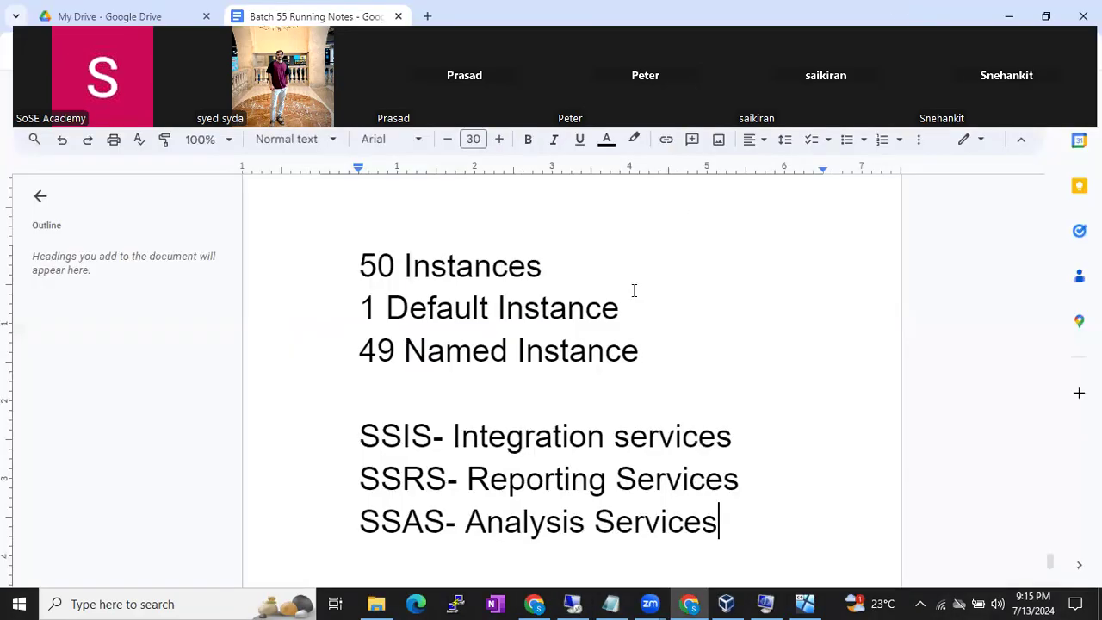
- Insert a 'MSBI- Data analyst' line above the SSIS entry
click(365, 394)
key(Return)
text(MSBI)
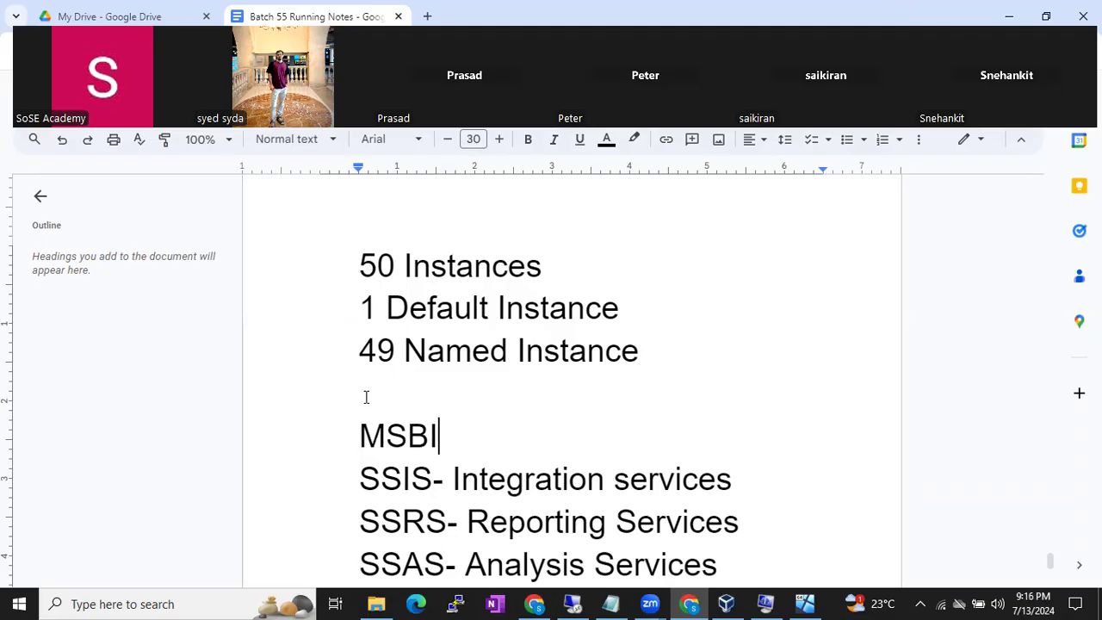
text(- Data analyst)
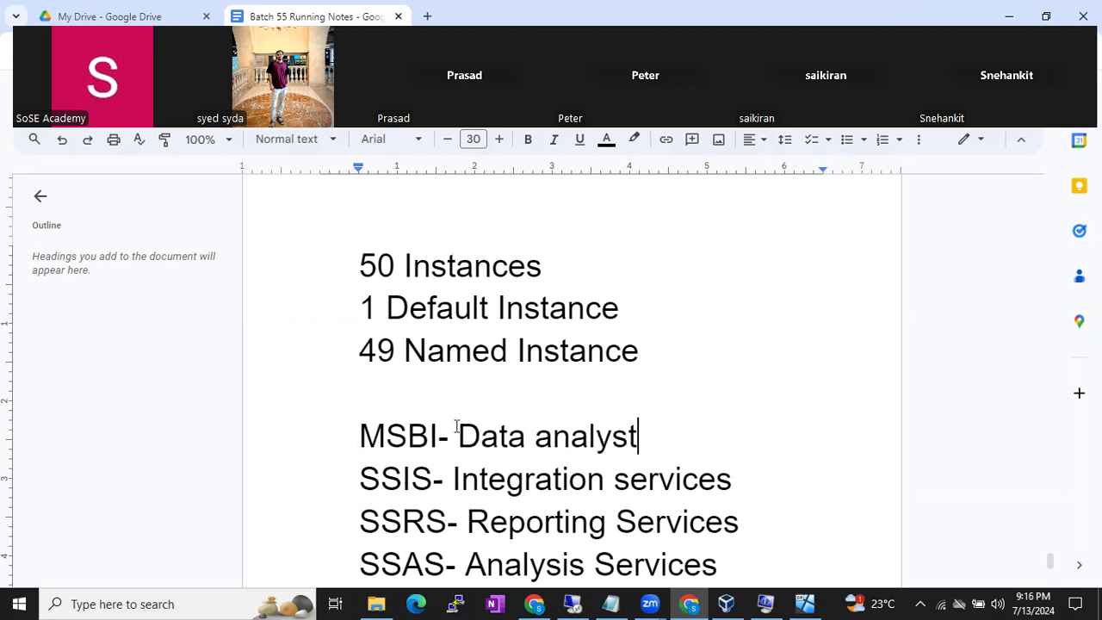
- Select the four lines from MSBI through SSAS, then return to the setup window
click(571, 476)
scroll(573, 474, down, 1)
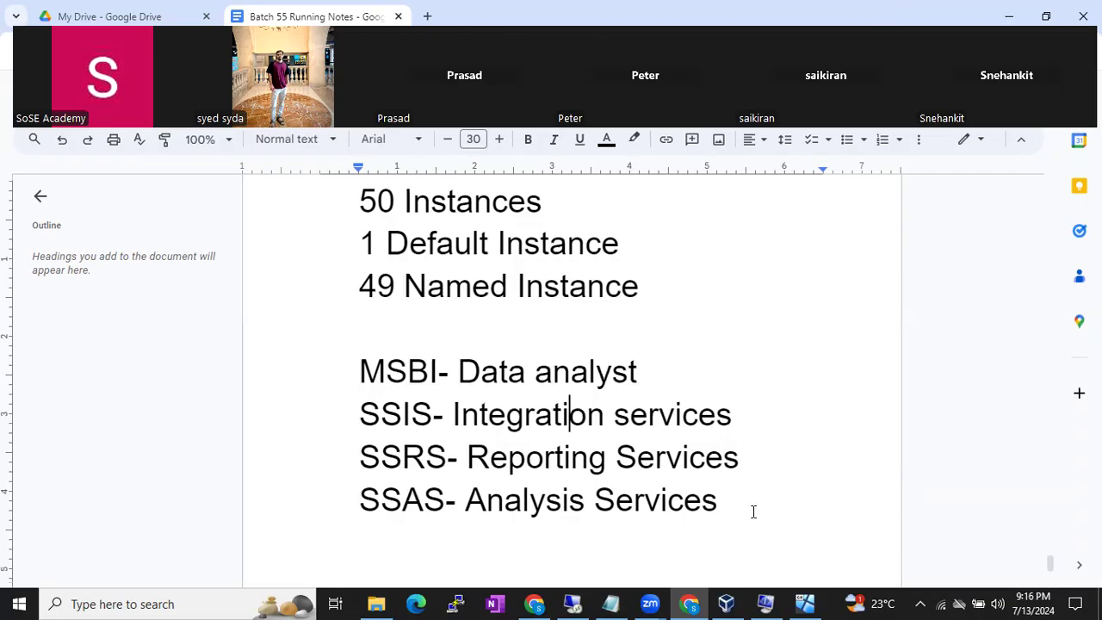
drag(753, 511, 354, 384)
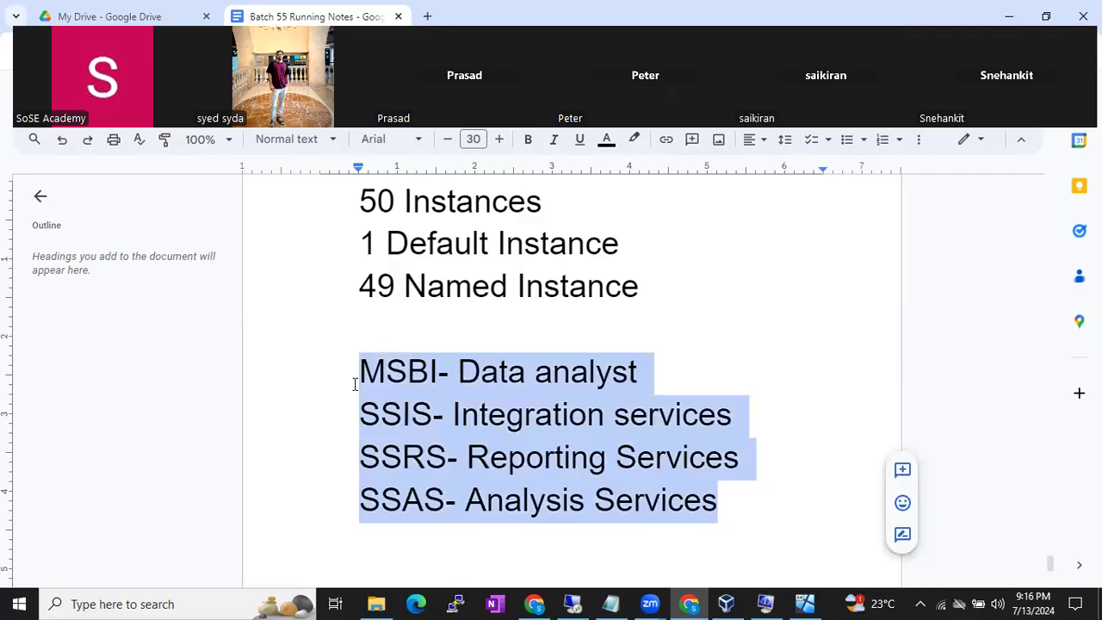
click(440, 388)
key(Home)
drag(450, 396, 729, 511)
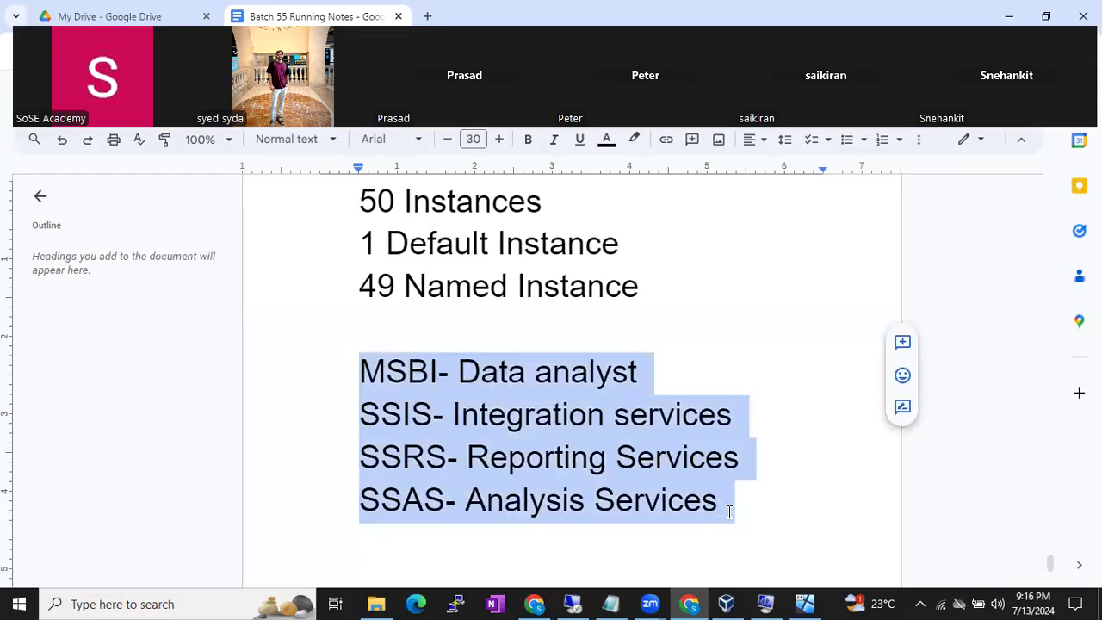
click(730, 512)
drag(729, 511, 353, 382)
click(573, 603)
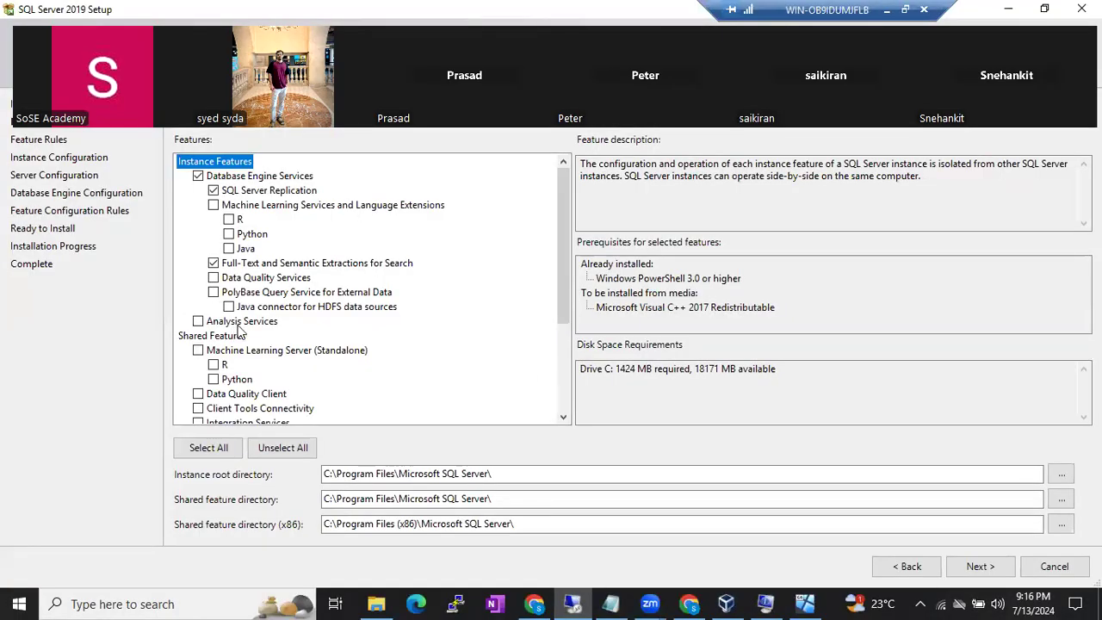
- Check Client Tools Connectivity, Client Tools Backwards Compatibility and Client Tools SDK under Shared Features
scroll(200, 327, down, 2)
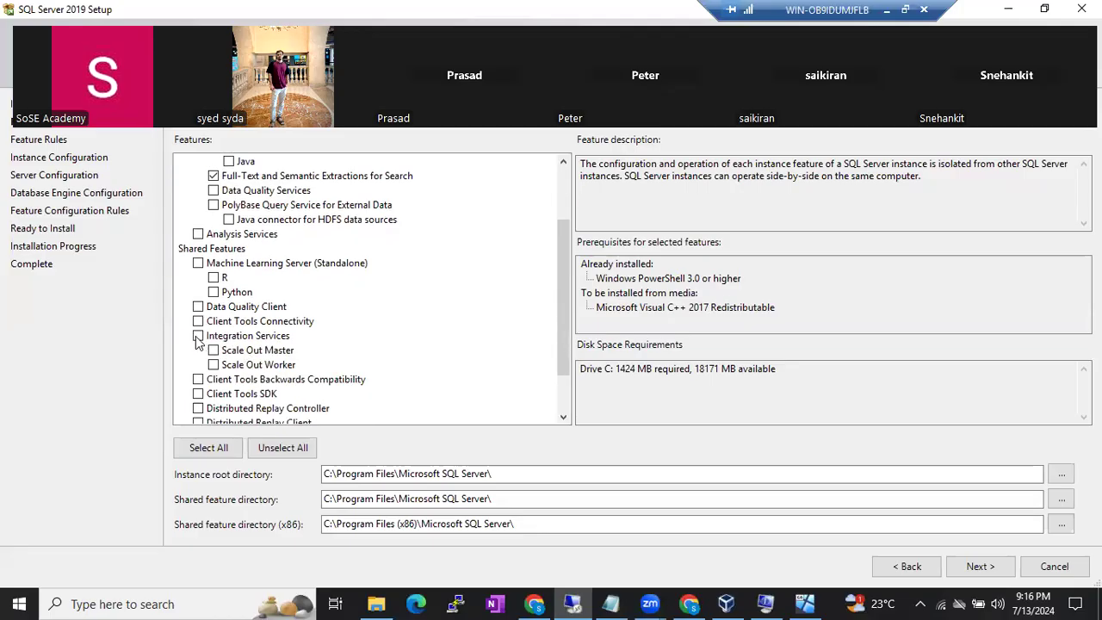
scroll(294, 330, up, 2)
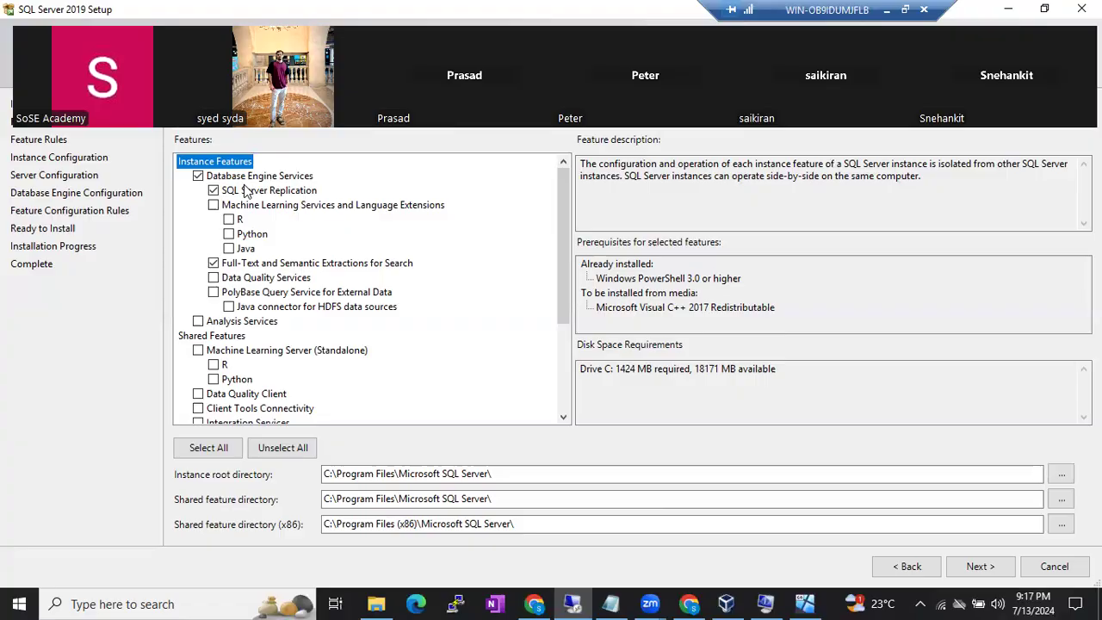
drag(559, 247, 559, 341)
click(198, 263)
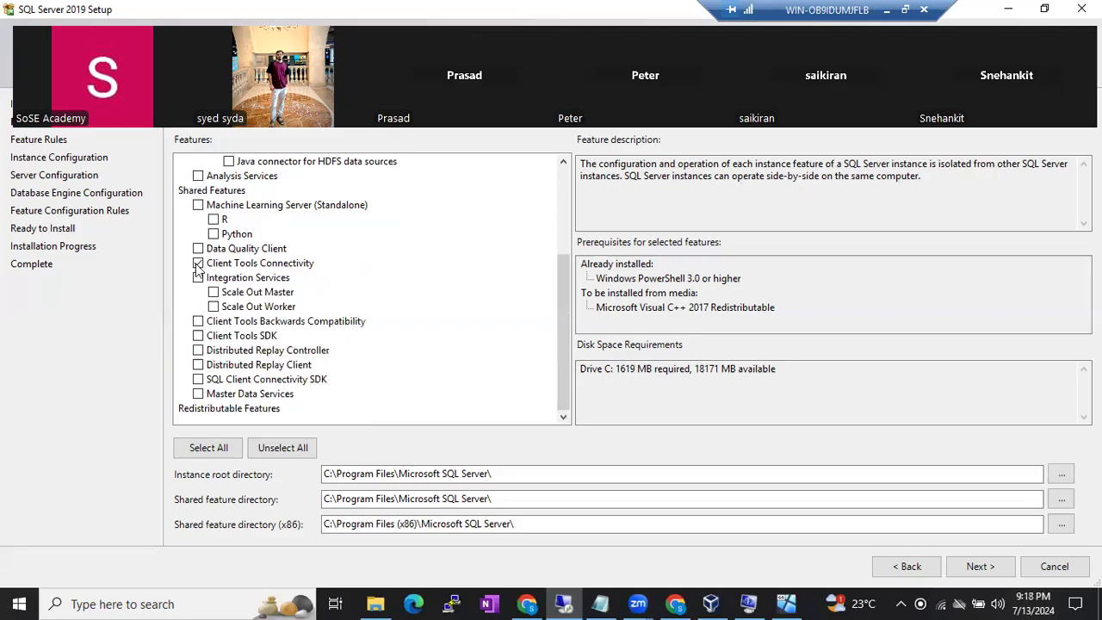
click(198, 322)
click(198, 336)
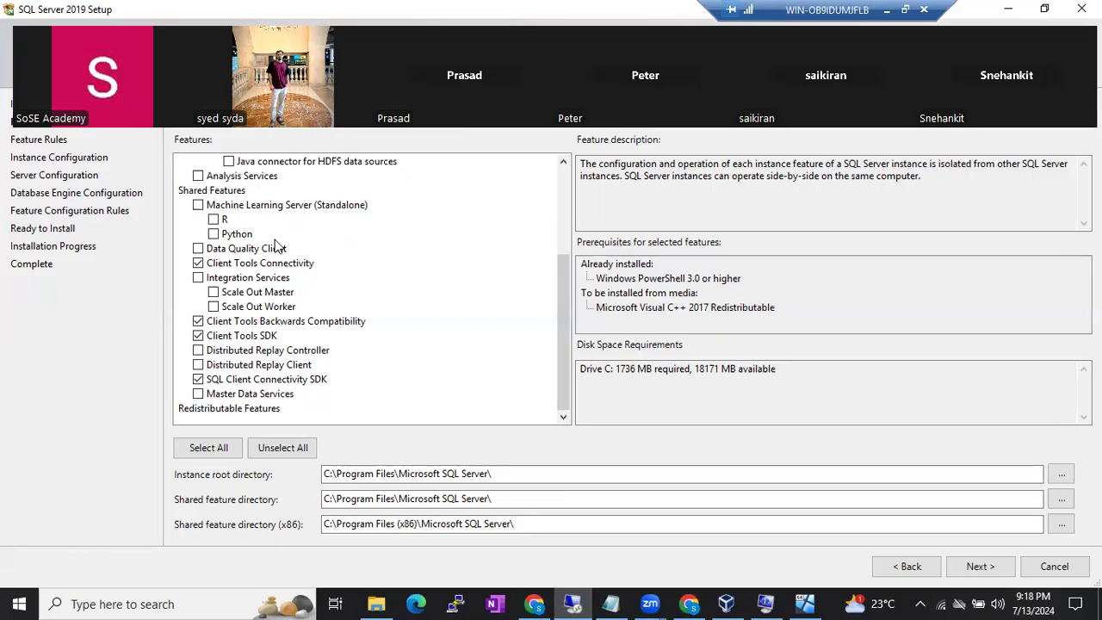
scroll(275, 247, up, 4)
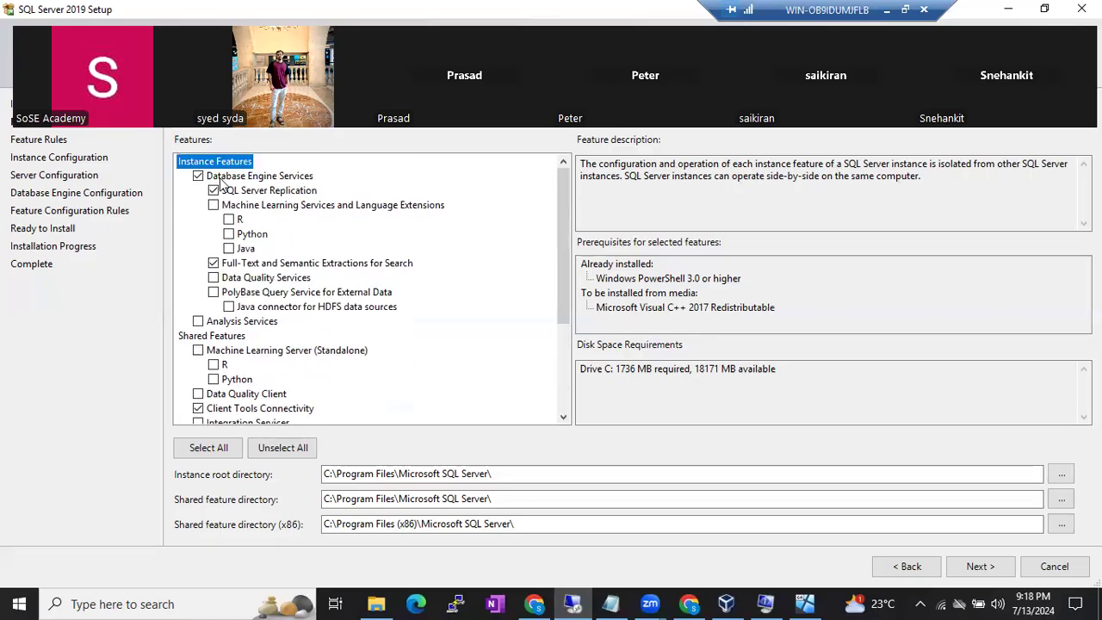
scroll(250, 359, down, 3)
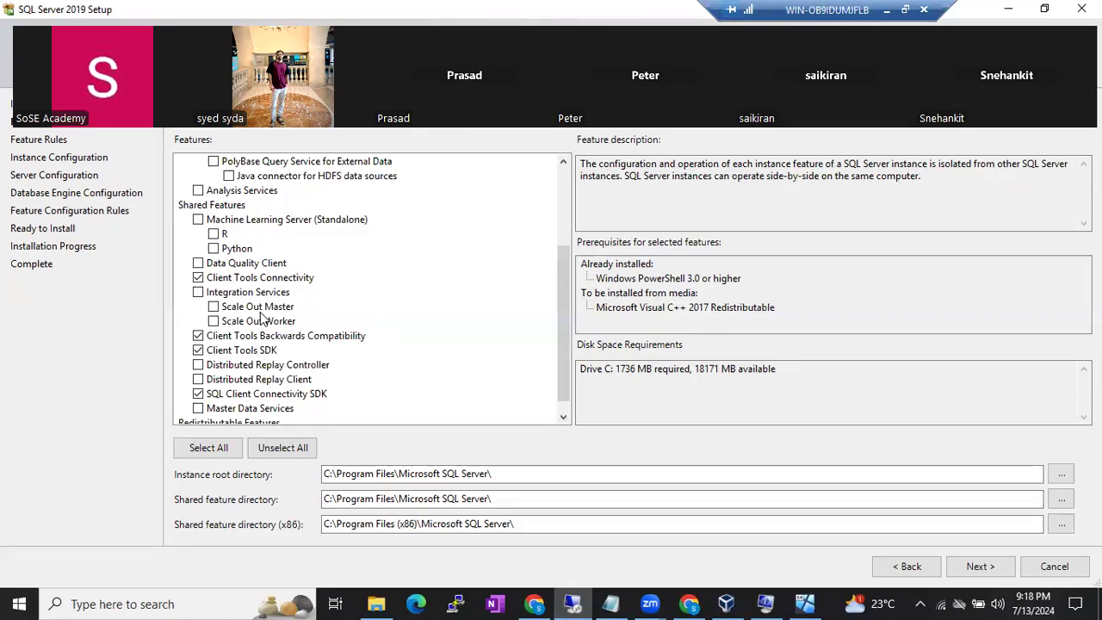
scroll(261, 318, up, 3)
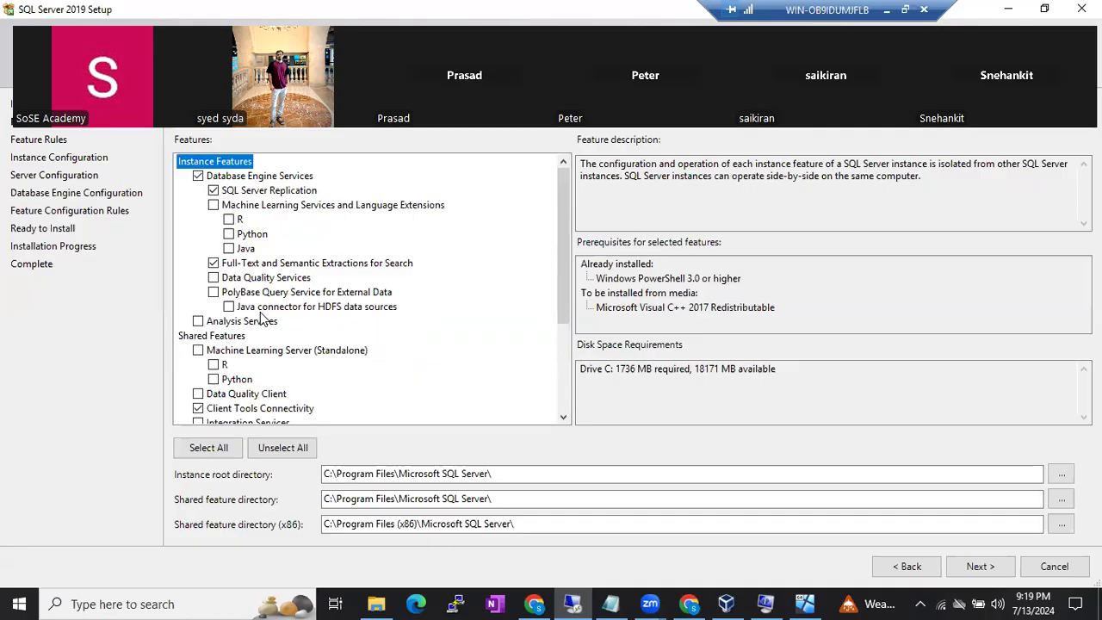
scroll(265, 318, down, 1)
scroll(264, 319, down, 2)
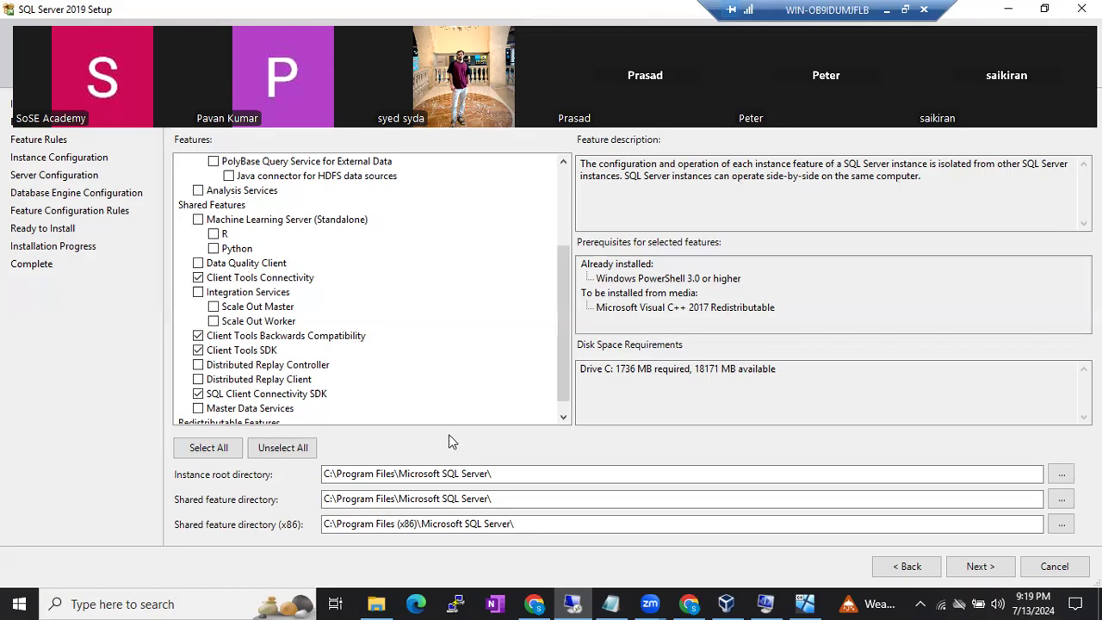
drag(514, 474, 317, 478)
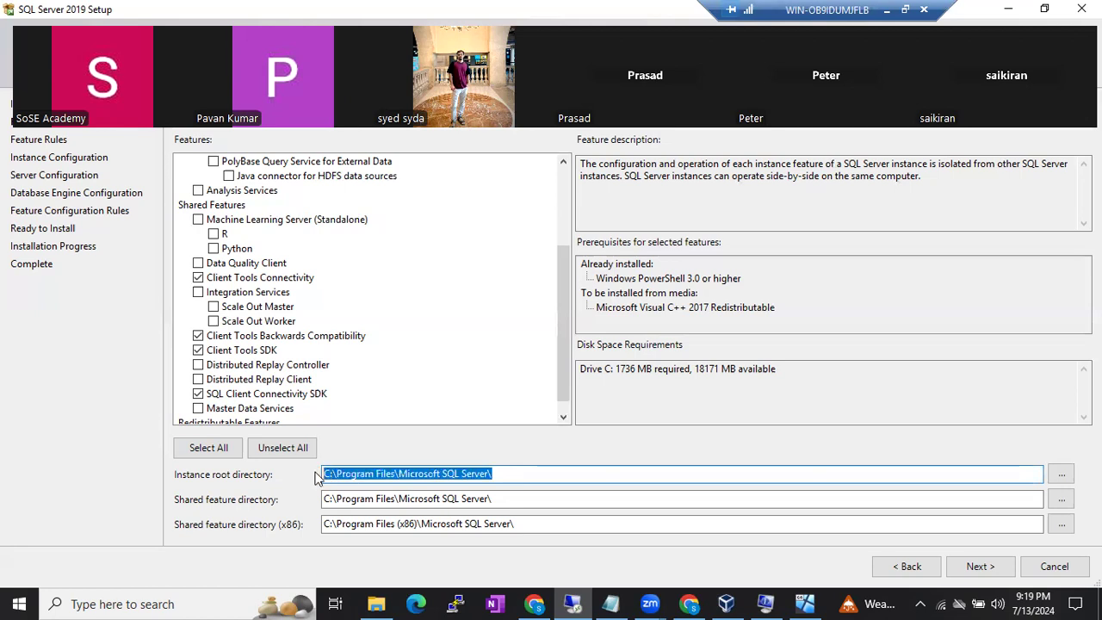
drag(497, 499, 291, 501)
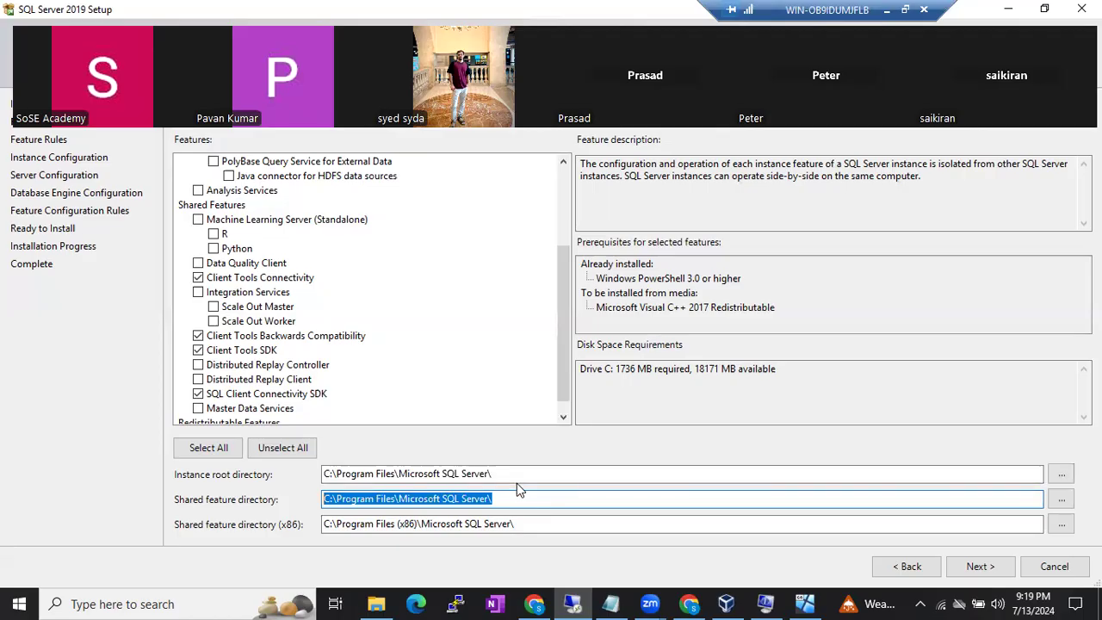
drag(505, 473, 314, 478)
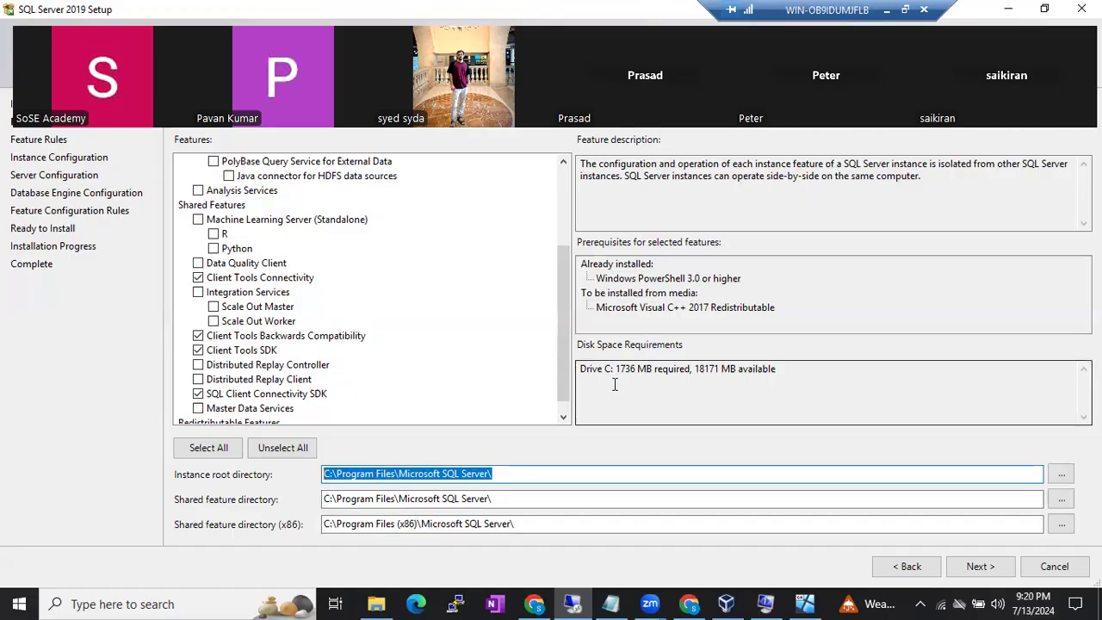
drag(612, 369, 730, 367)
- Highlight the drive C figures: 1736 MB required and 18171 MB available
click(650, 369)
click(733, 371)
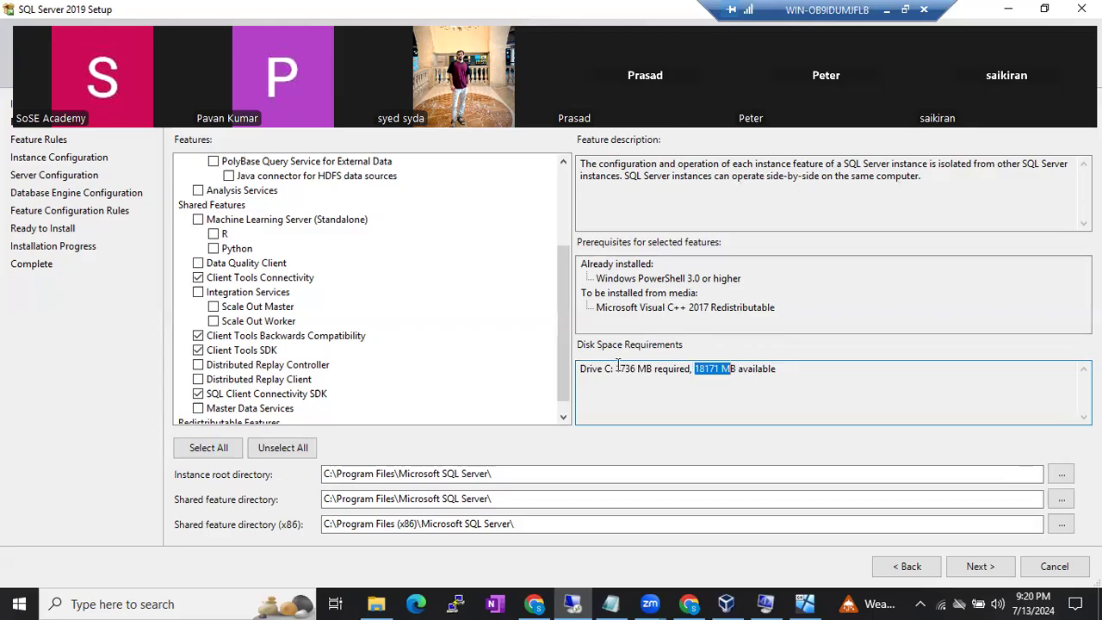
drag(615, 369, 644, 371)
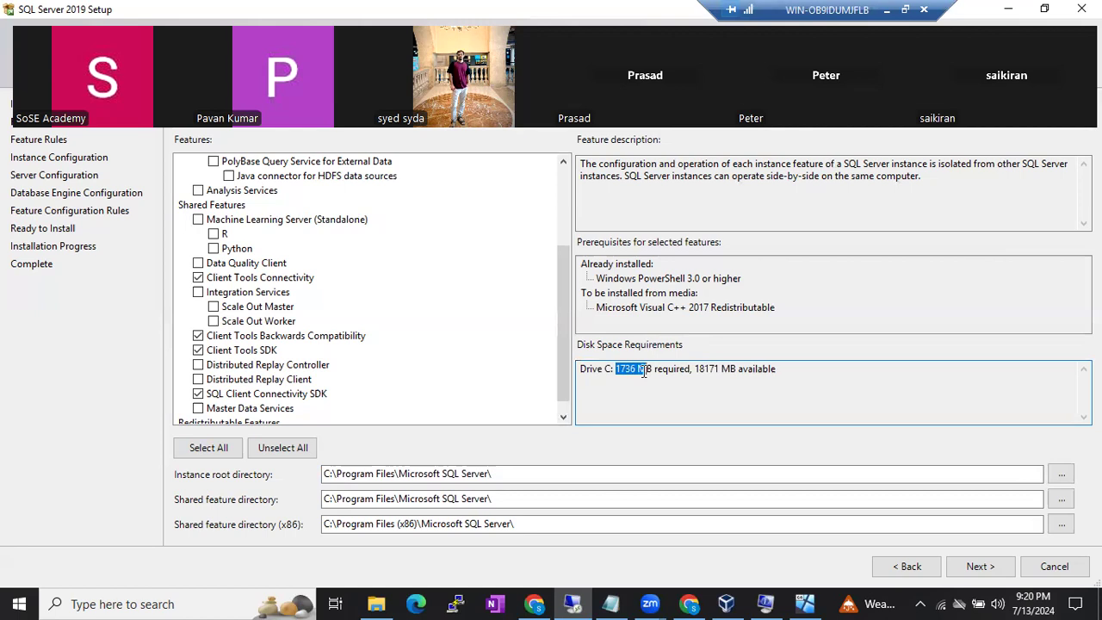
click(628, 372)
double_click(623, 371)
double_click(704, 369)
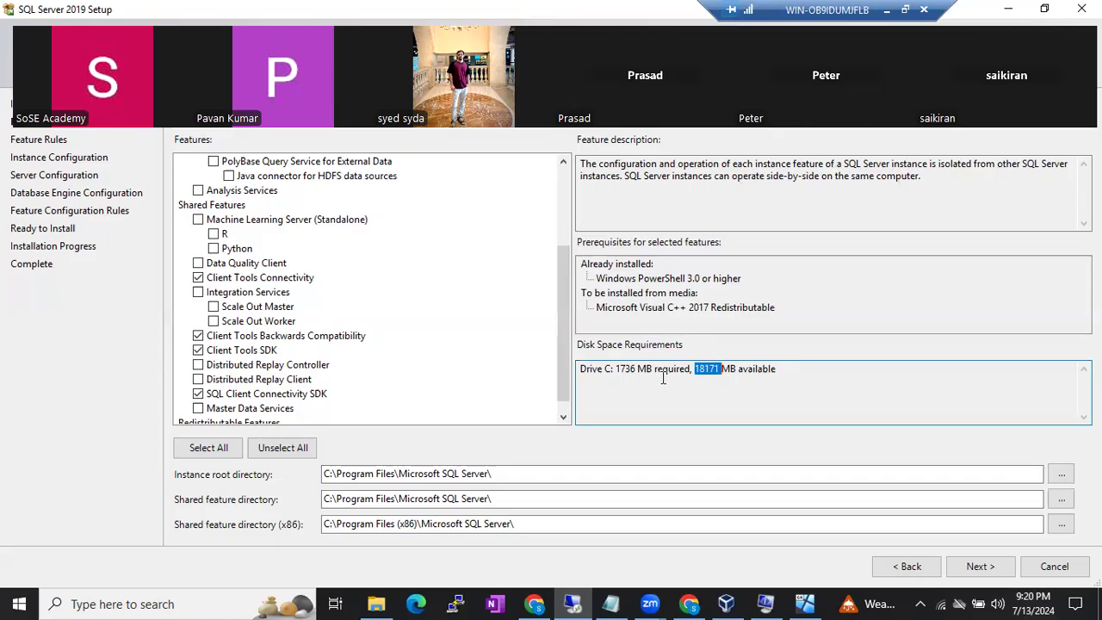
drag(615, 368, 759, 369)
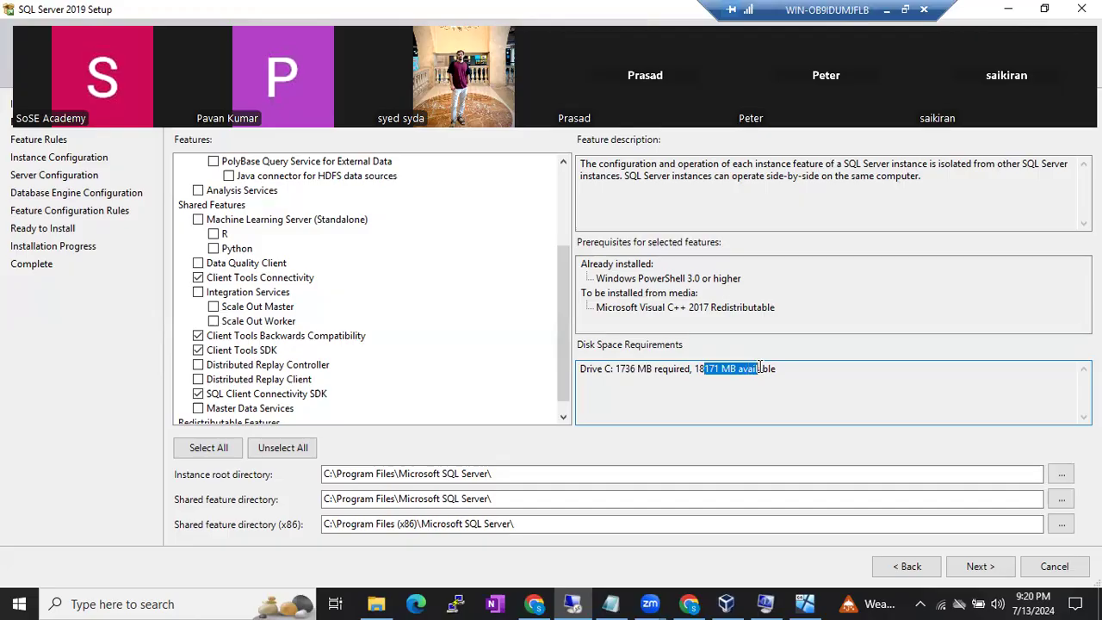
click(759, 368)
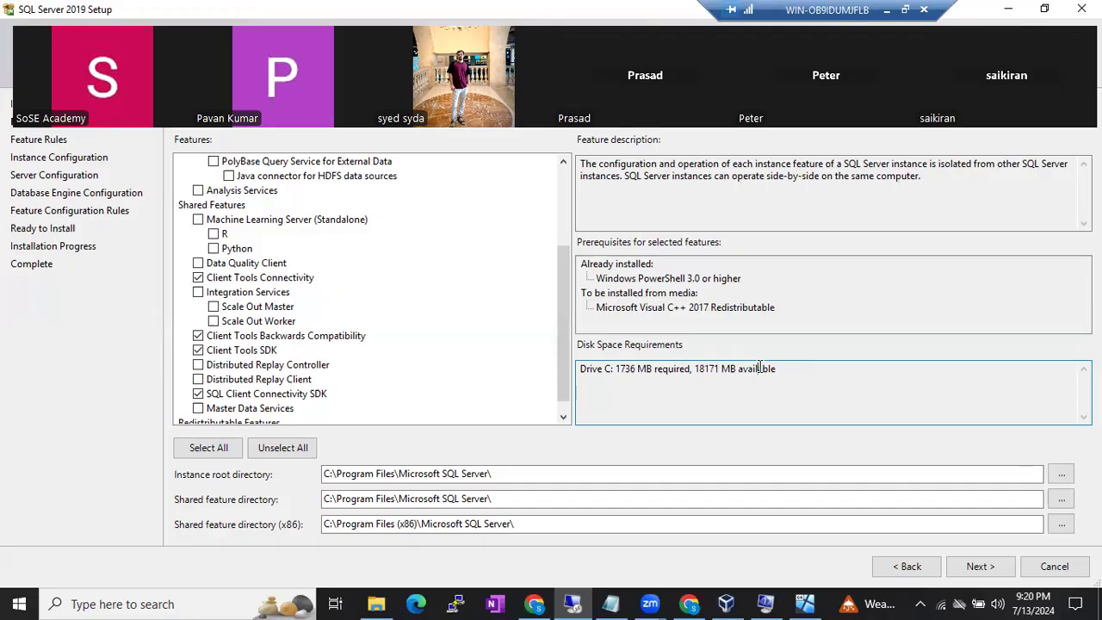
- Point out the disk space summary line again, then continue with Next
drag(605, 368, 805, 368)
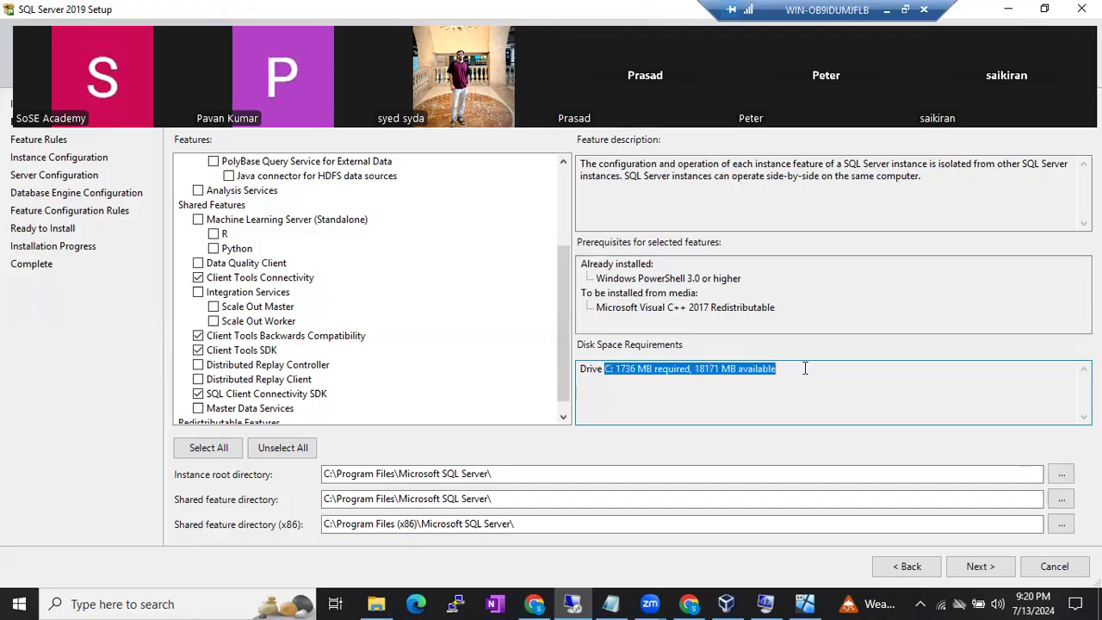
click(806, 368)
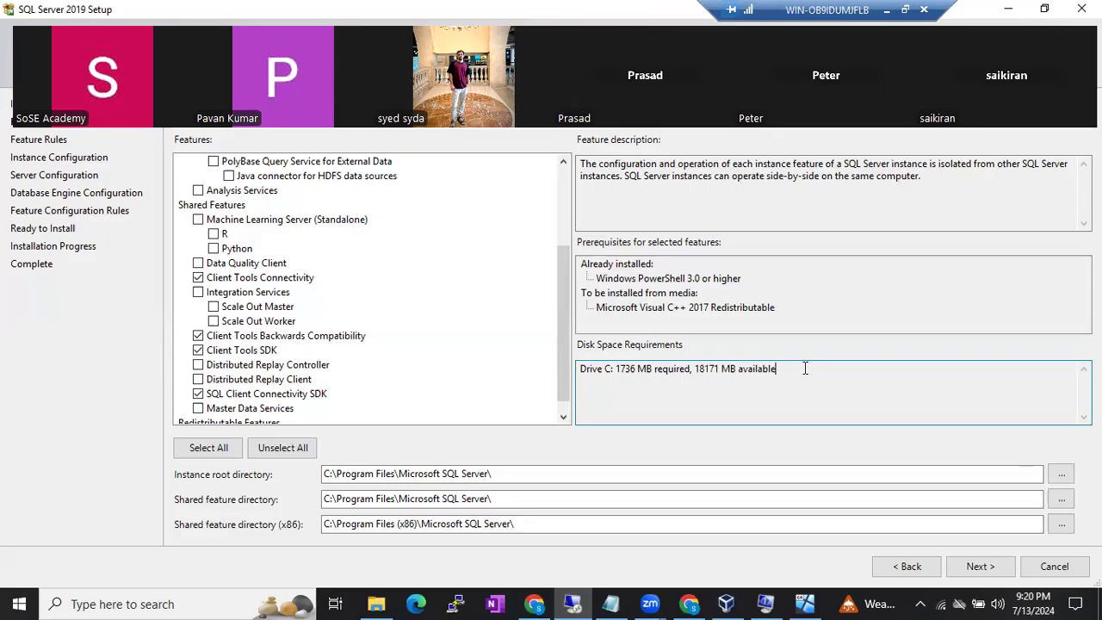
drag(610, 369, 648, 372)
click(632, 369)
drag(592, 369, 678, 369)
click(677, 368)
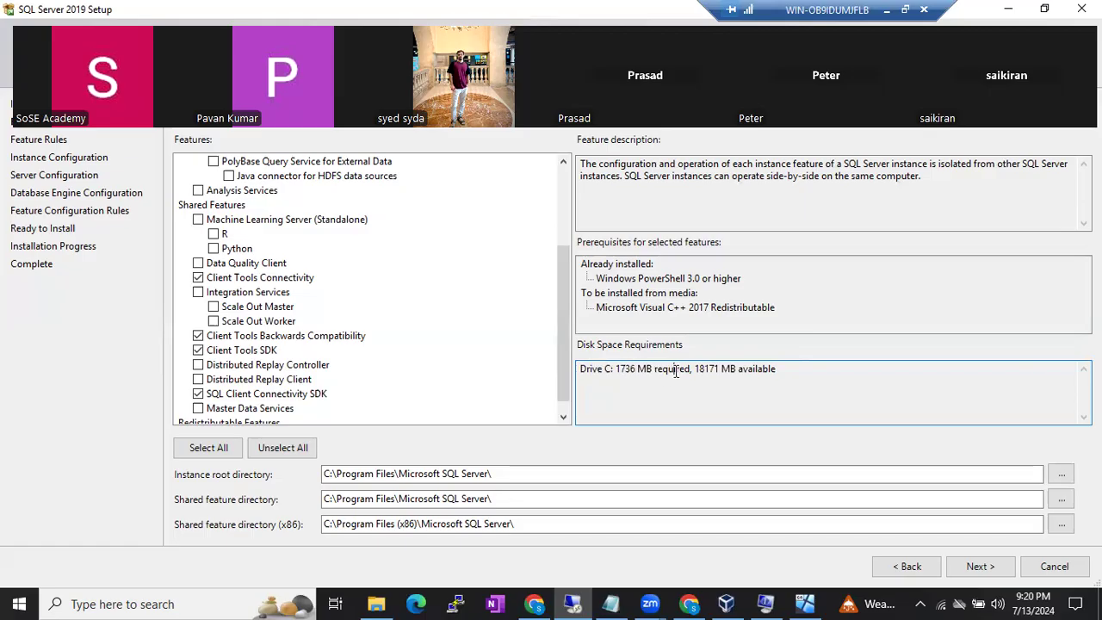
click(980, 566)
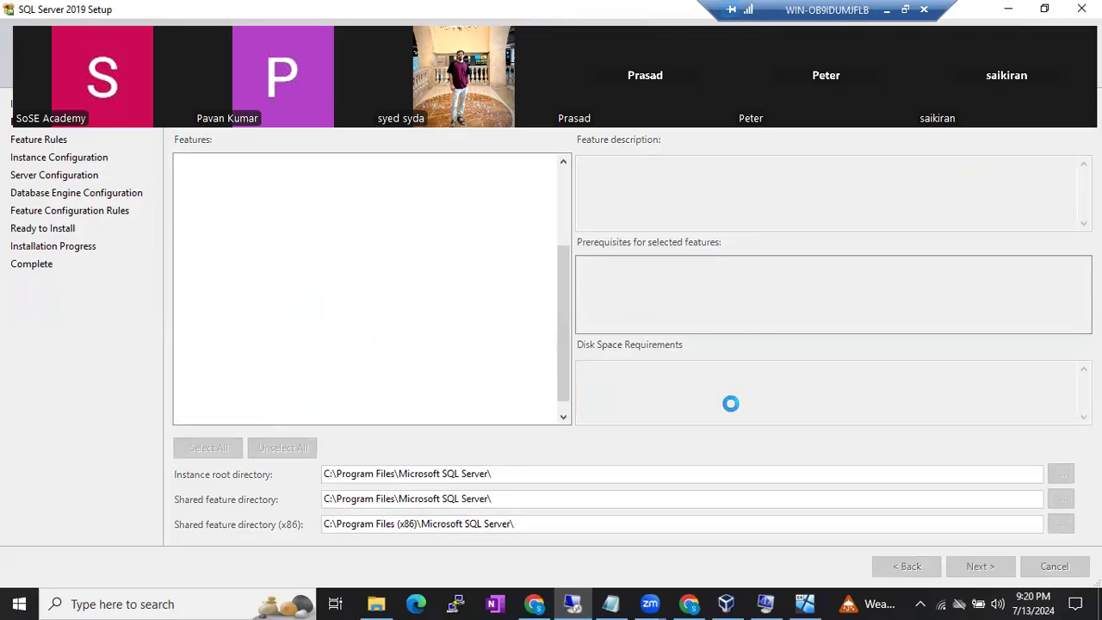
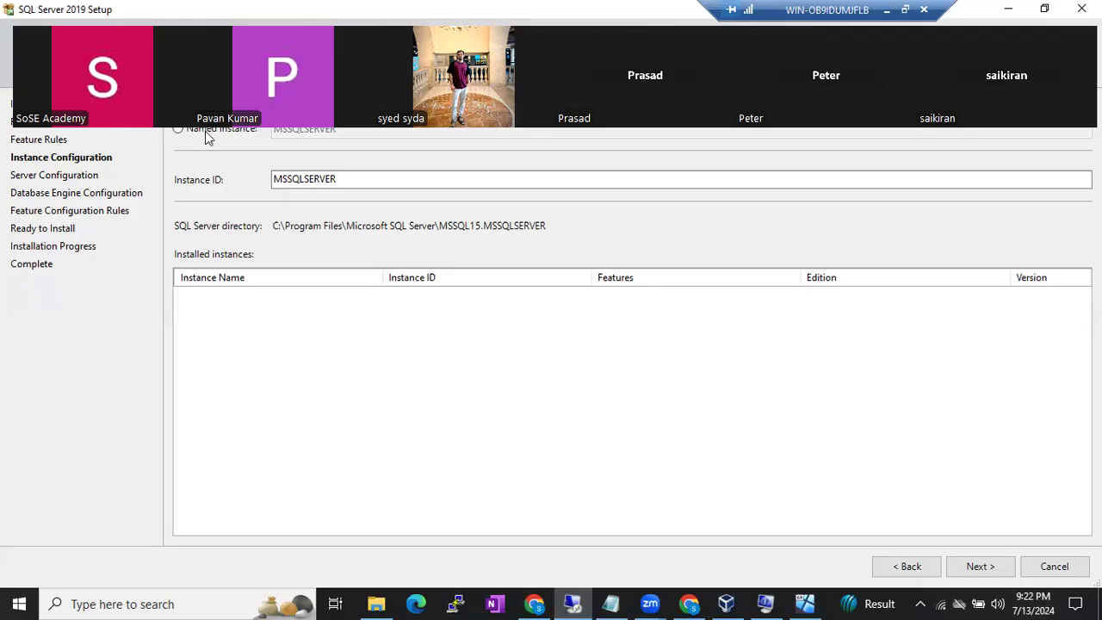
- Leave the setup session and start a line 'We have 2 types' below 'SSAS- Analysis Services' in Google Docs
click(887, 11)
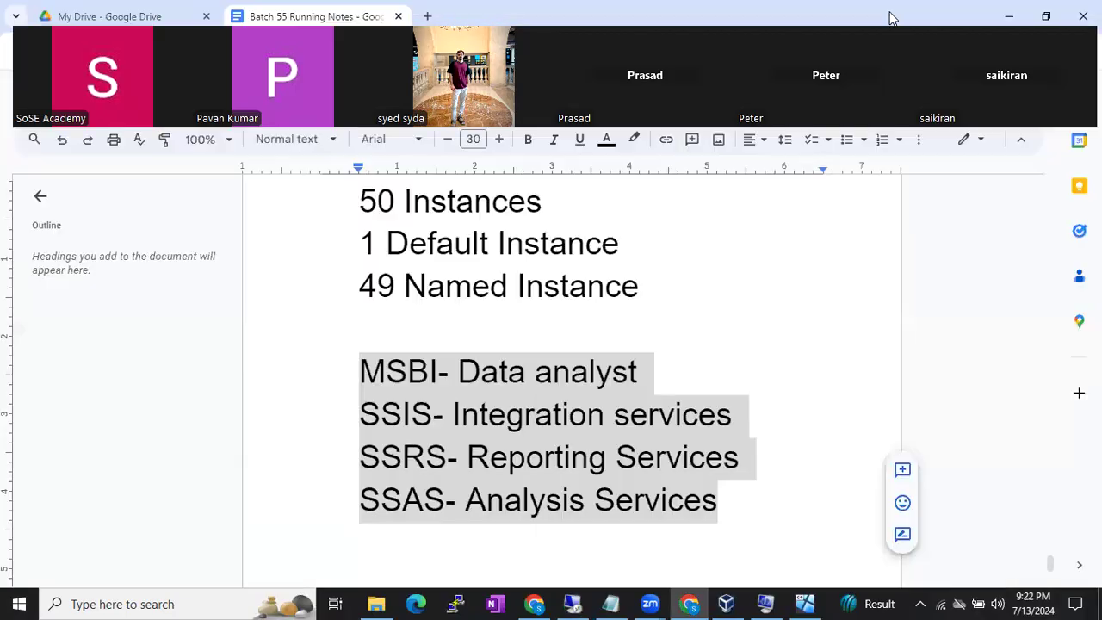
click(733, 502)
key(Return)
key(Return)
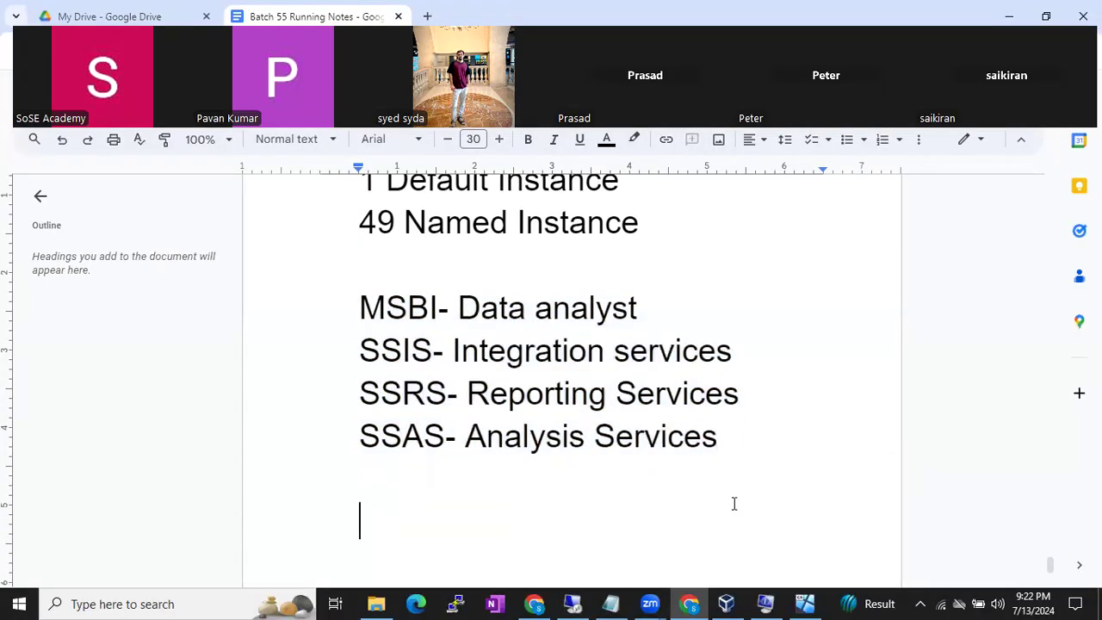
text(We have)
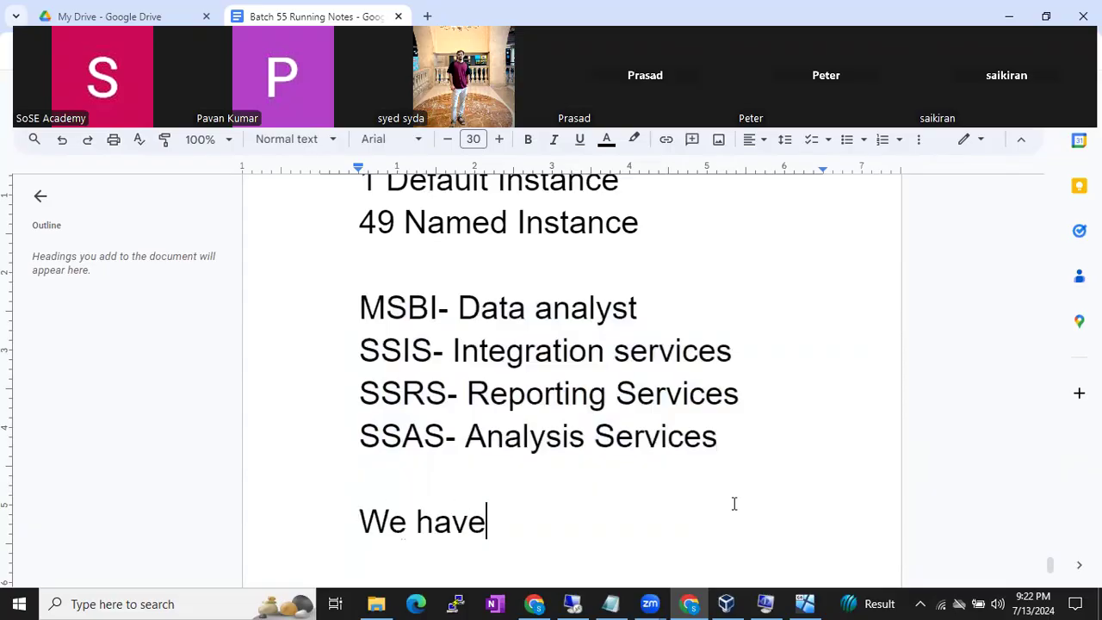
text( t 2 type)
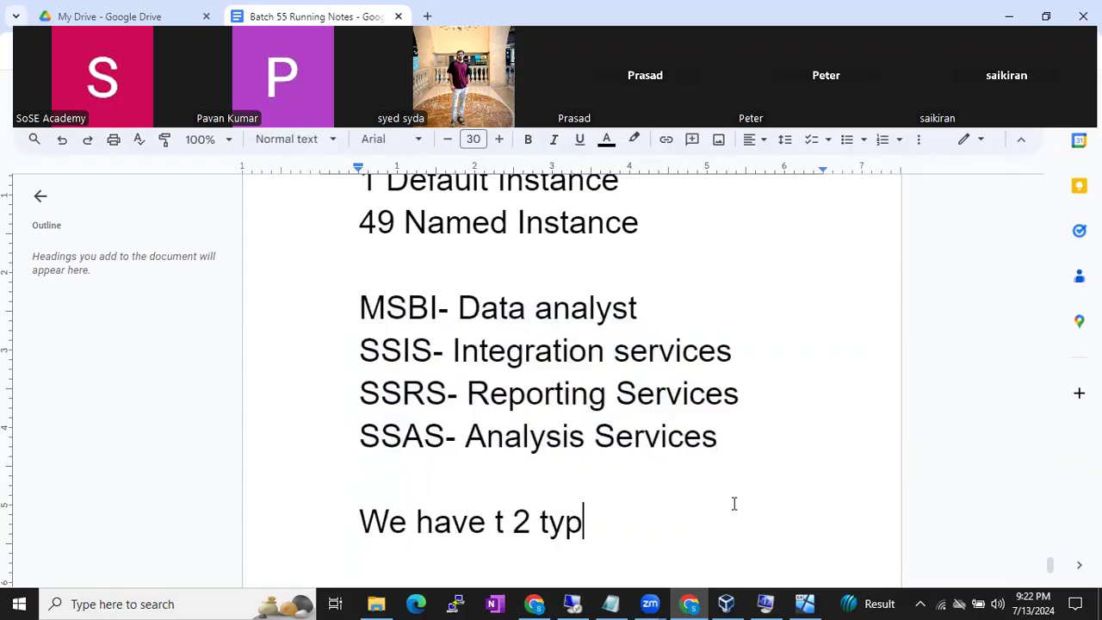
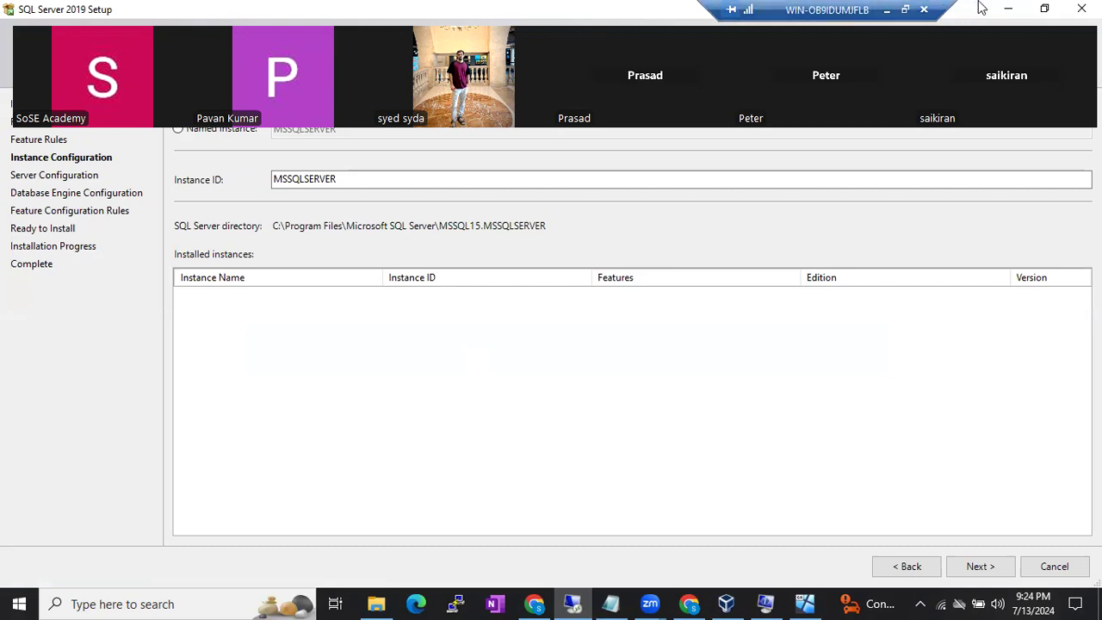
- Minimize the remote SQL Server Setup session so the Google Docs notes show again
click(887, 10)
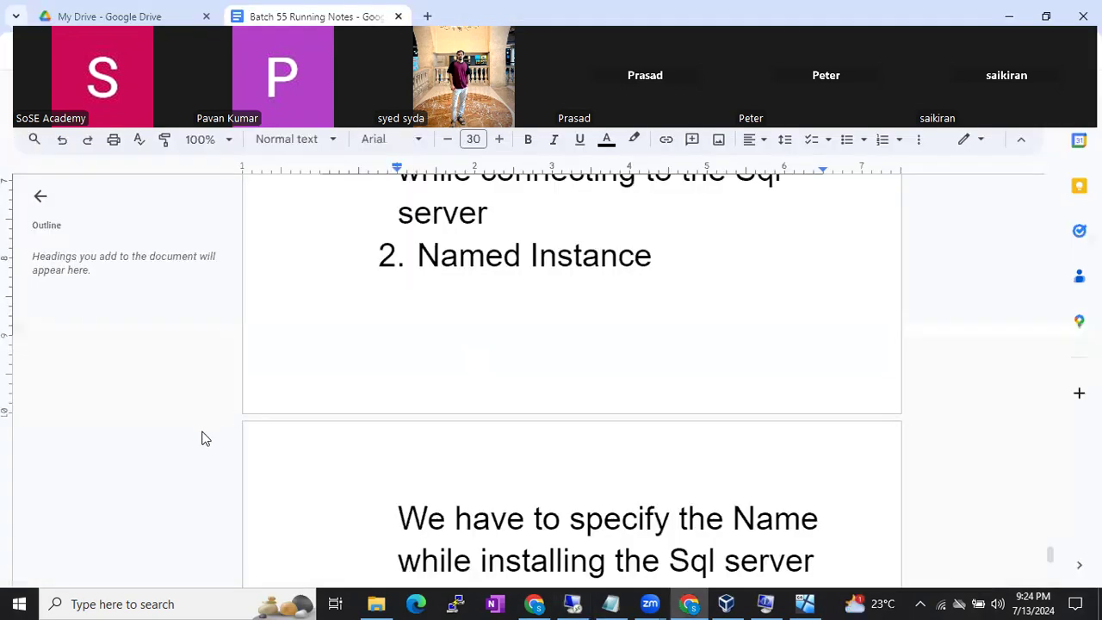
- Search Start for 'ssms', dismiss the results, and restore the remote Setup session
click(24, 602)
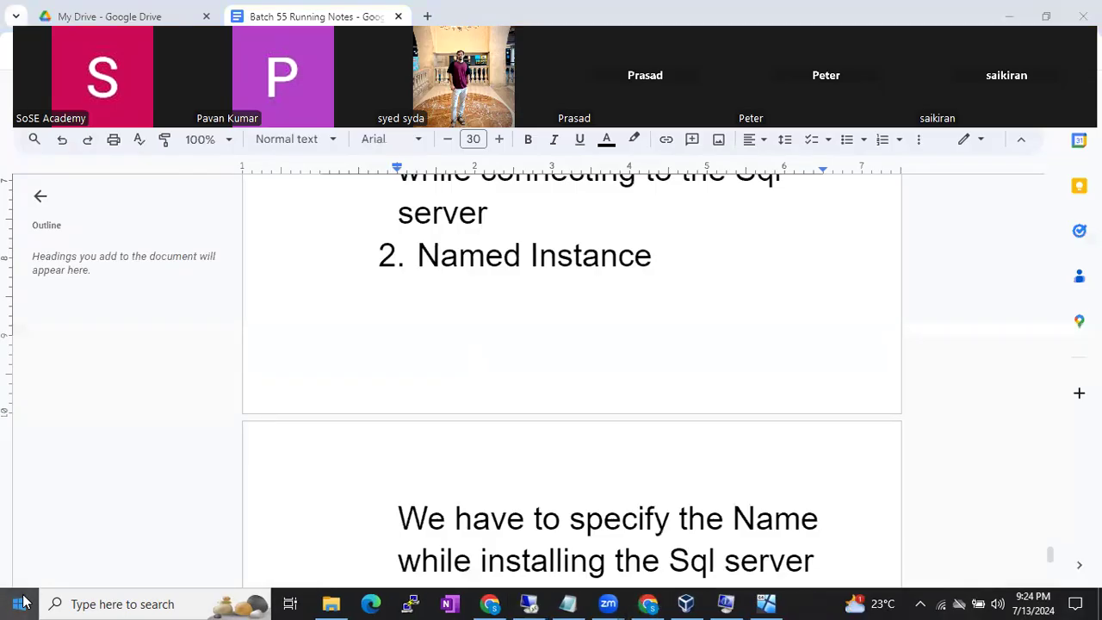
text(ssms)
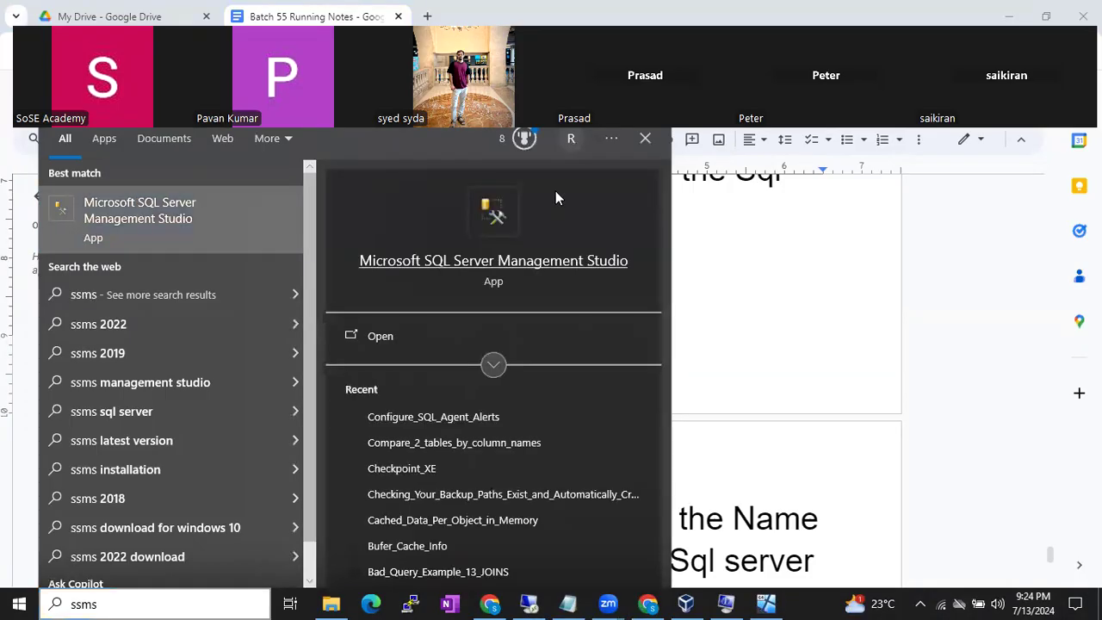
click(798, 265)
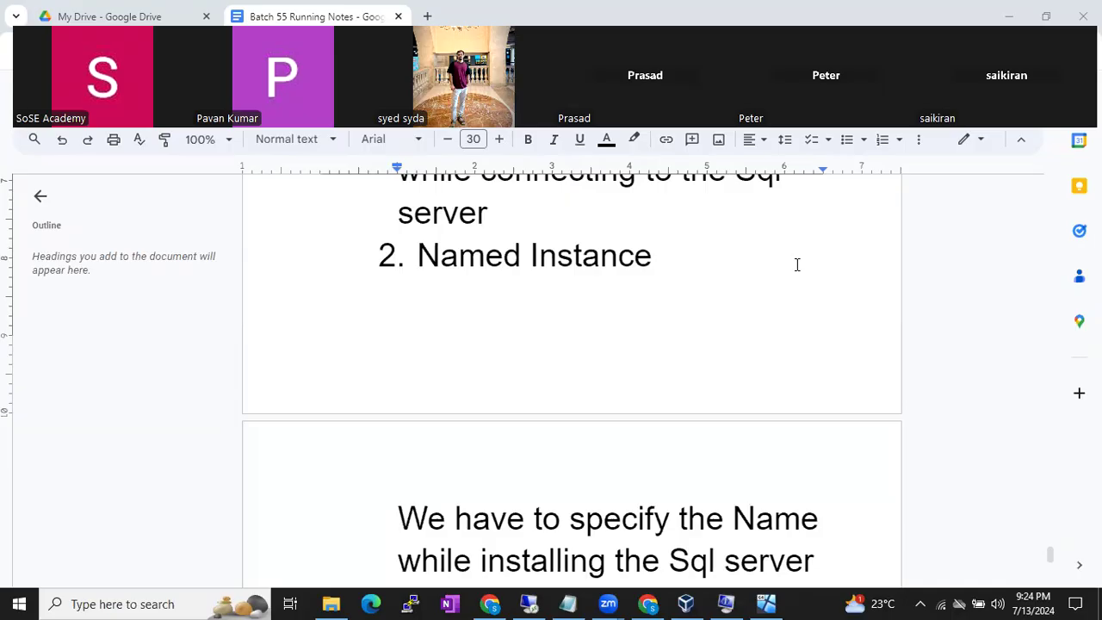
click(528, 604)
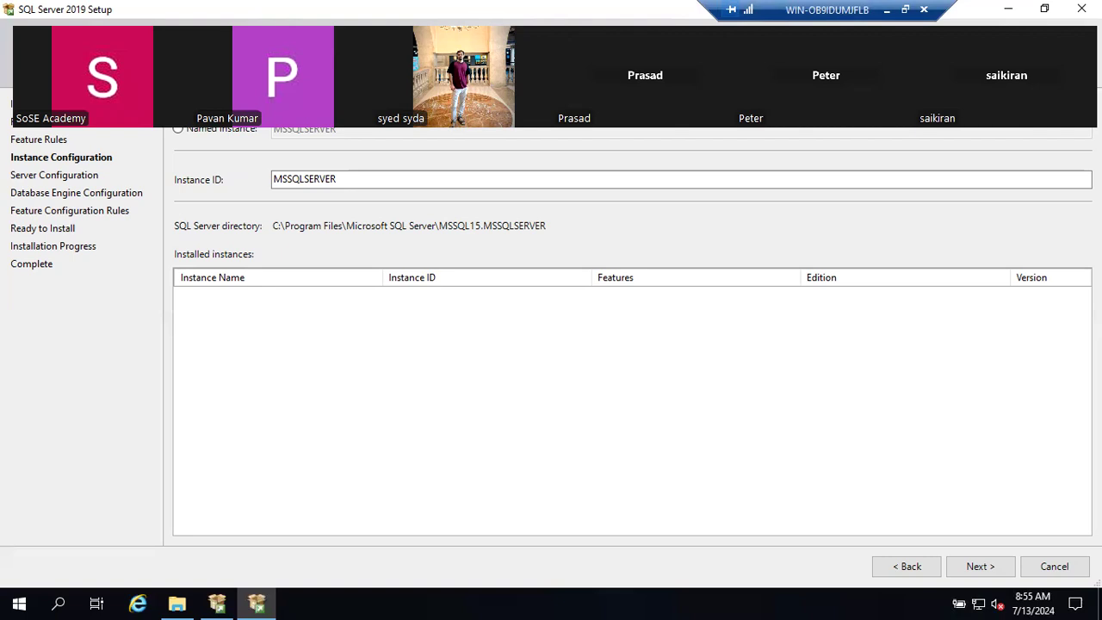
- On Instance Configuration, switch to Named instance with the name left blank, then hide the session
click(888, 10)
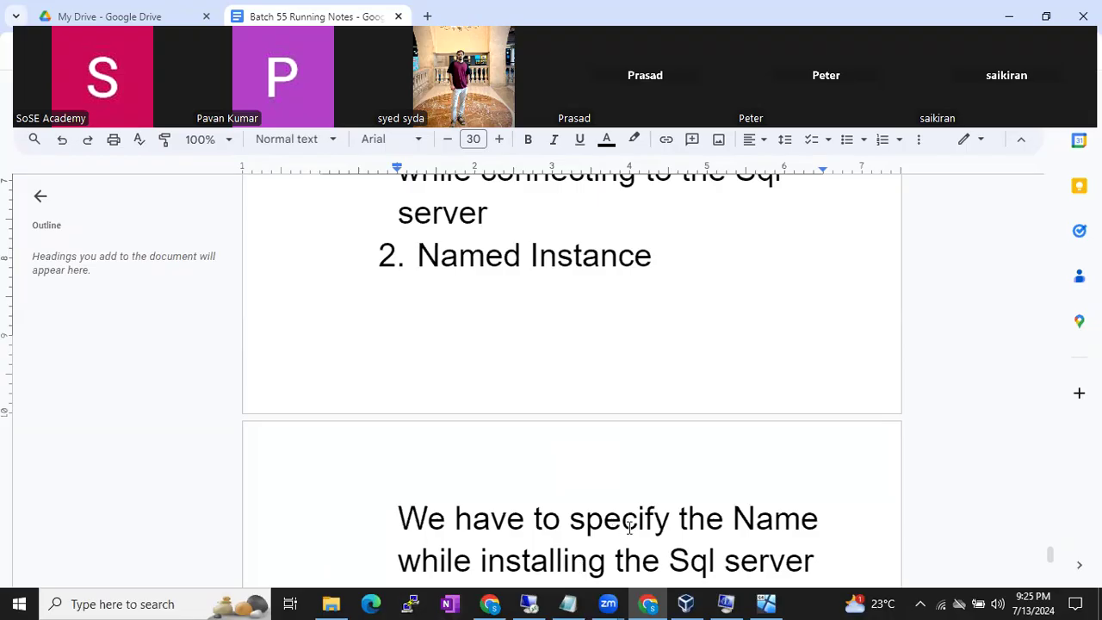
click(530, 603)
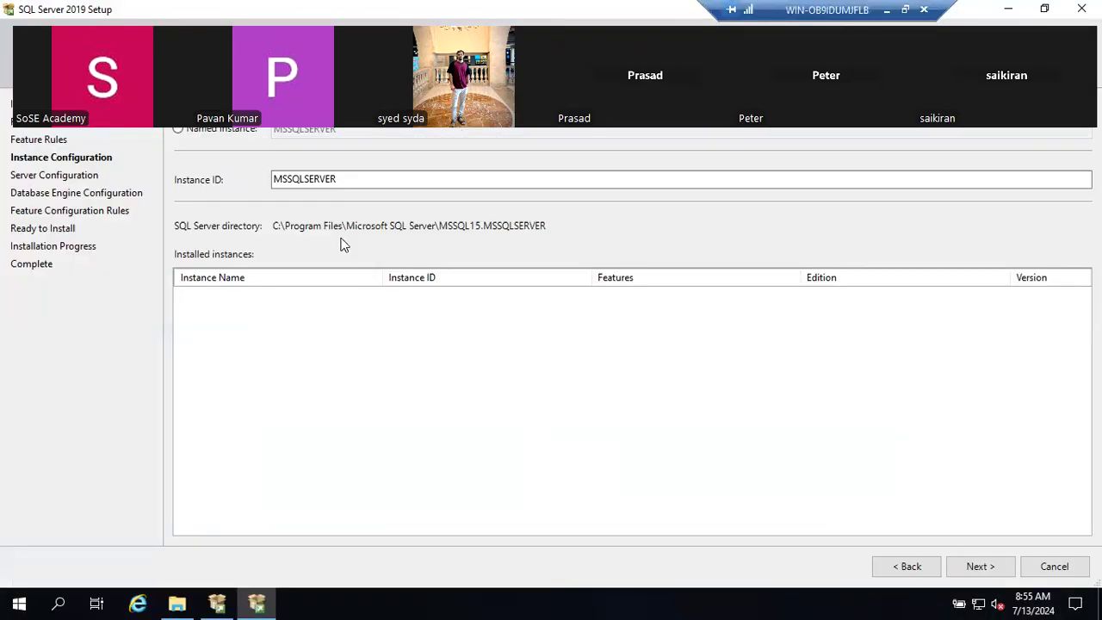
click(207, 131)
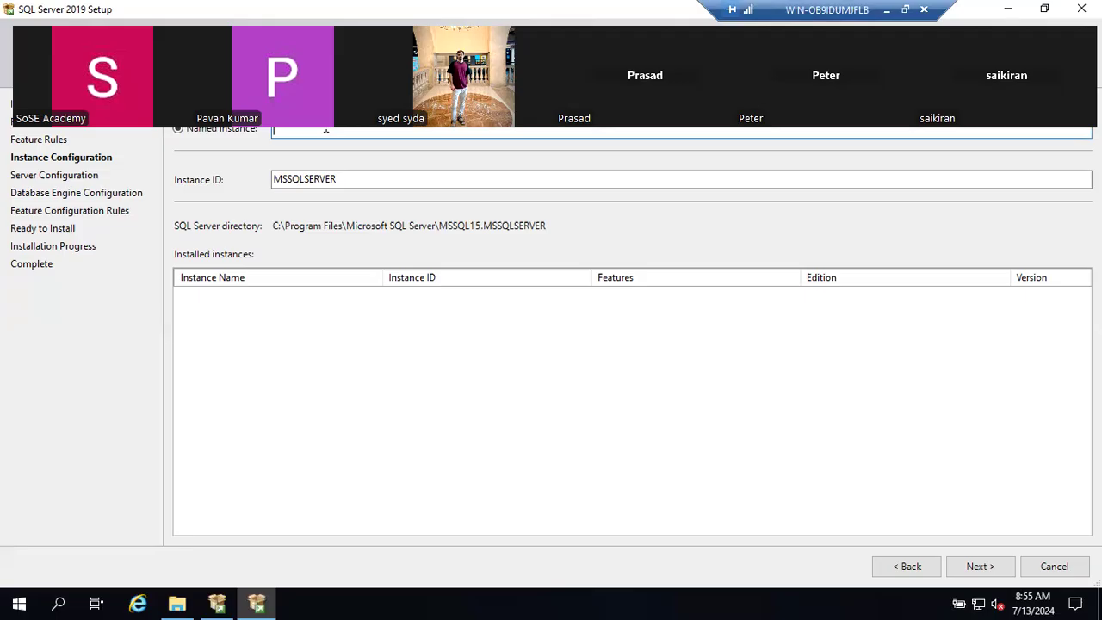
click(888, 10)
- Add the headings 'Naming convention of Sql server' and 'Named Instance' to the notes
scroll(801, 426, down, 3)
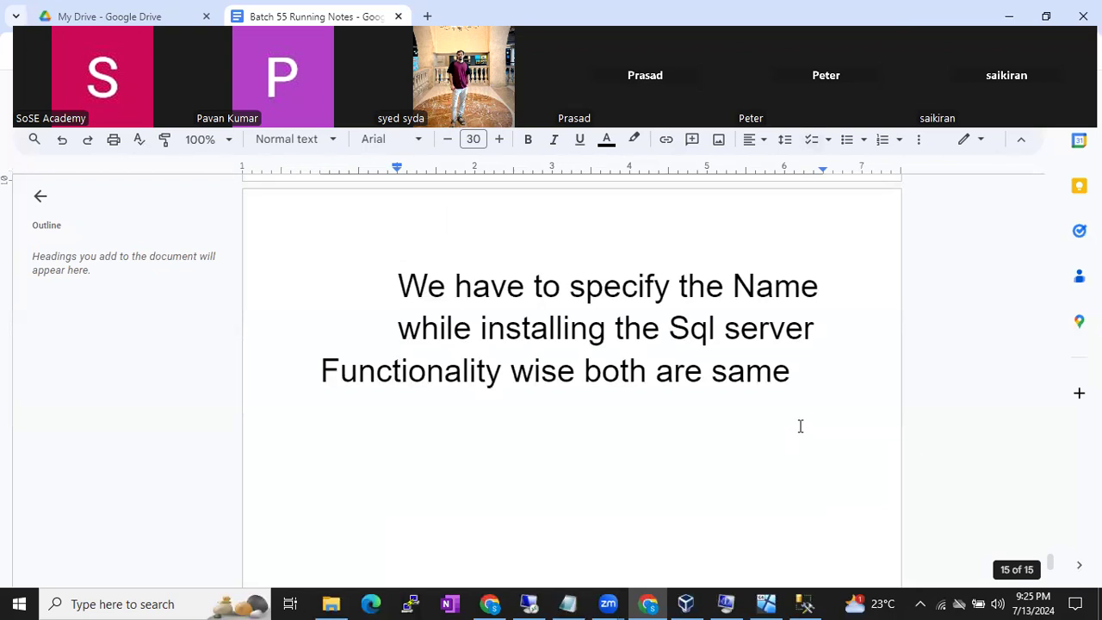
click(809, 420)
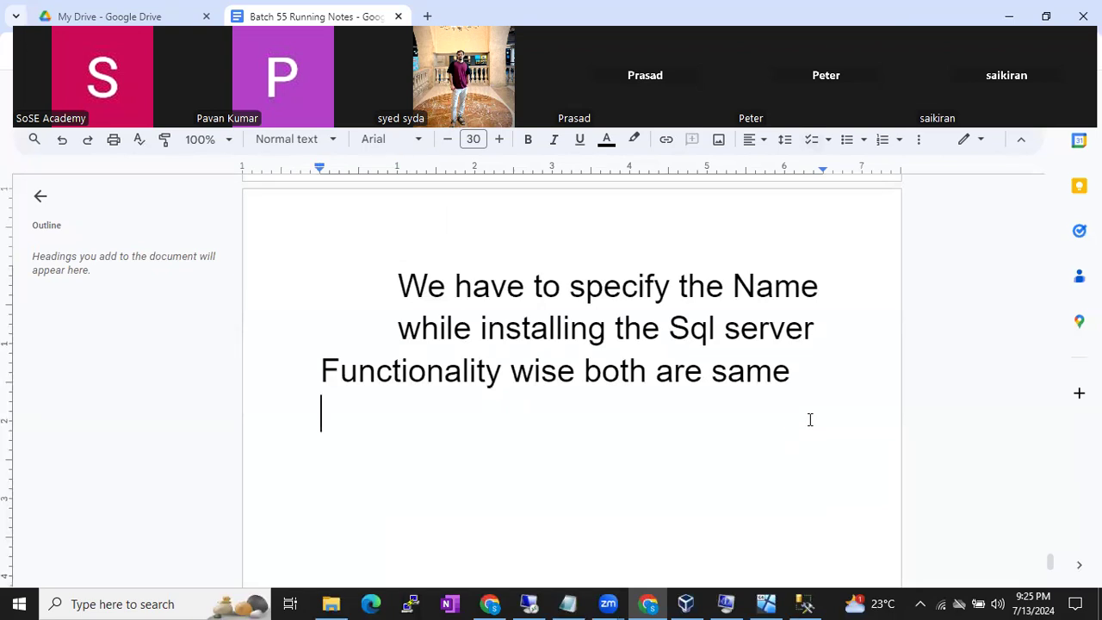
text(Naming convention of Sql server)
key(Return)
text(Na)
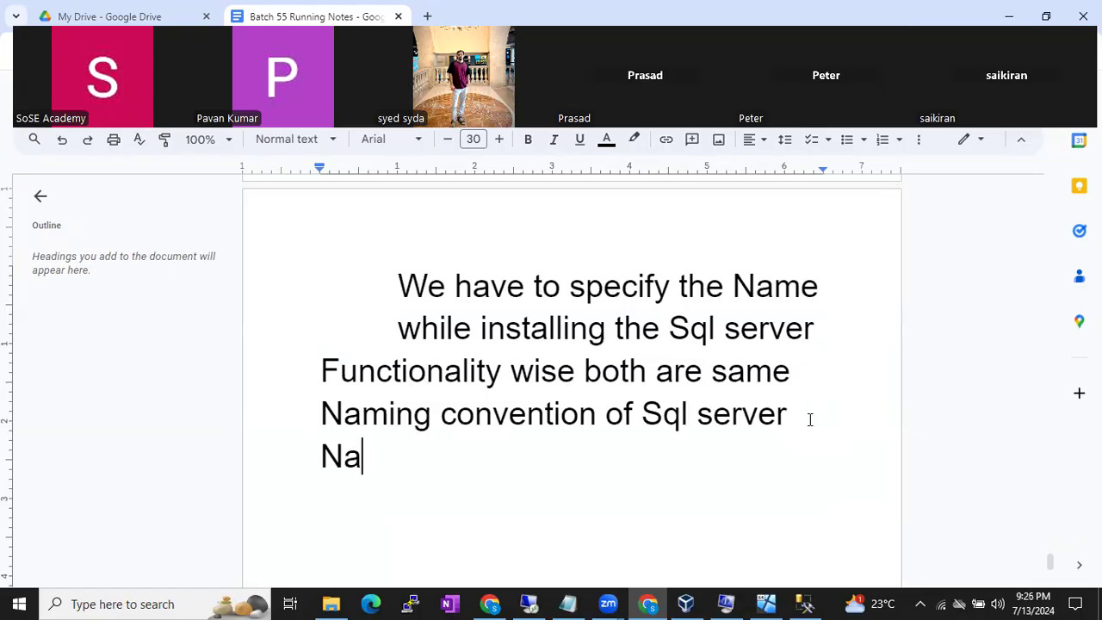
text(med Instance)
key(Return)
- Add rule 1 'It shouldnt be more than 16 chars', correcting 'thn' to 'than'
text(1. )
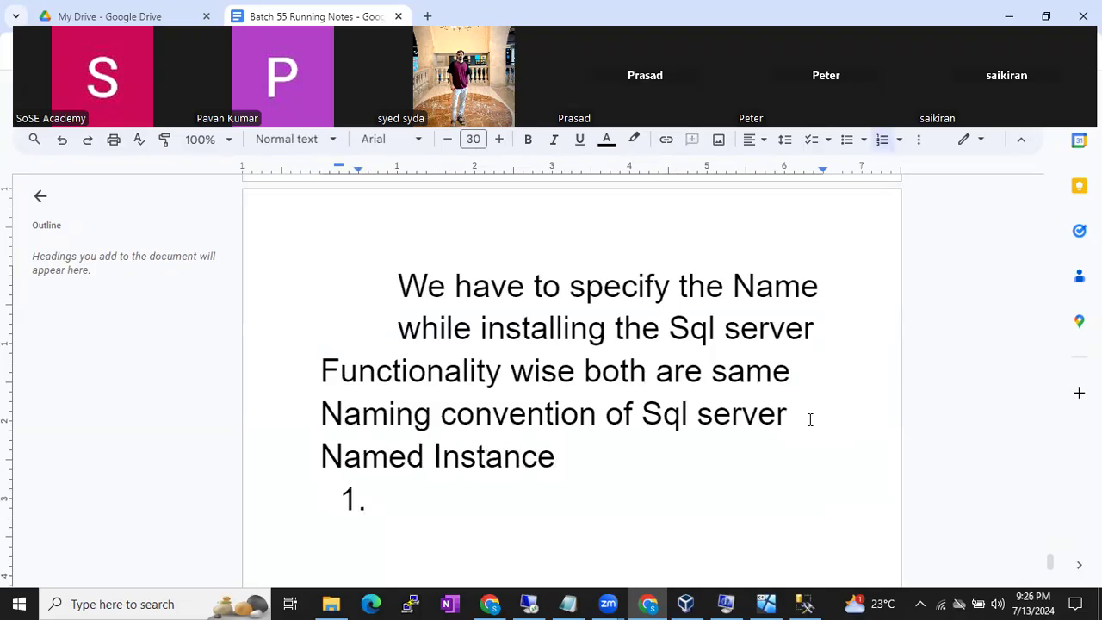
text(It shouldnt be more )
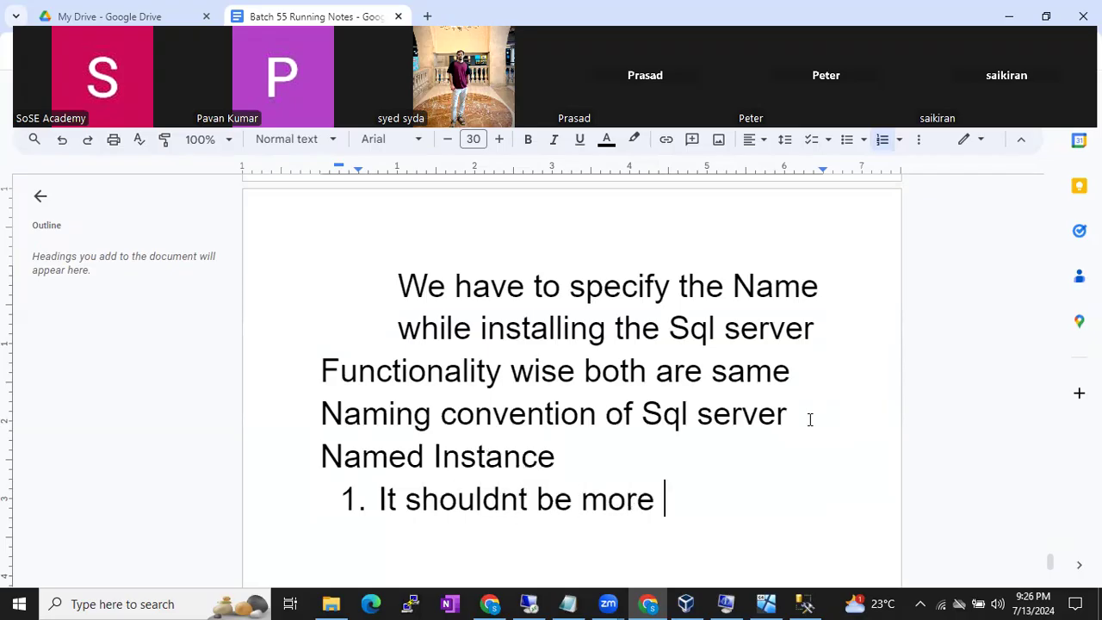
text(thn 16 chars)
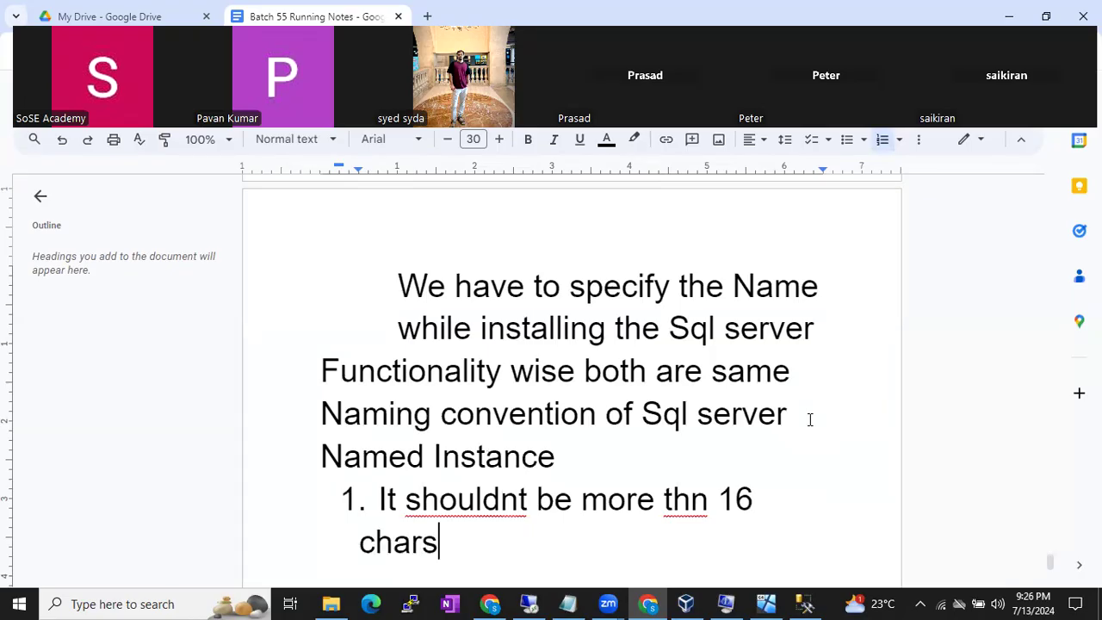
key(Return)
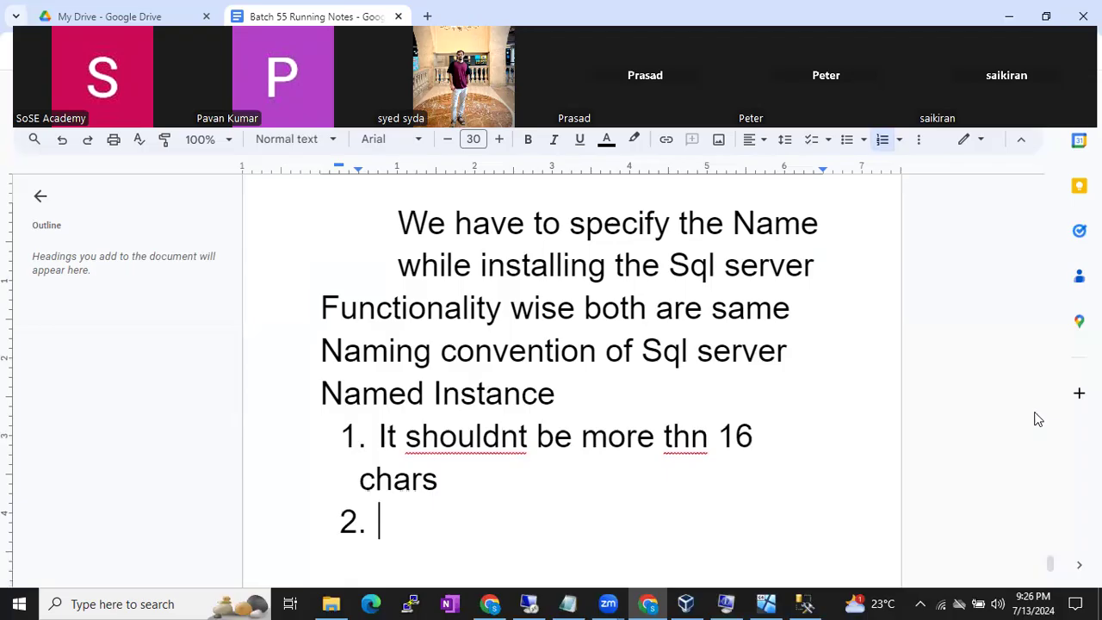
click(691, 438)
text(a)
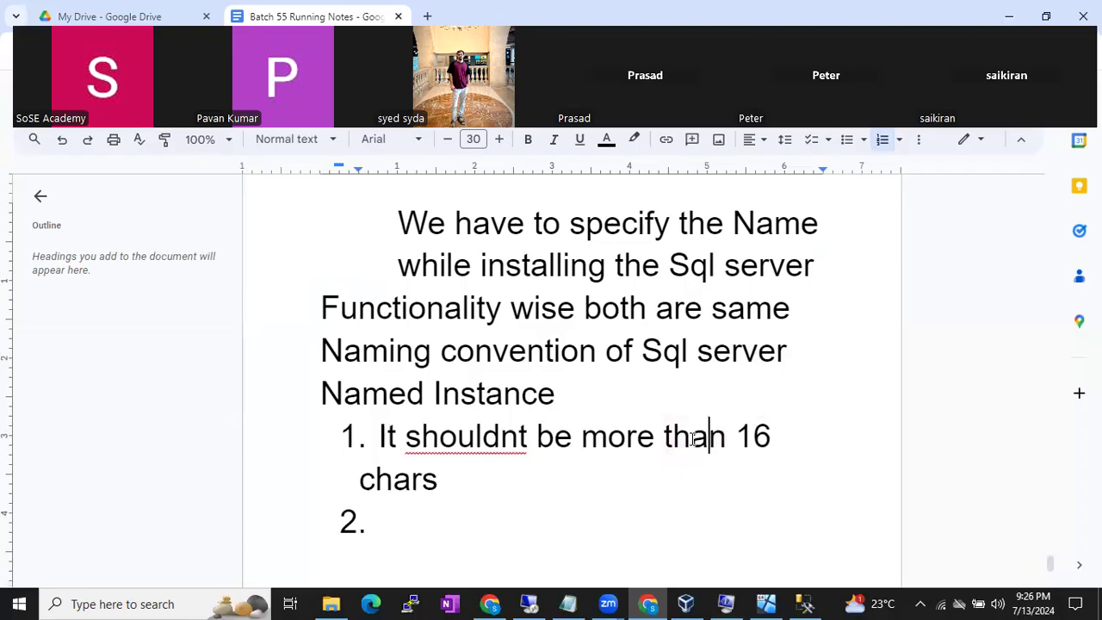
click(579, 485)
click(470, 524)
click(799, 601)
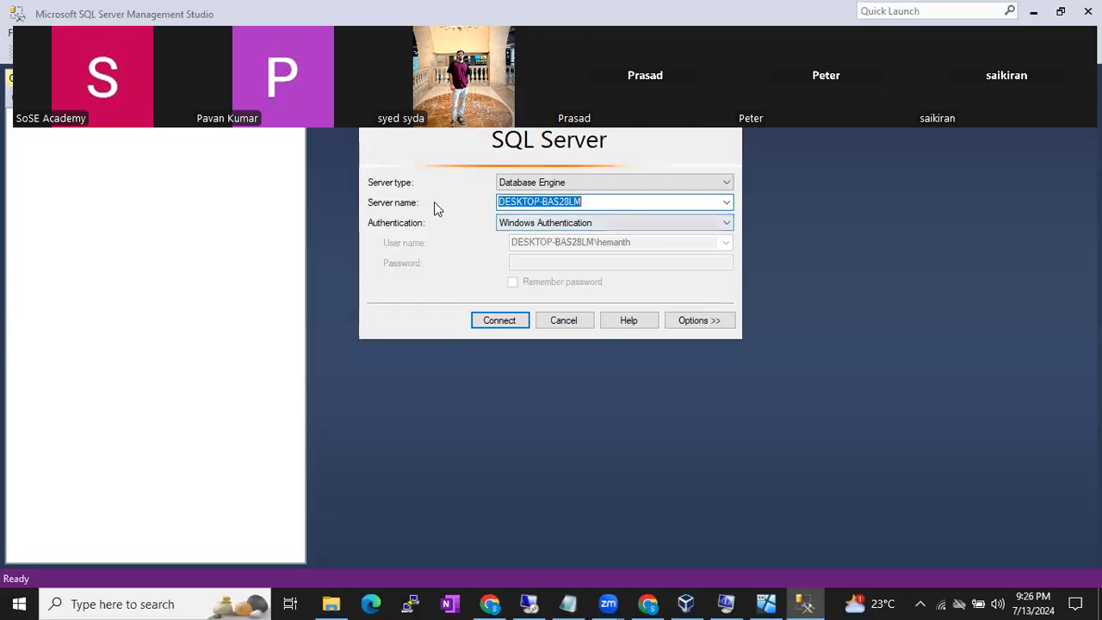
- Highlight machine name DESKTOP-BAS28LM, then pick server DESKTOP-BAS28LM\B42MIGRATIONDEMO from the list
click(606, 205)
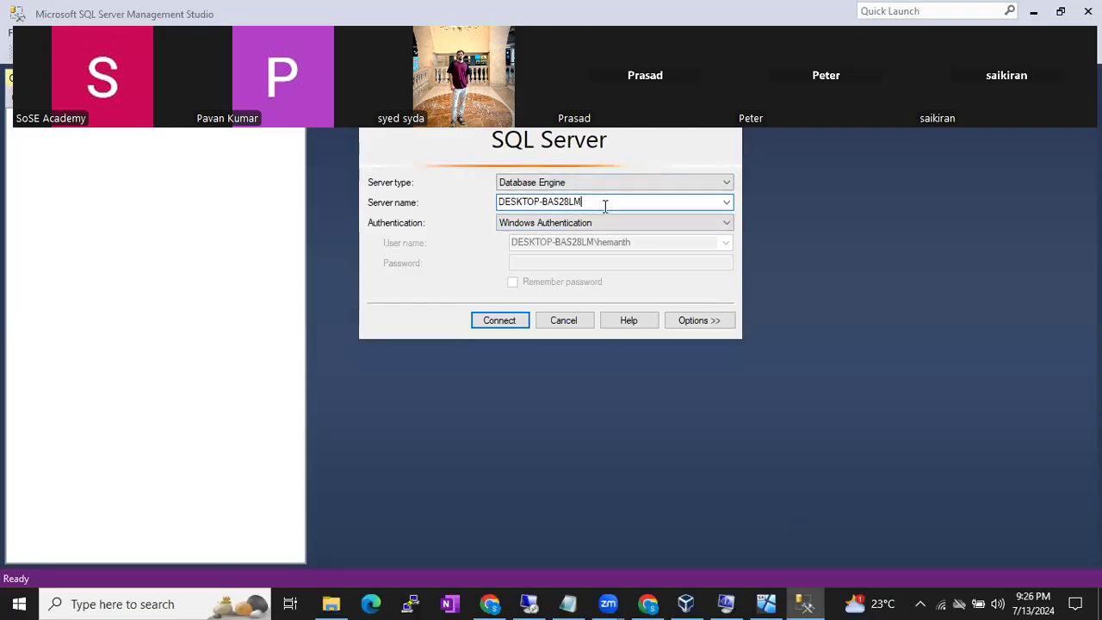
drag(605, 205, 474, 196)
click(604, 200)
drag(603, 197, 474, 192)
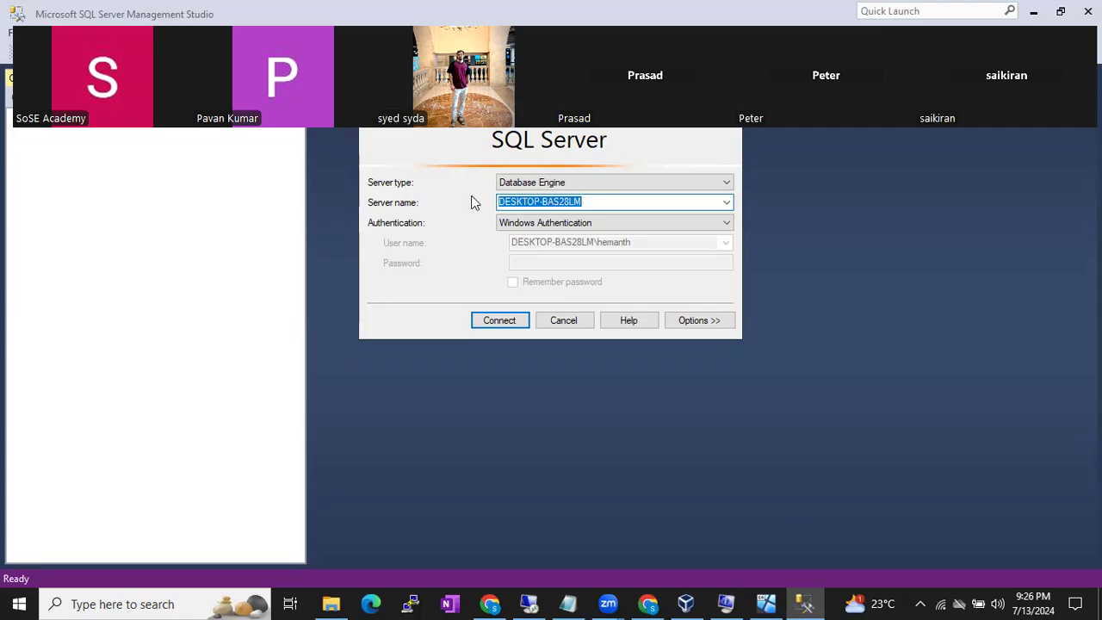
double_click(601, 202)
drag(601, 201, 494, 203)
click(726, 202)
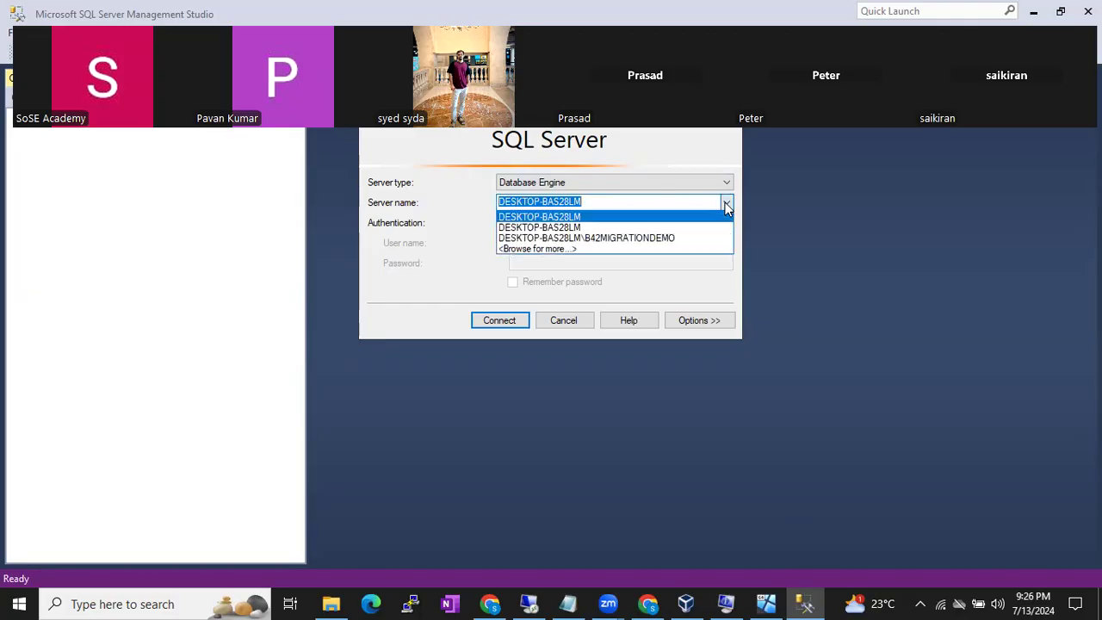
click(572, 238)
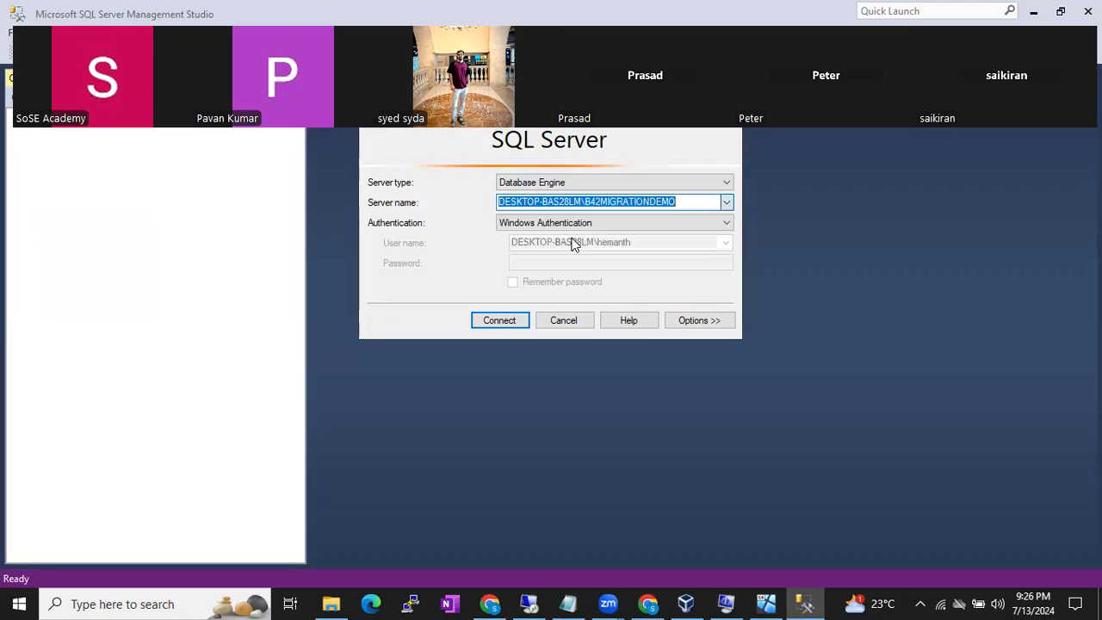
- Highlight the DESKTOP-BAS28LM machine part and B42MIGRATIONDEMO instance part of the server name
click(672, 202)
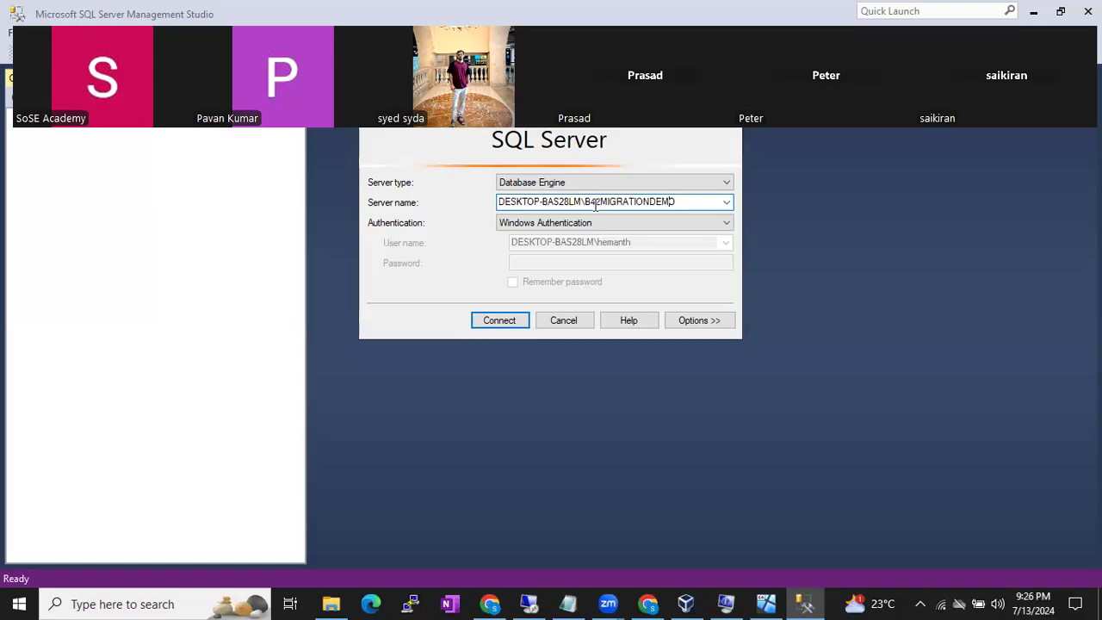
drag(586, 202, 482, 201)
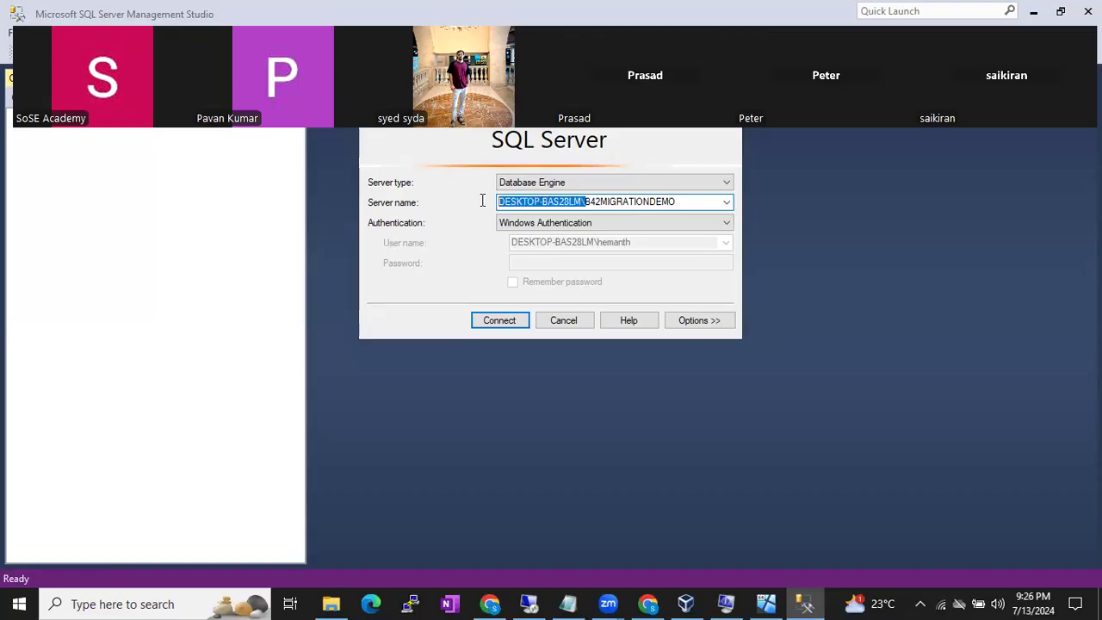
click(582, 200)
drag(587, 202, 482, 202)
click(533, 203)
drag(503, 205, 590, 202)
drag(583, 202, 484, 195)
click(585, 201)
drag(594, 201, 672, 205)
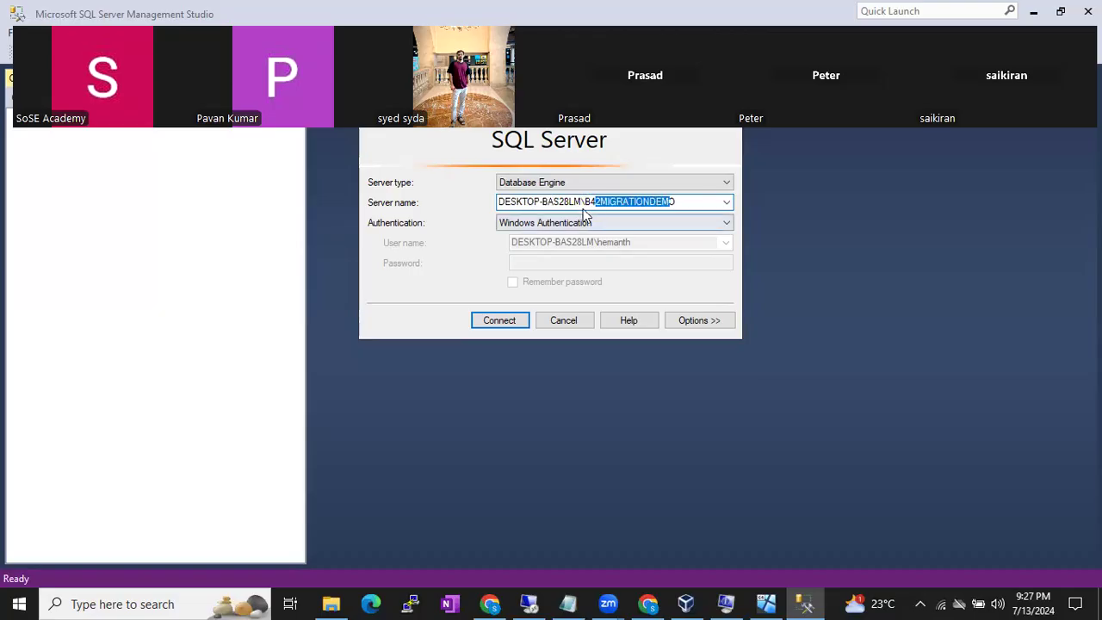
drag(583, 202, 485, 204)
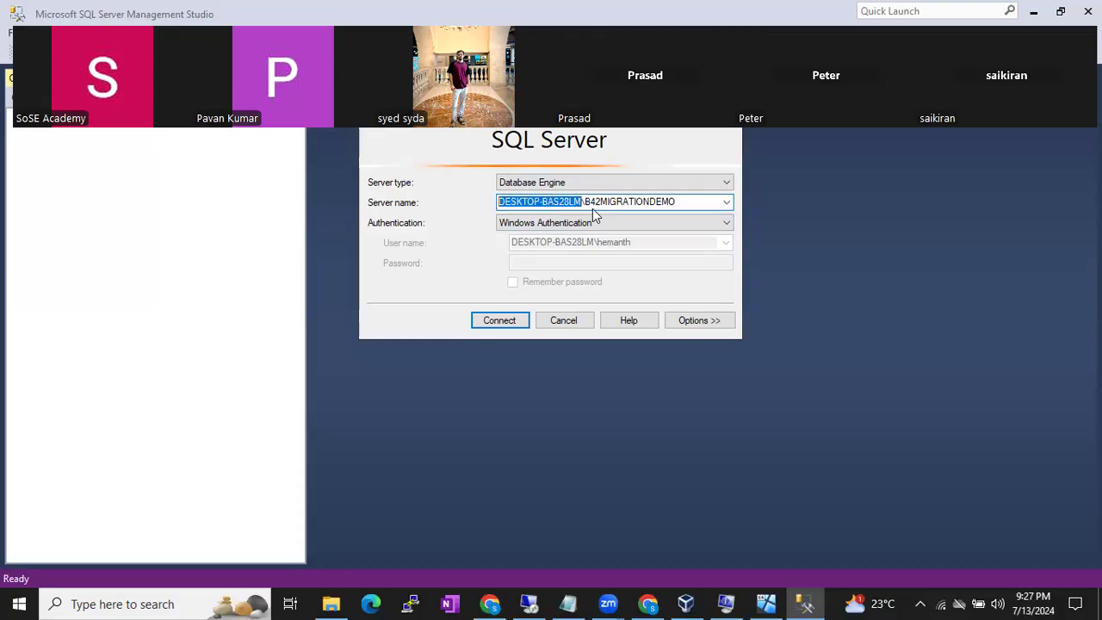
drag(583, 203, 479, 202)
click(726, 202)
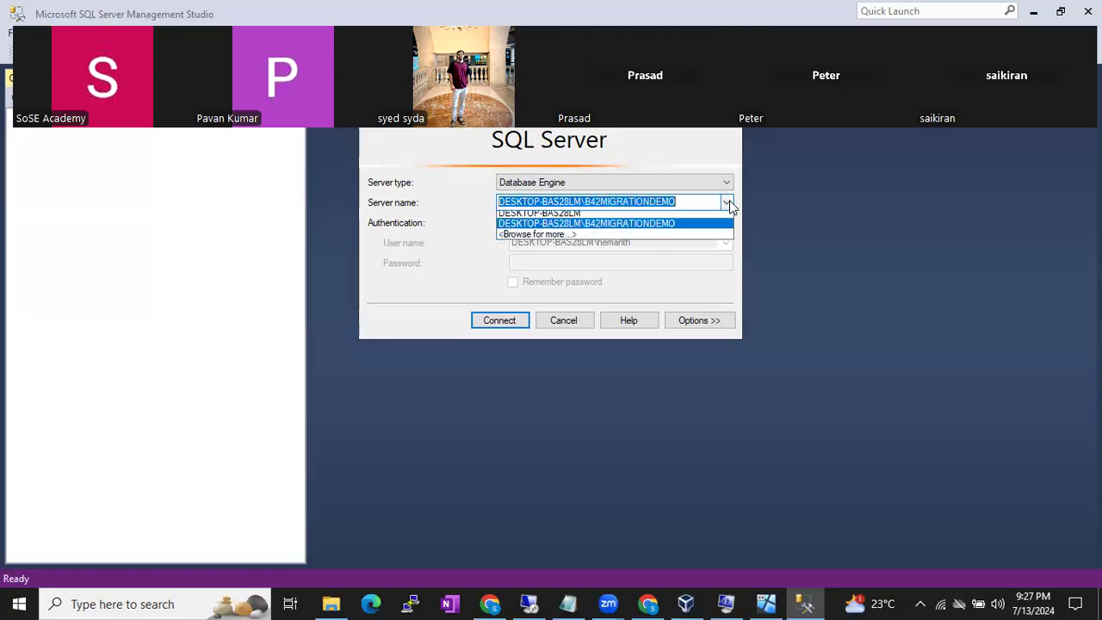
- Choose default instance DESKTOP-BAS28LM, then reopen the server list to compare with the named instance
click(634, 217)
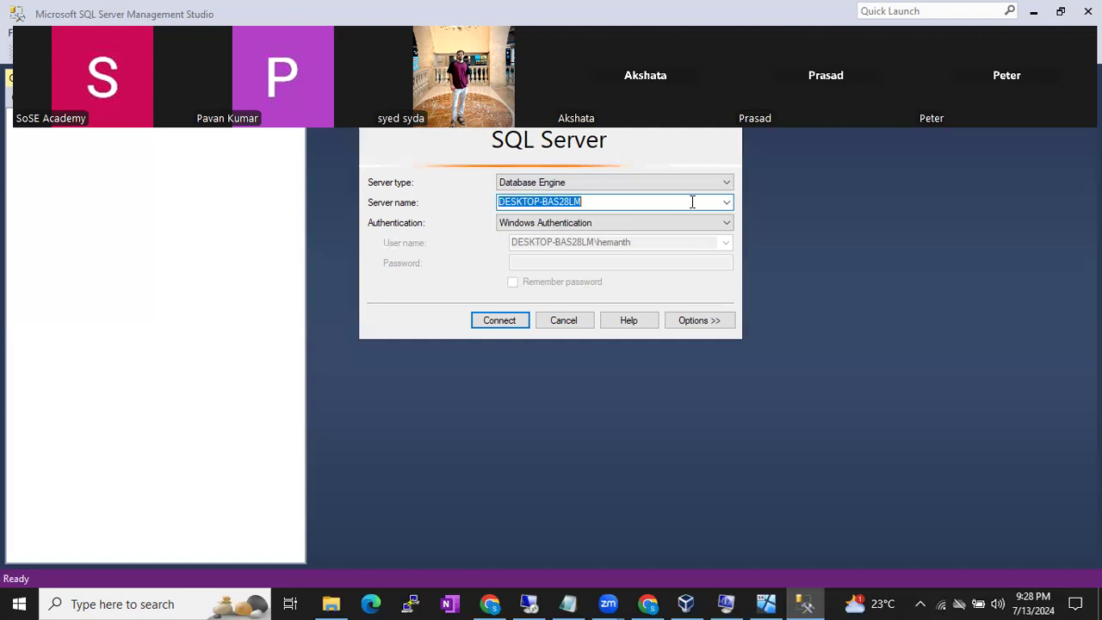
click(727, 203)
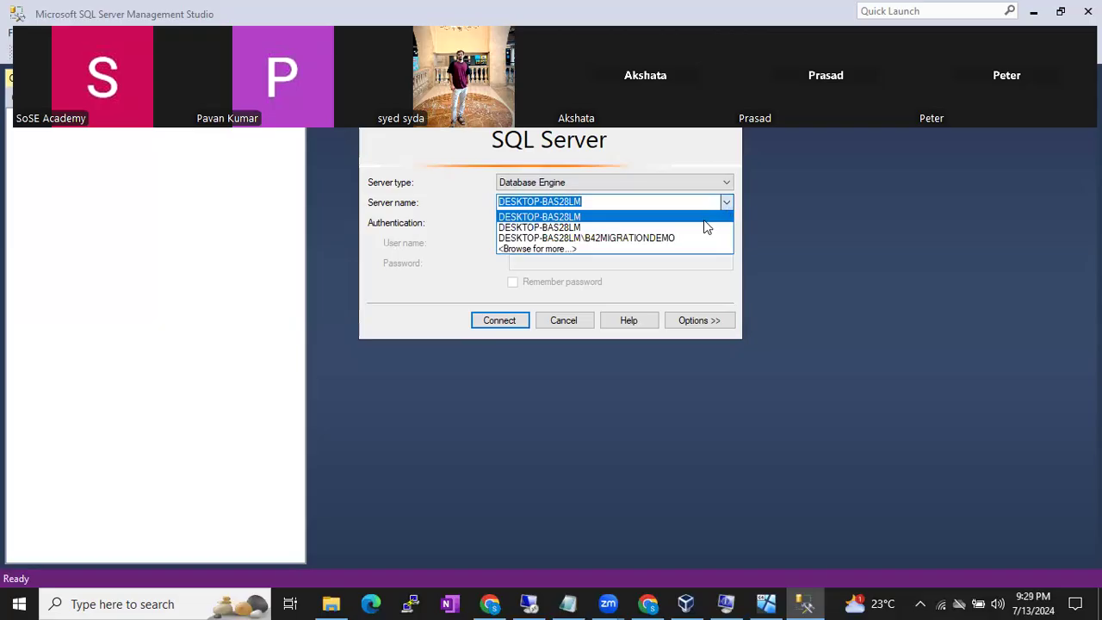
click(705, 220)
click(727, 204)
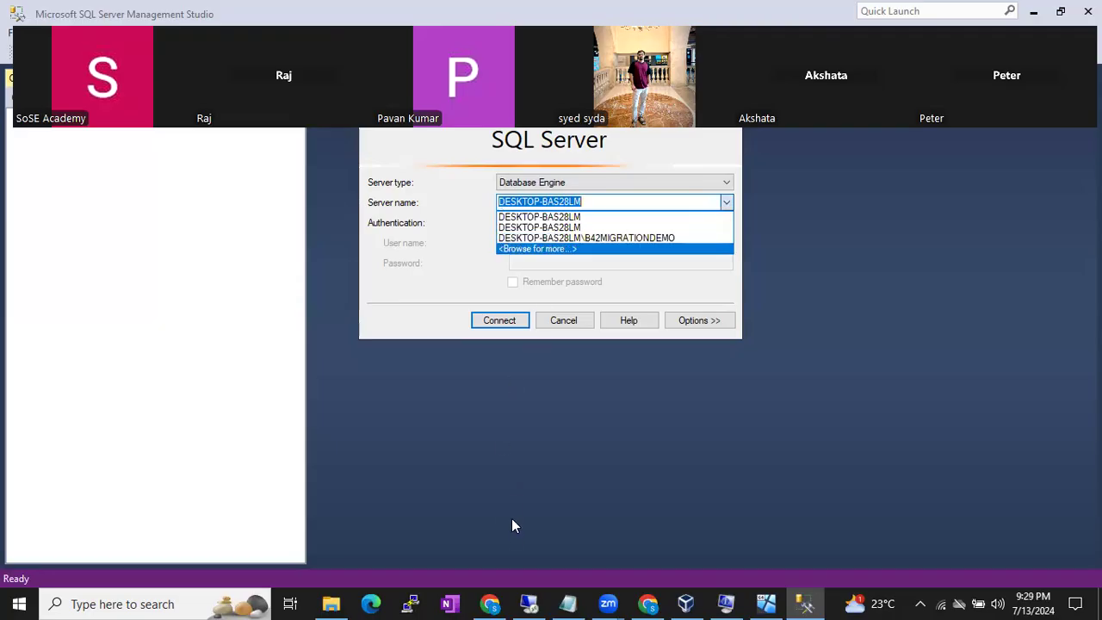
- Add rule 2 'It shoudnt start with No.s' and begin rule 3 'It will not accept any spe'
key(alt+Tab)
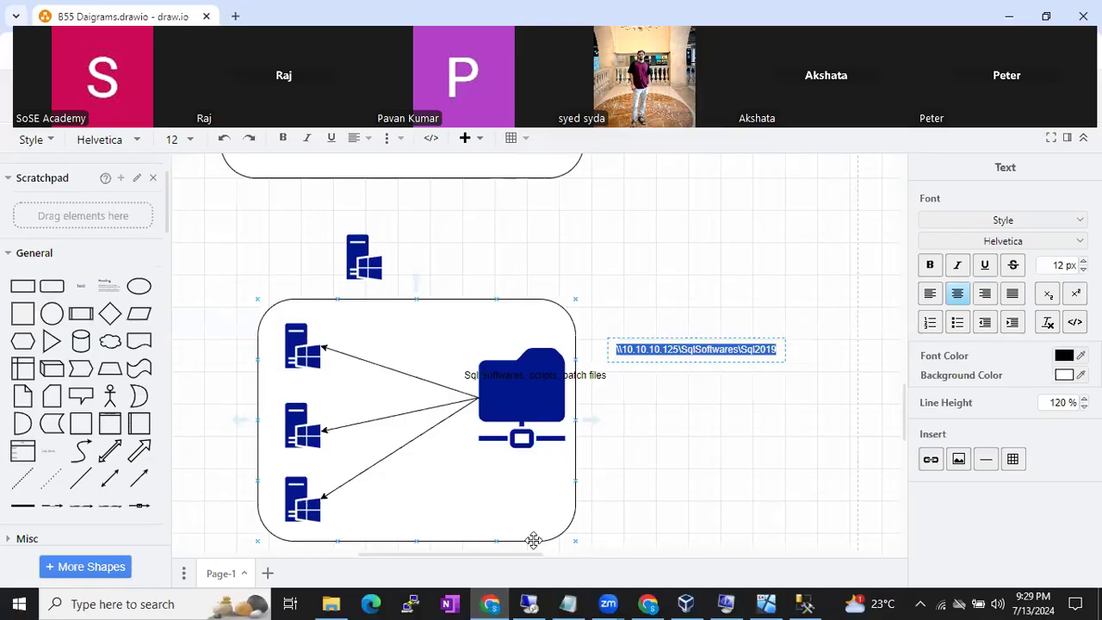
click(650, 603)
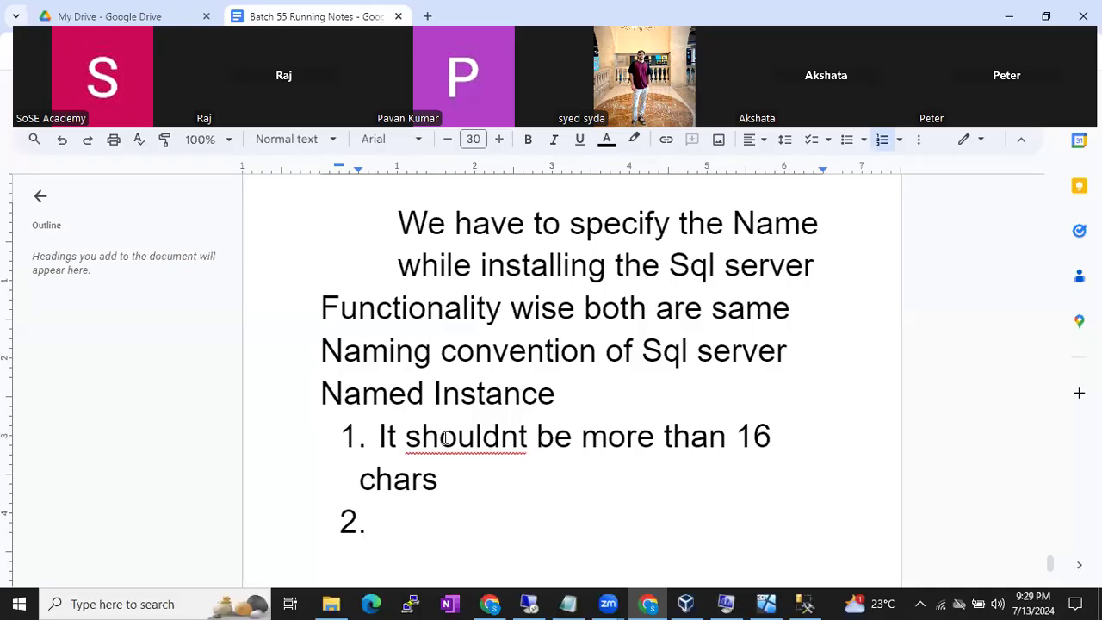
text(It s)
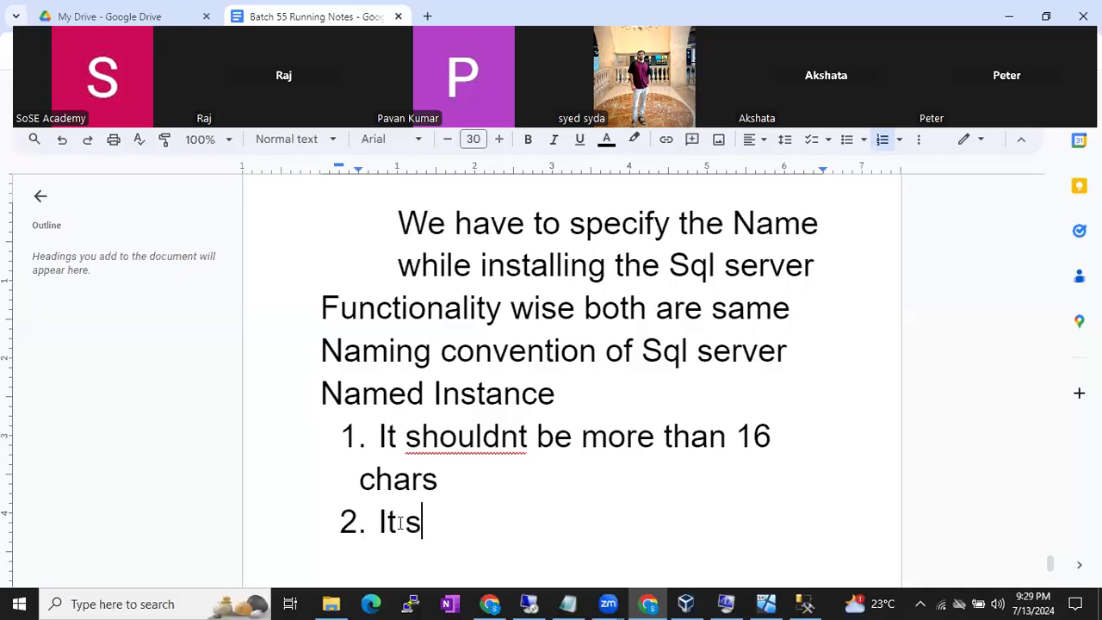
text(houdno)
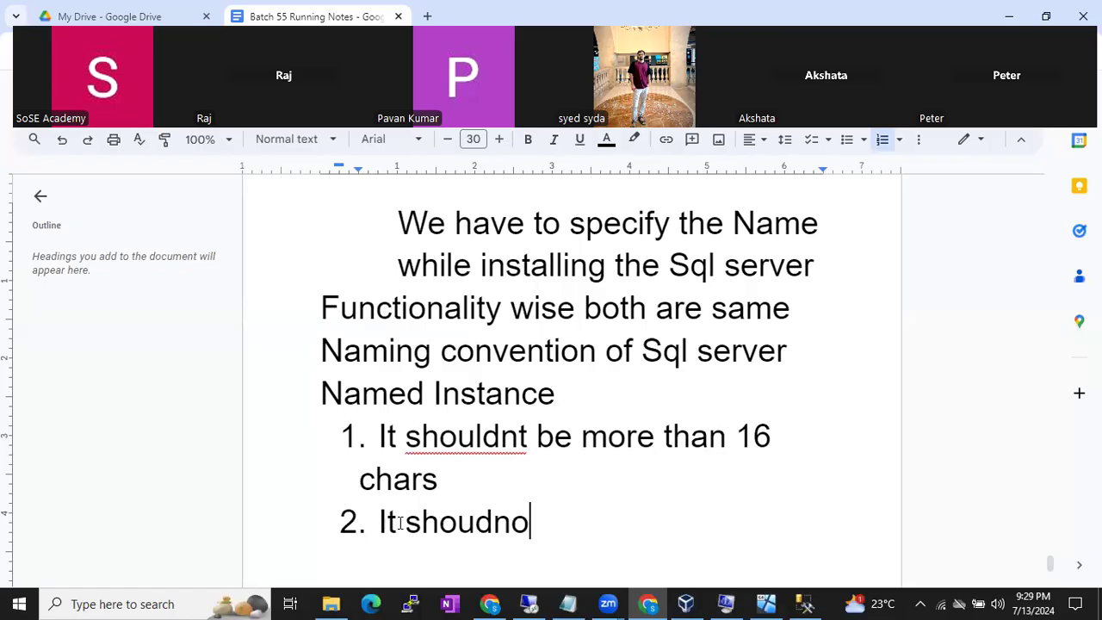
key(BackSpace)
key(BackSpace)
text(nt st)
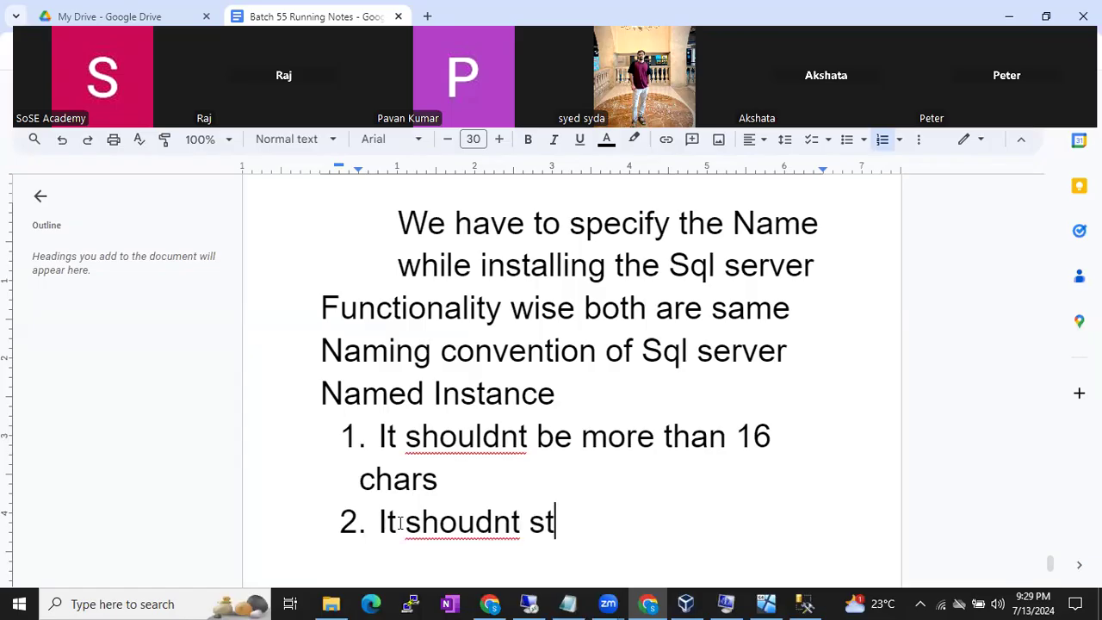
text(art with No.s)
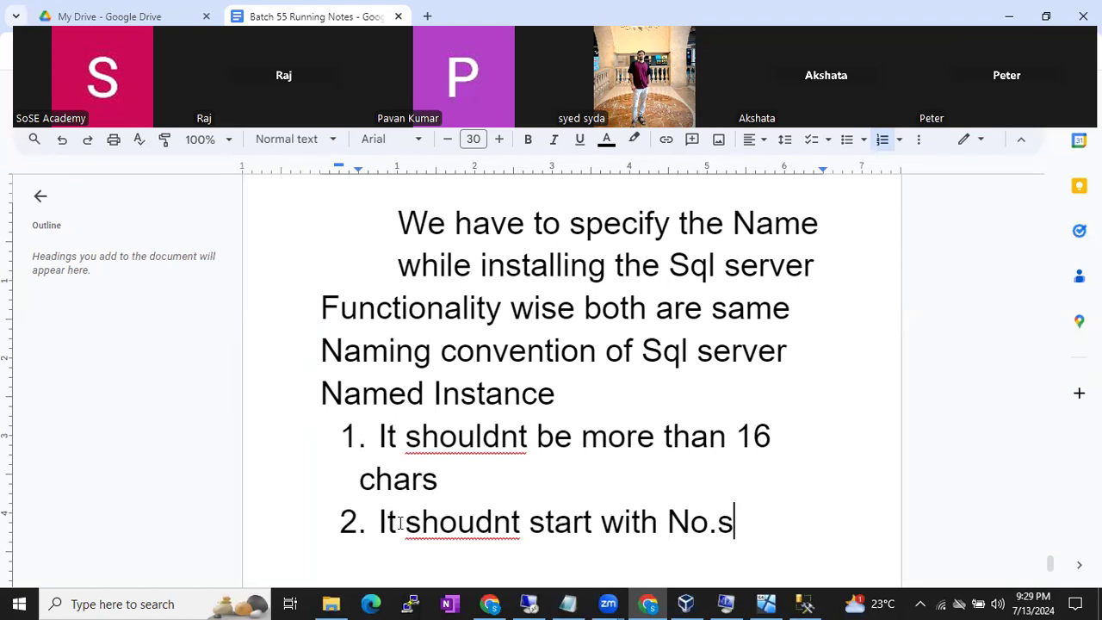
key(Return)
text(It will no)
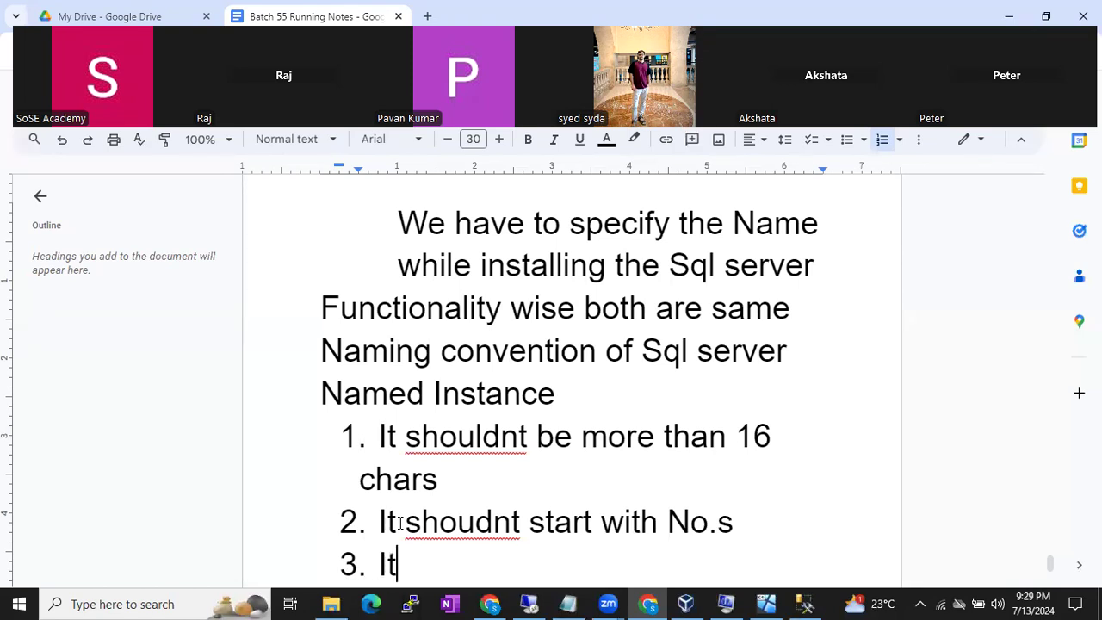
text(t accept any)
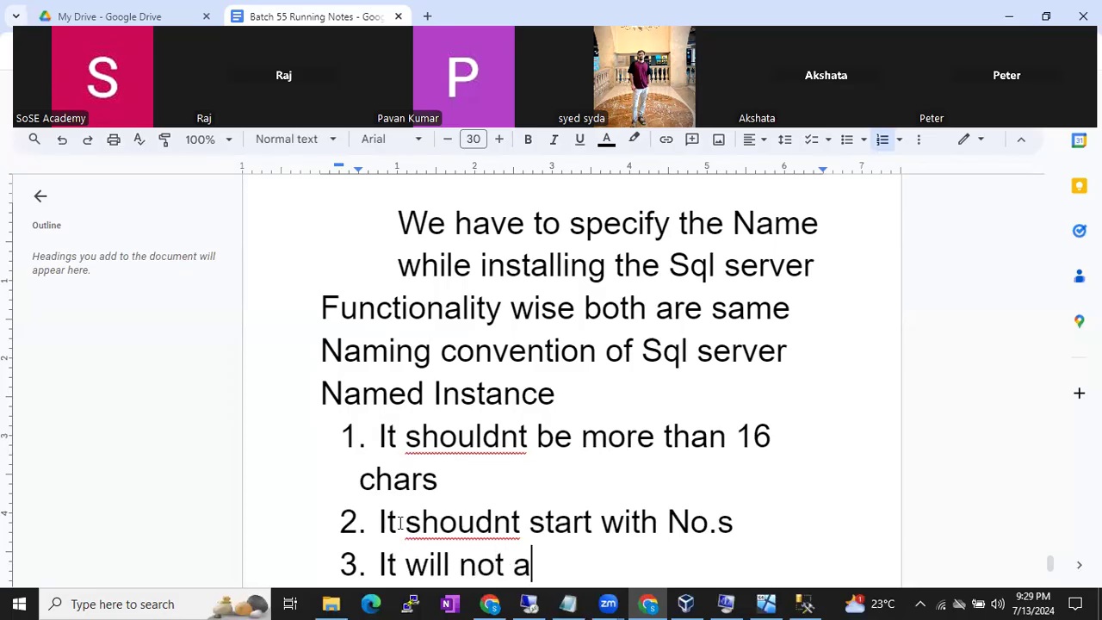
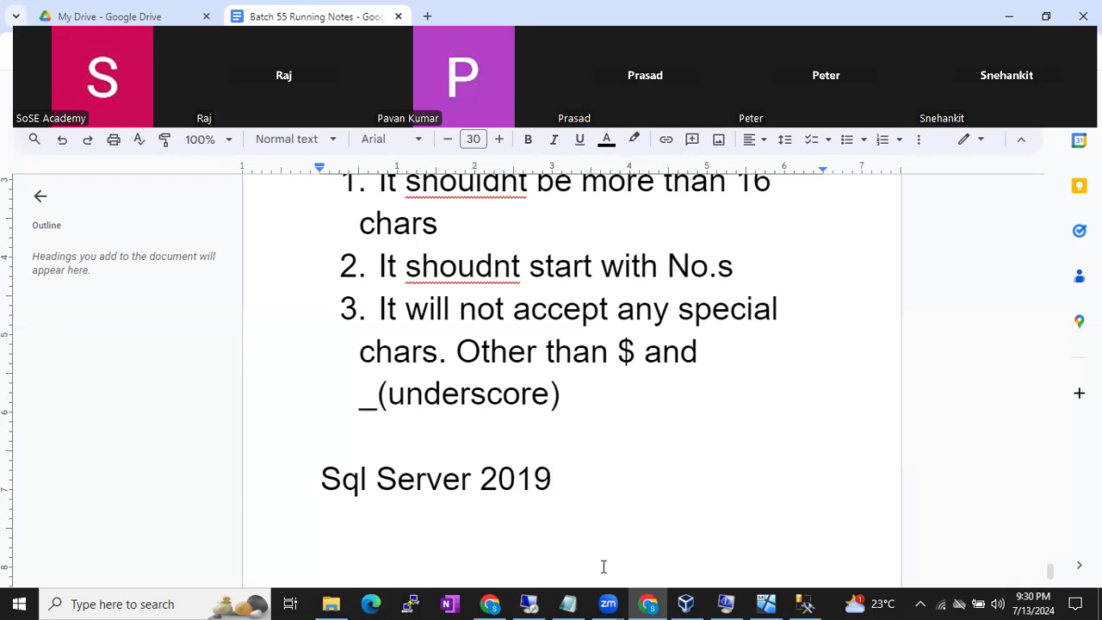
- Replace the spaces in 'Sql Server 2019' with $ and _ to get Sql$Server_2019
drag(367, 479, 380, 481)
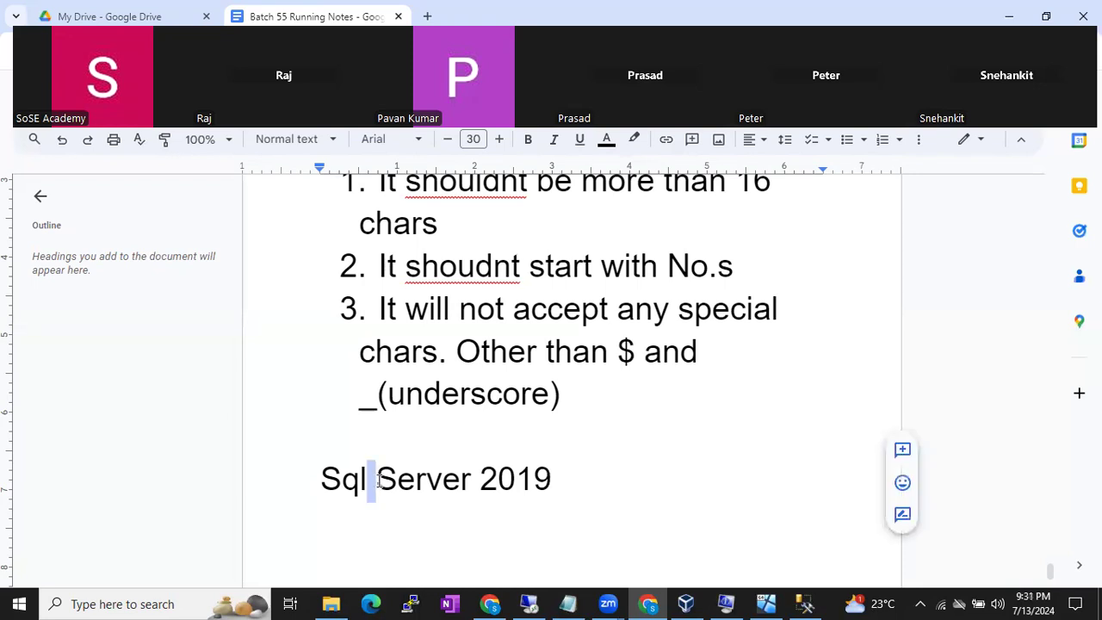
drag(473, 481, 484, 484)
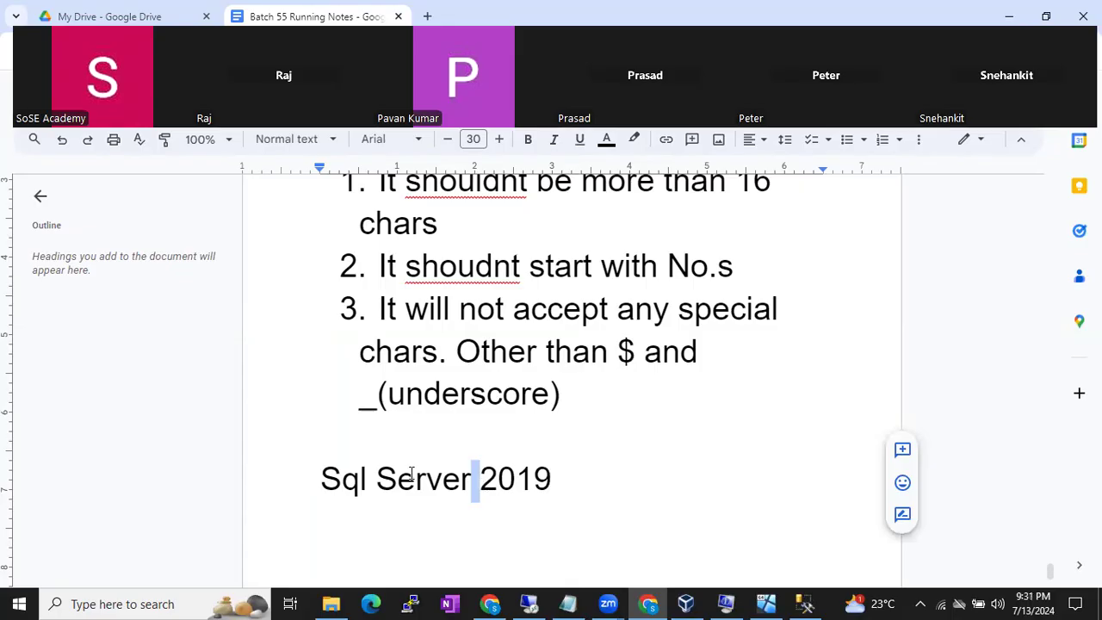
click(383, 475)
key(BackSpace)
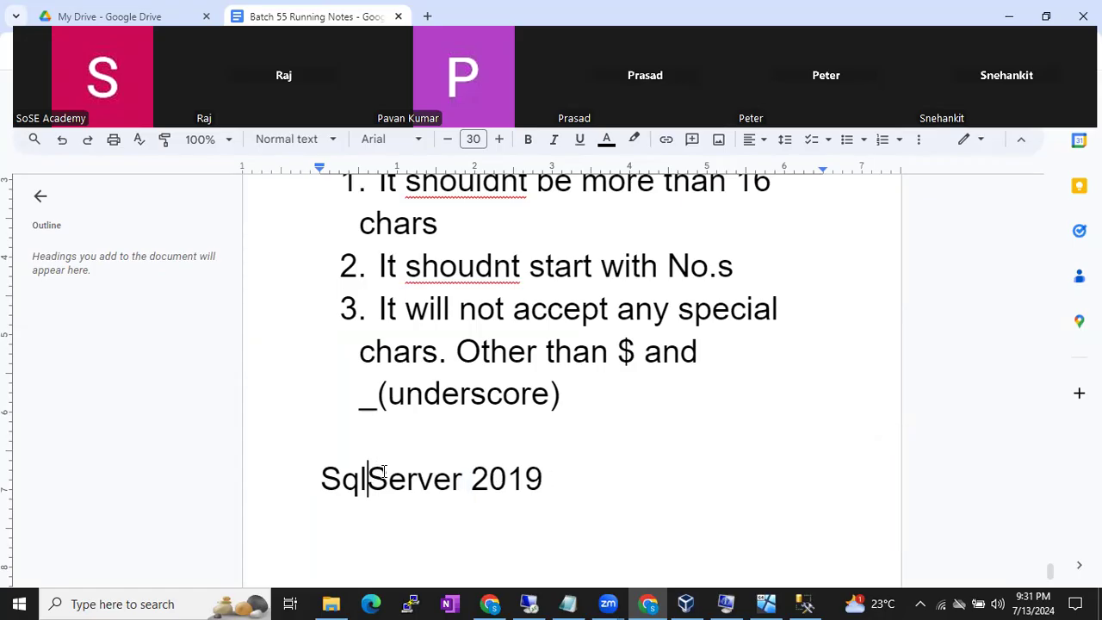
text($)
key(Right)
key(Right)
key(Right)
key(Right)
key(Right)
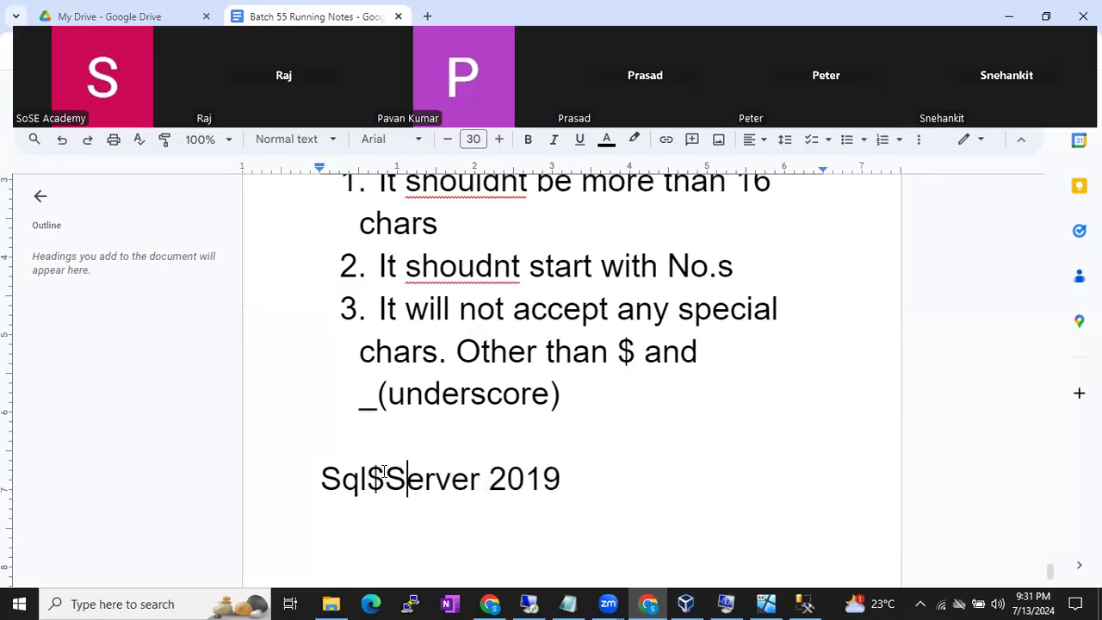
key(Right)
key(Delete)
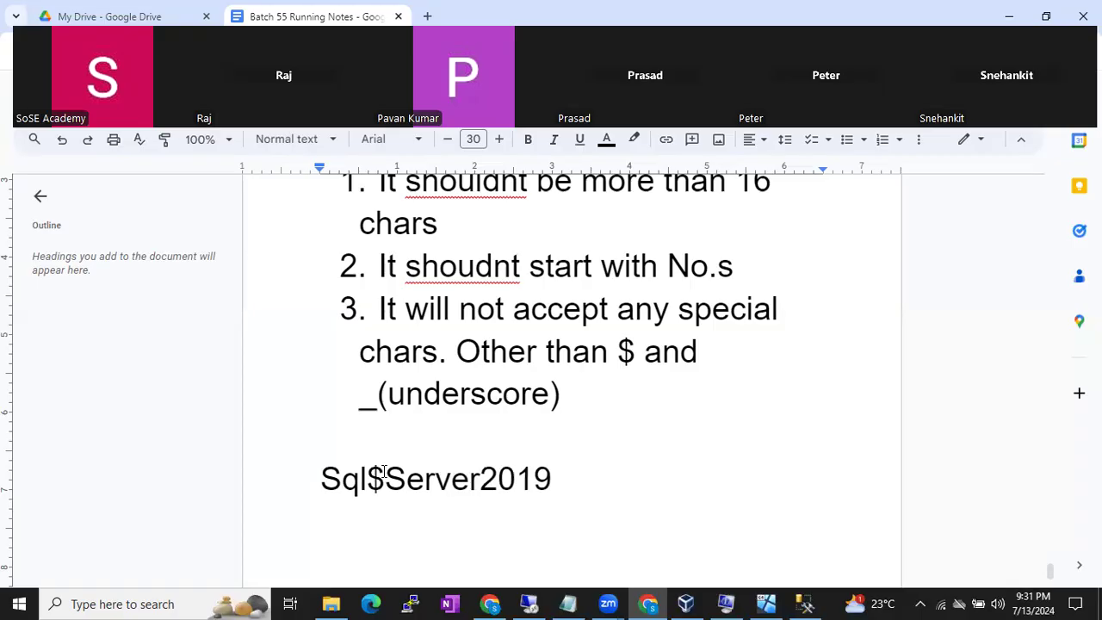
text(_)
key(Right)
key(Right)
key(Right)
key(Right)
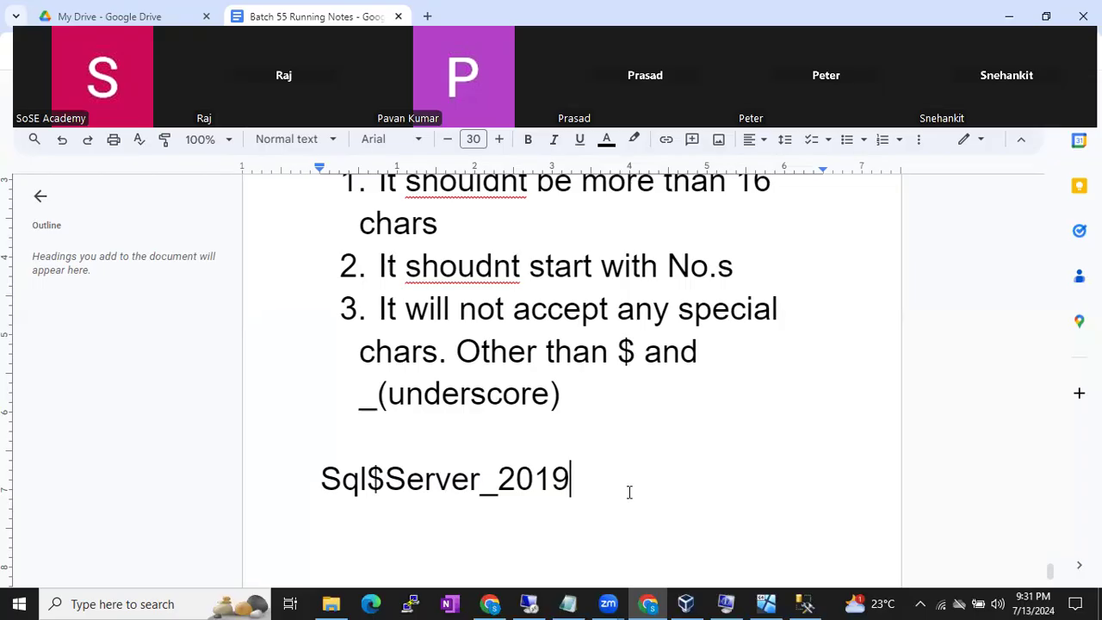
- Overwrite the $ with & so the example reads Sql&Server_2019
click(369, 480)
drag(369, 480, 384, 481)
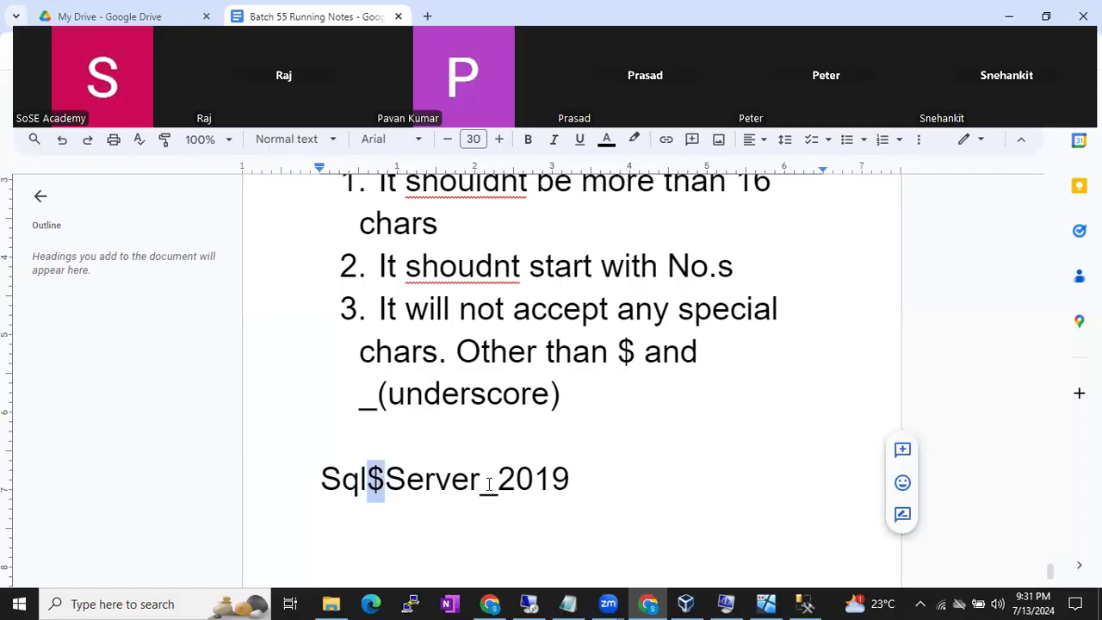
click(390, 482)
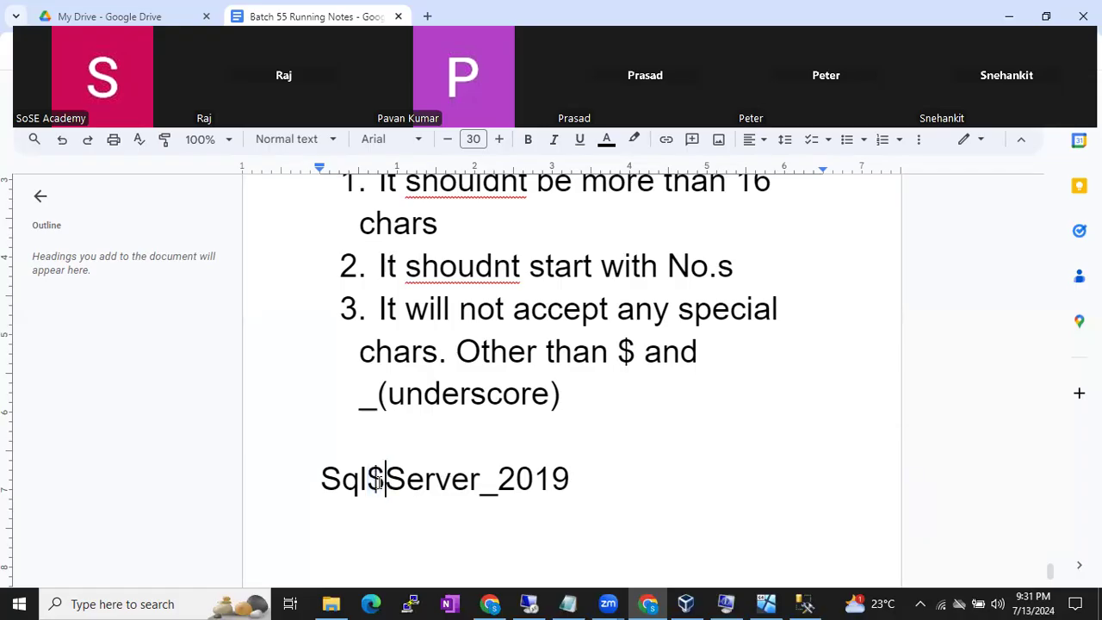
double_click(376, 480)
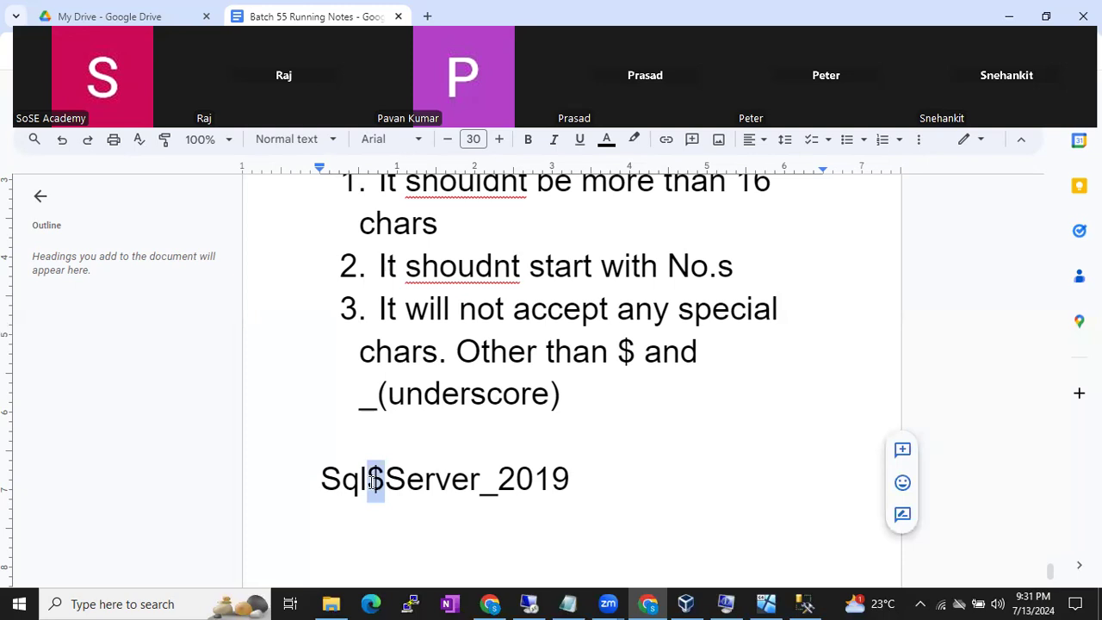
text(&)
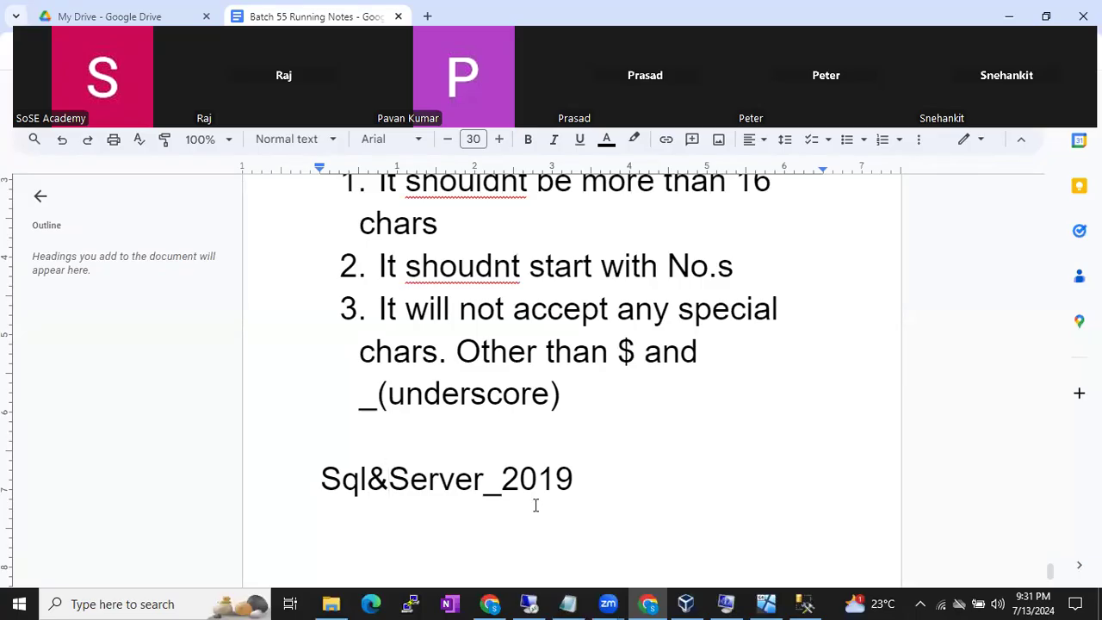
click(531, 603)
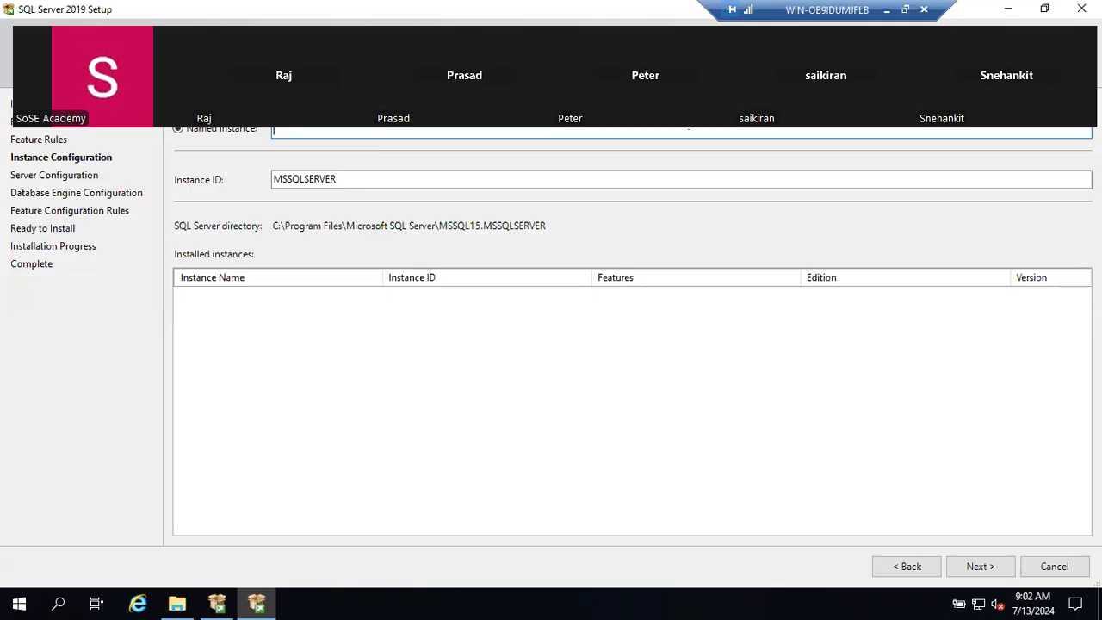
- In the notes, highlight the '1 Default Instance' and '49 Named Instance' lines
click(887, 10)
scroll(647, 285, up, 10)
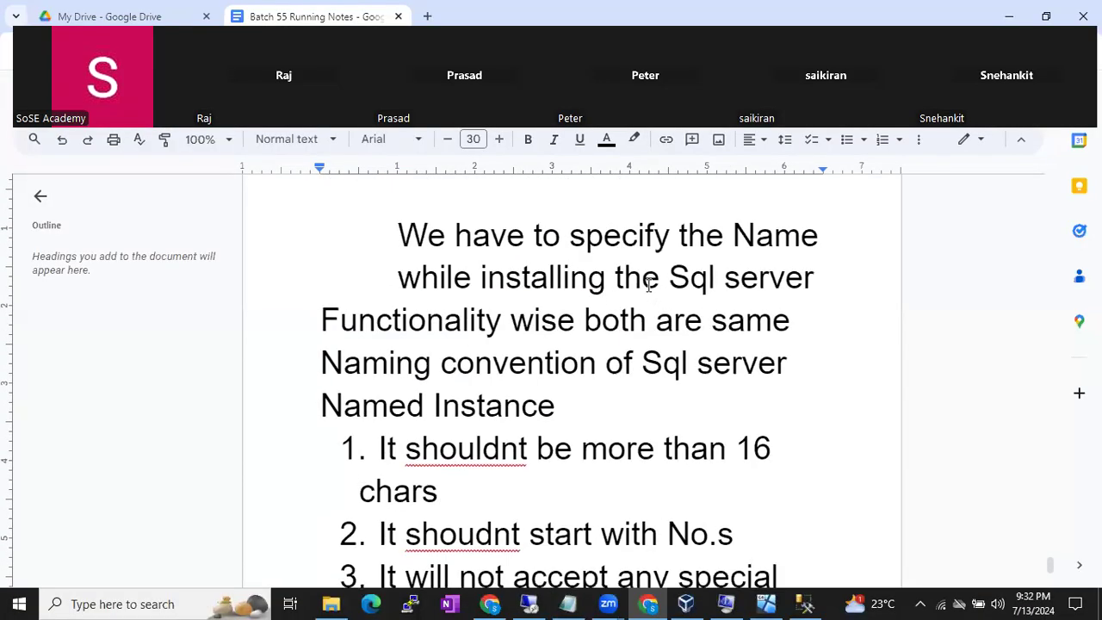
scroll(648, 284, up, 4)
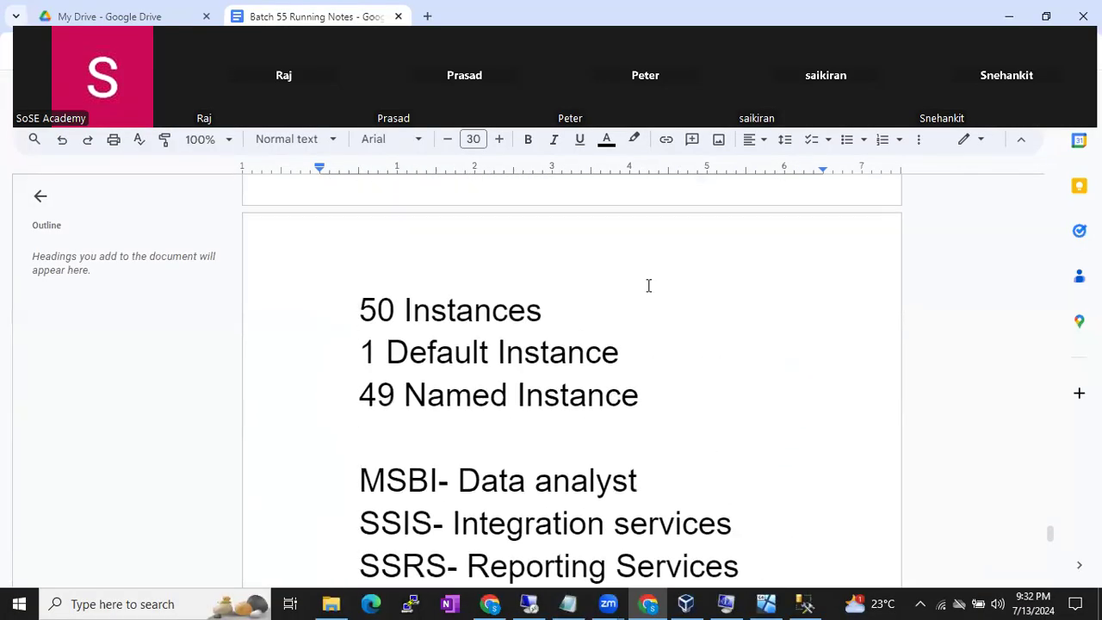
drag(680, 408, 342, 372)
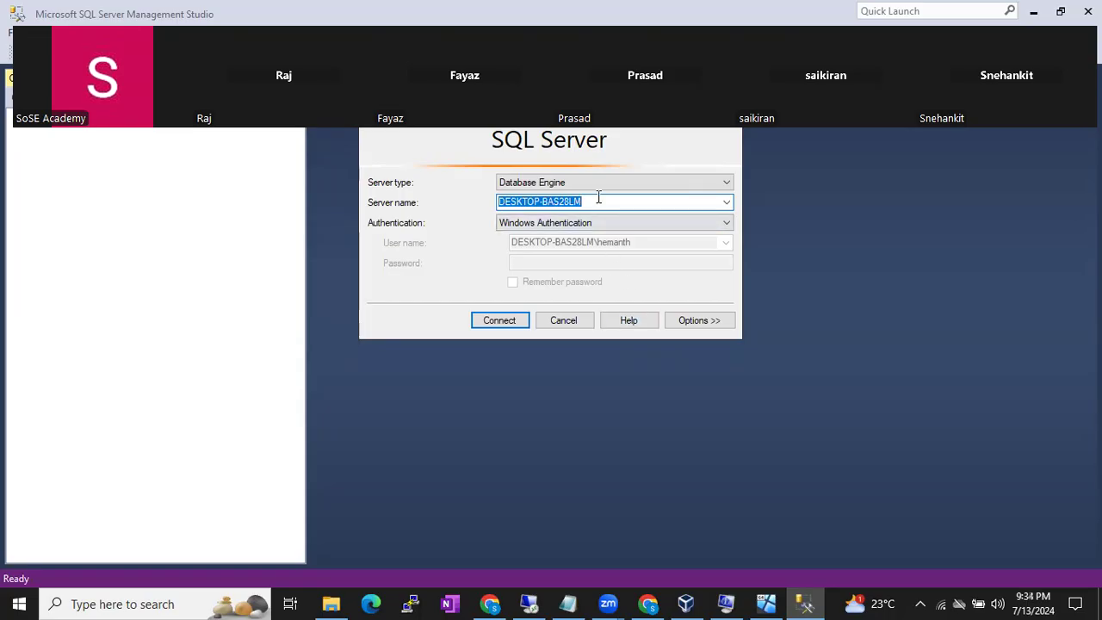
- Highlight server name DESKTOP-BAS28LM in SSMS, then pick Default instance in the remote Setup wizard
drag(607, 201, 481, 215)
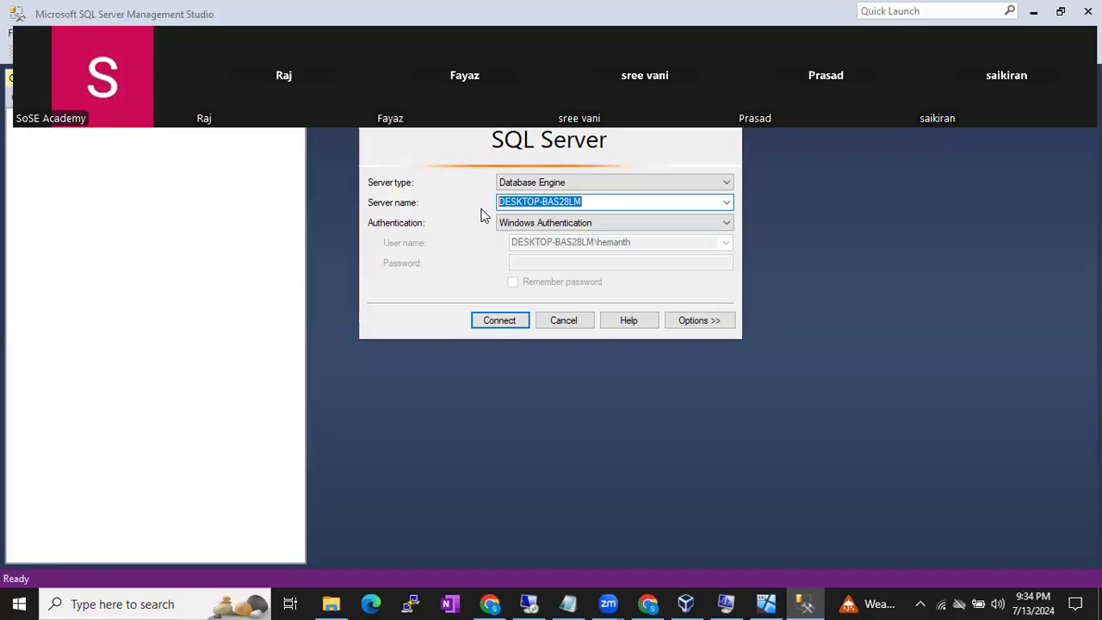
click(529, 604)
click(178, 109)
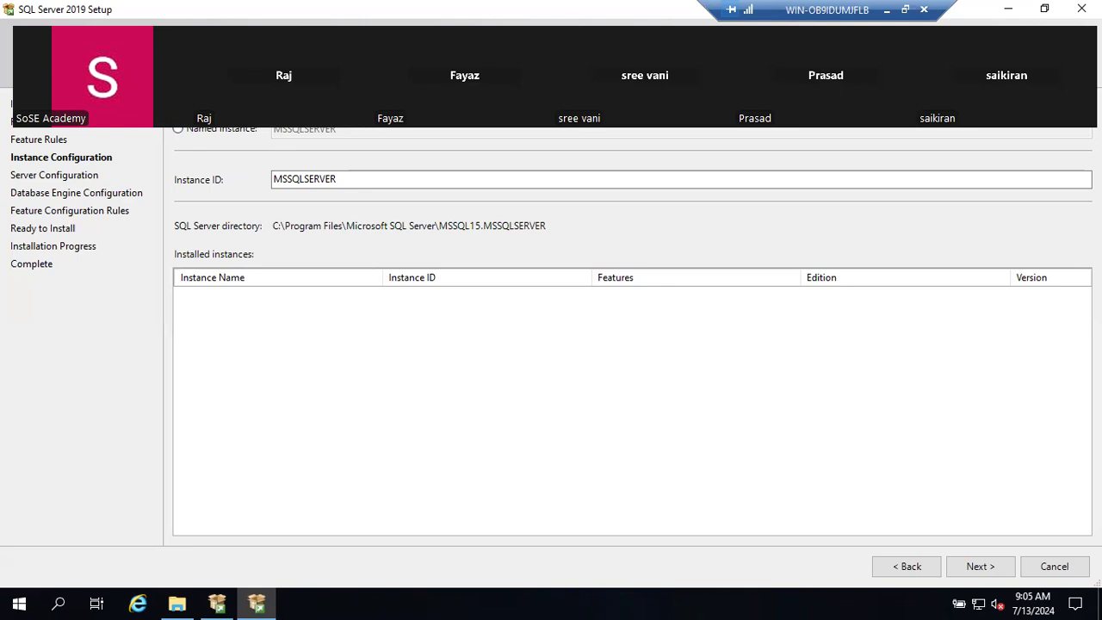
- Toggle to Named instance and back to Default instance MSSQLSERVER, then continue past Instance Configuration
click(242, 131)
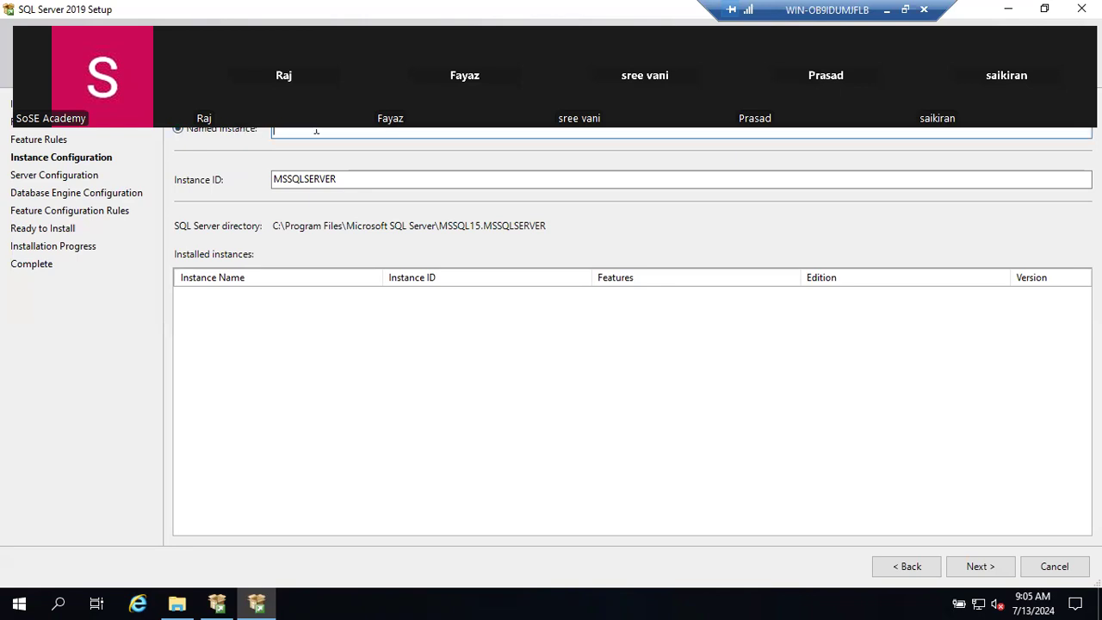
click(216, 110)
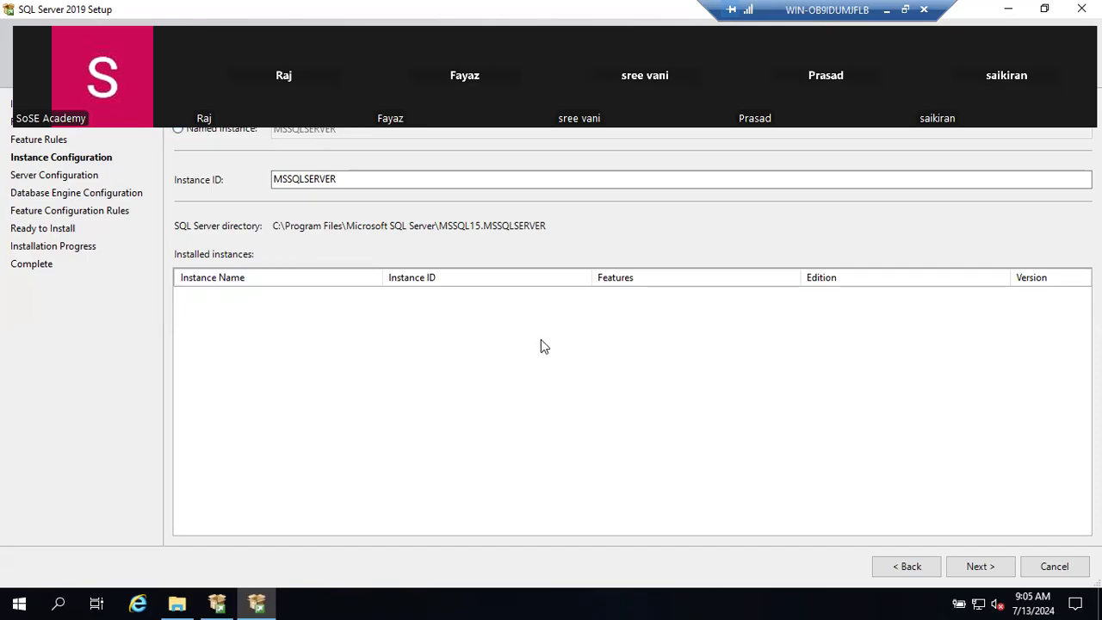
click(981, 567)
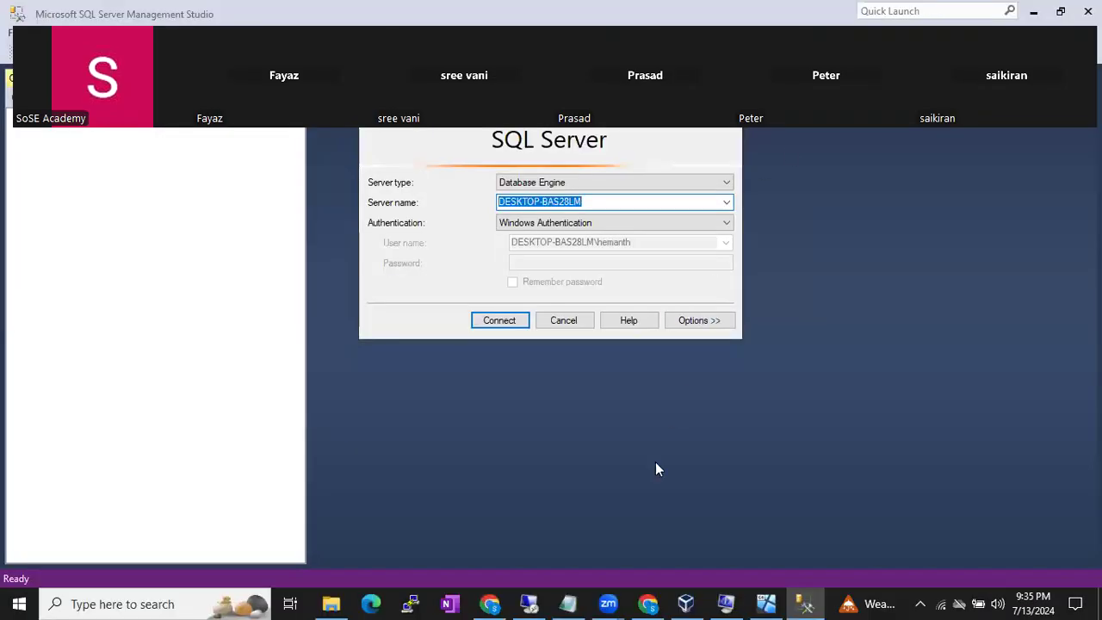
- Highlight the Sql&Server_2019 example in the notes, then return to the remote Server Configuration page
click(650, 605)
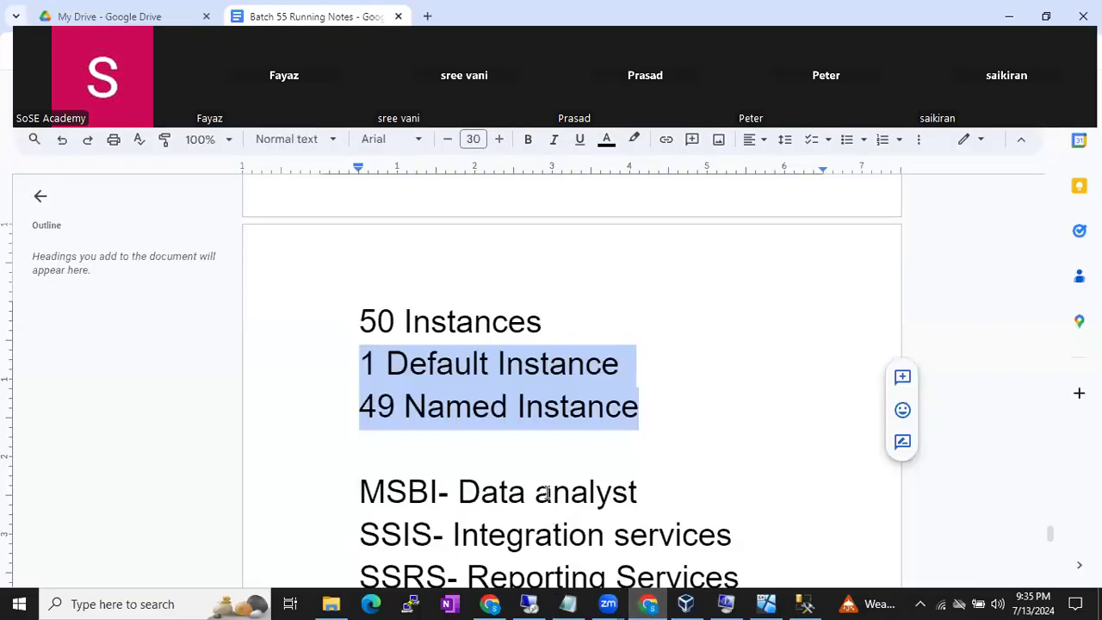
scroll(547, 488, down, 7)
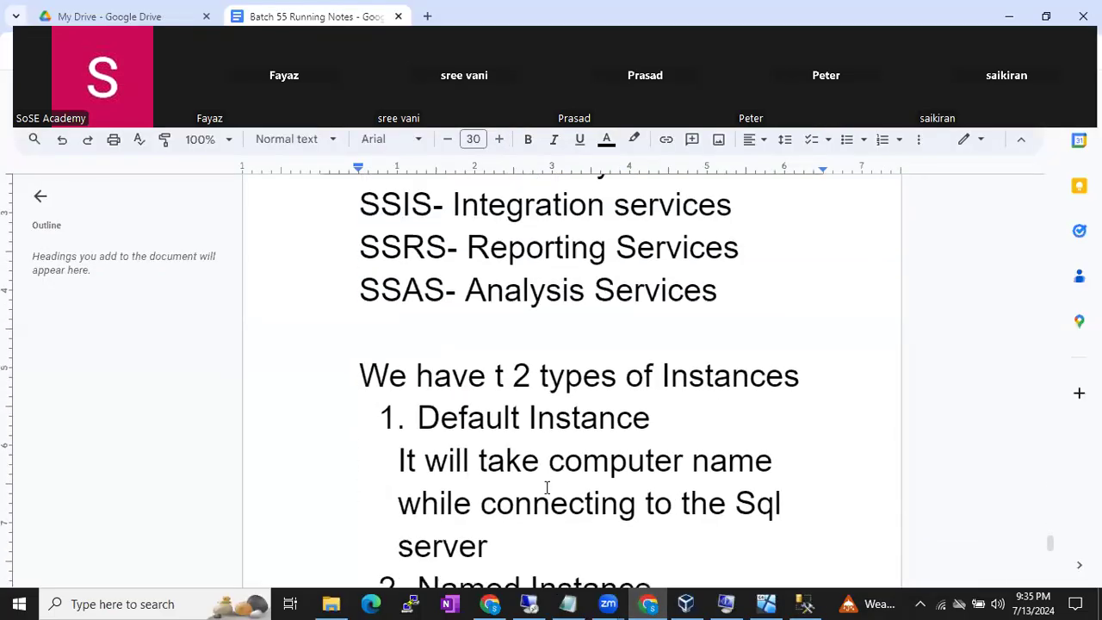
scroll(548, 488, down, 7)
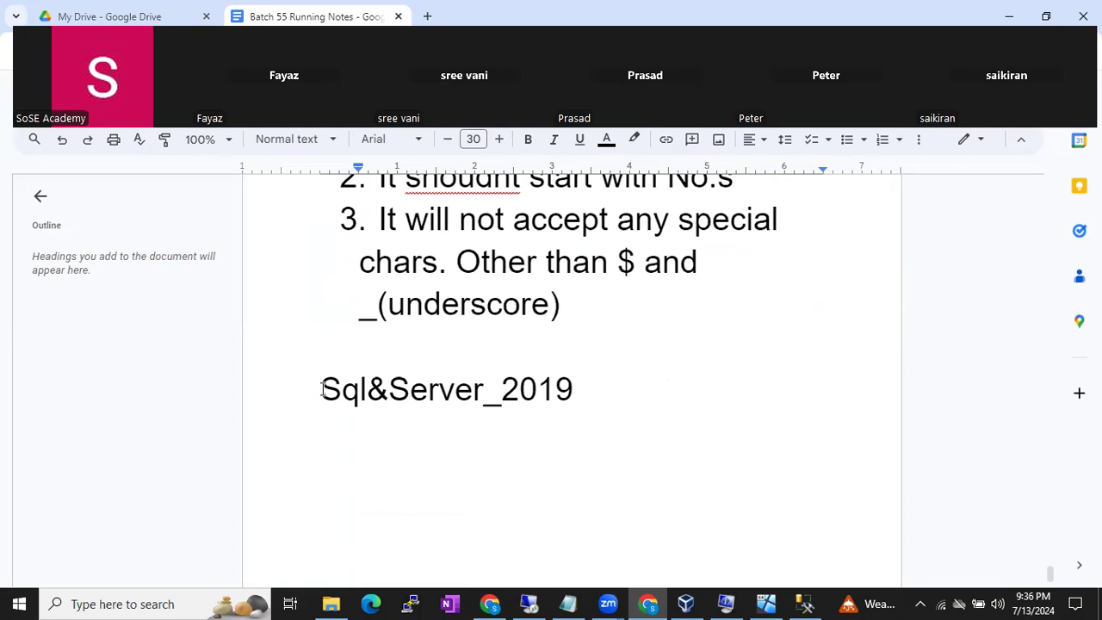
drag(320, 389, 357, 389)
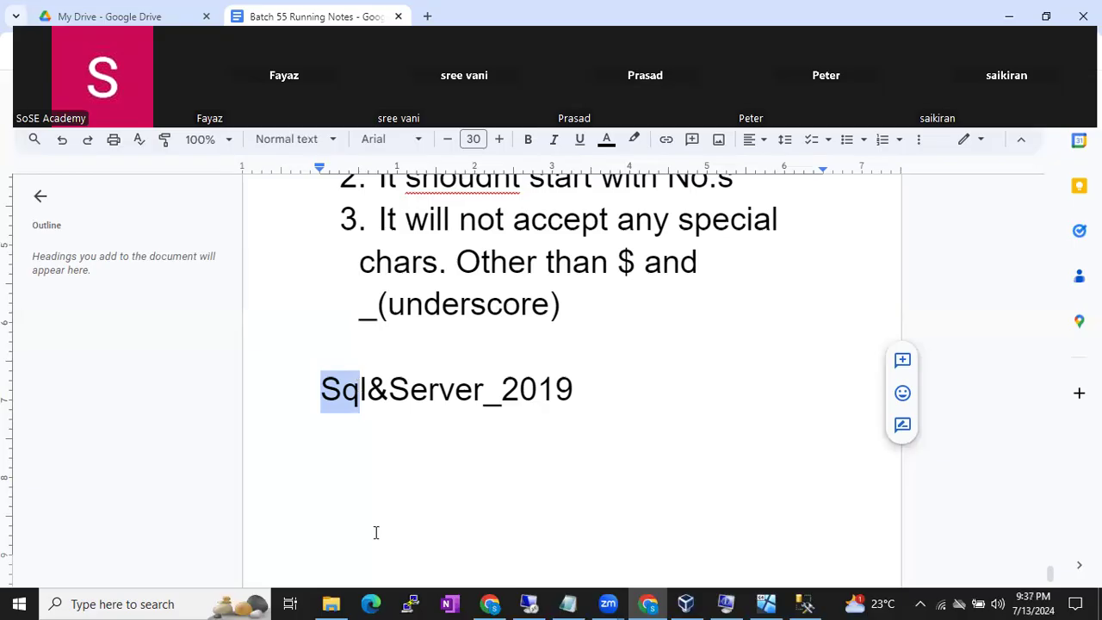
click(529, 603)
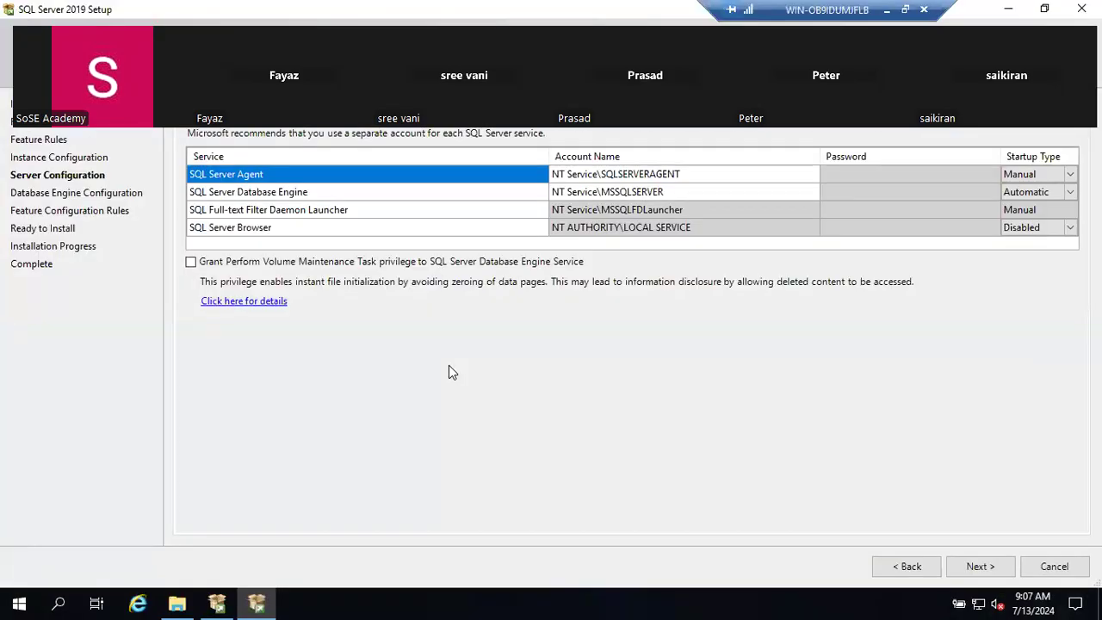
- Type a new 'Service Account' line under Sql&Server_2019 in the notes
click(888, 11)
click(715, 426)
key(Return)
text(Servic)
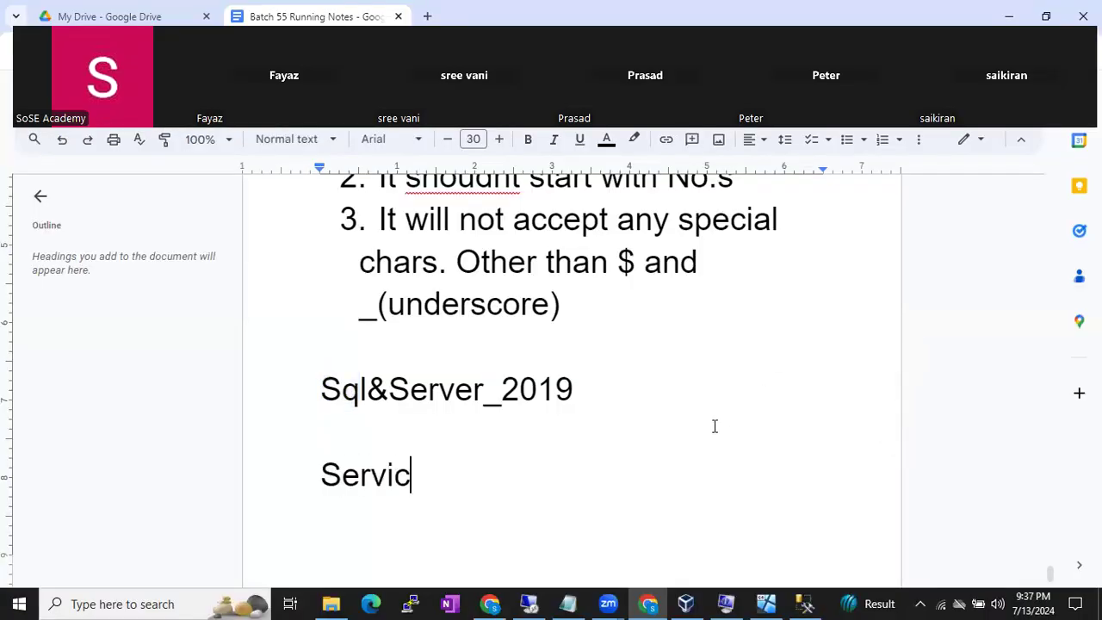
text(e Account)
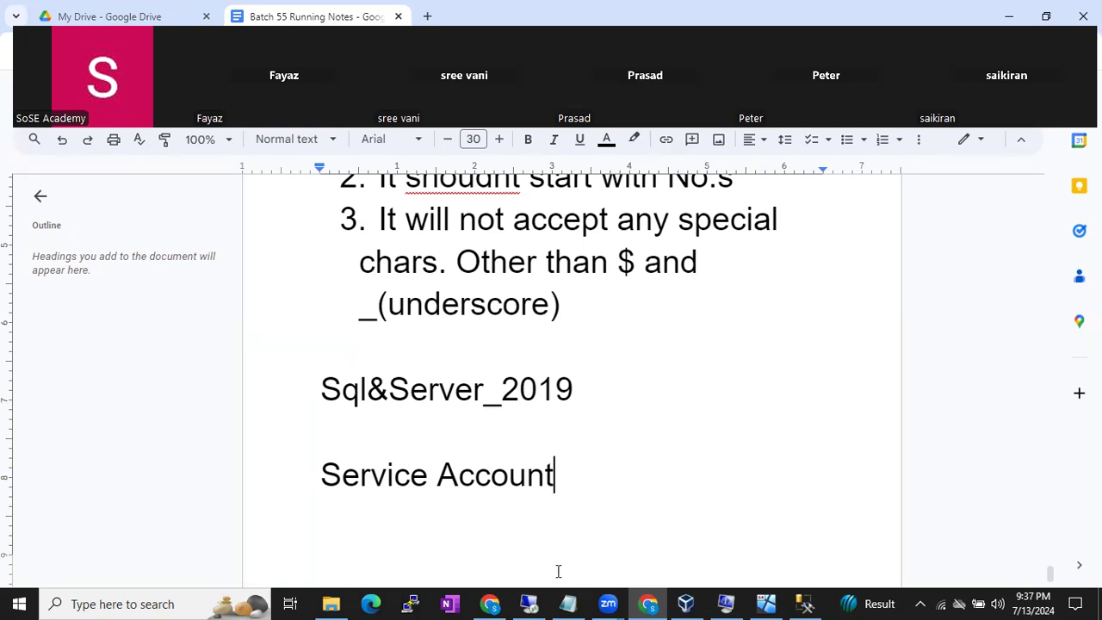
click(529, 603)
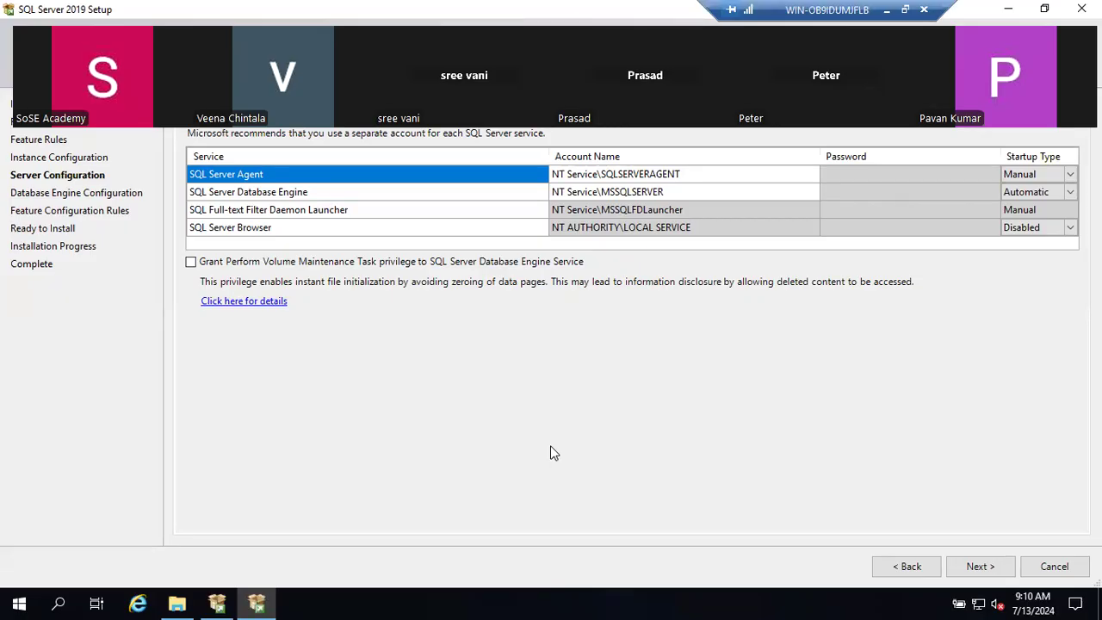
- Minimise the remote session to bring the Google Docs notes to the front
click(887, 11)
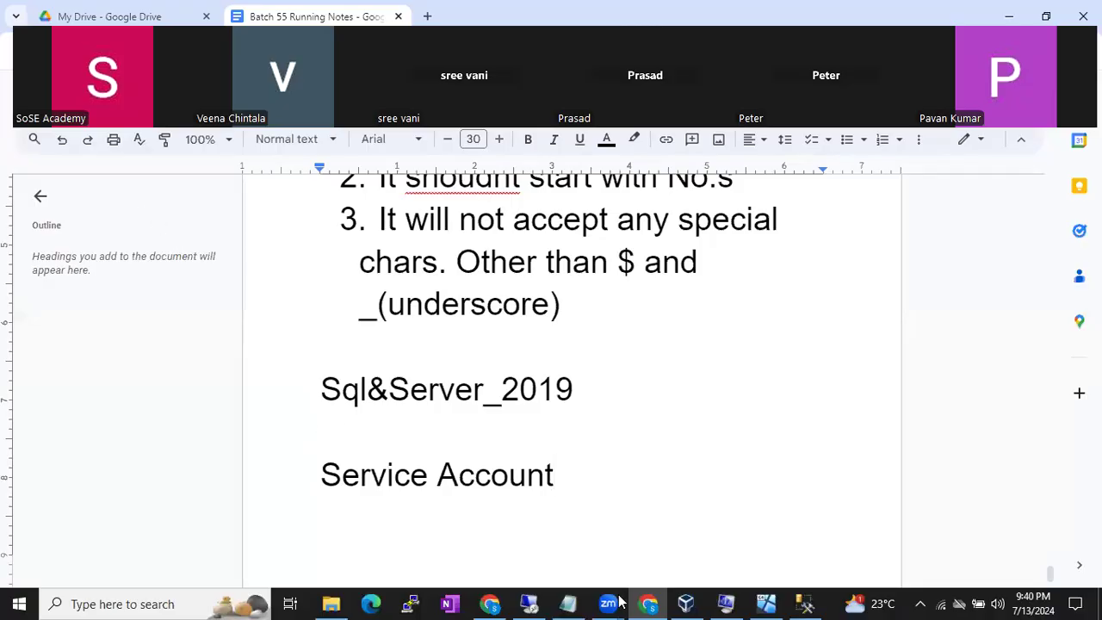
- Add a rounded rectangle below the existing diagram and enlarge it into a big container
click(491, 604)
scroll(492, 522, down, 5)
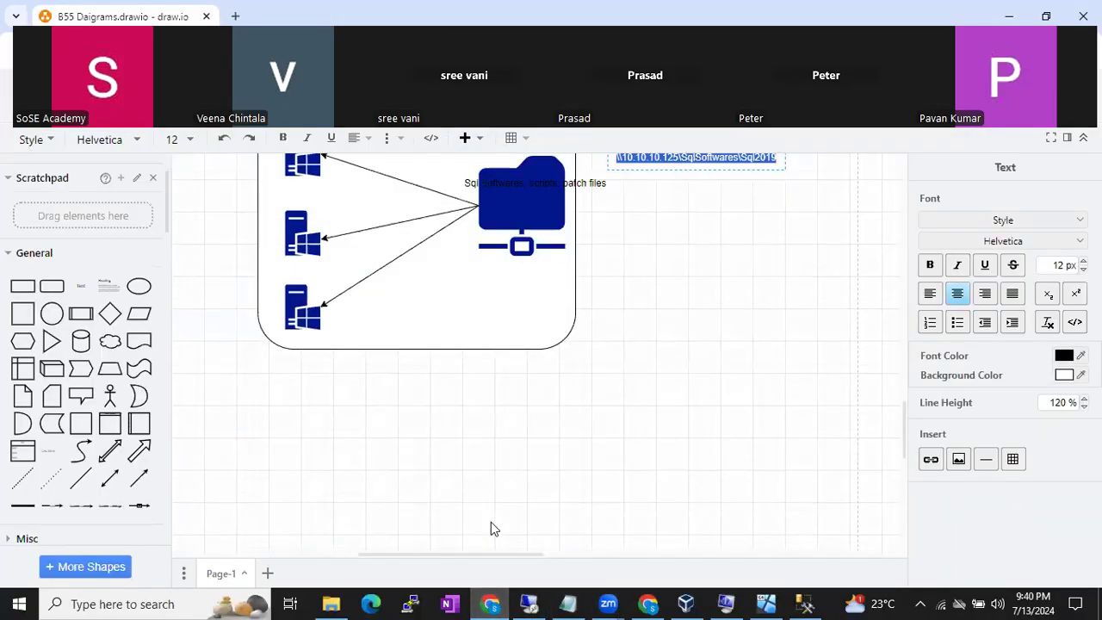
click(57, 291)
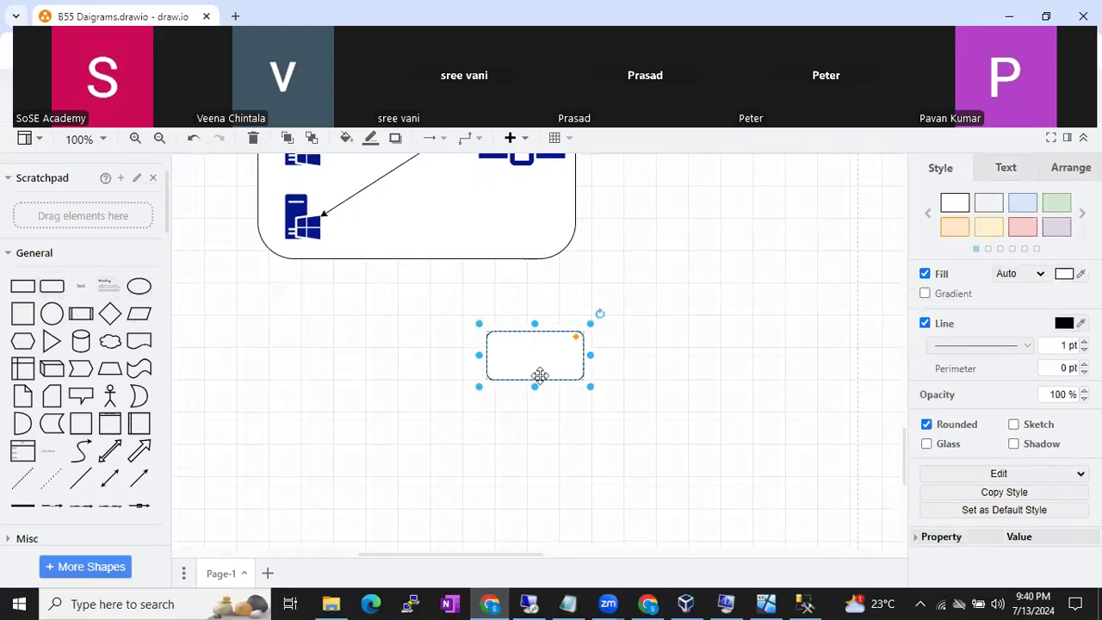
drag(551, 353, 575, 436)
drag(427, 436, 438, 540)
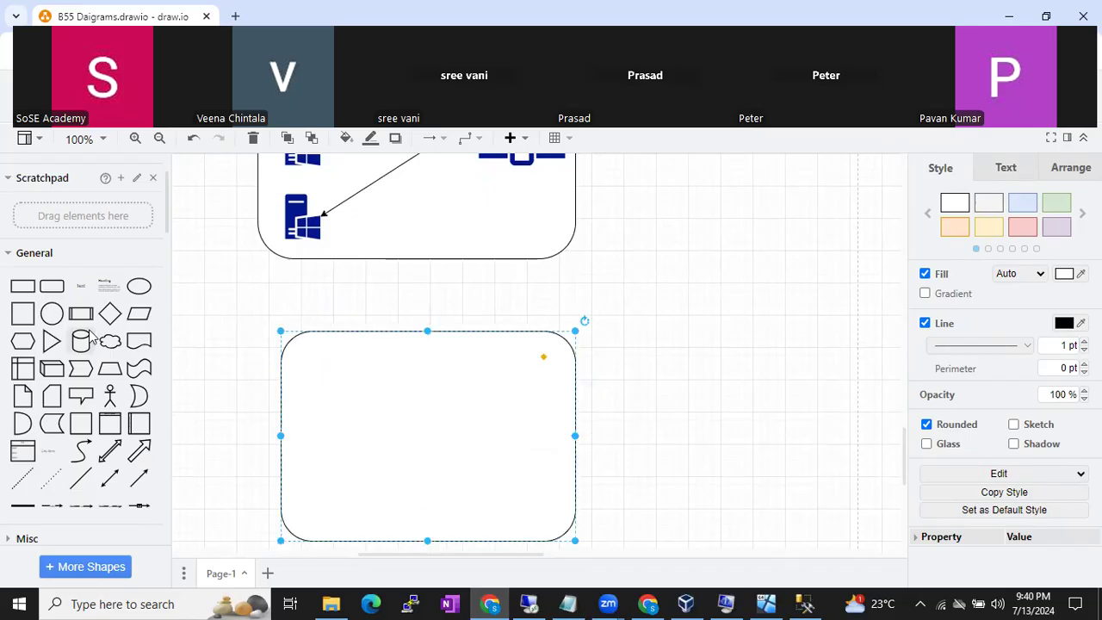
- Search the shape library for 'sql server'
scroll(86, 340, up, 1)
drag(93, 175, 2, 183)
text(sql server)
key(Return)
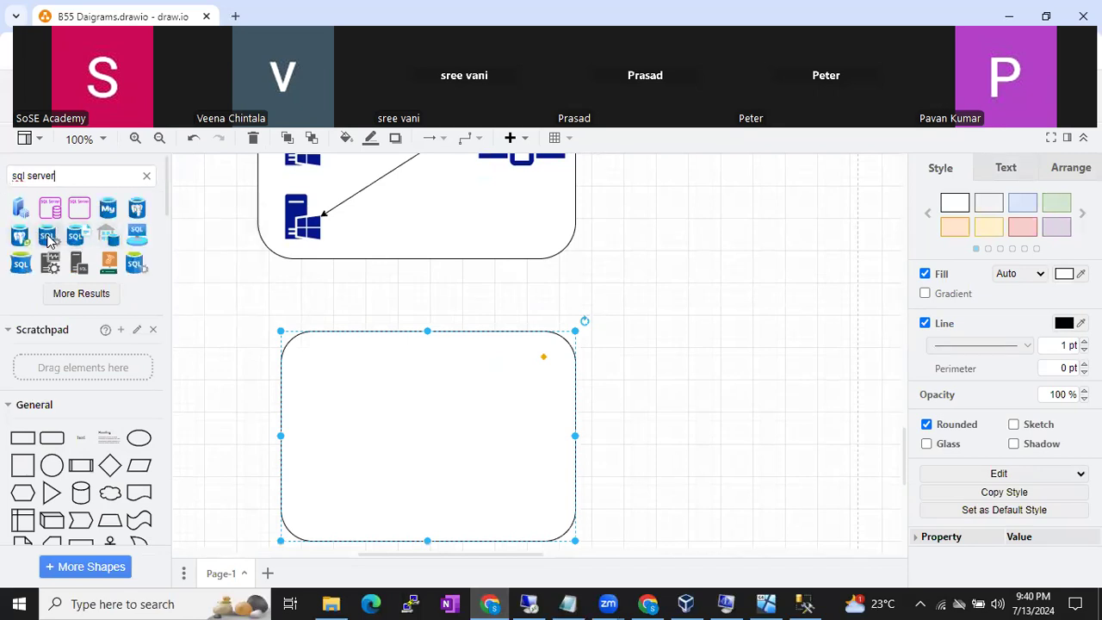
- Place the SQL server icon on the container's left and search shapes for 'hard disk'
click(49, 234)
drag(523, 357, 320, 417)
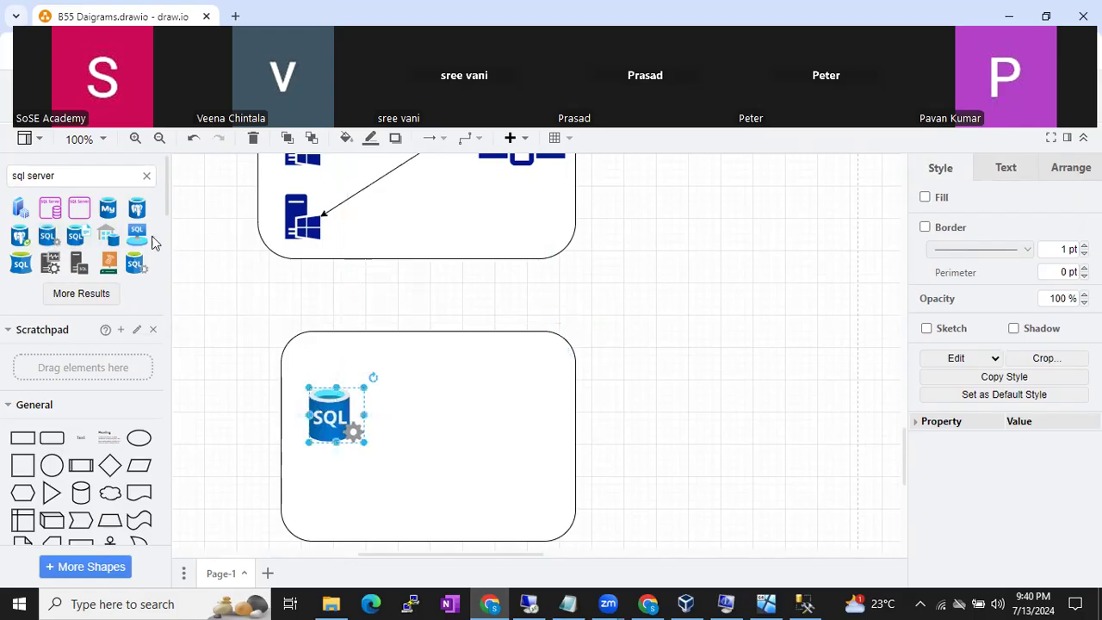
click(144, 177)
text(drives)
key(Return)
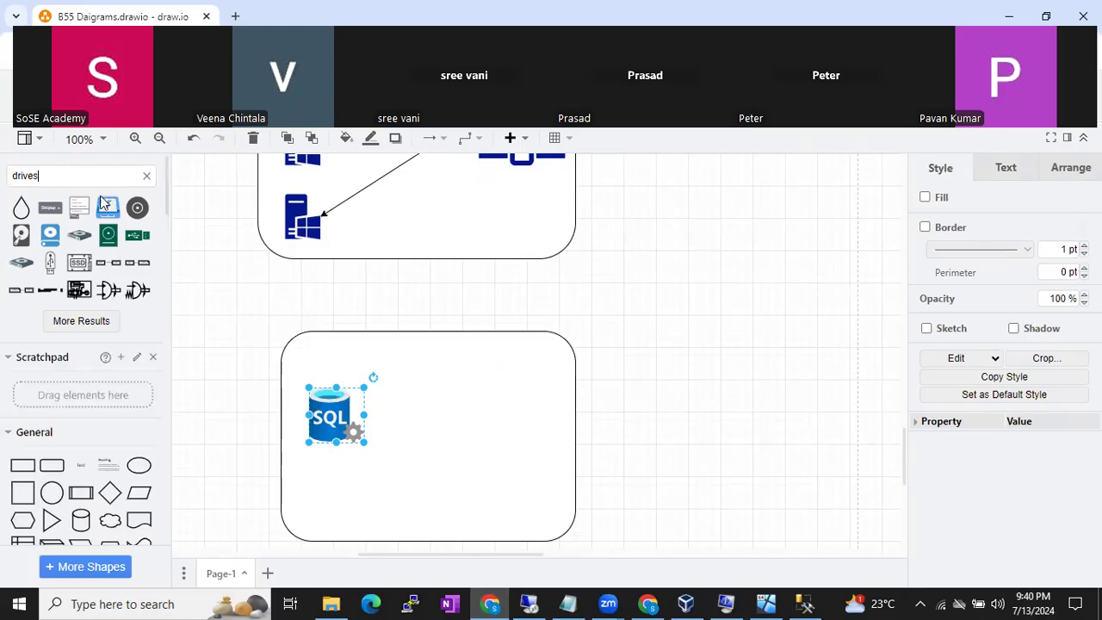
double_click(54, 178)
text(hard dis)
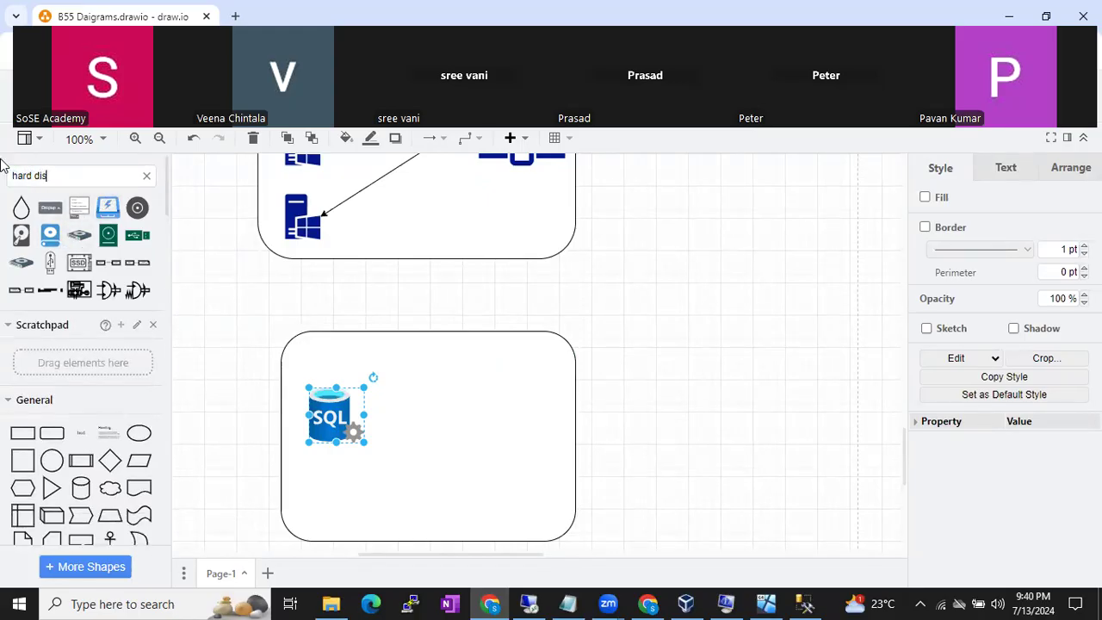
text(k)
- Add shrunken hard disk shapes on the container's right and lower the SQL icon
drag(136, 207, 506, 396)
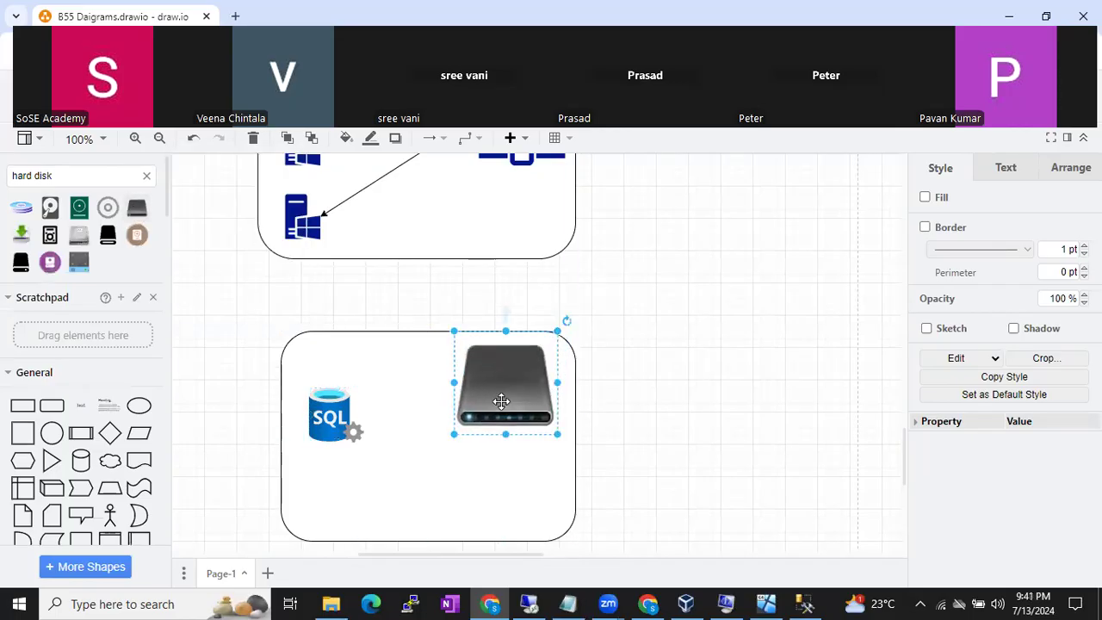
drag(455, 437, 495, 479)
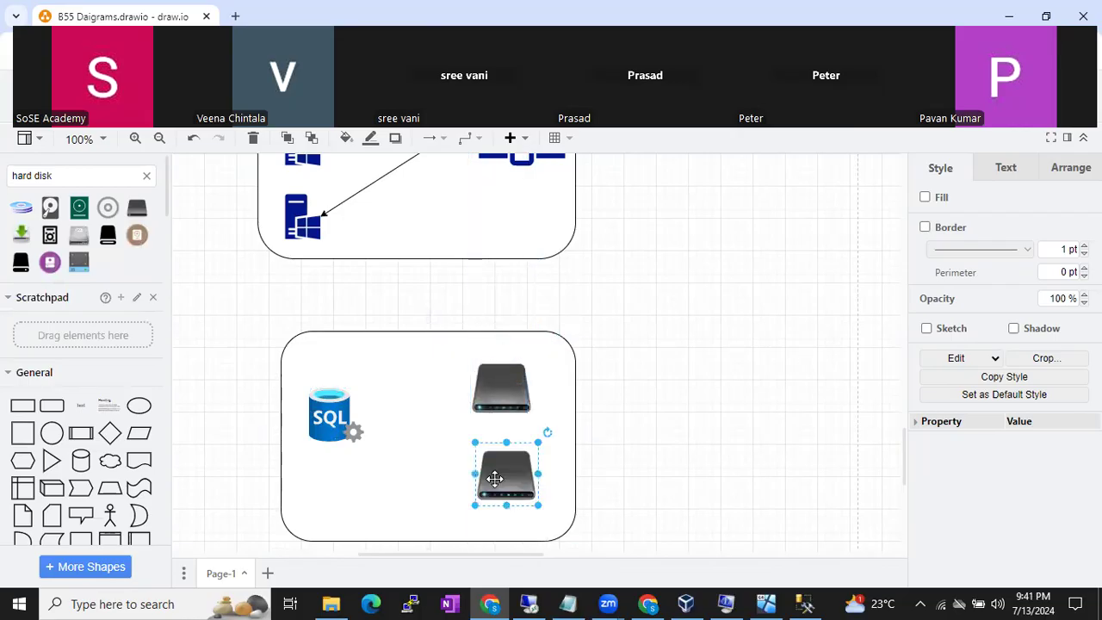
click(653, 427)
drag(327, 418, 331, 443)
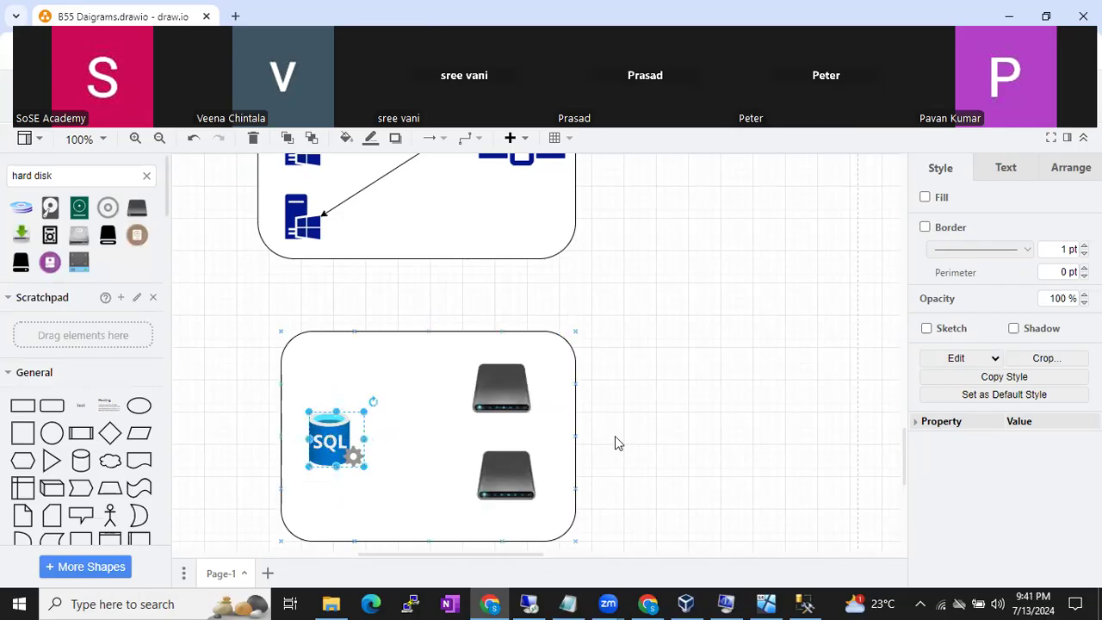
click(702, 457)
- Draw a directional arrow from the SQL icon to the upper hard disk
click(333, 443)
scroll(155, 465, down, 3)
click(138, 481)
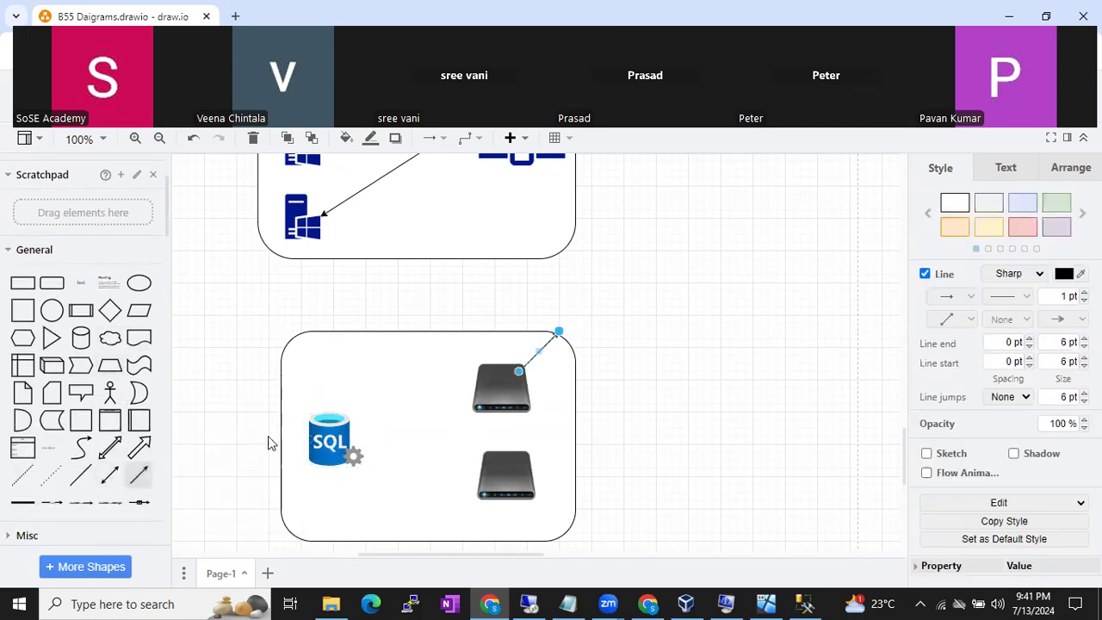
drag(519, 376, 348, 433)
drag(558, 332, 470, 386)
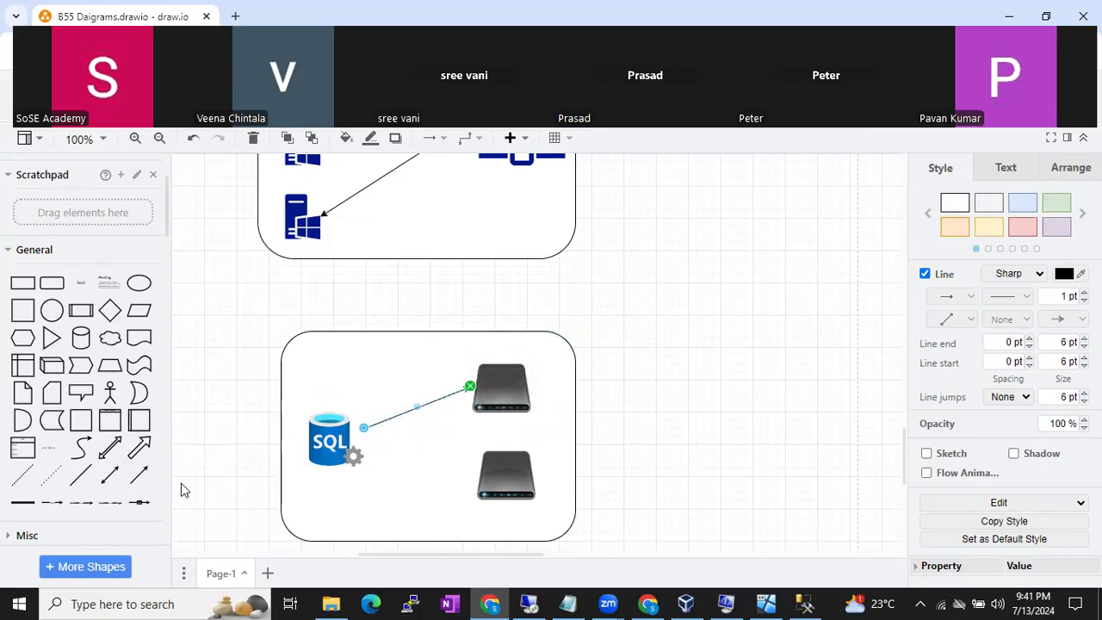
- Draw a second arrow from the SQL icon to the lower hard disk
click(138, 474)
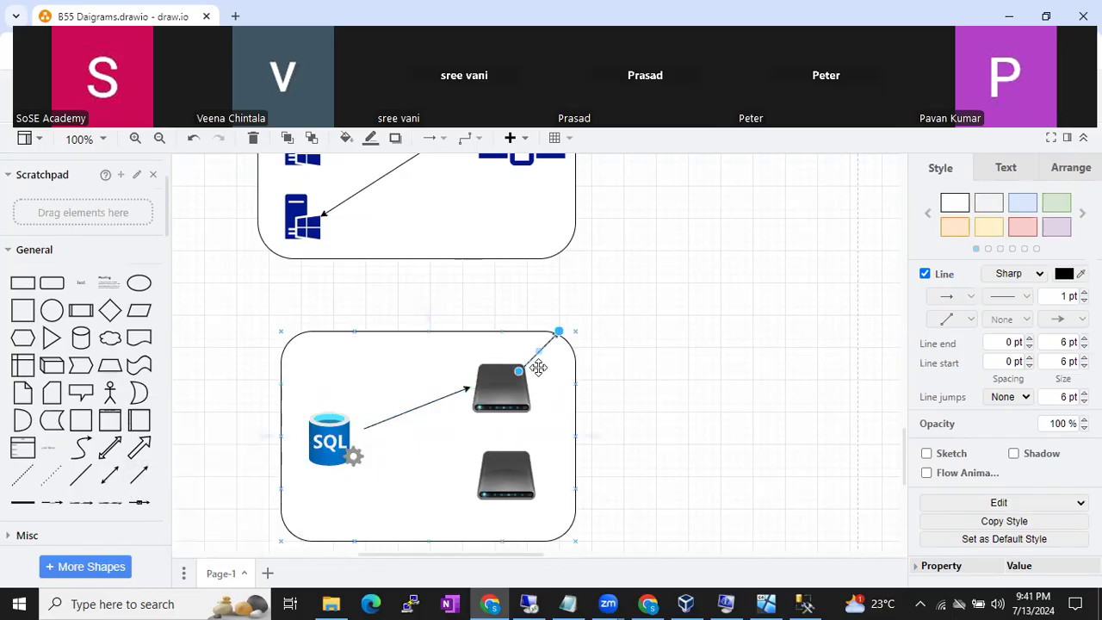
drag(364, 440, 365, 434)
drag(557, 341, 488, 482)
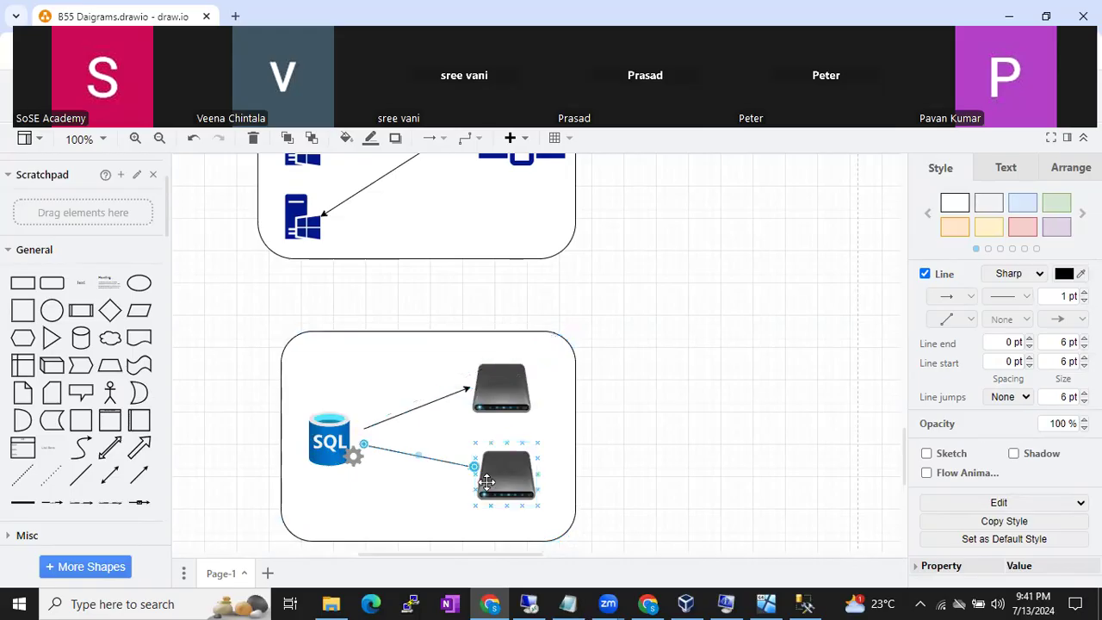
click(597, 451)
scroll(104, 321, up, 2)
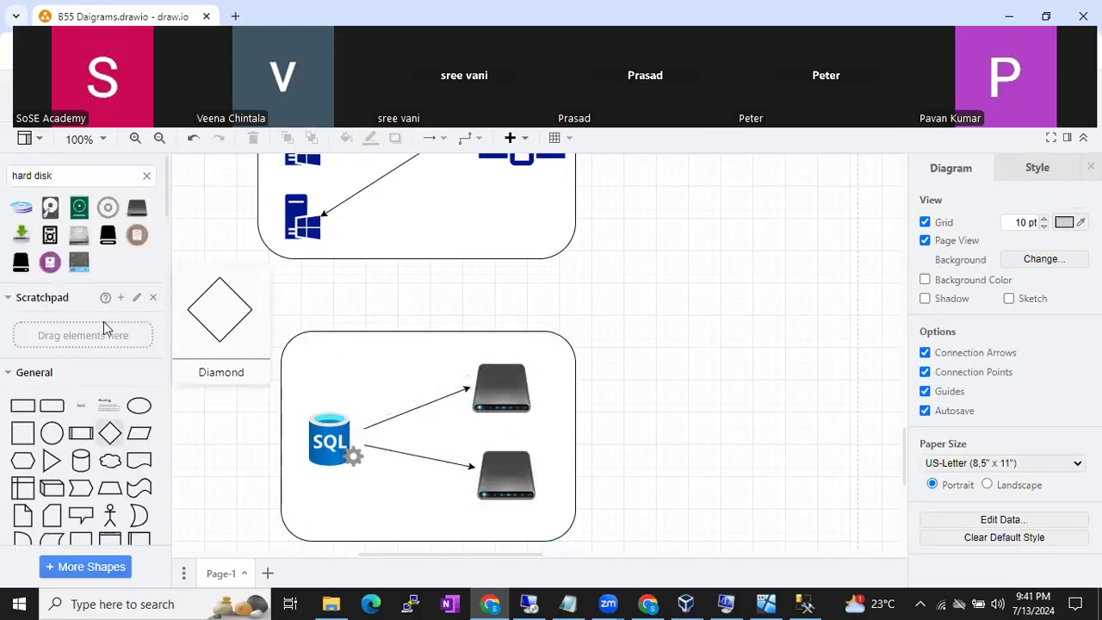
- Search the shapes for 'gea' and place a second gear on the lower SQL-to-disk arrow
triple_click(109, 171)
key(BackSpace)
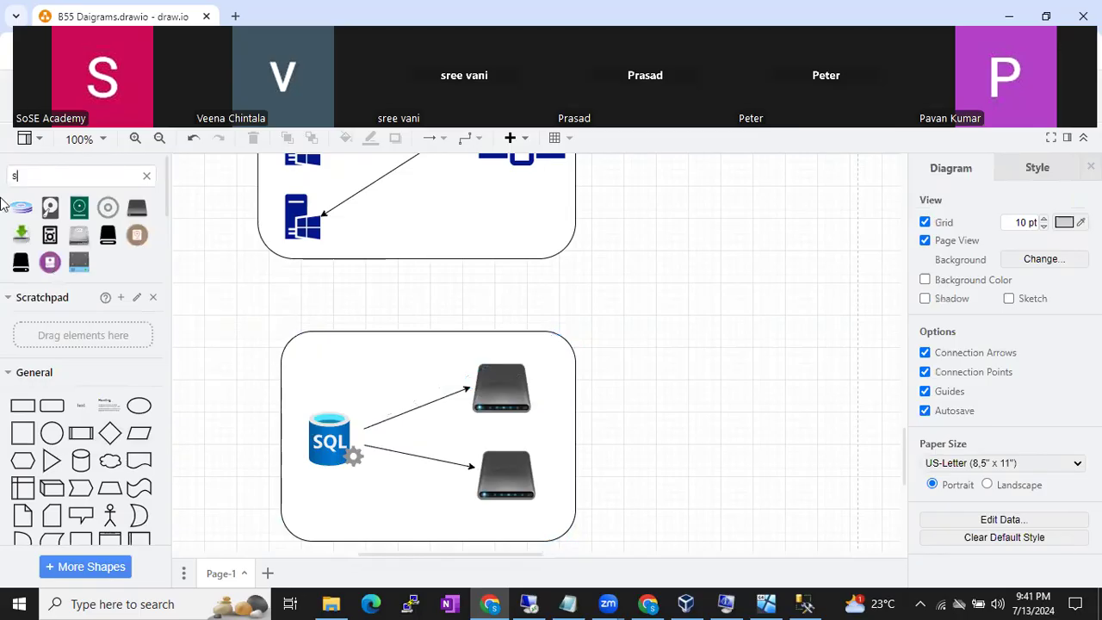
text(gear)
key(Return)
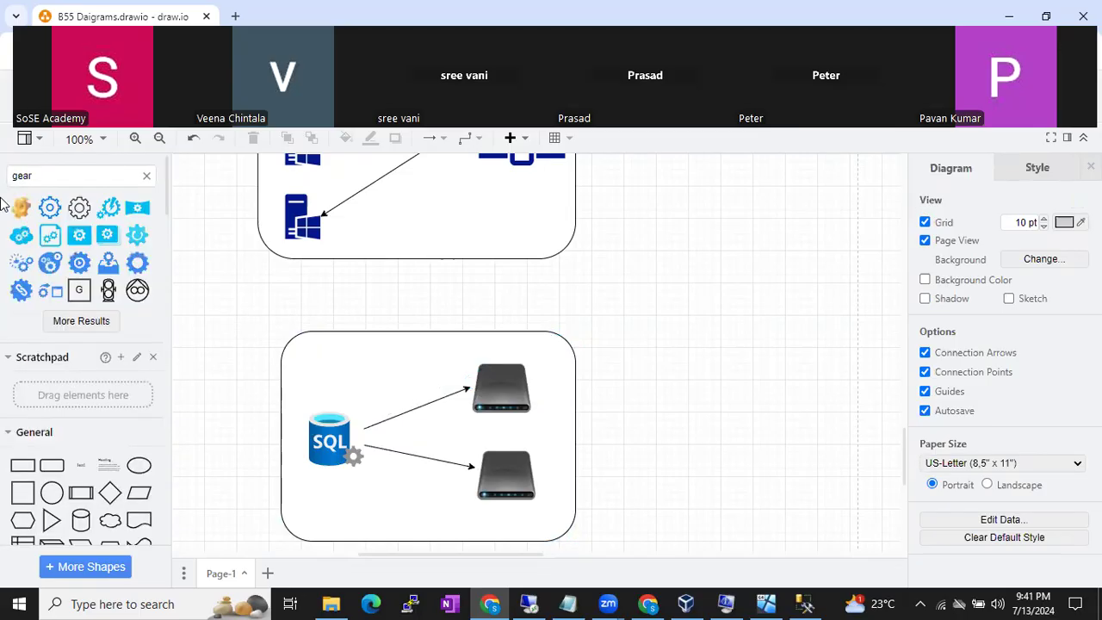
click(109, 207)
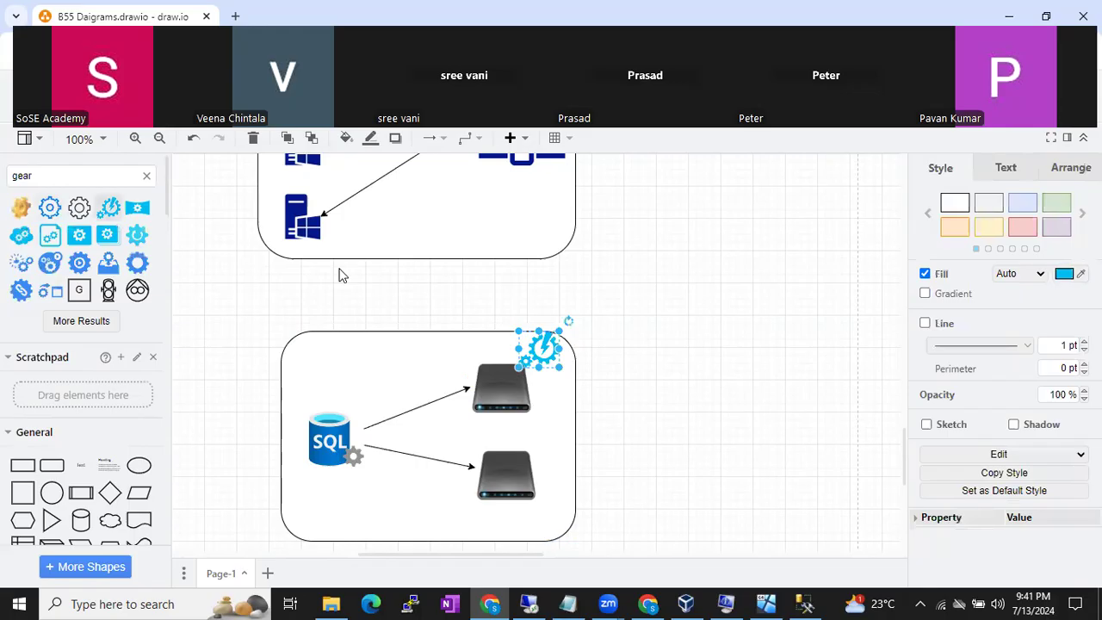
drag(546, 350, 425, 444)
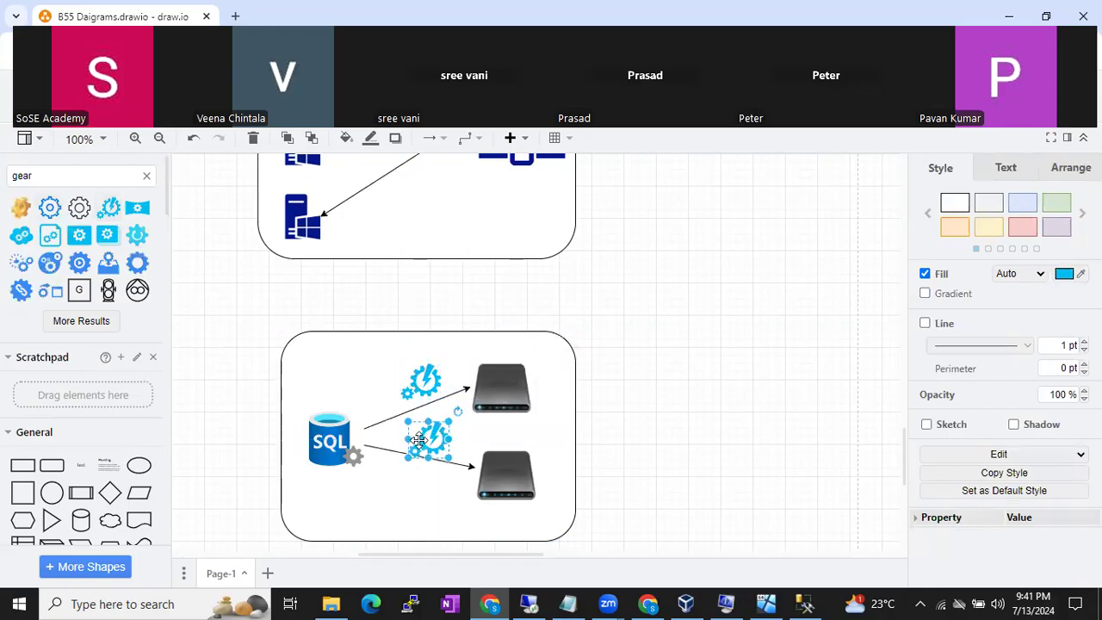
- Nudge the upper gear beside the upper arrow, check the icons, and clear the gear search
click(680, 439)
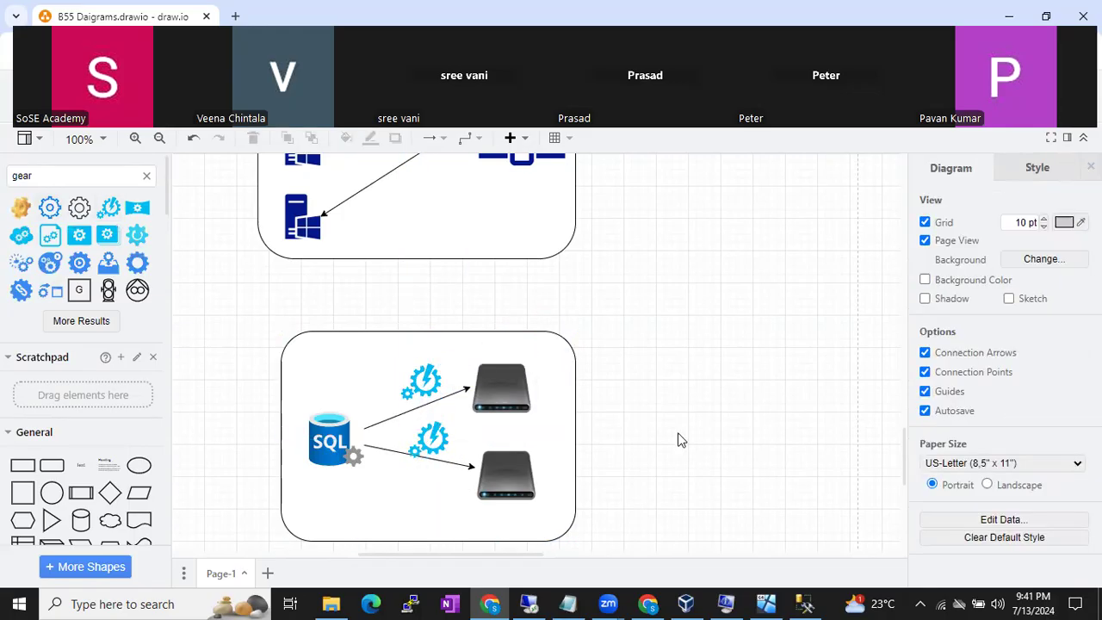
click(426, 385)
mouse_move(425, 384)
mouse_down()
mouse_move(503, 385)
mouse_move(423, 382)
mouse_up()
click(343, 424)
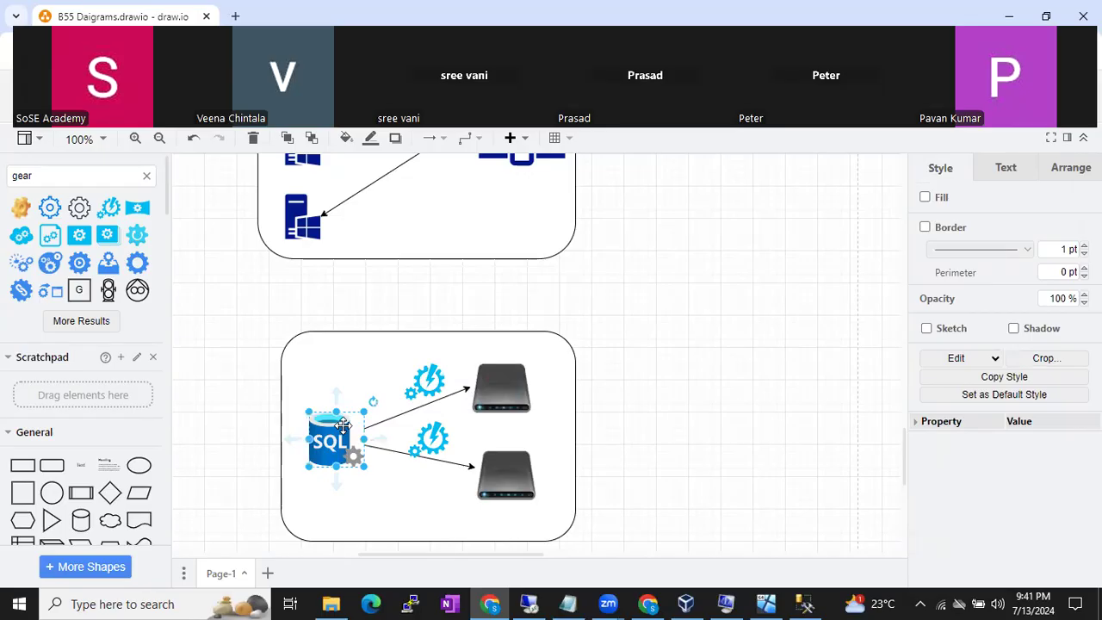
click(504, 381)
click(500, 478)
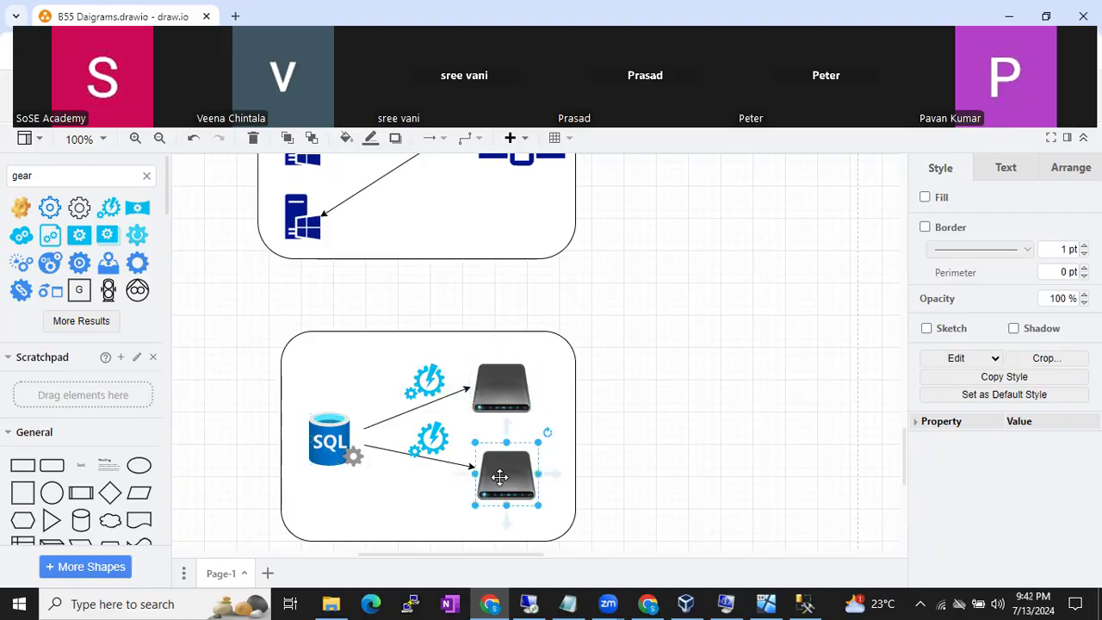
click(435, 377)
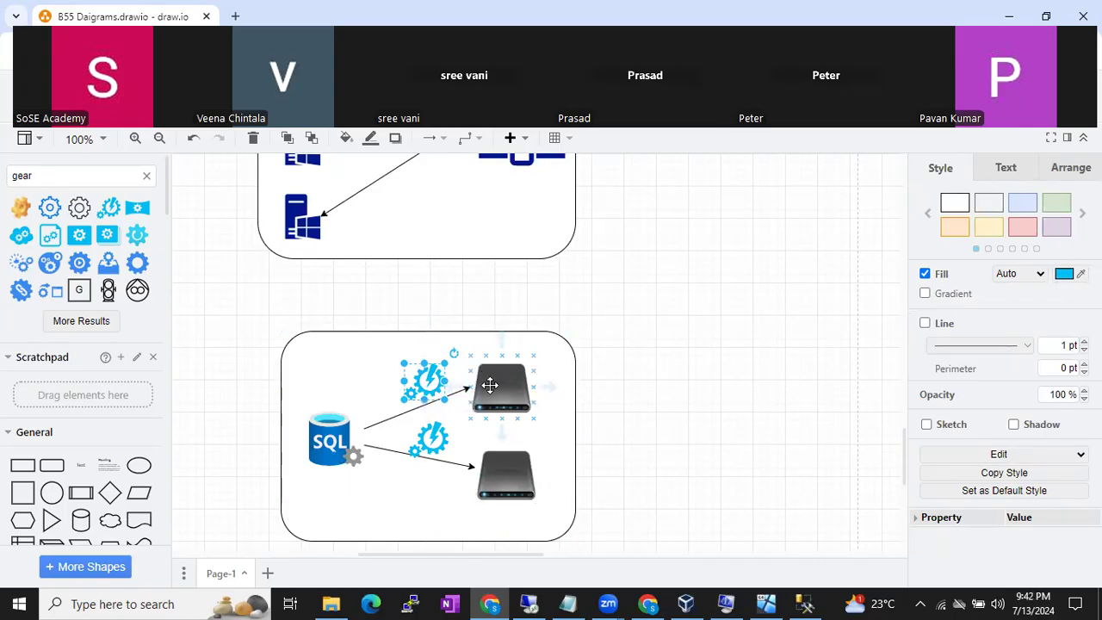
click(317, 440)
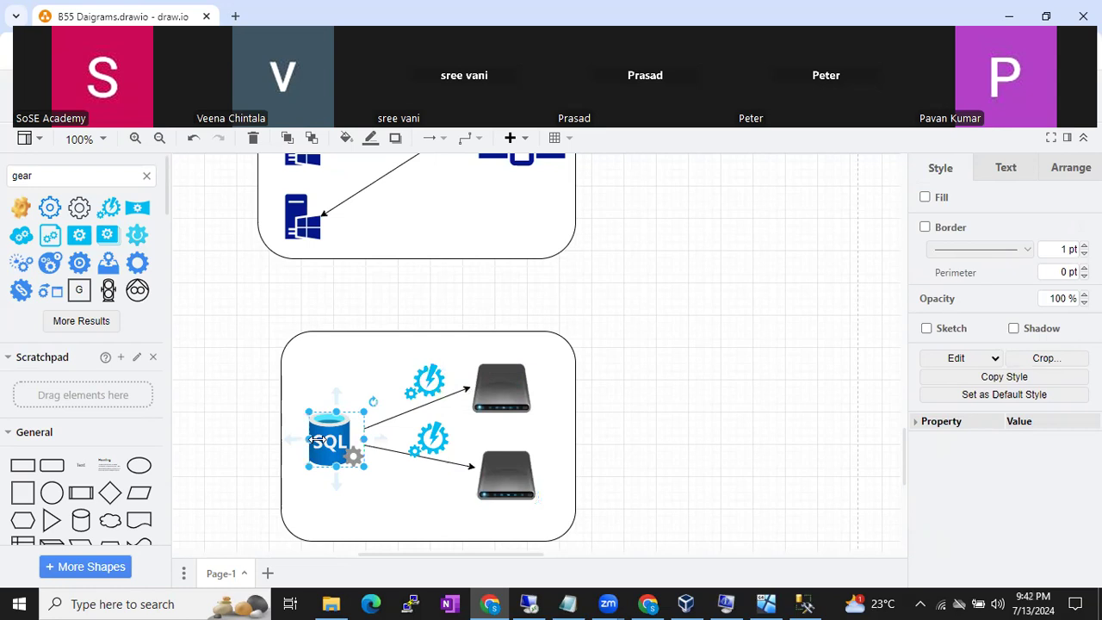
click(148, 177)
- Search shapes for 'user' and place a user icon below the SQL database icon
text(user)
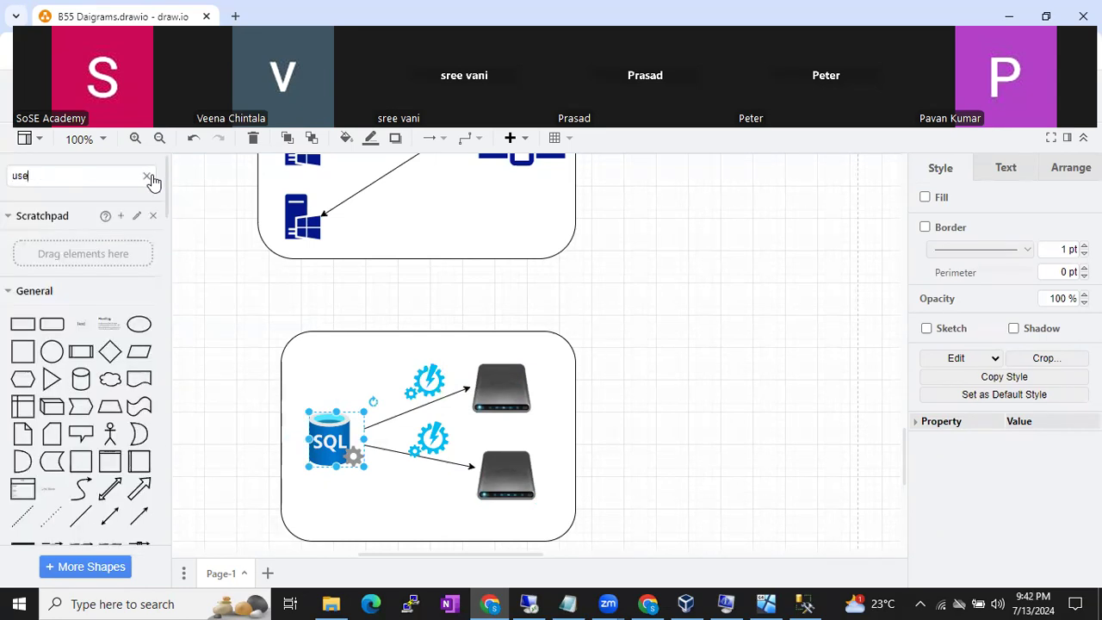
key(Return)
drag(82, 211, 327, 518)
scroll(112, 492, down, 1)
scroll(112, 493, down, 2)
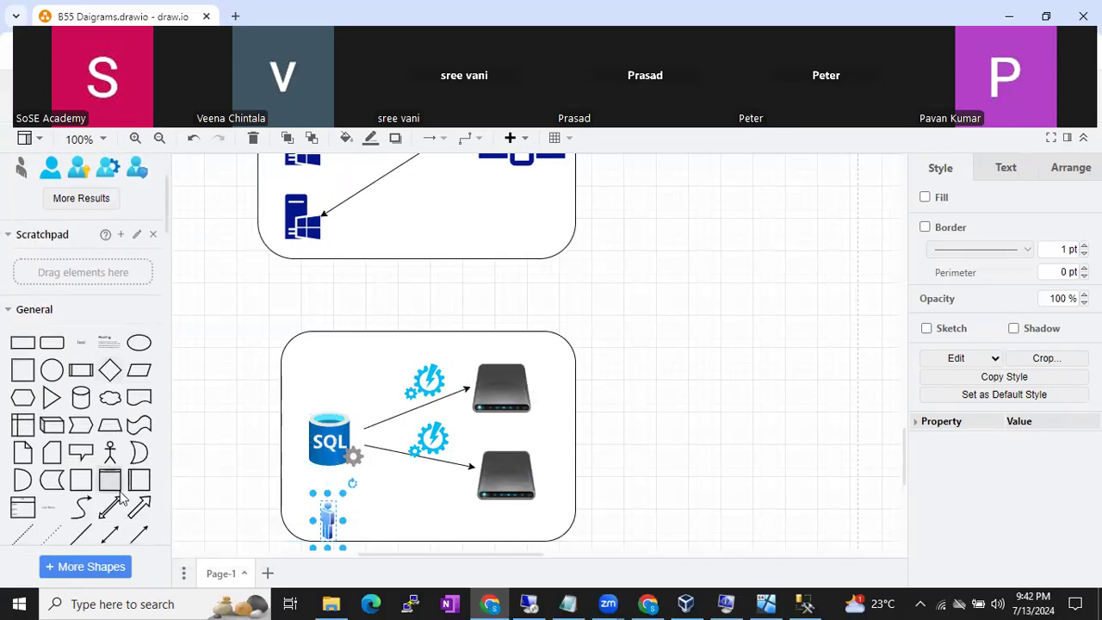
- Add an arrow running from the user icon up to the SQL database icon
click(140, 535)
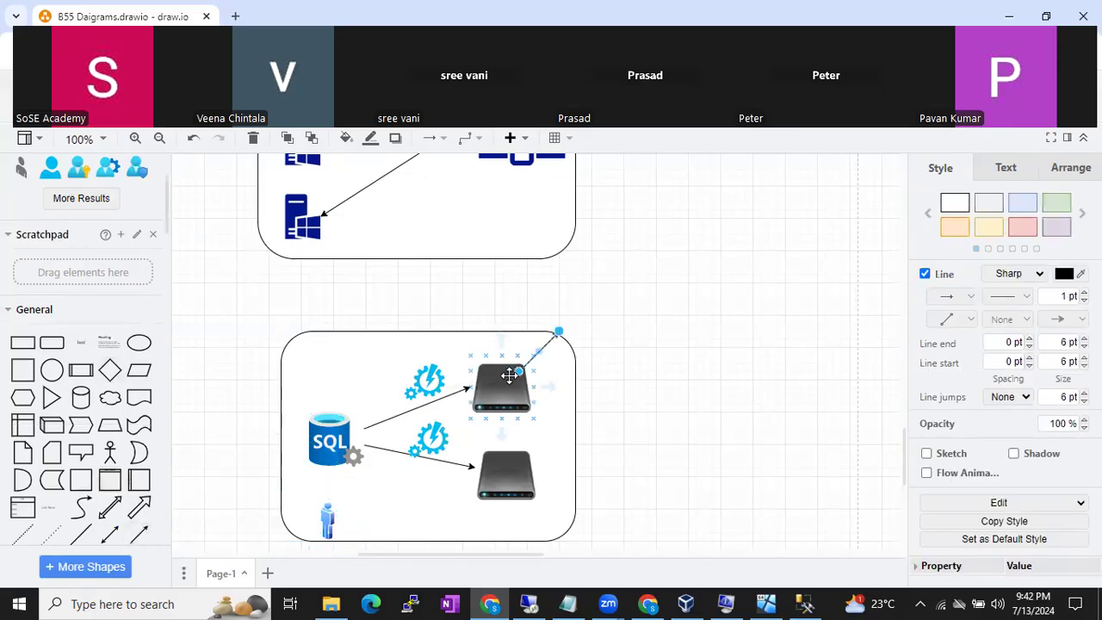
click(388, 482)
drag(331, 501, 330, 466)
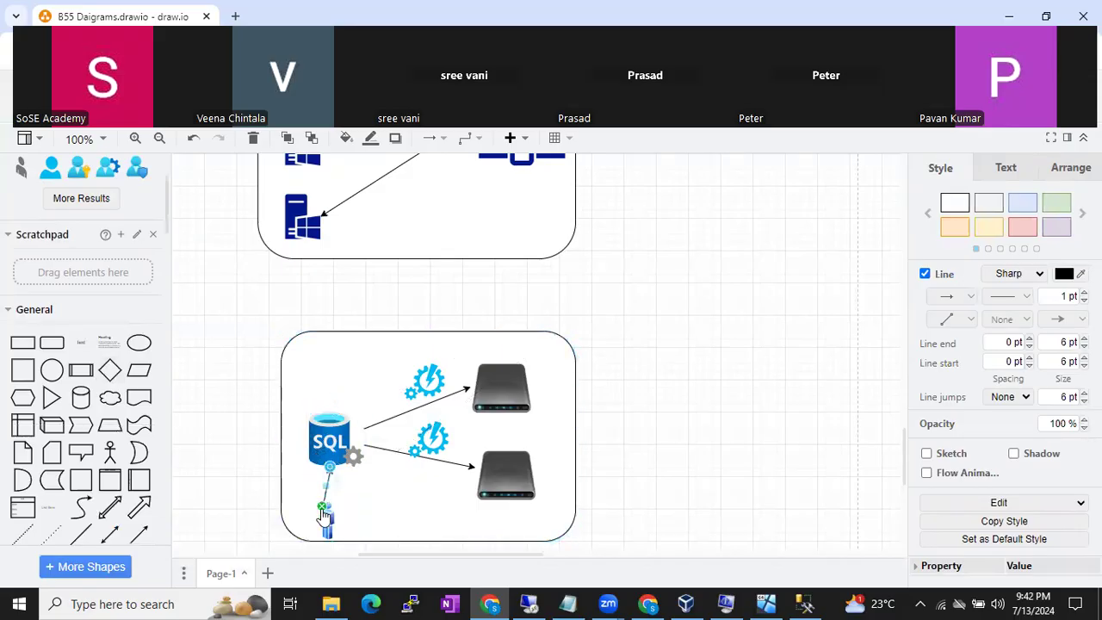
drag(322, 509, 331, 515)
click(367, 510)
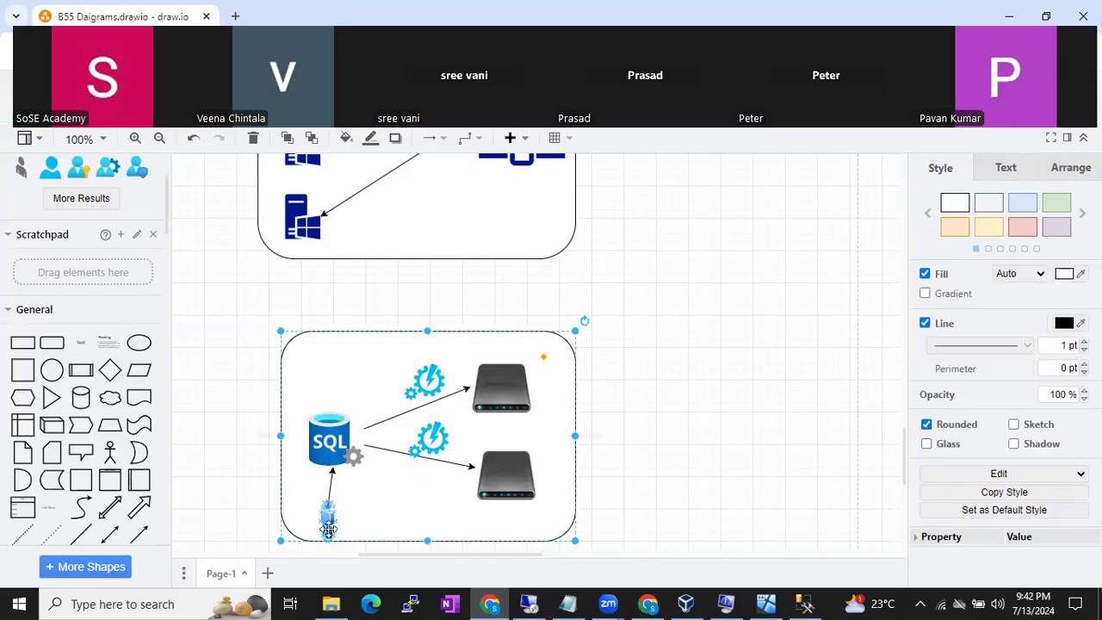
- Check the layout by selecting the user, container, SQL, disk and gear icons in turn
click(328, 527)
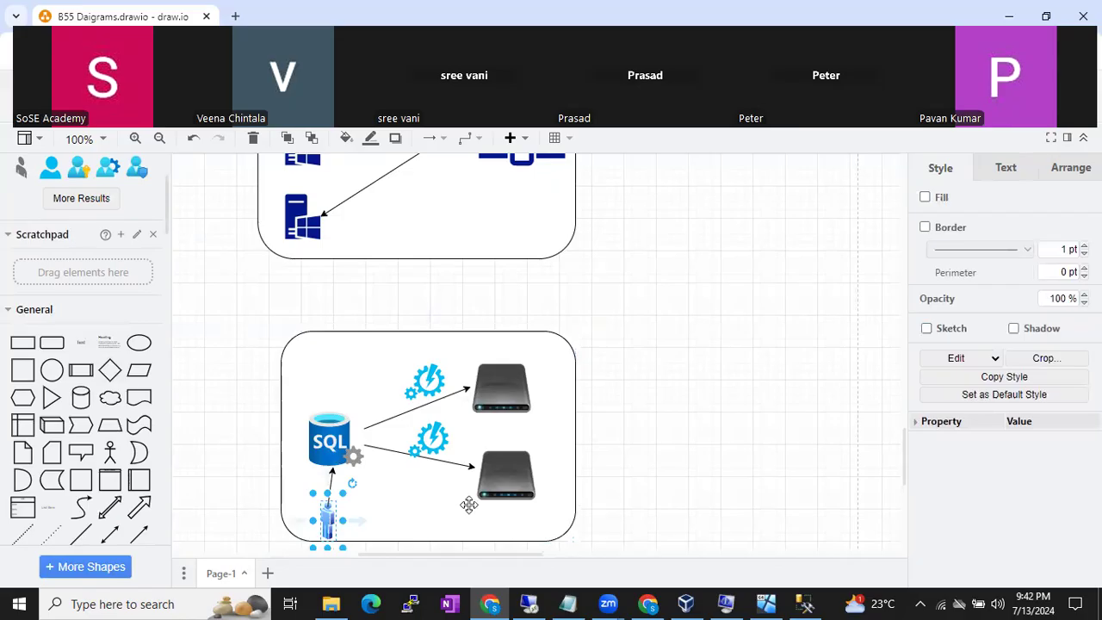
click(659, 498)
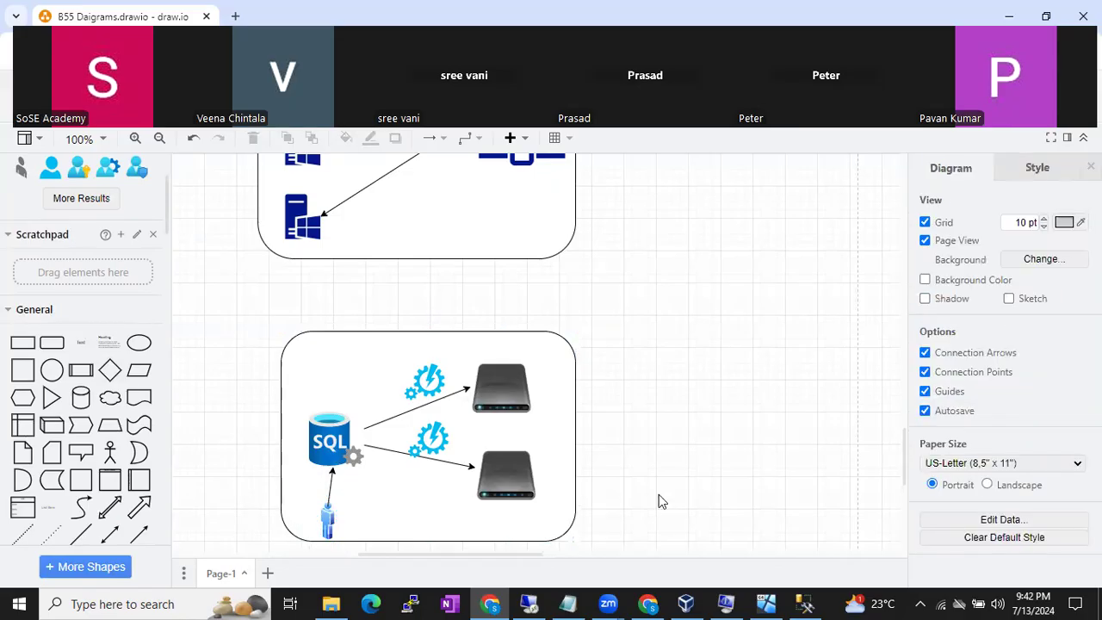
click(336, 527)
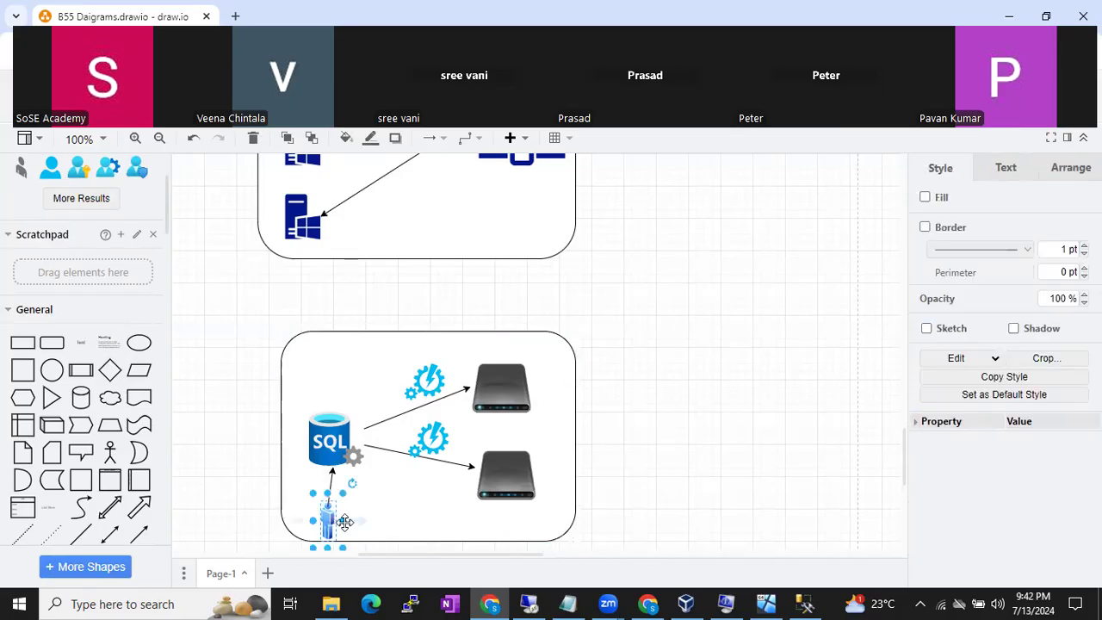
click(397, 511)
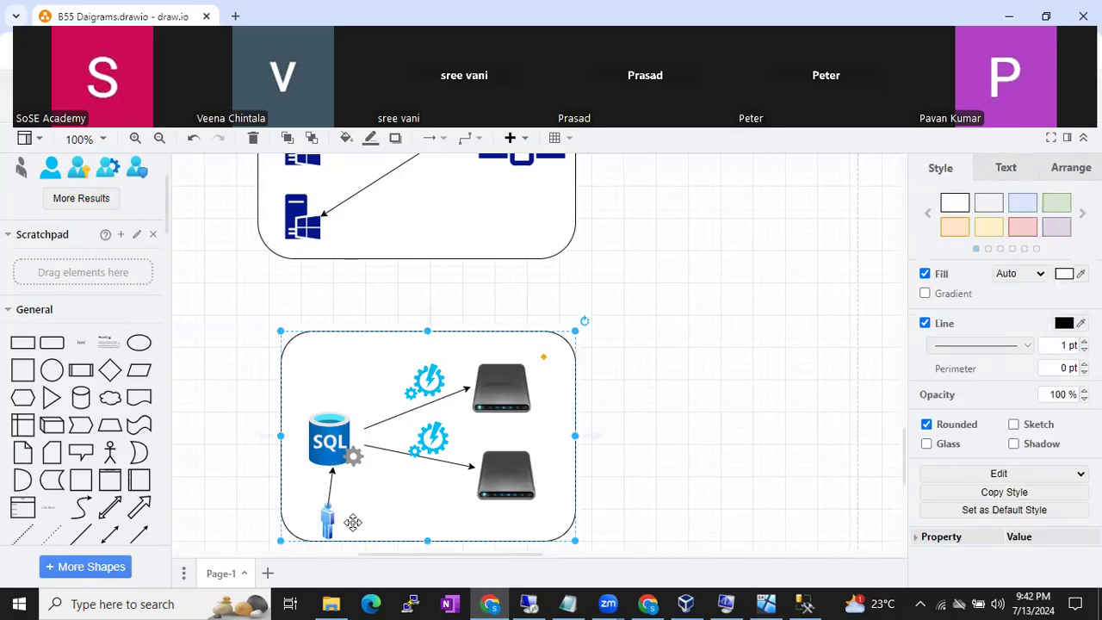
click(327, 440)
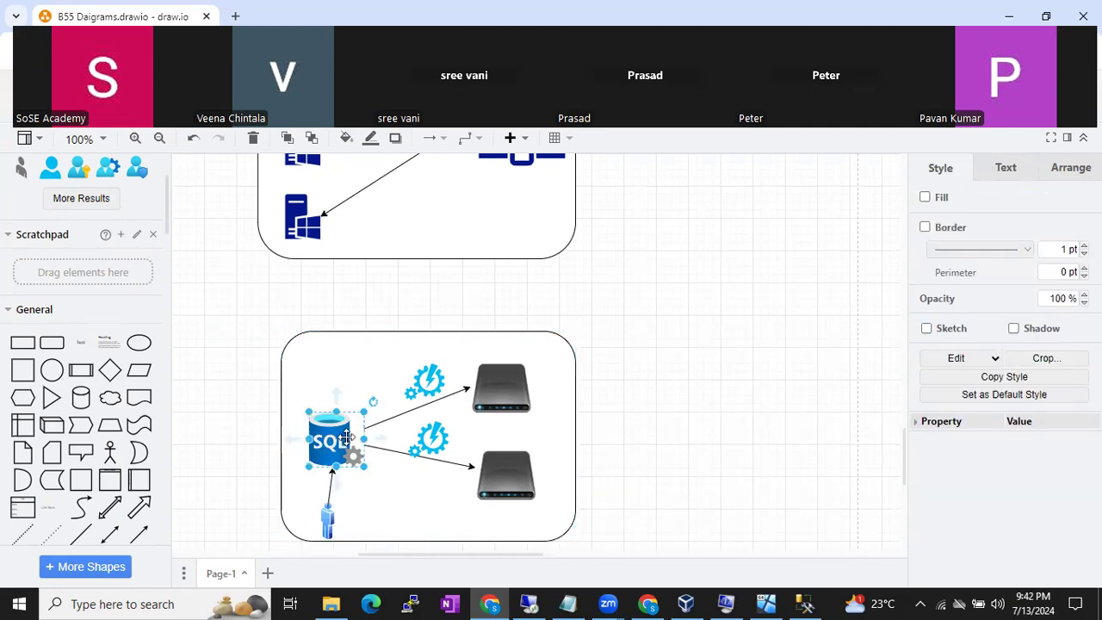
click(498, 387)
click(437, 372)
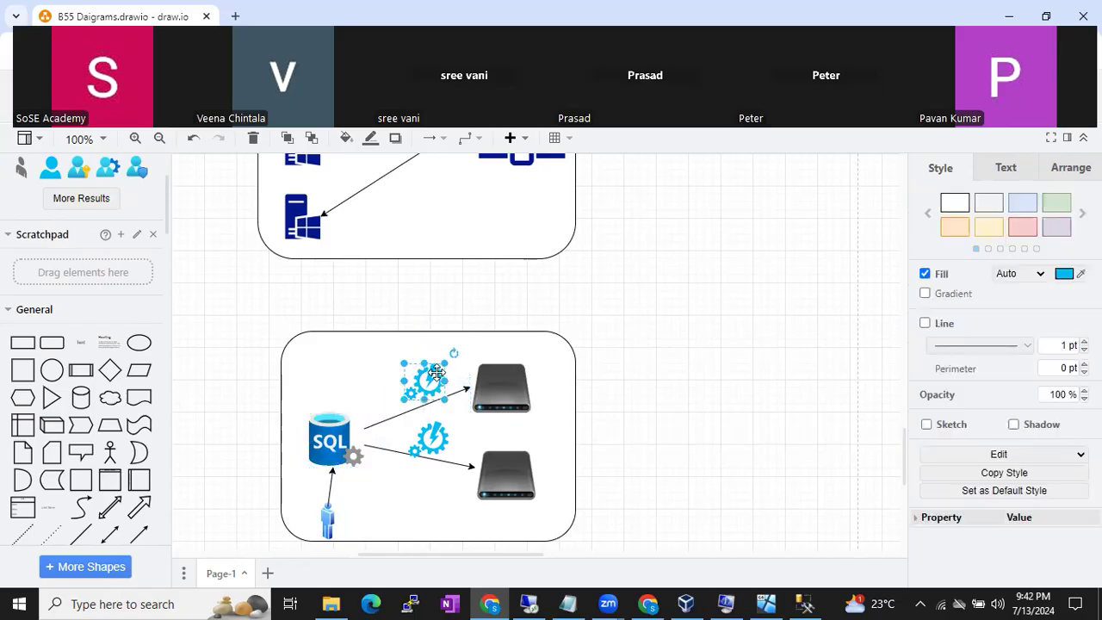
click(499, 379)
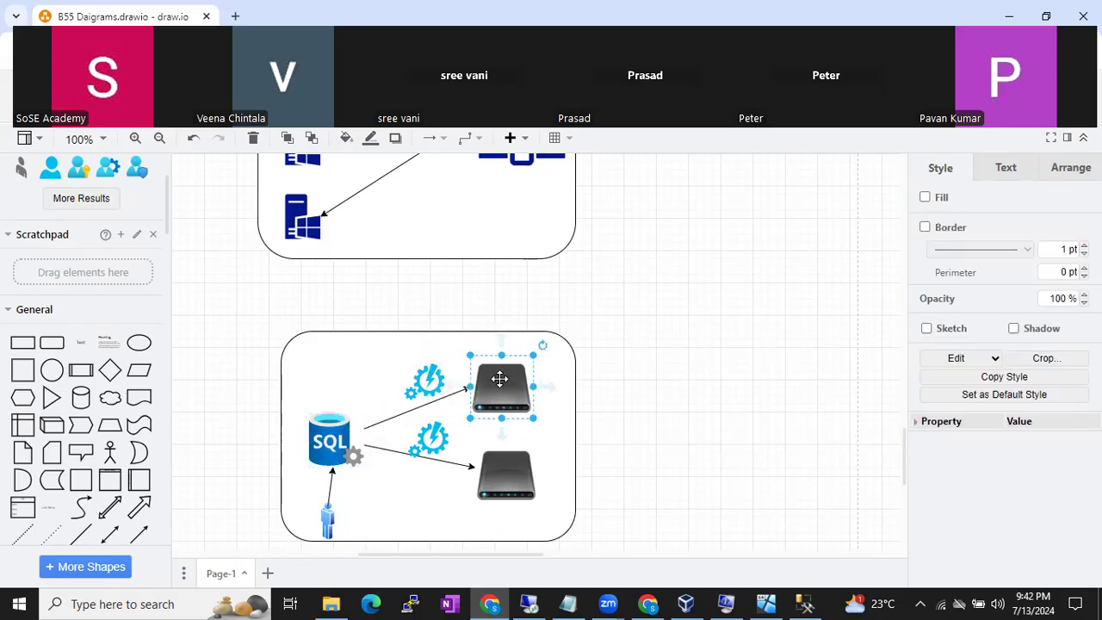
click(343, 420)
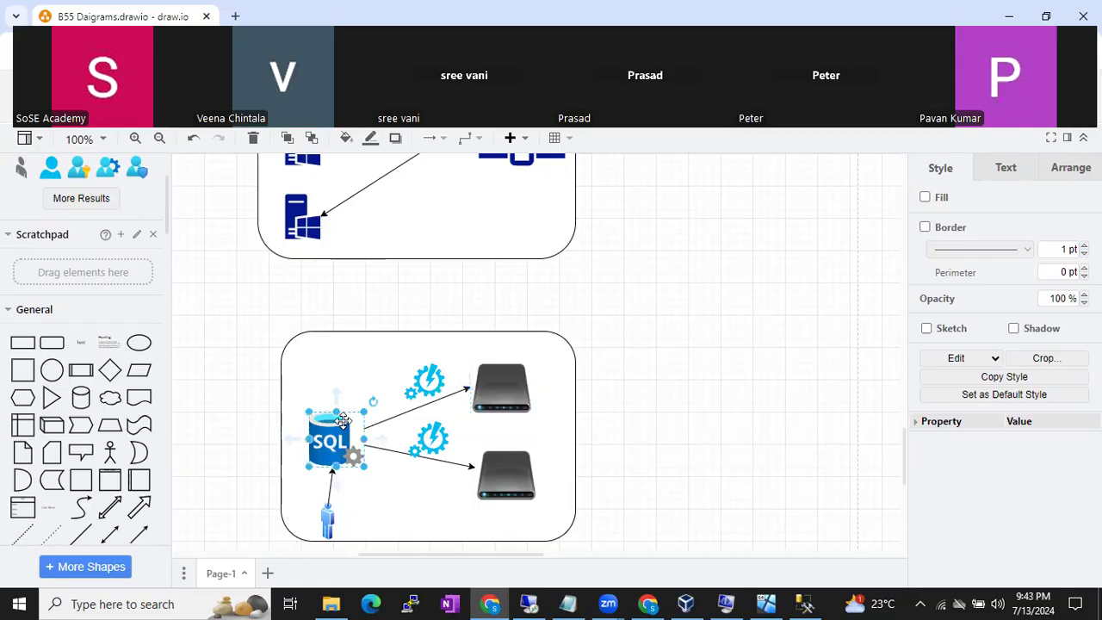
click(435, 380)
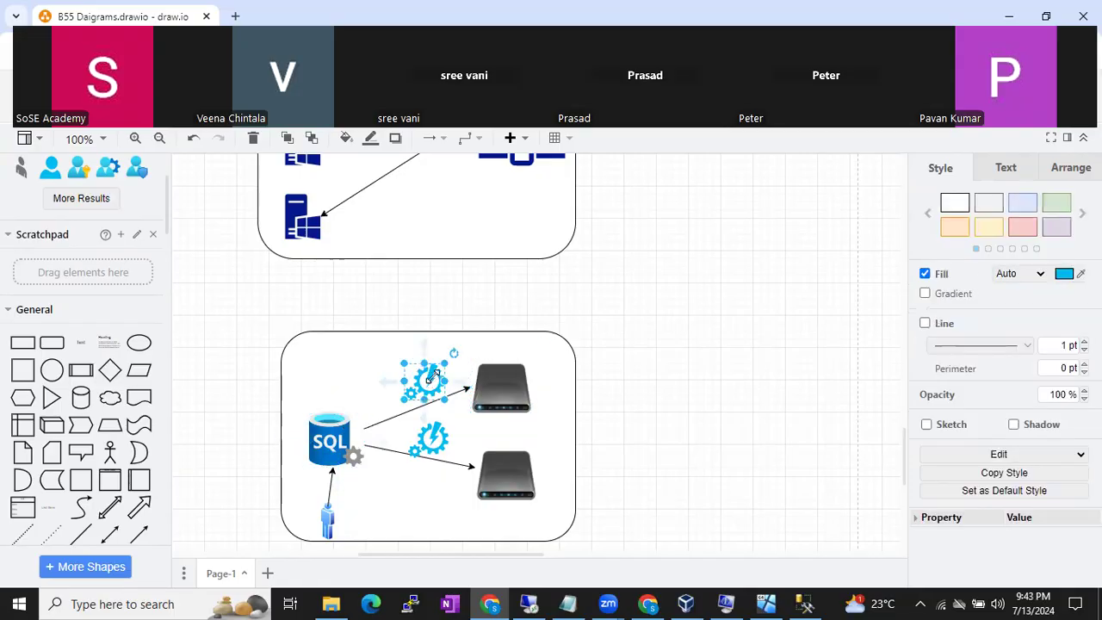
click(327, 431)
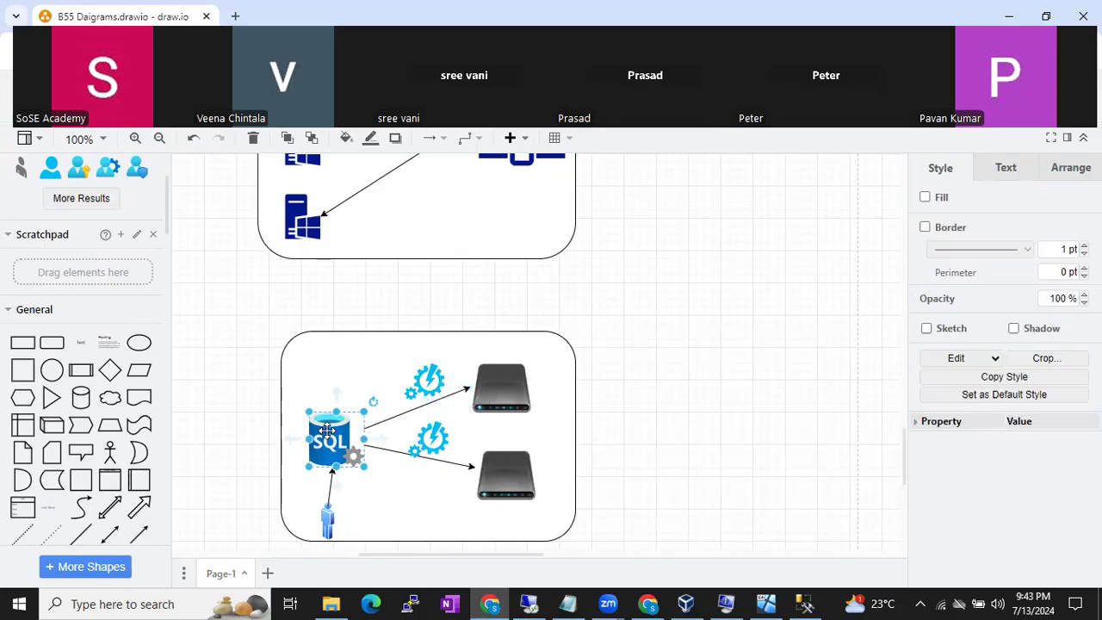
- Shift the user icon slightly right under the SQL icon and clear the selection
click(330, 509)
mouse_move(330, 510)
mouse_down()
mouse_move(349, 512)
mouse_move(349, 492)
mouse_move(343, 503)
mouse_up()
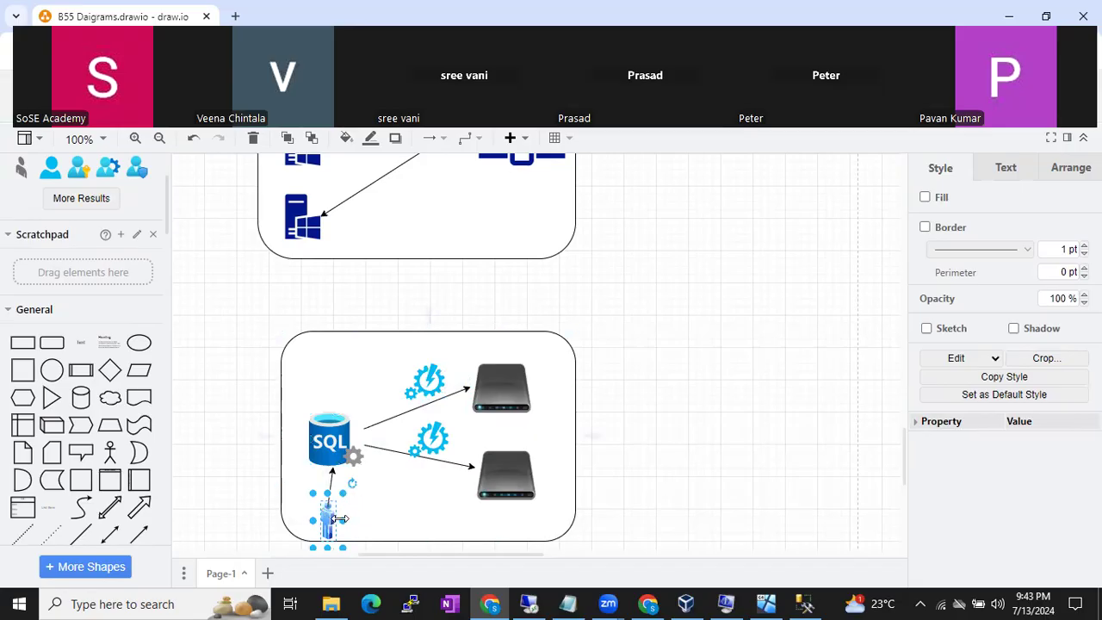
click(324, 456)
click(425, 382)
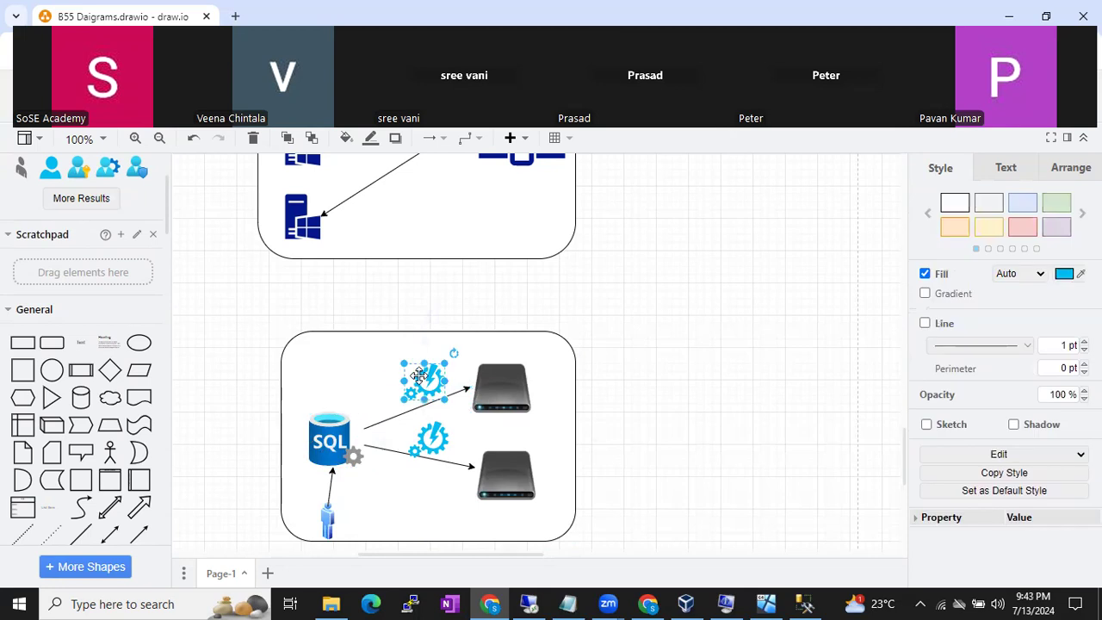
click(615, 365)
- Add a 'Service Account' text label and move it into the lower container
double_click(615, 365)
click(615, 367)
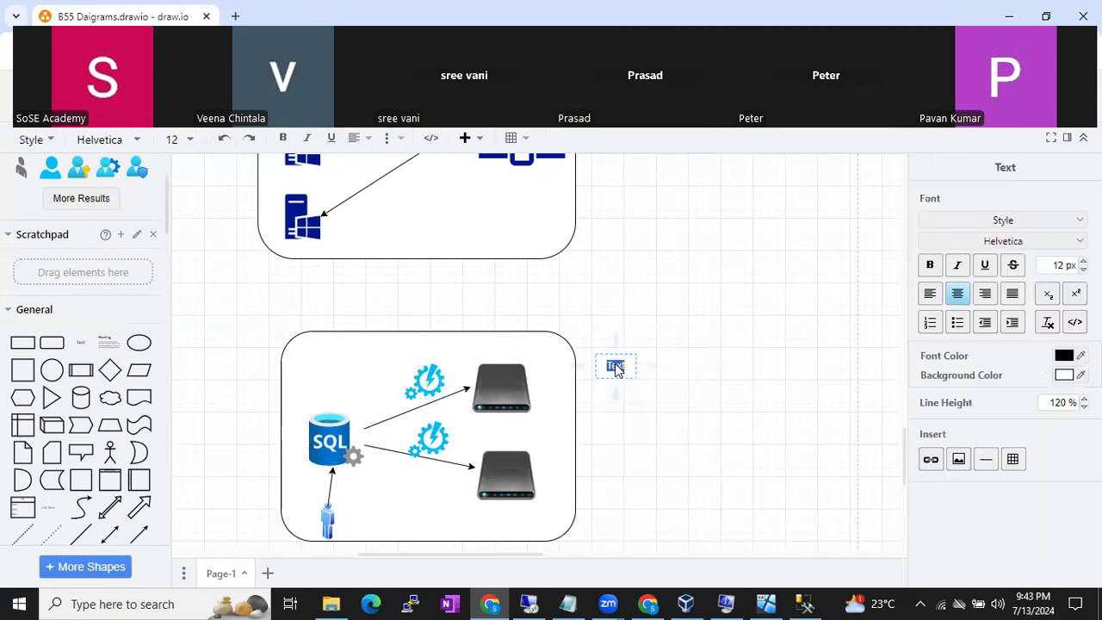
text(Service Account)
click(714, 357)
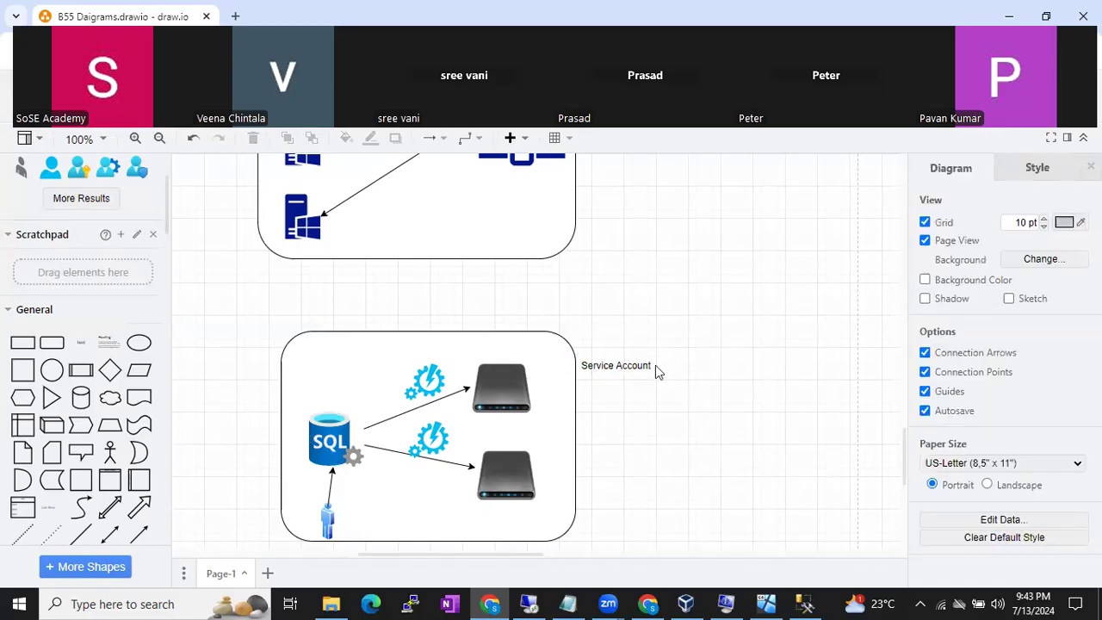
click(627, 367)
drag(628, 367, 438, 475)
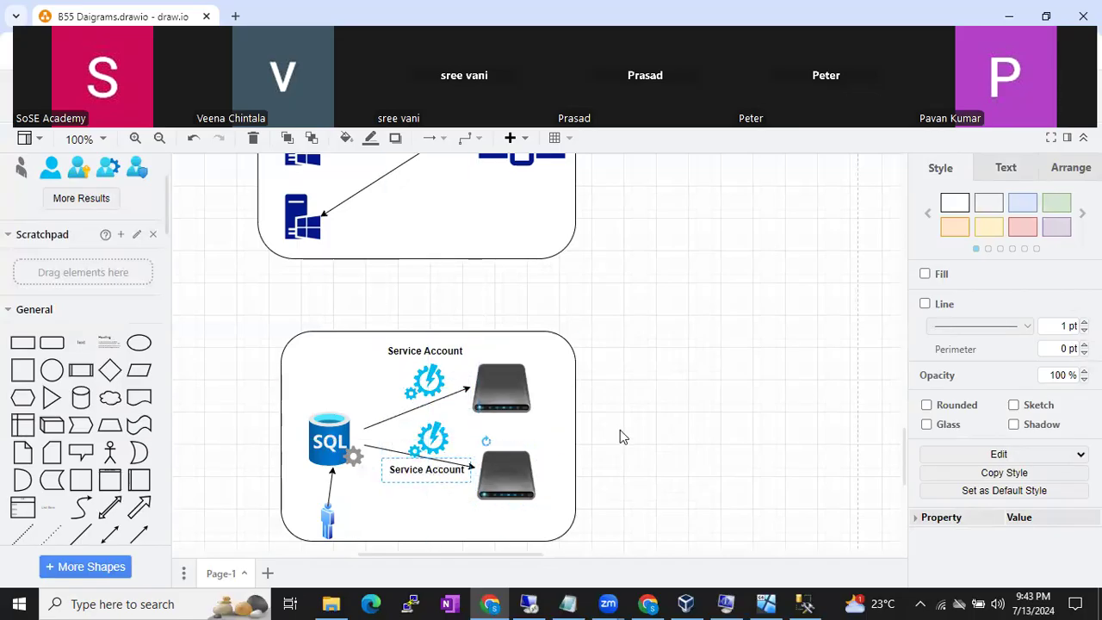
click(620, 430)
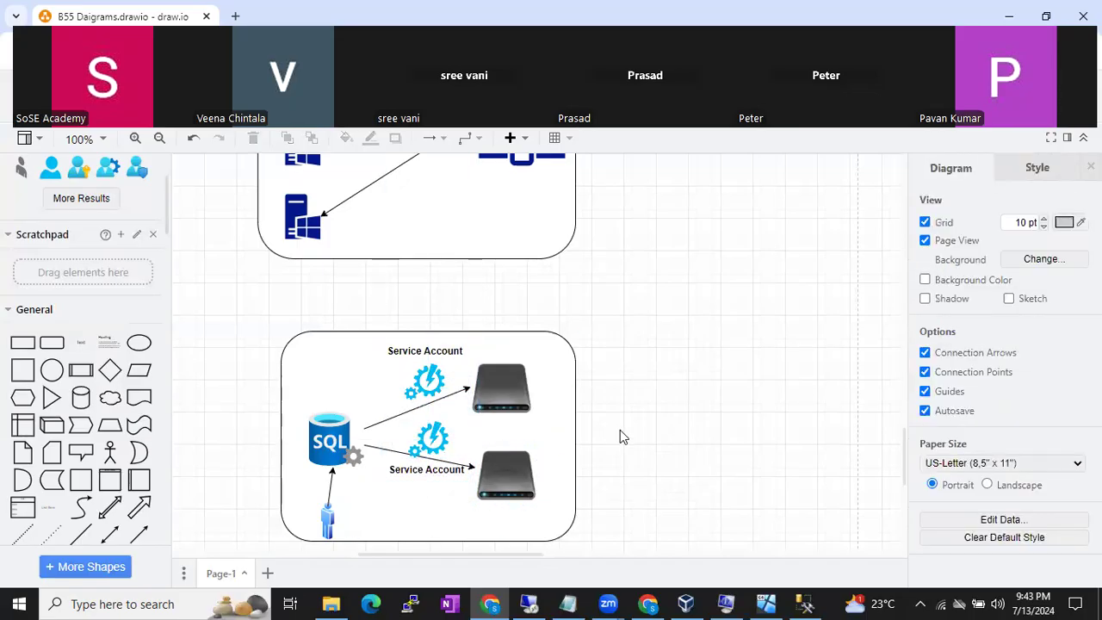
- Check the server and gear icons, then return to the remote SQL Server Setup session
click(504, 389)
click(502, 465)
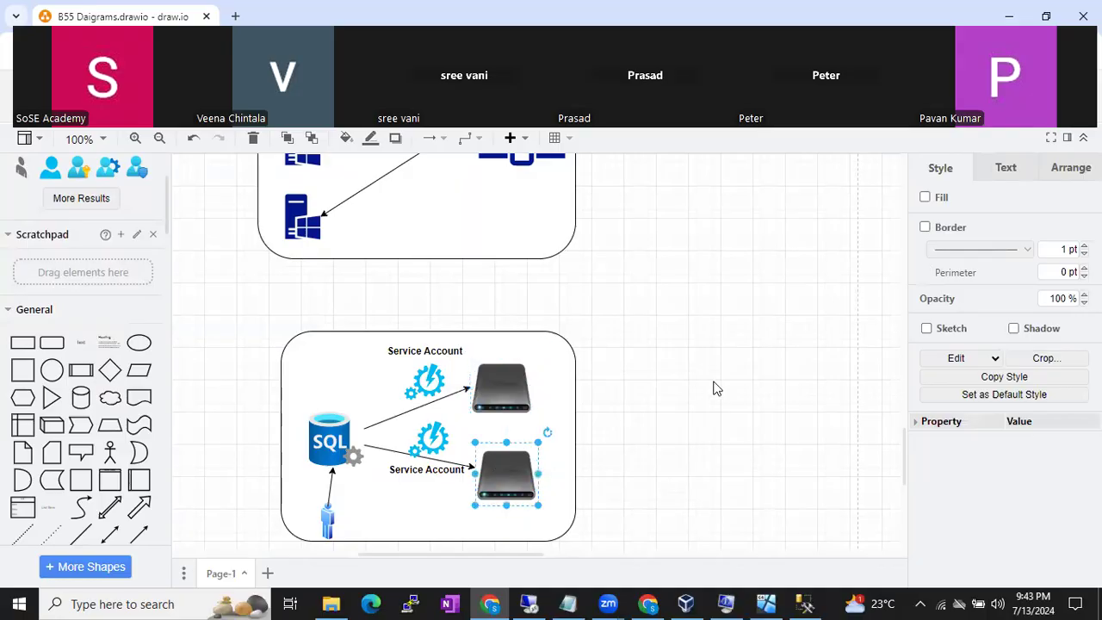
click(428, 384)
click(517, 379)
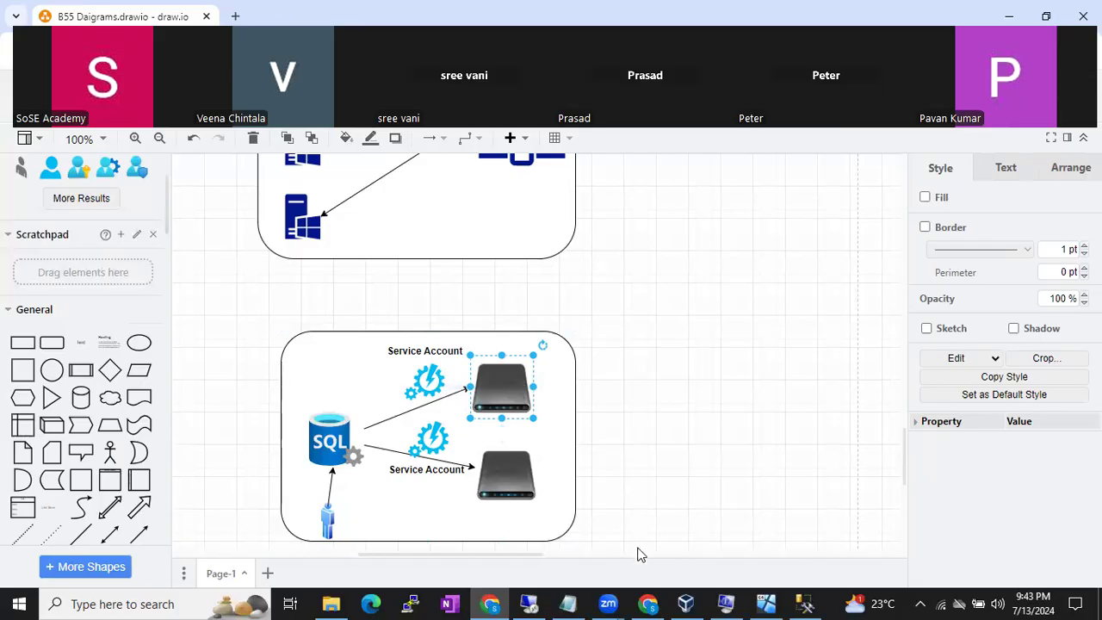
click(534, 602)
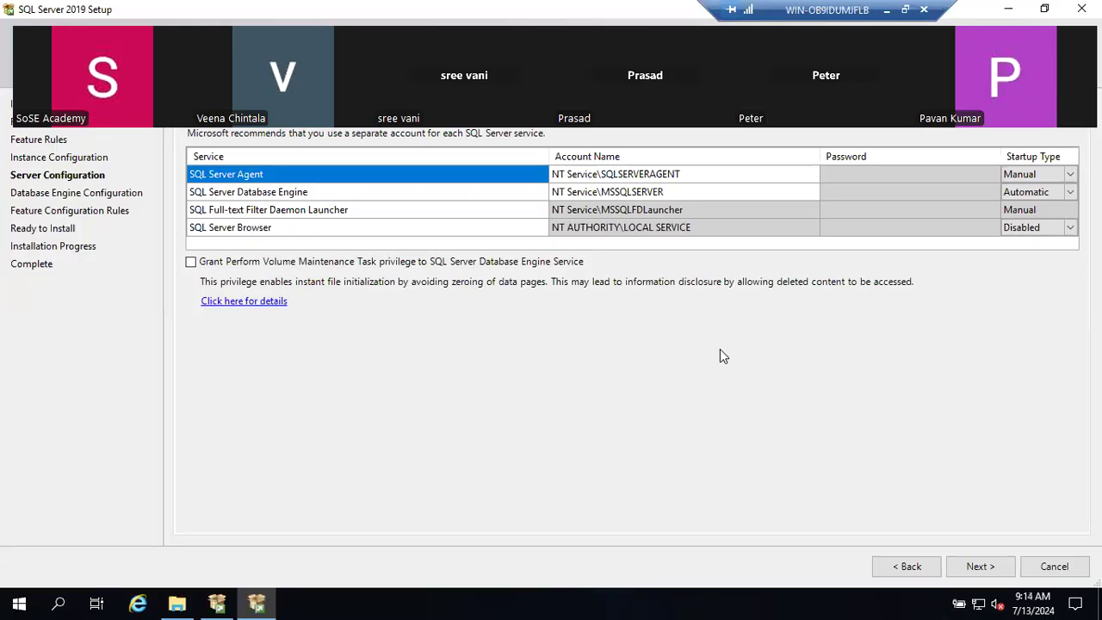
- Minimize the remote desktop and bring the Batch 55 Running Notes document forward in Chrome
click(888, 10)
scroll(618, 378, down, 3)
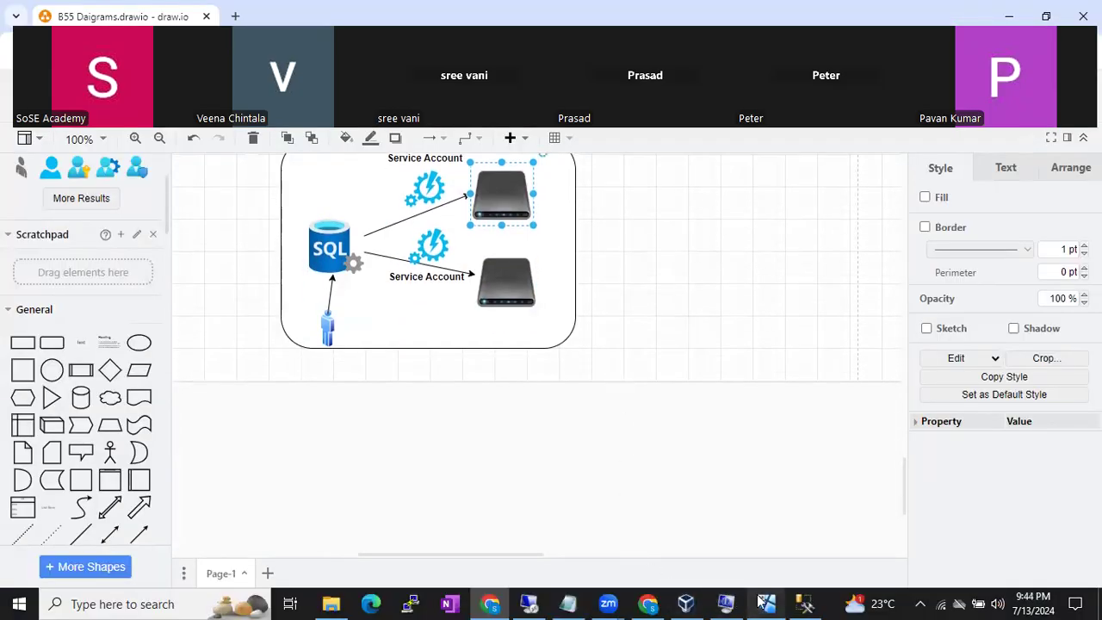
mouse_move(532, 600)
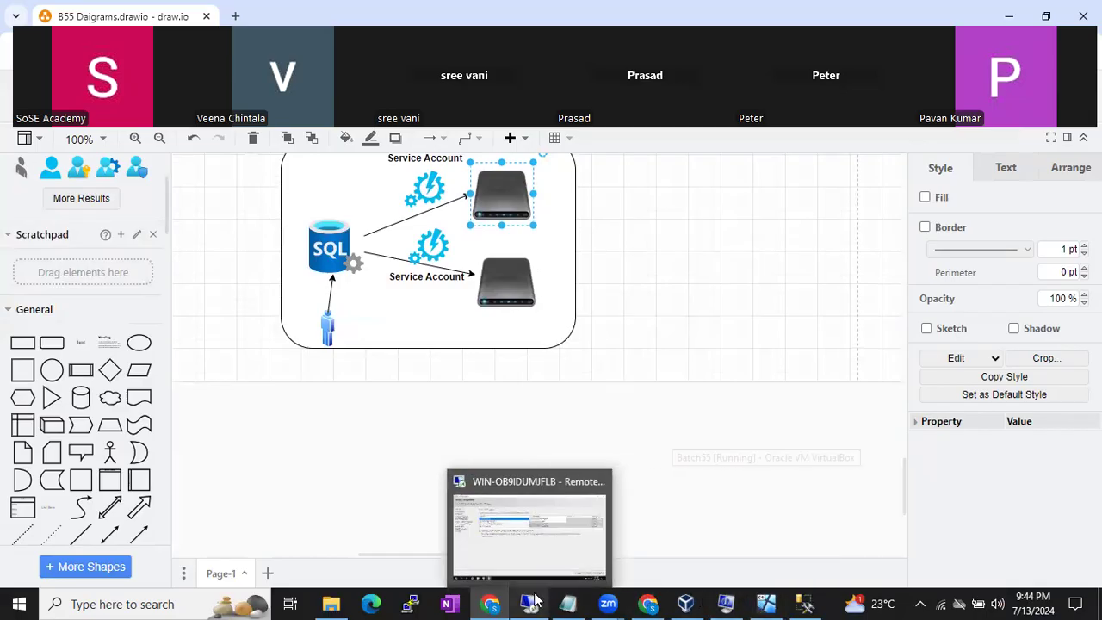
mouse_move(649, 605)
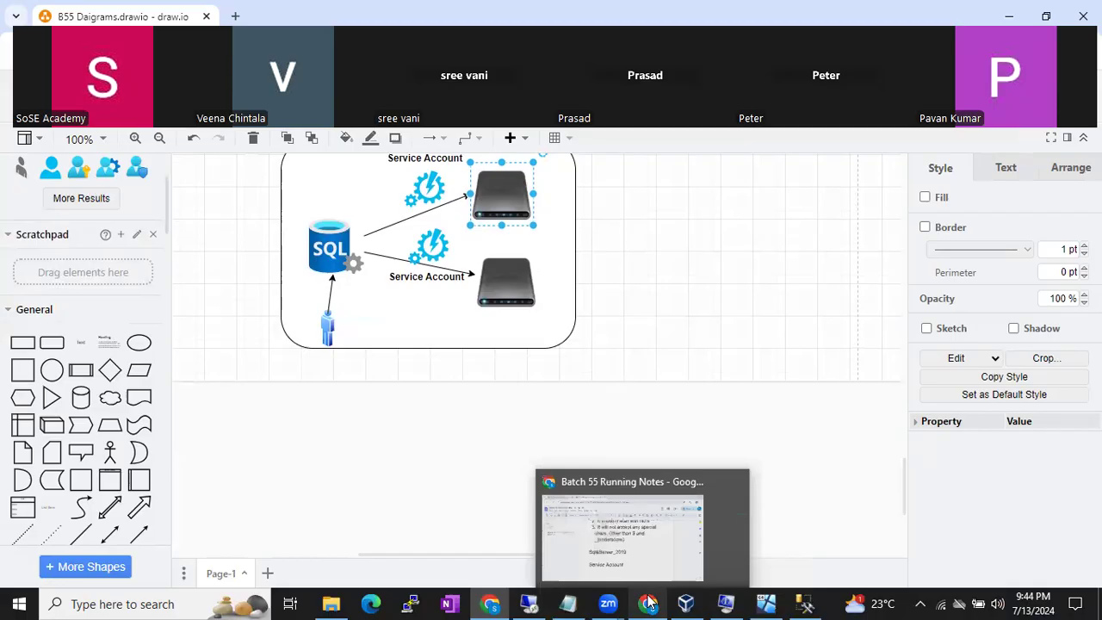
click(648, 551)
- Type 'Default Service Accounts' and 'Customized Service Accounts' on new lines under Service Account
key(Return)
text(Defa)
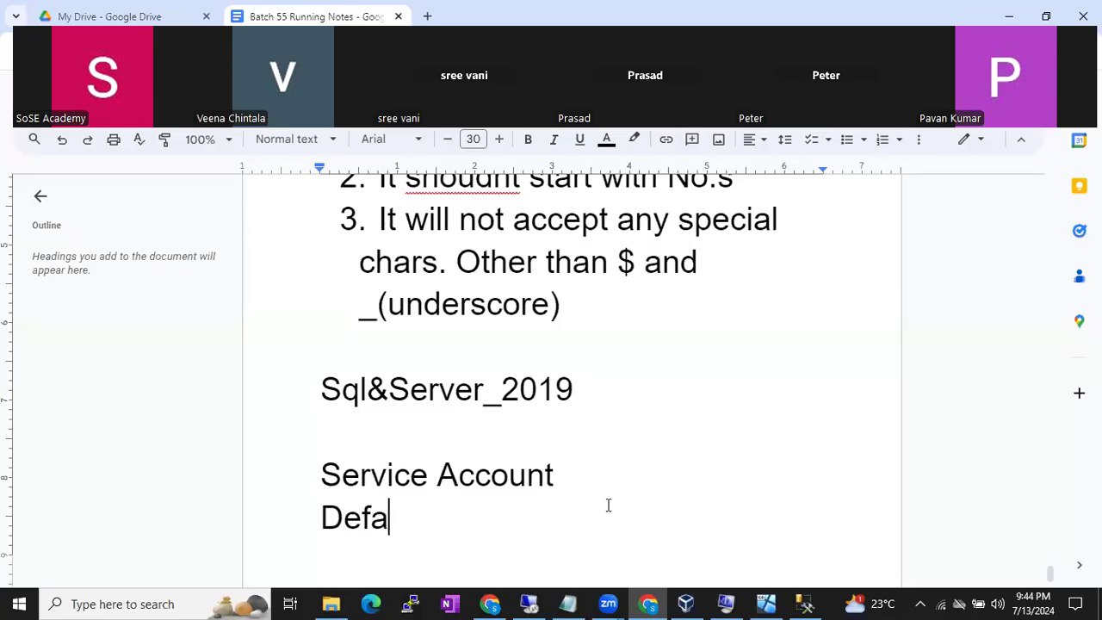
text(ult A)
key(BackSpace)
text(Servic)
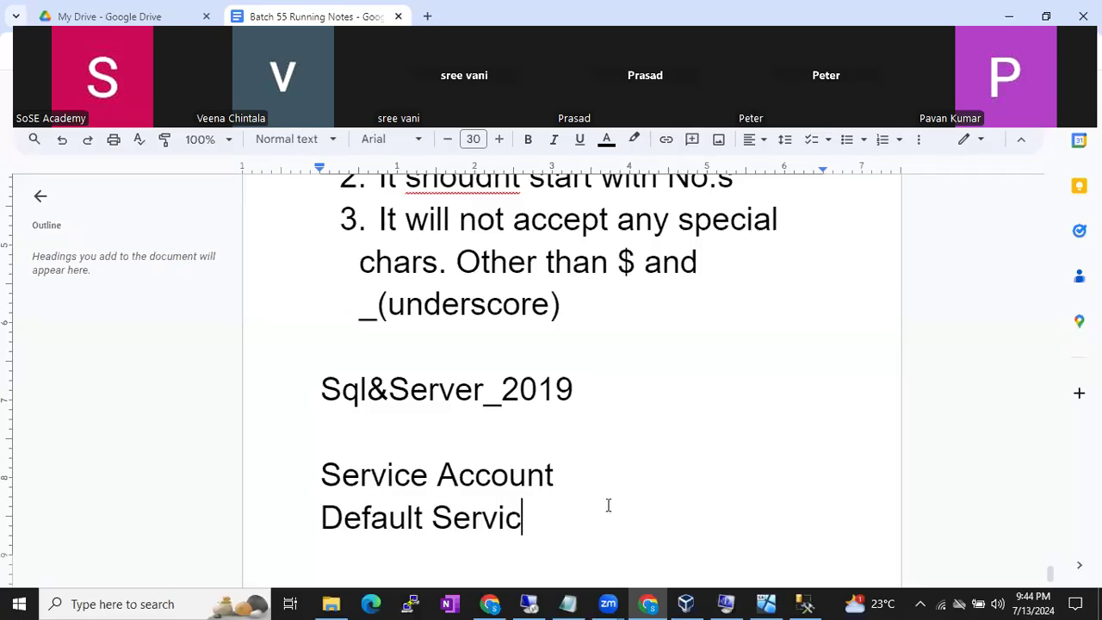
text(e Accounts)
key(Return)
text(Customized )
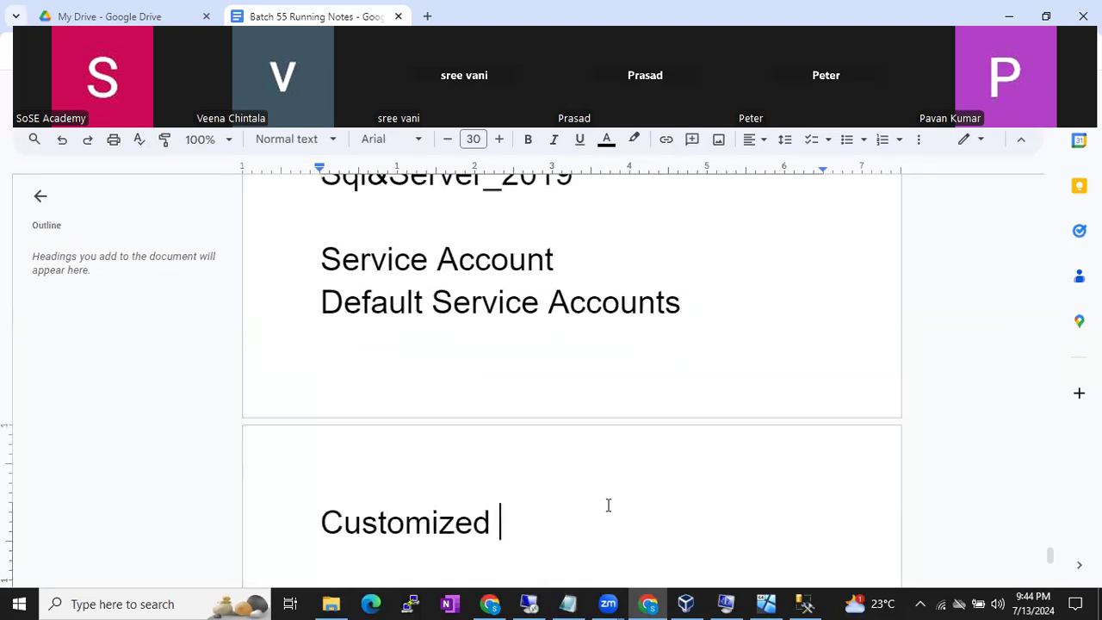
text(Service Accounts)
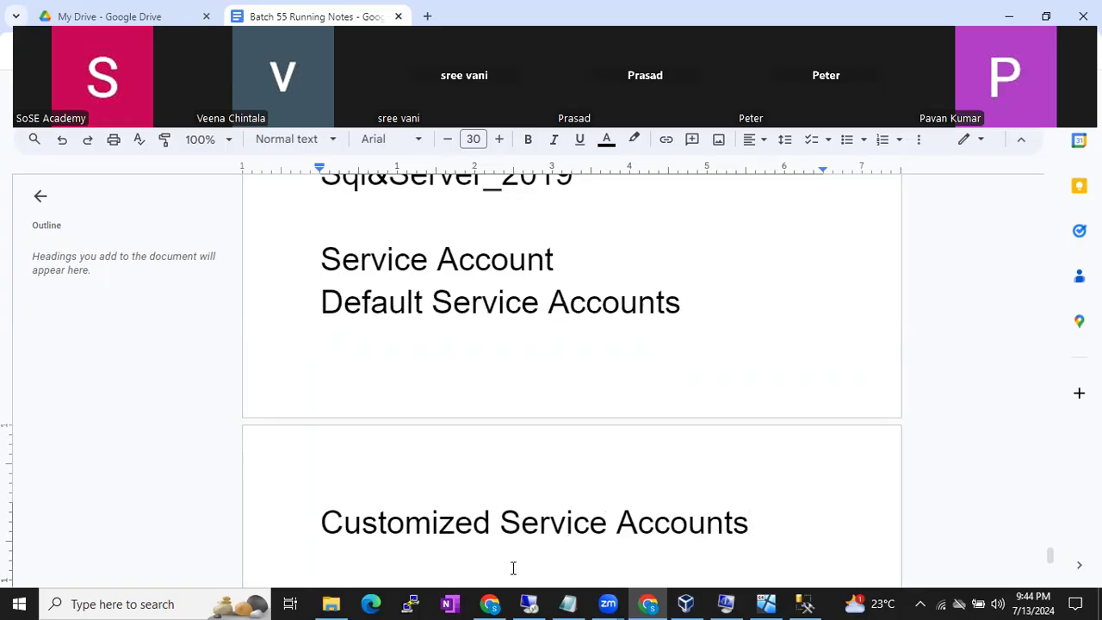
- Check the remote setup session, minimize it, and return to the draw.io diagram
click(528, 602)
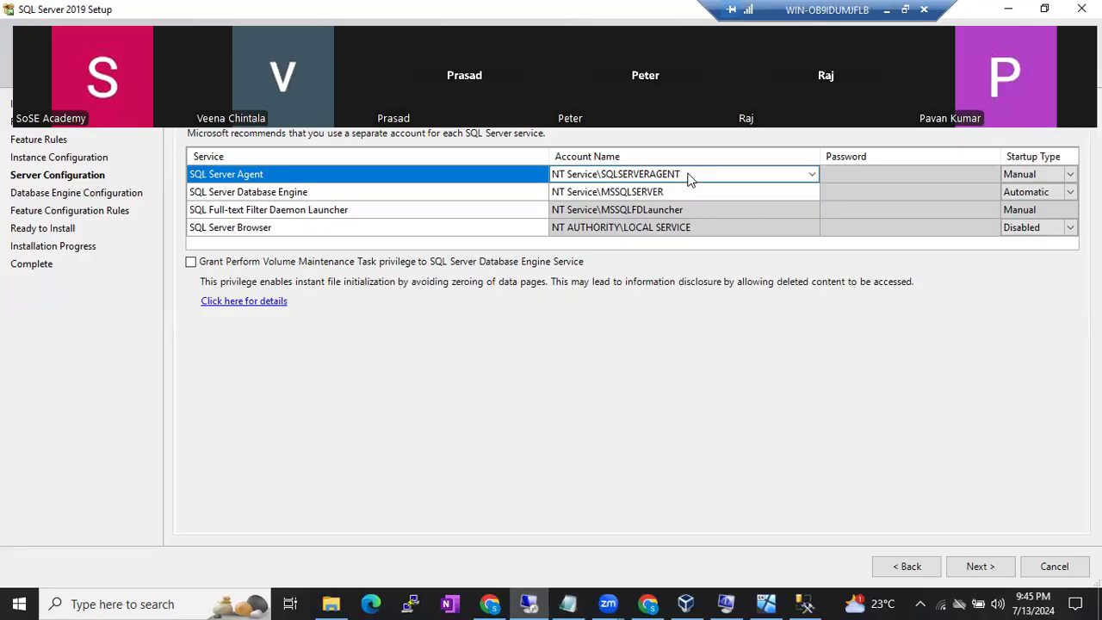
click(885, 11)
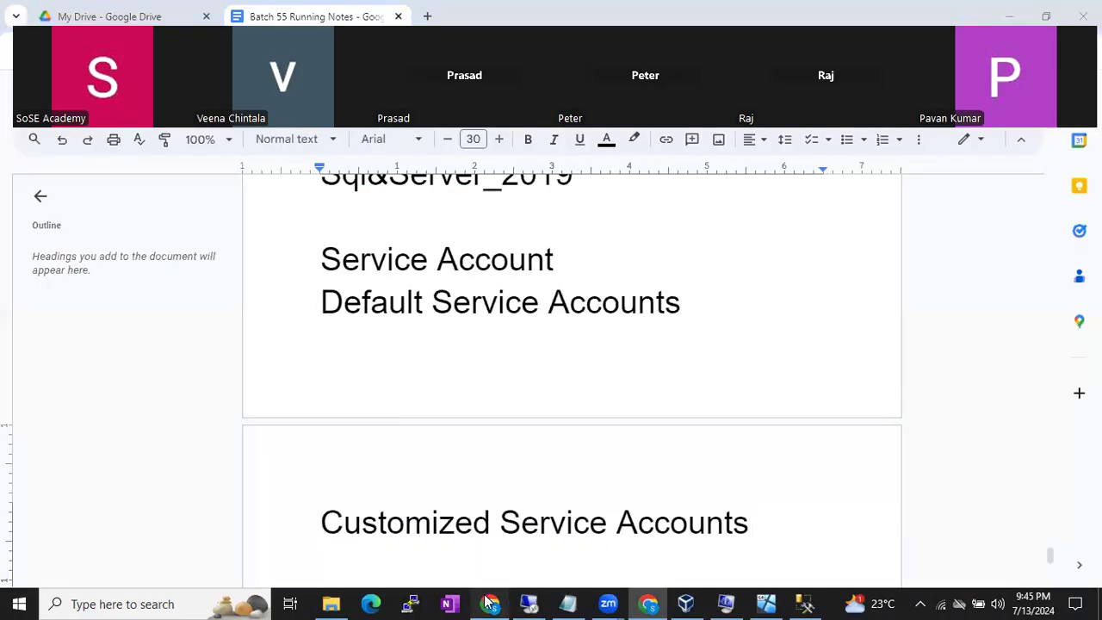
click(488, 603)
- Duplicate the SQL icon, delete the extra server copy, and move the SQL copy to the container's bottom
scroll(419, 349, up, 2)
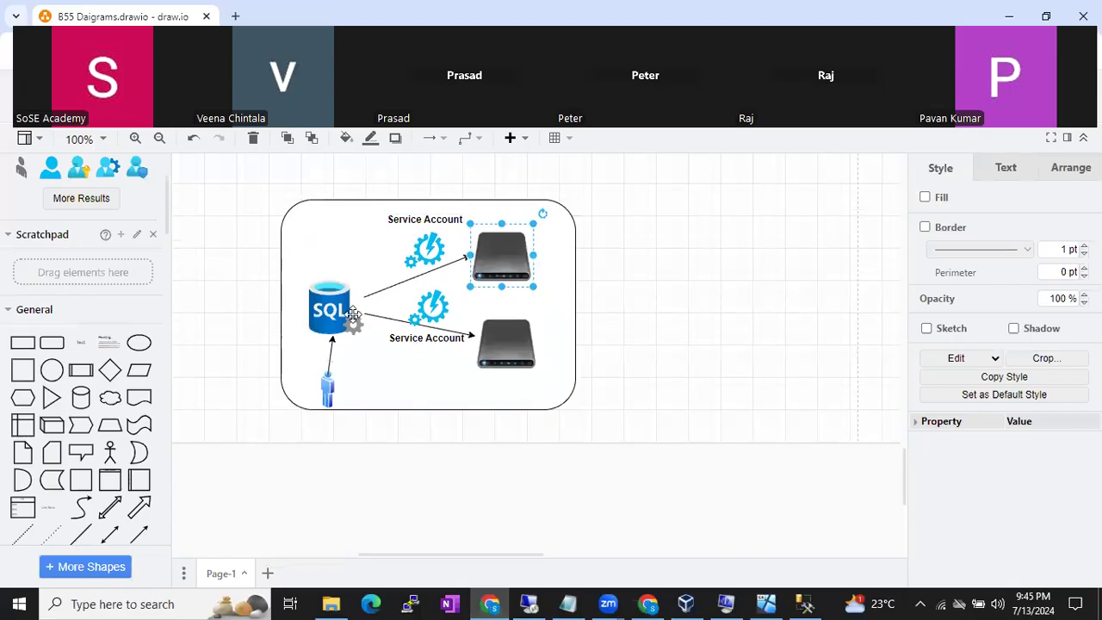
shift+click(339, 303)
ctrl+drag(339, 303, 327, 238)
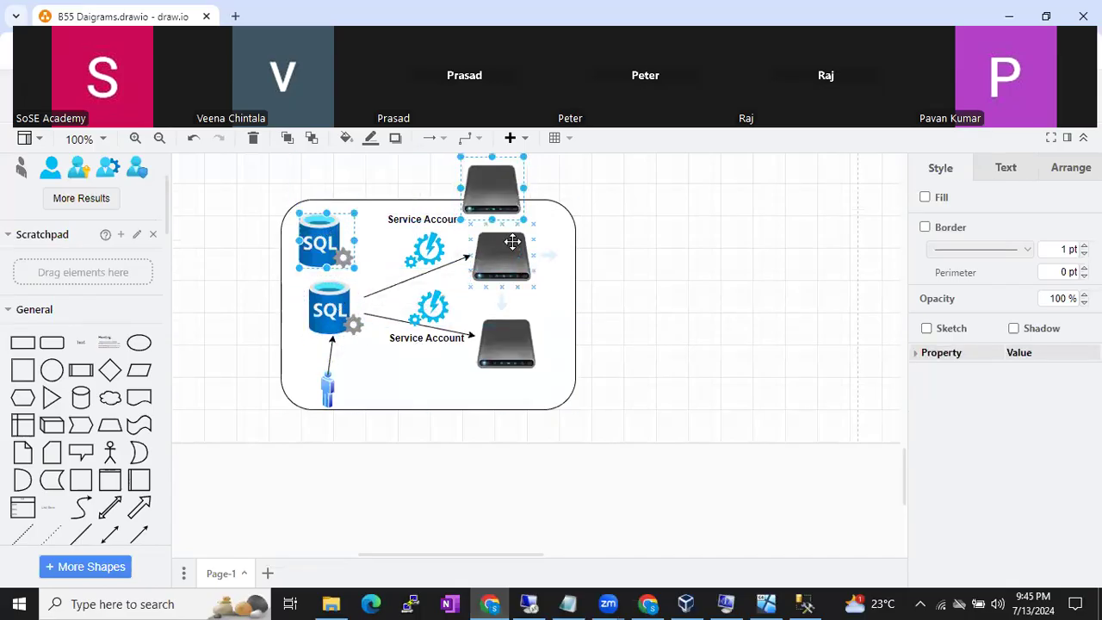
click(632, 267)
click(501, 195)
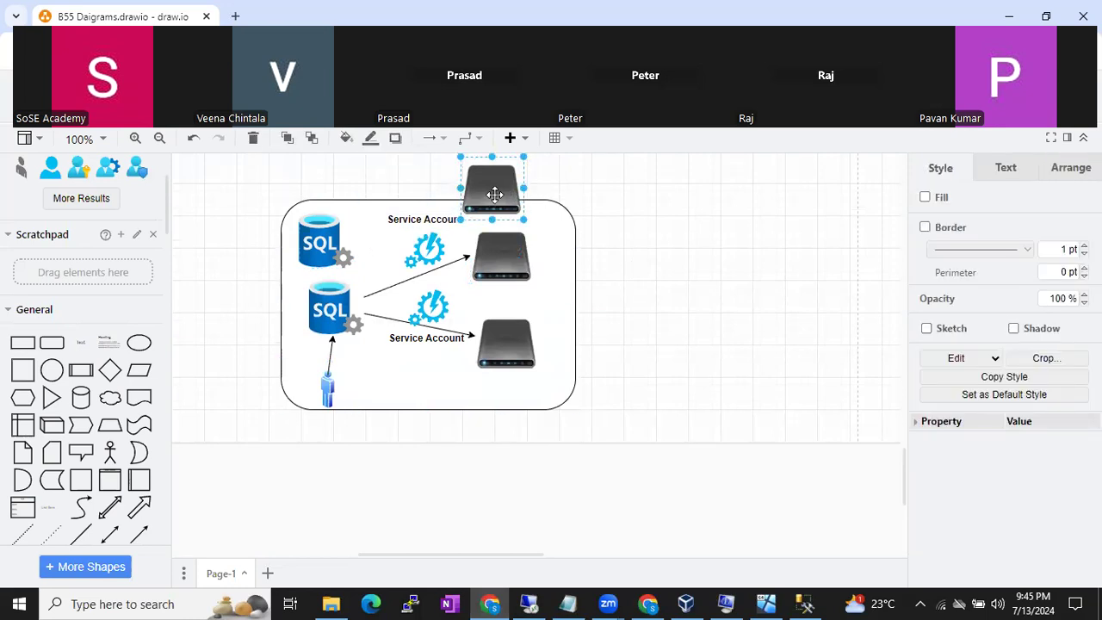
key(Delete)
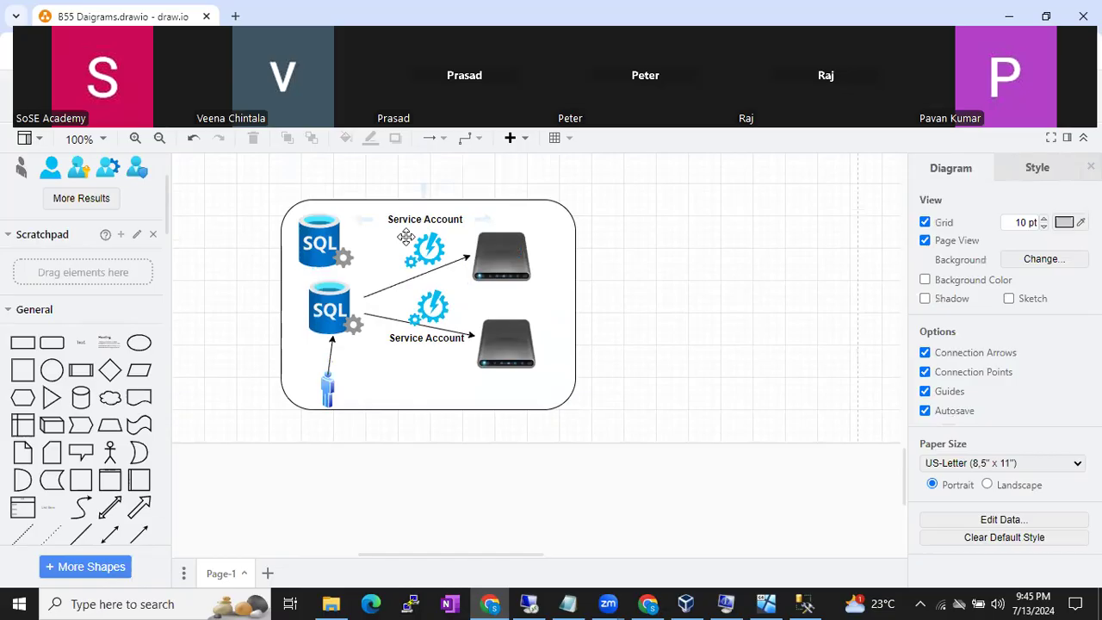
drag(336, 247, 391, 383)
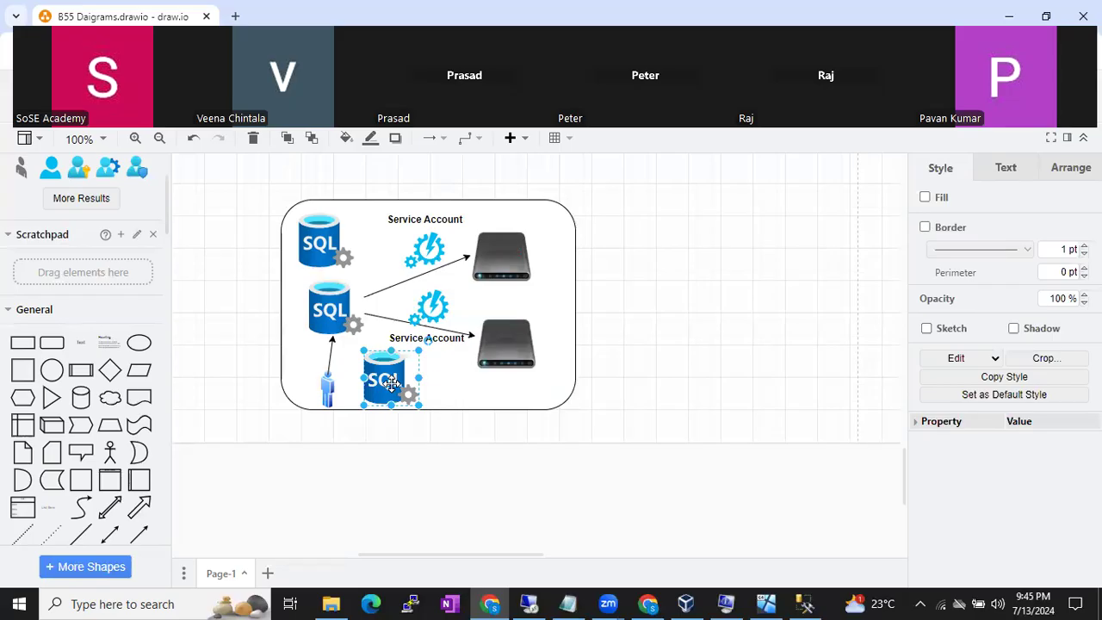
click(425, 249)
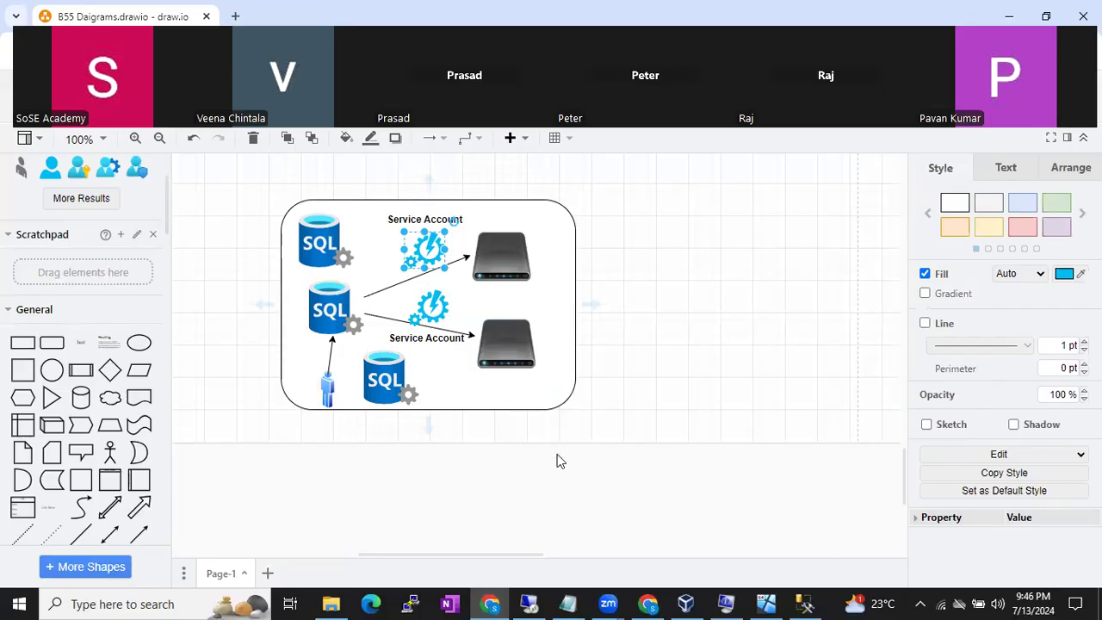
click(529, 603)
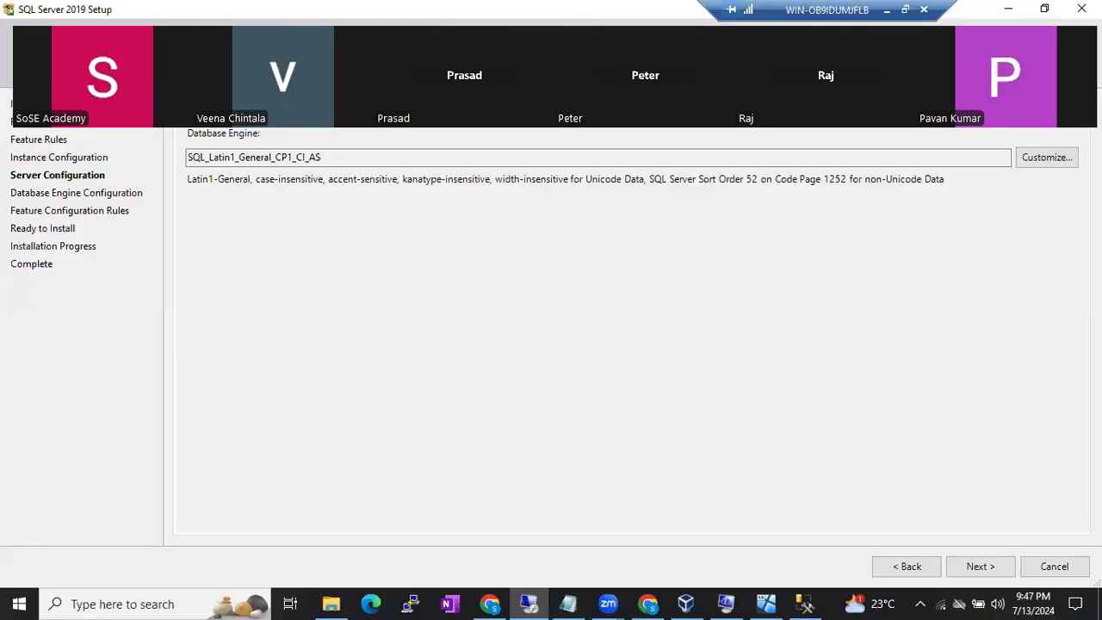
click(1036, 164)
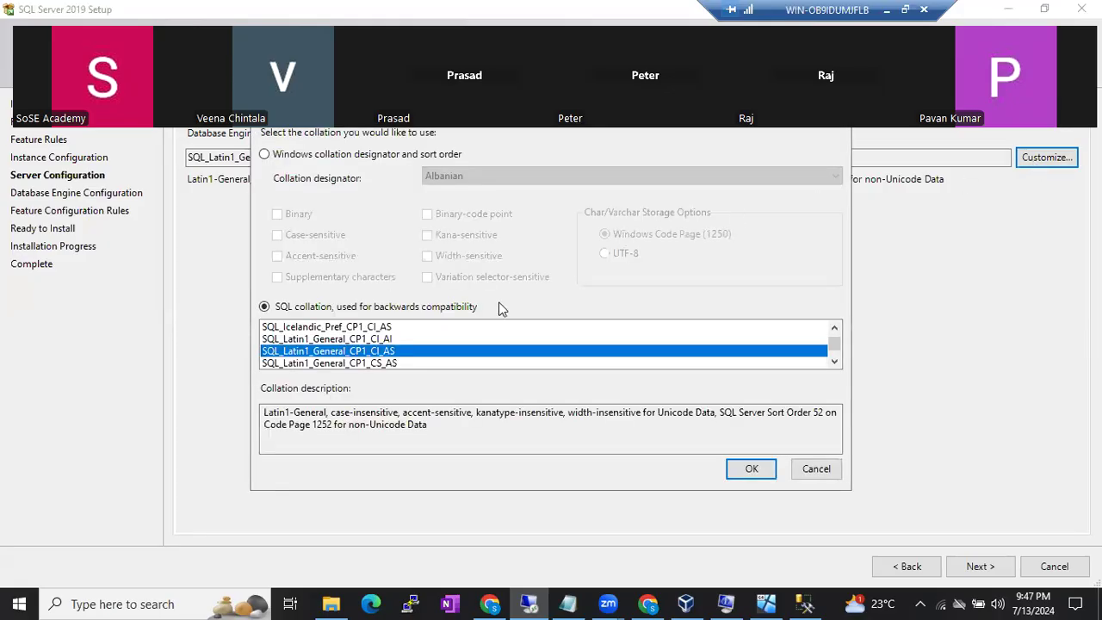
click(338, 155)
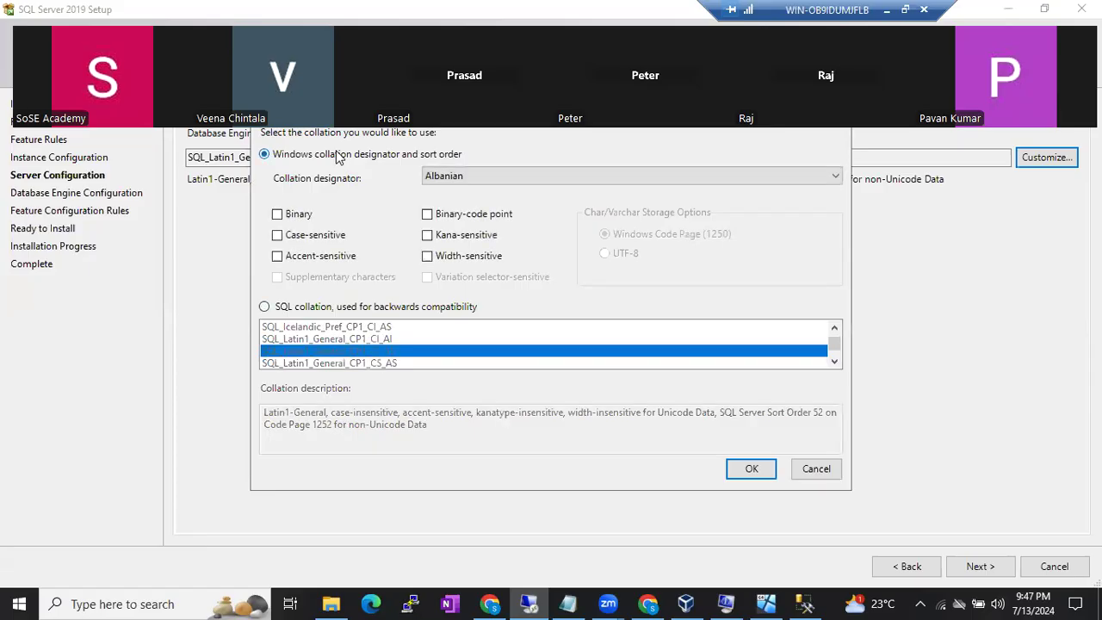
click(491, 183)
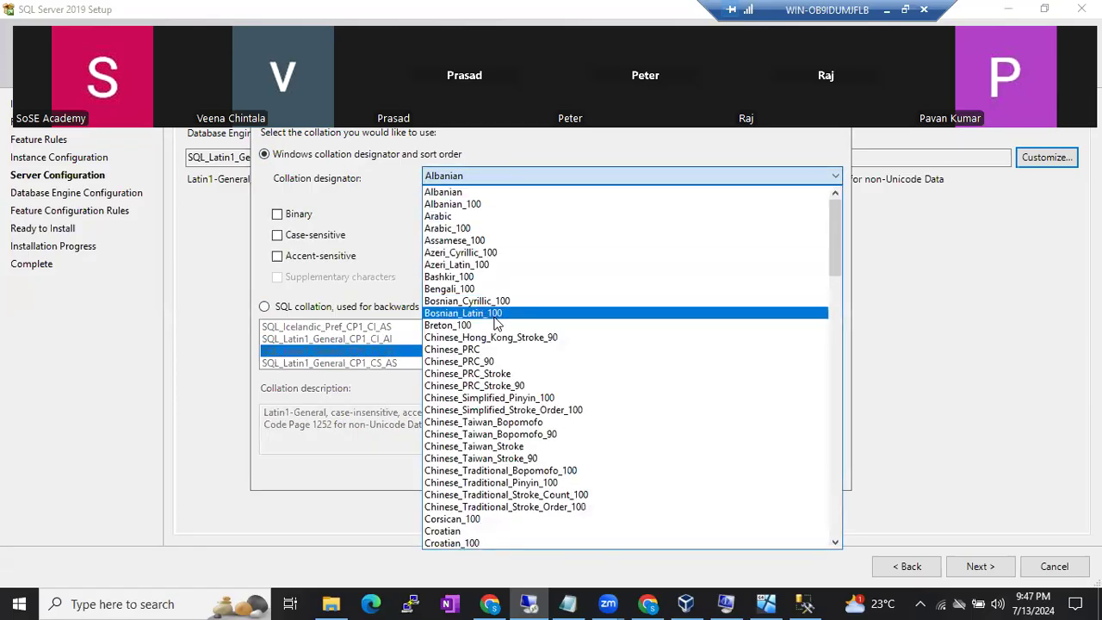
scroll(482, 317, down, 2)
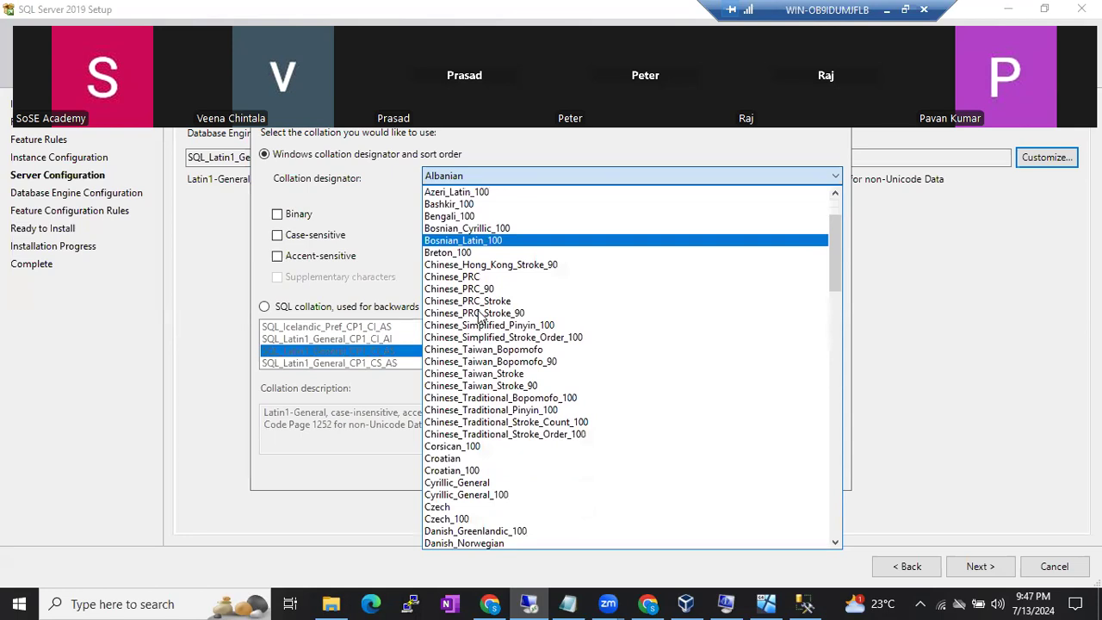
scroll(480, 317, down, 6)
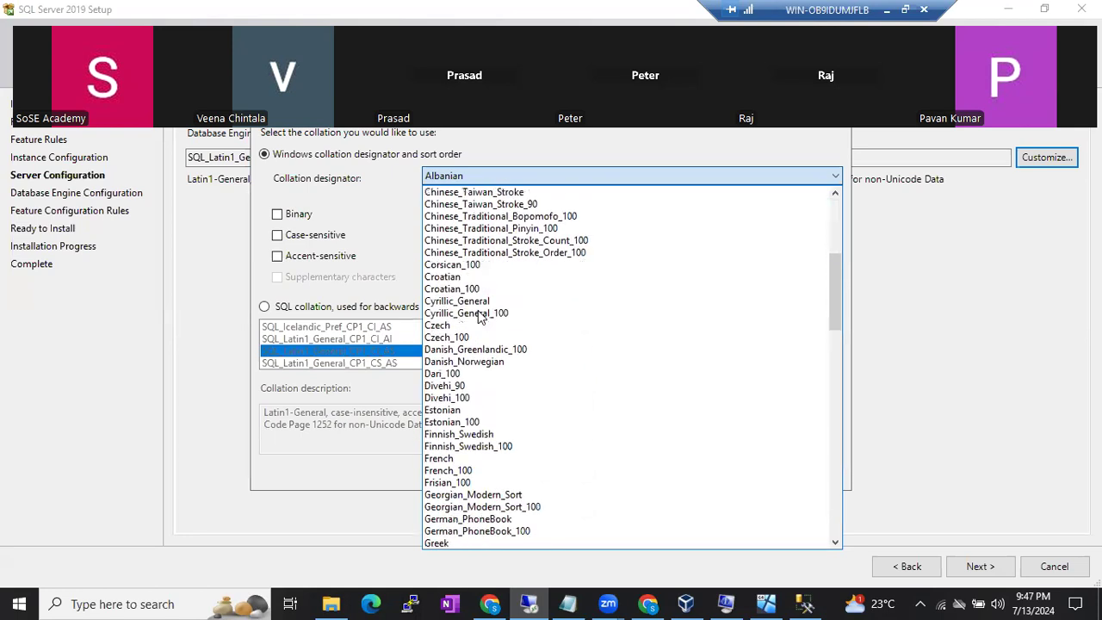
scroll(478, 320, down, 5)
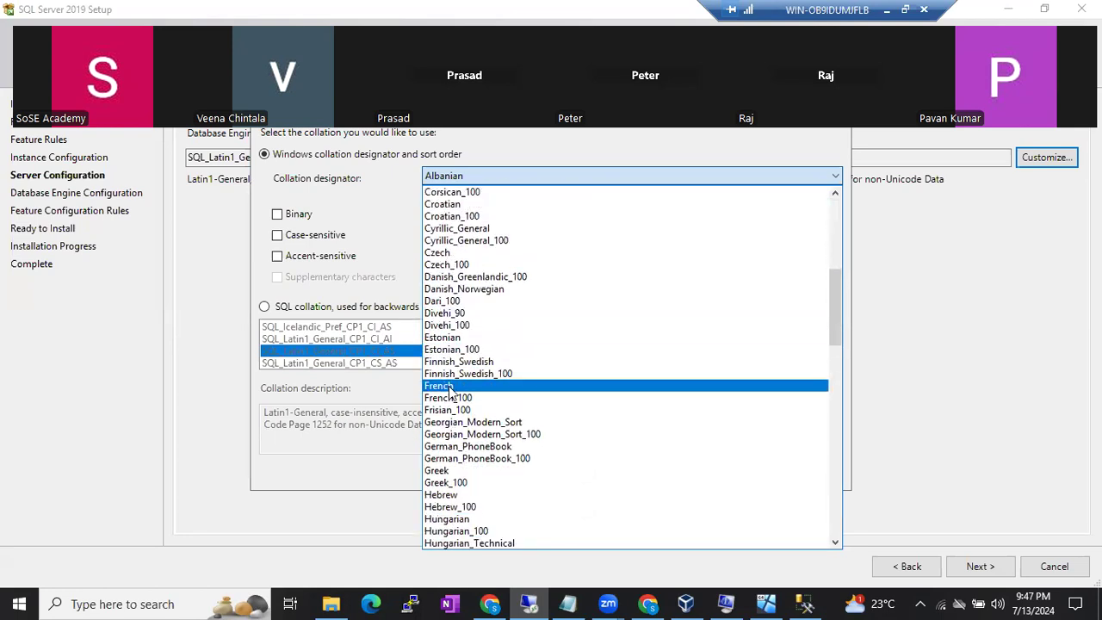
scroll(454, 457, down, 7)
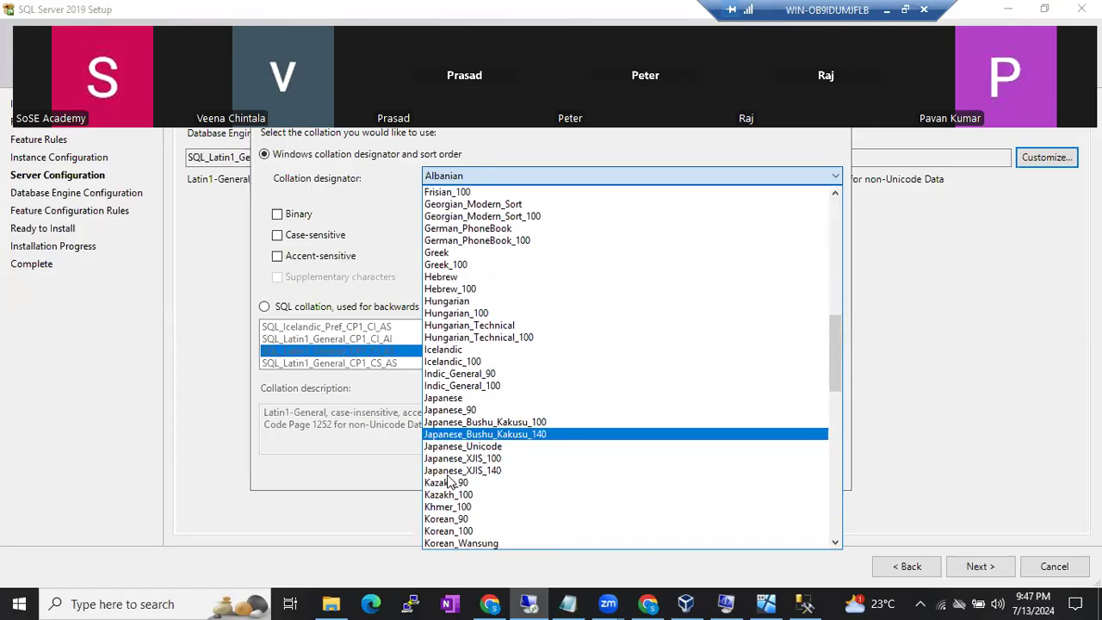
scroll(453, 465, down, 14)
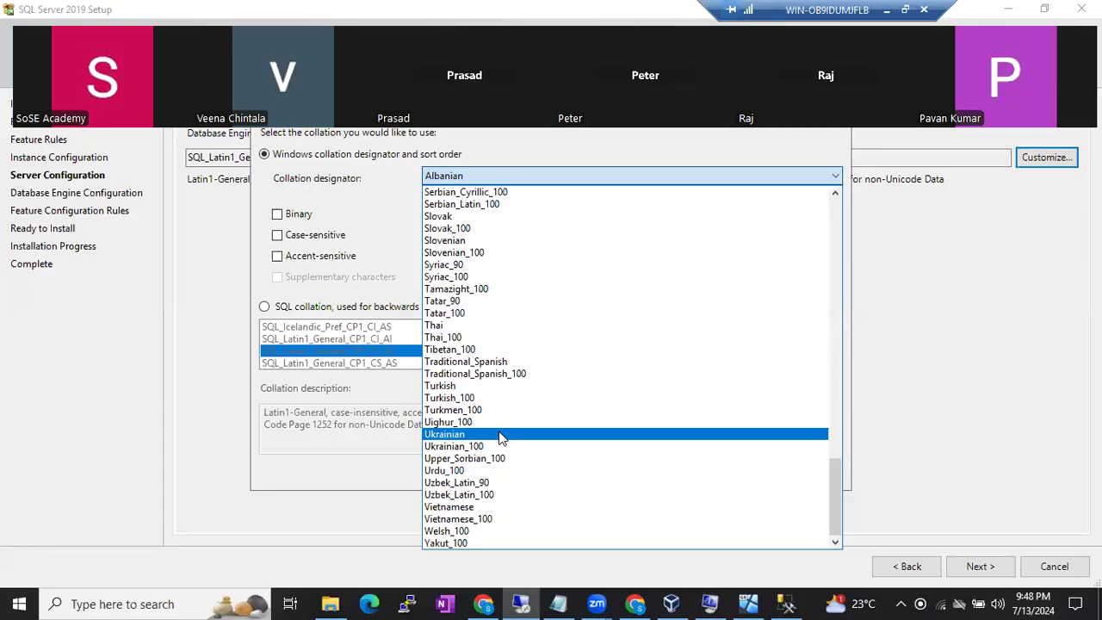
click(214, 274)
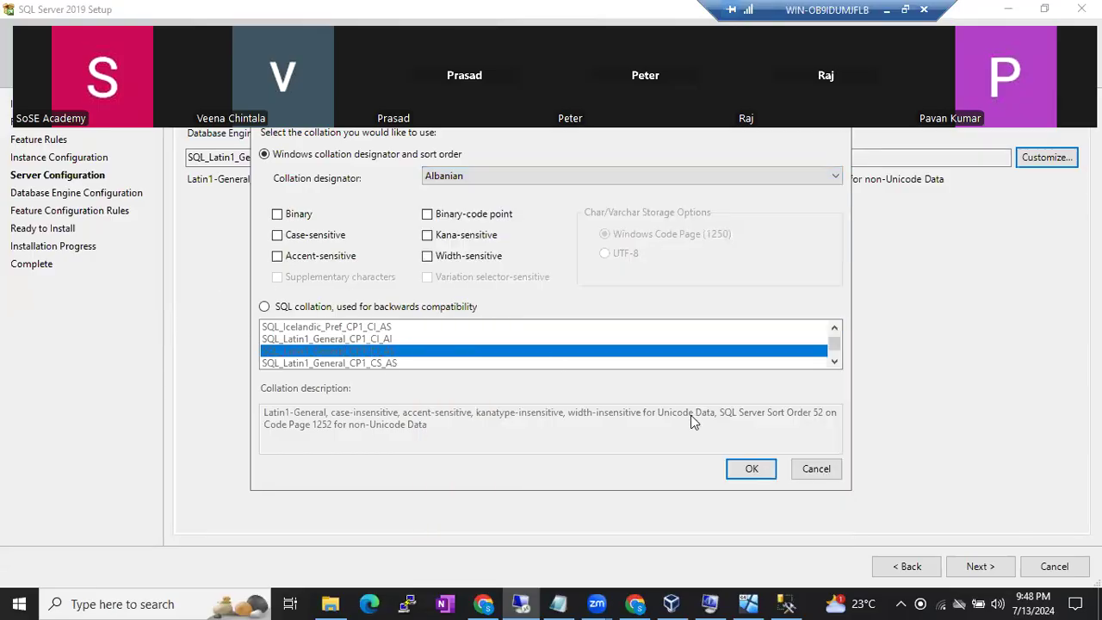
click(812, 467)
drag(366, 160, 185, 160)
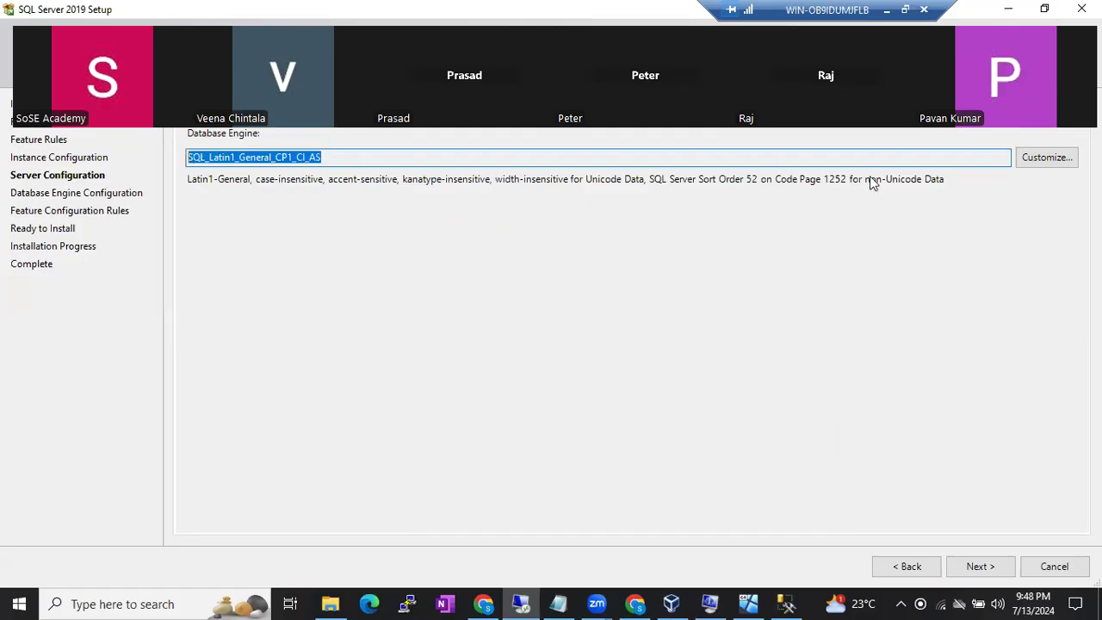
- Reopen the collation Customize dialog showing SQL_Latin1_General_CP1_CI_AS
click(1030, 159)
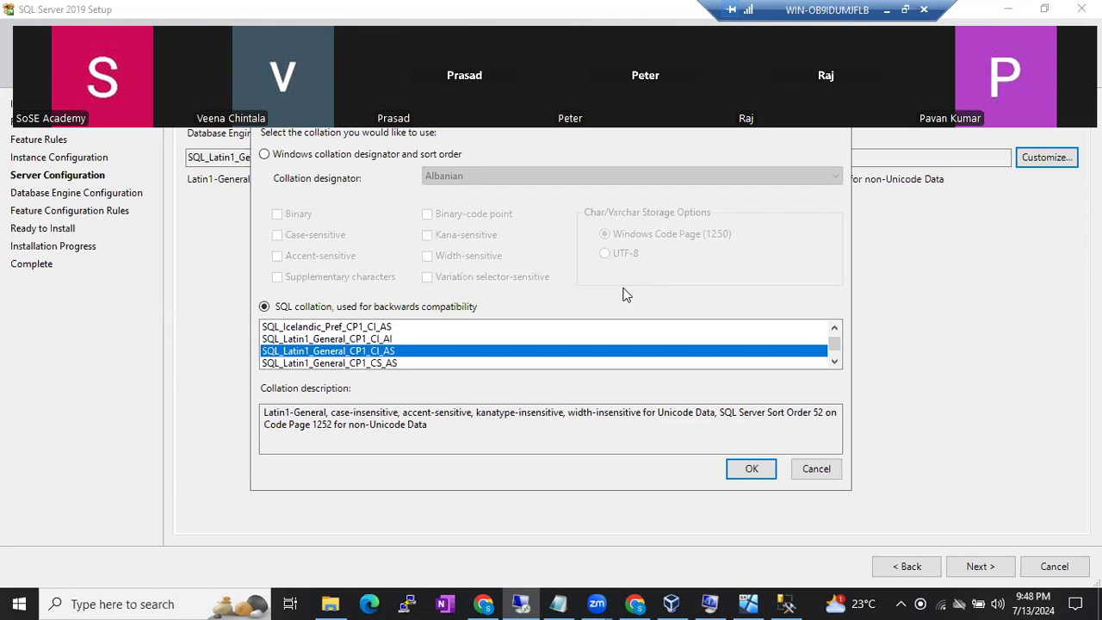
- Cancel the collation customization dialog without making changes
click(809, 469)
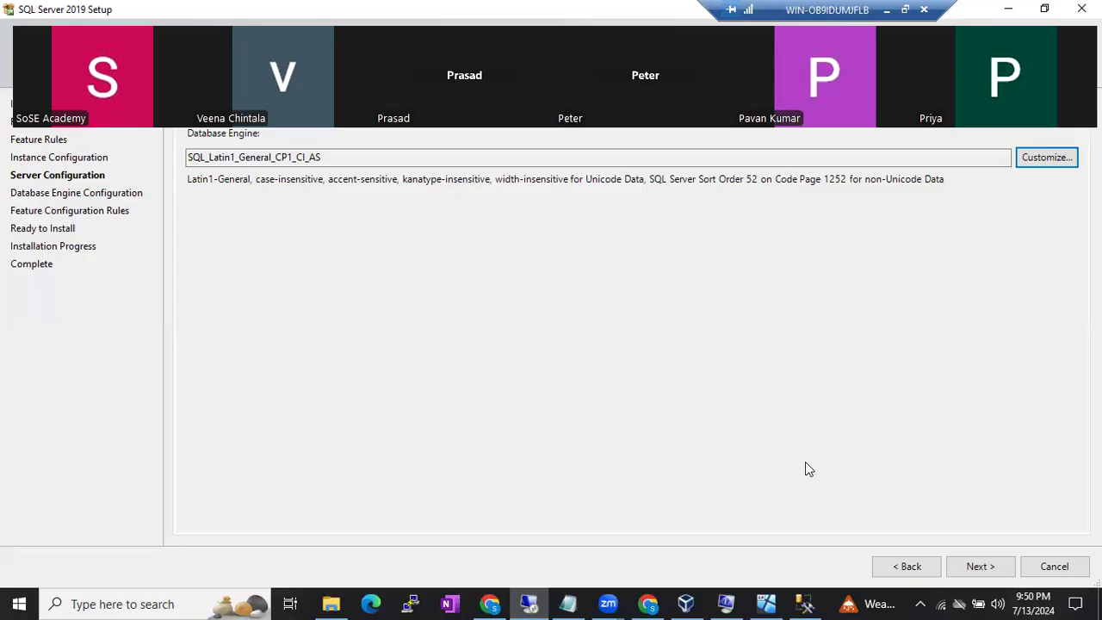
- Highlight parts of the SQL_Latin1_General_CP1_CI_AS name, then switch to the Google Docs notes
drag(338, 157, 178, 175)
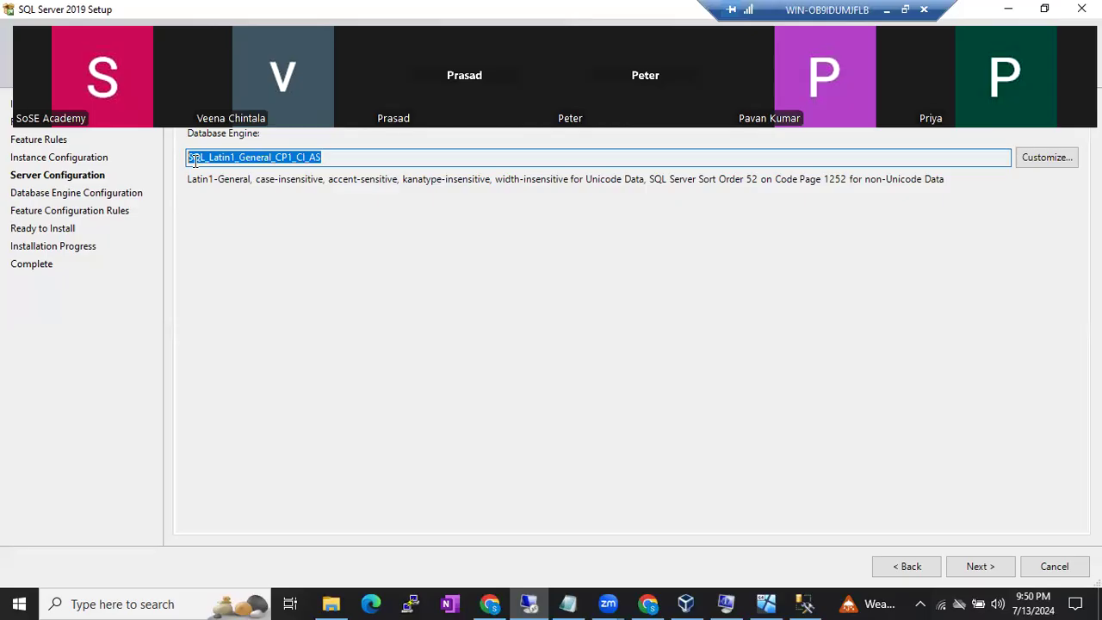
double_click(339, 160)
click(193, 158)
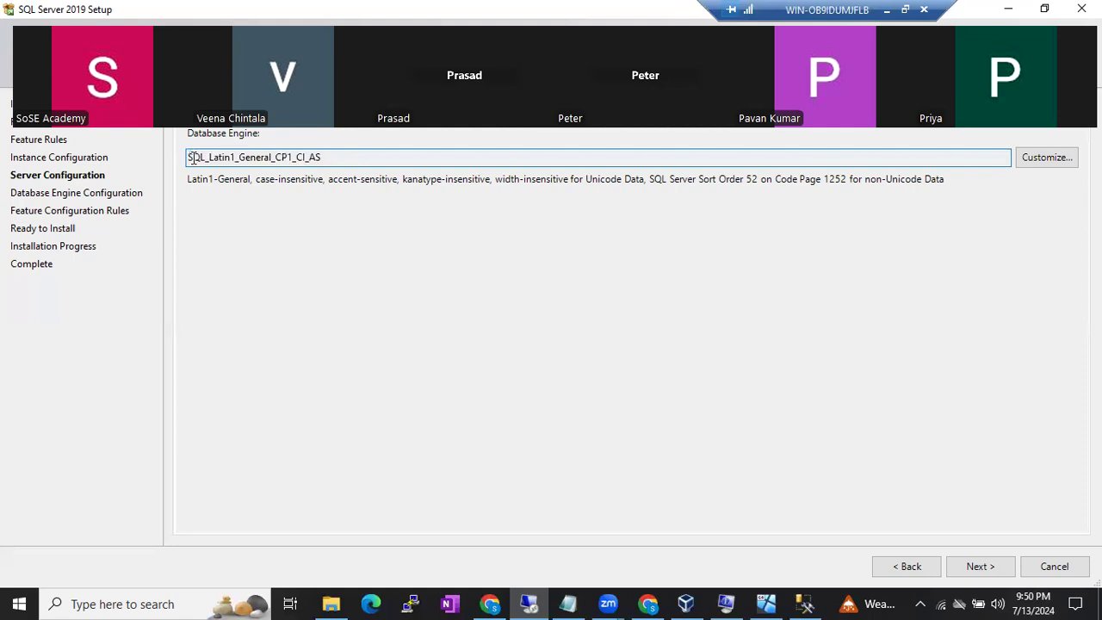
drag(208, 159, 325, 159)
click(277, 158)
click(337, 158)
double_click(225, 157)
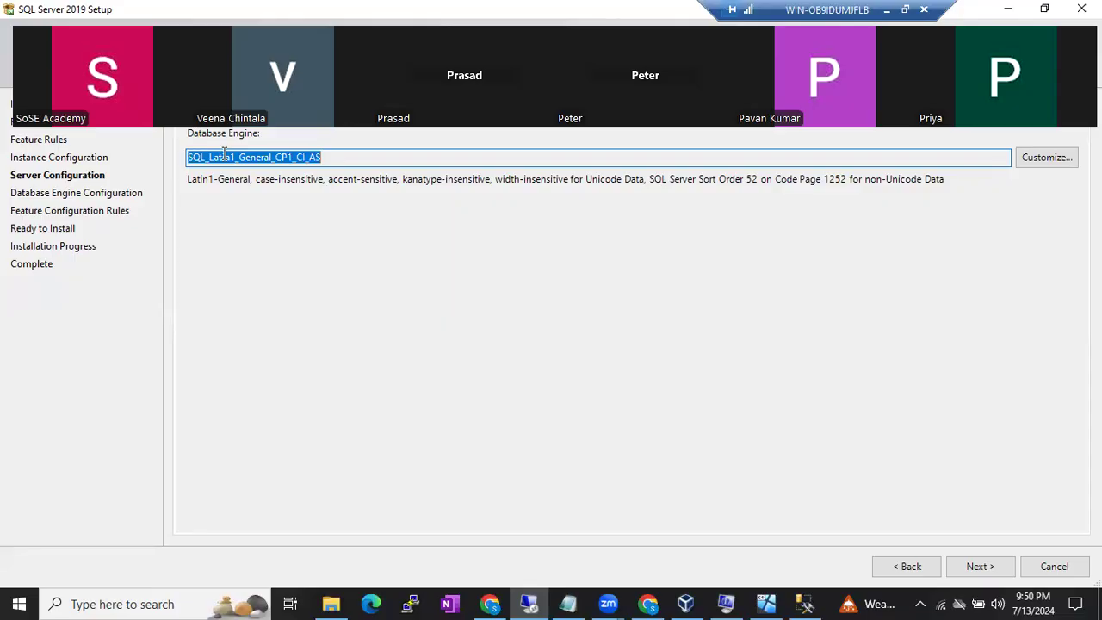
click(887, 10)
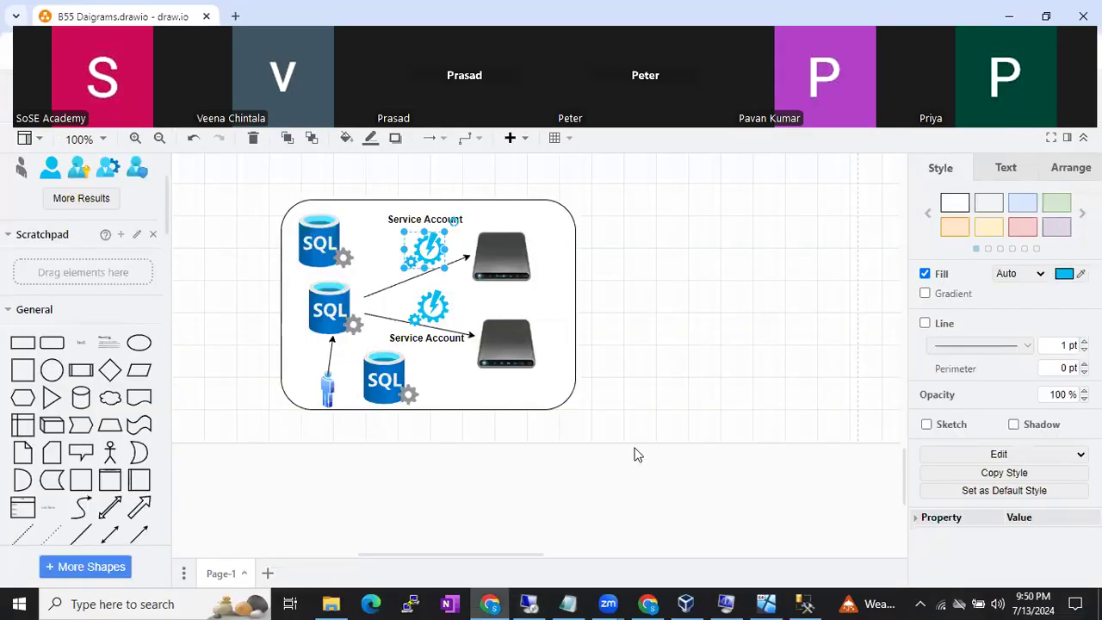
click(649, 605)
- Add 'Build Sheet', 'Instance Name' and 'Service account' lines under Customized Service Accounts
scroll(652, 527, down, 2)
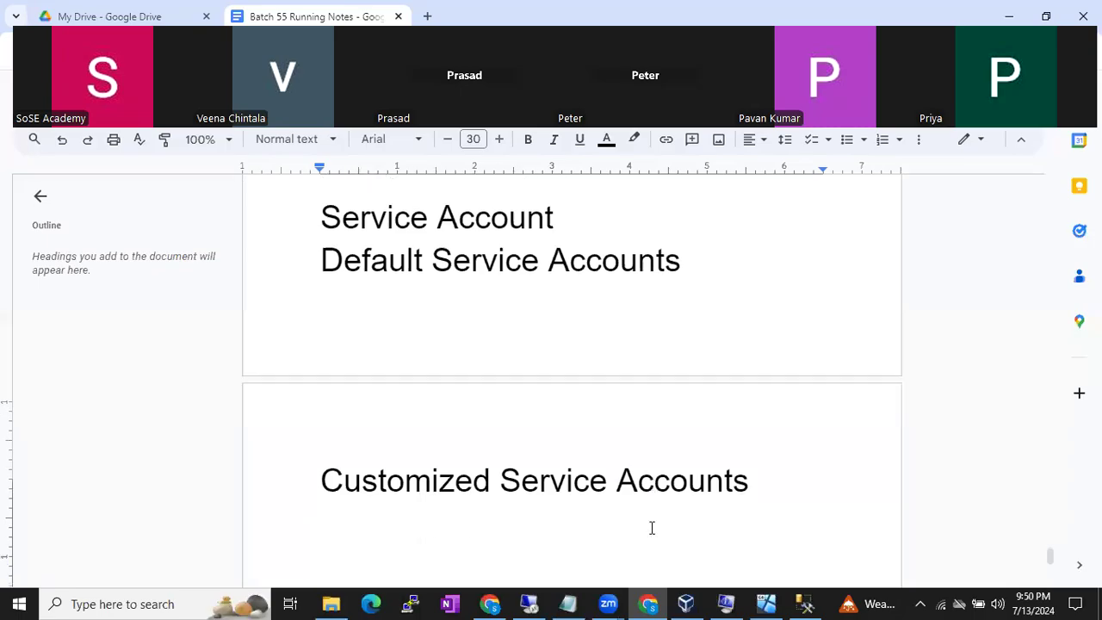
key(Return)
text(Bu)
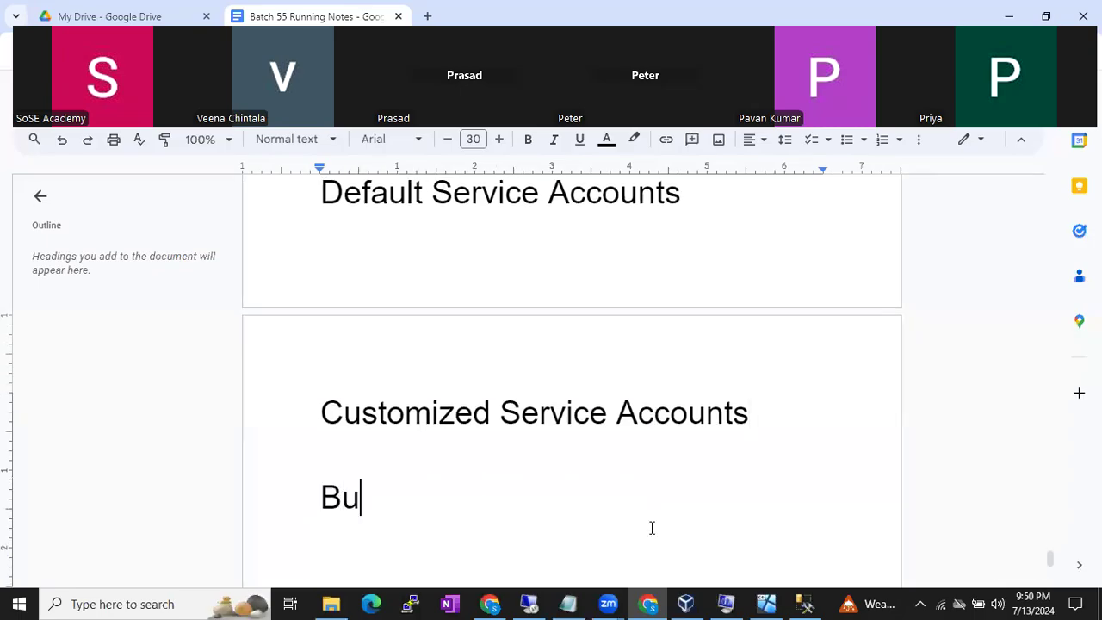
text(ild Sheet)
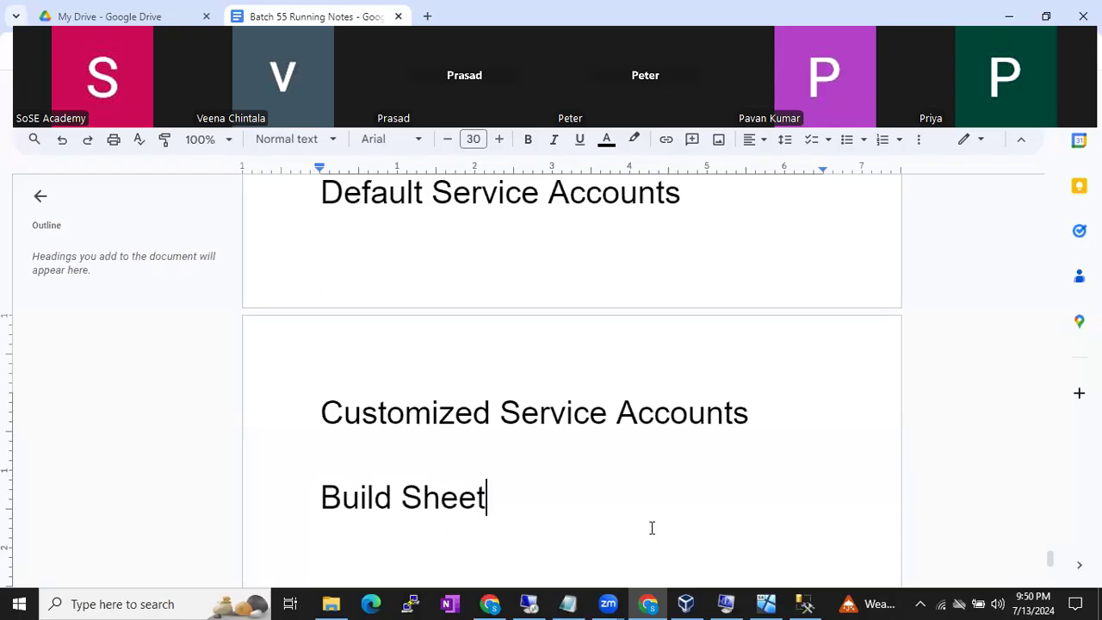
key(Return)
text(Instance Name)
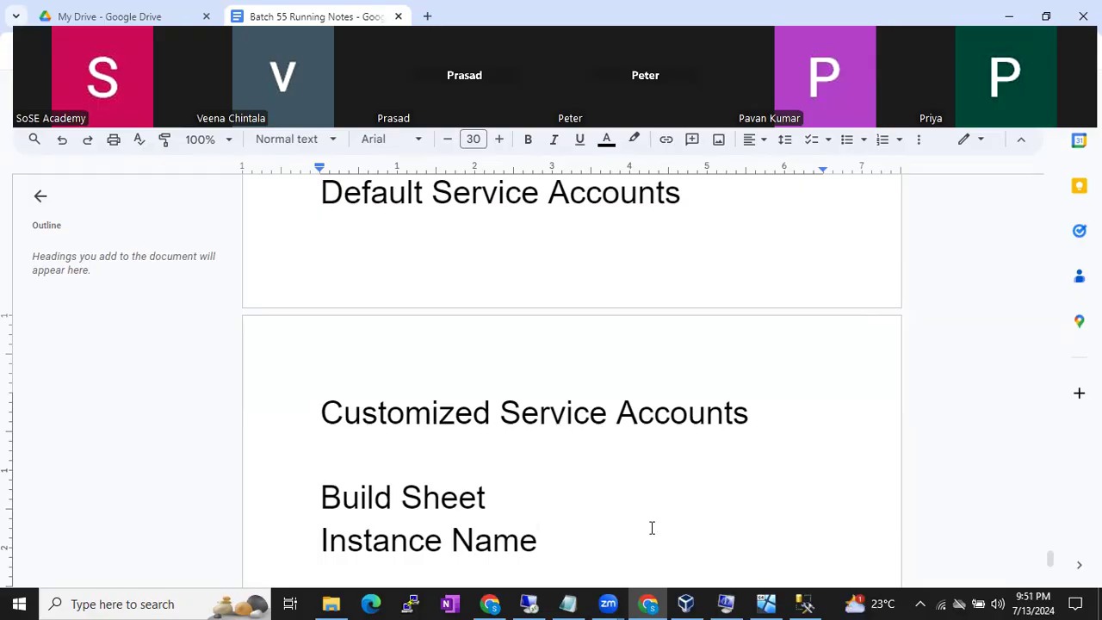
key(Return)
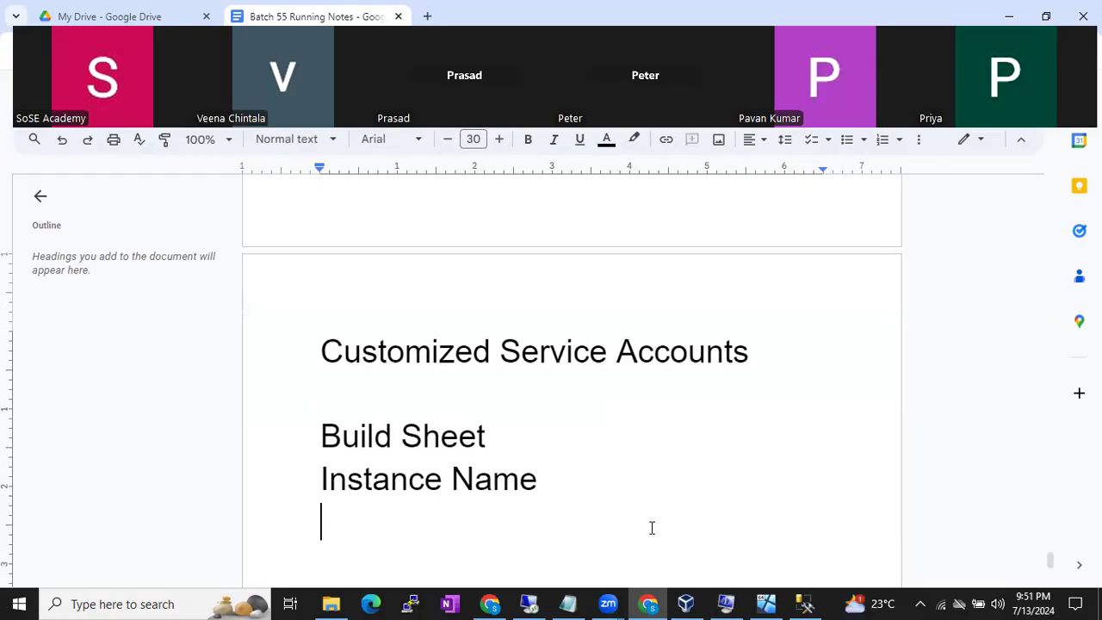
text(Service account)
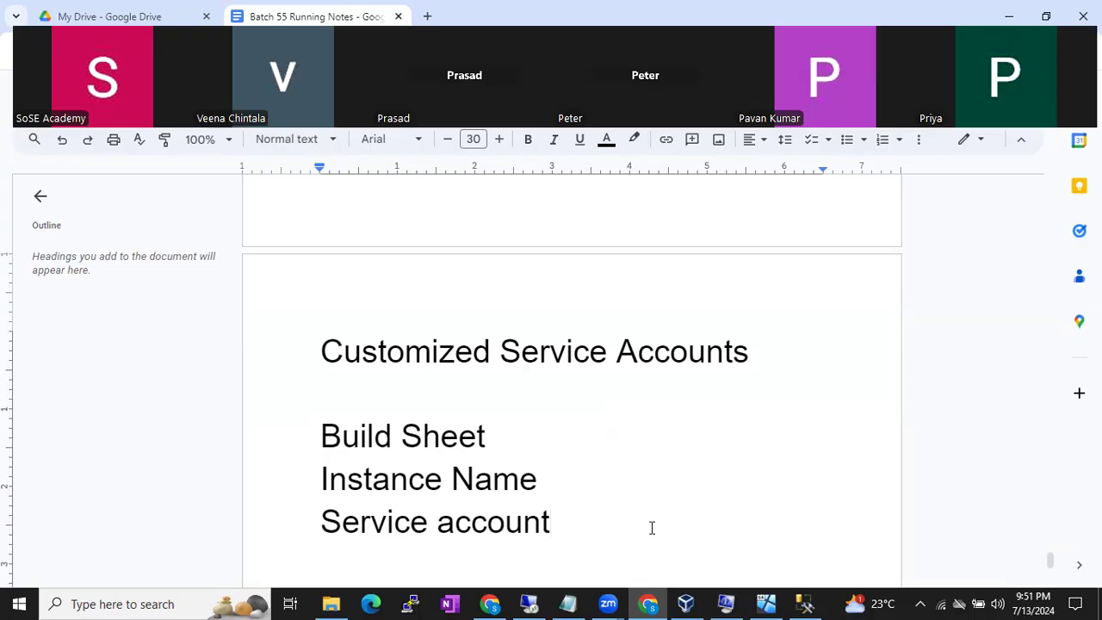
- Add 'Collation settings' and 'Features' lines, then select Instance Name through Features
key(Return)
text(S)
key(BackSpace)
text(Collation settings)
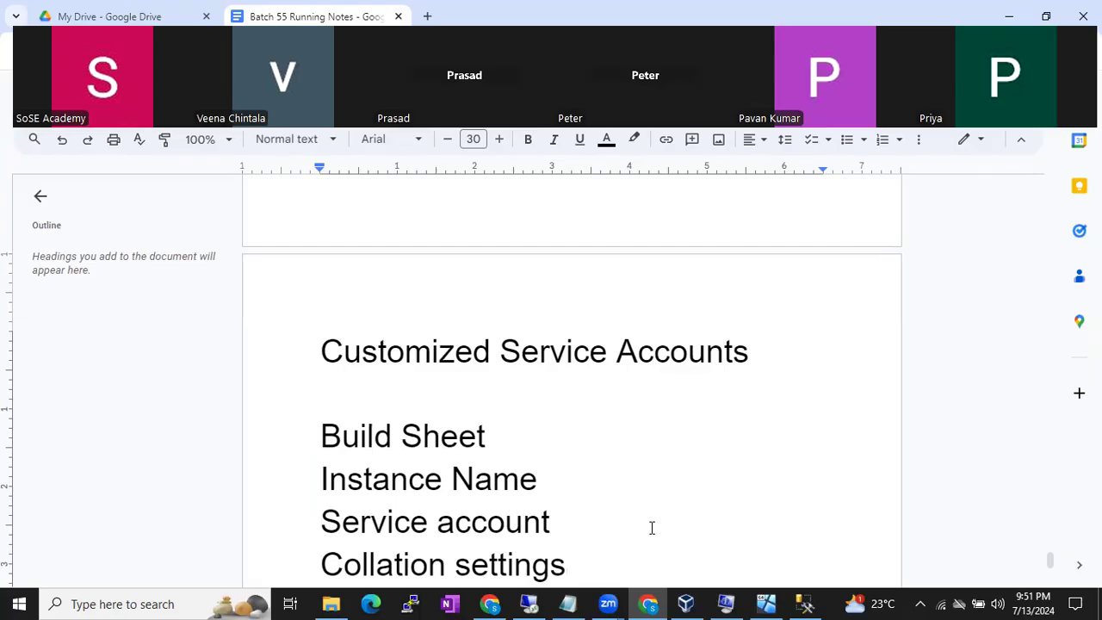
key(Return)
text(Features)
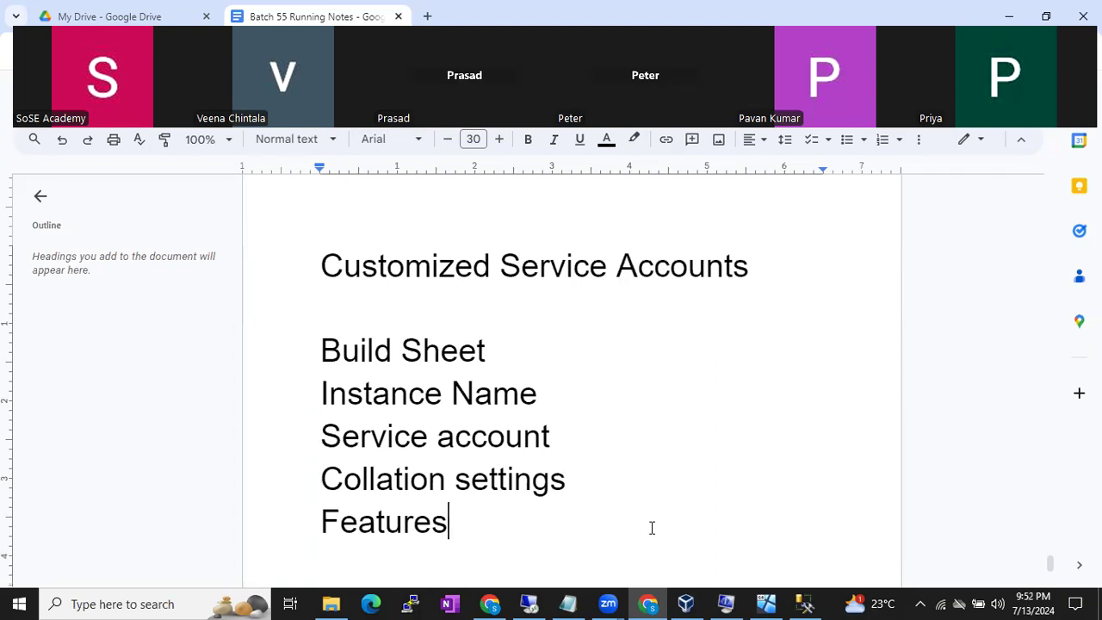
drag(482, 524, 311, 397)
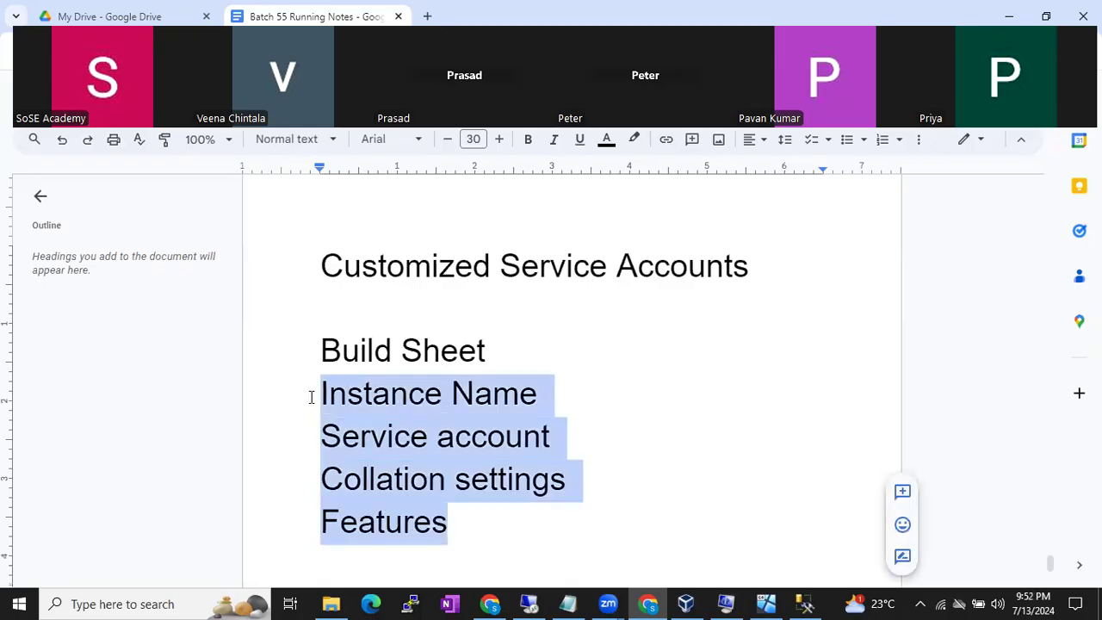
click(319, 346)
drag(318, 347, 517, 347)
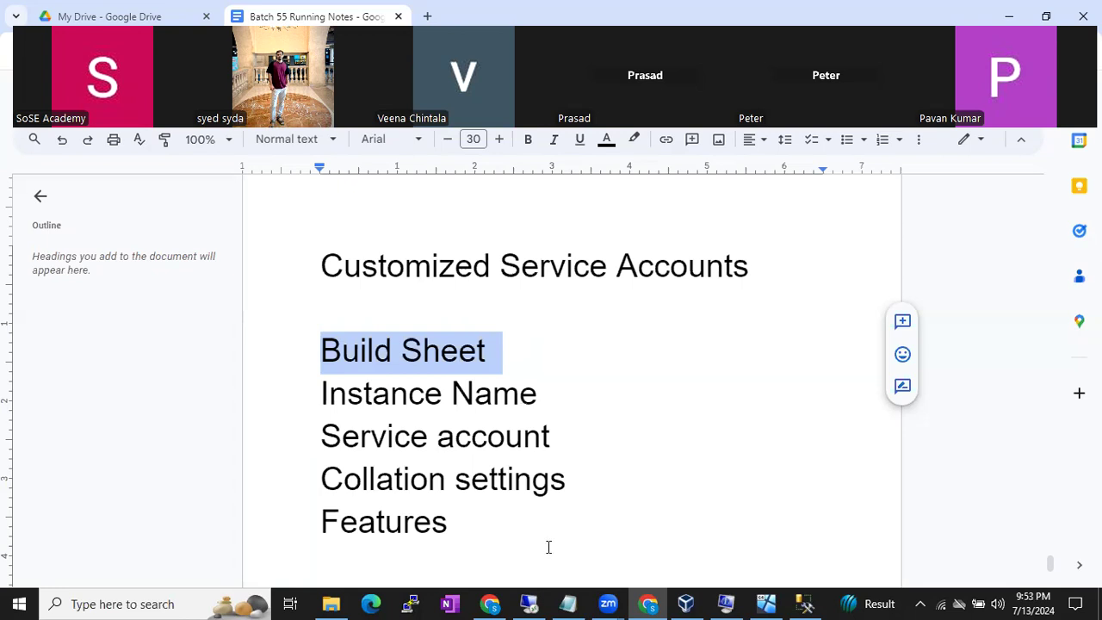
mouse_move(722, 602)
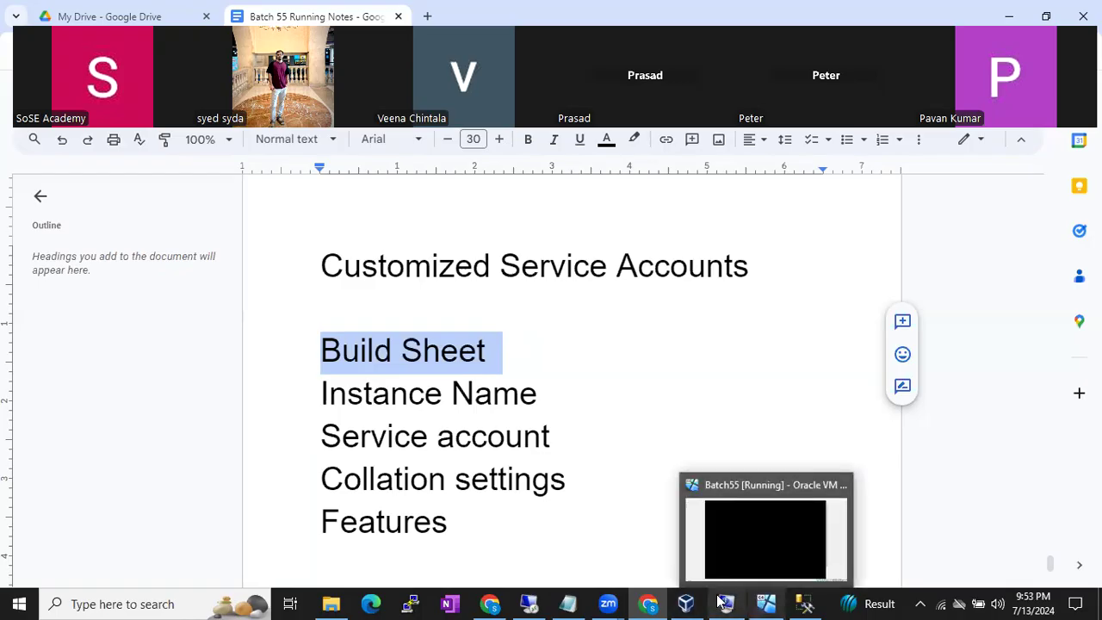
- Bring the SQL Server 2019 Setup window back to the front from the Remote Desktop session
click(530, 603)
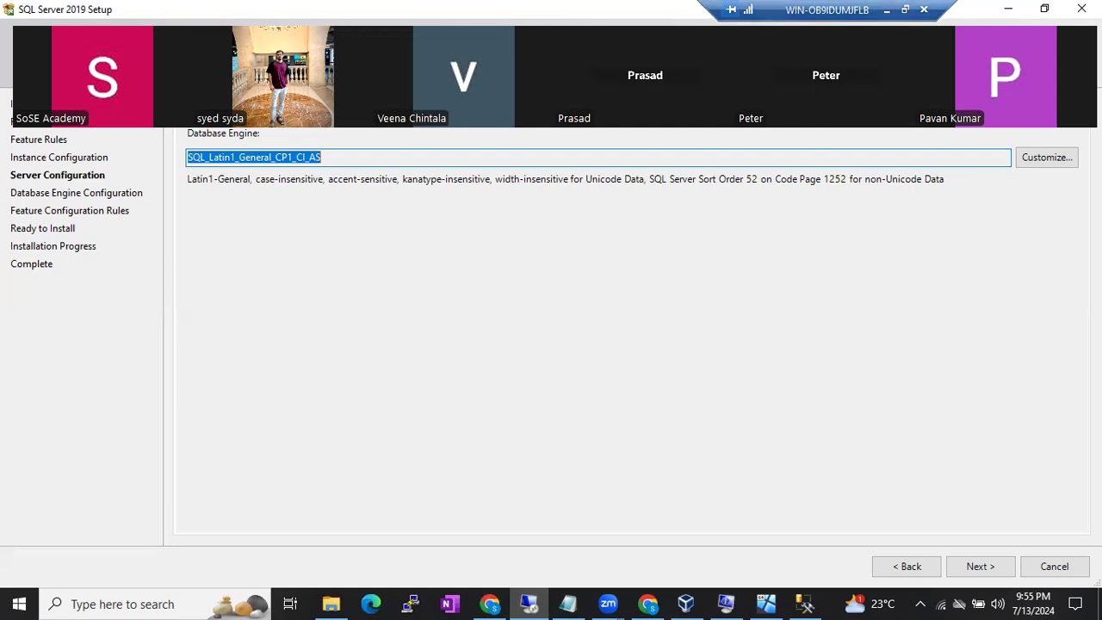
- Check the SQL_Latin1_General_CP1_CI_AS collation name and continue to Database Engine Configuration
click(353, 155)
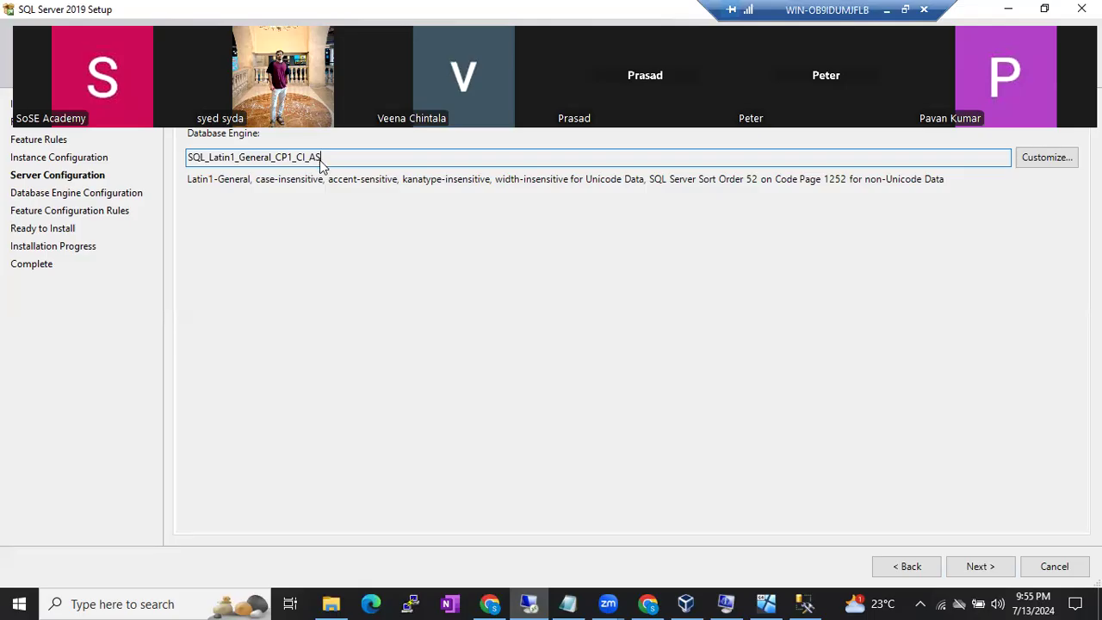
drag(347, 166, 202, 171)
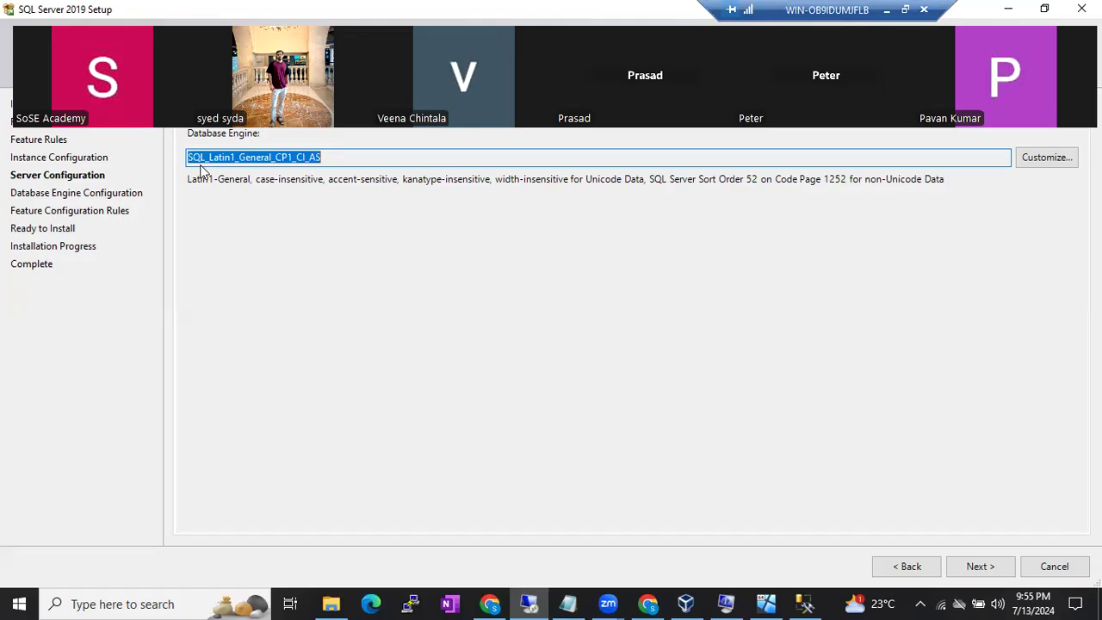
click(331, 157)
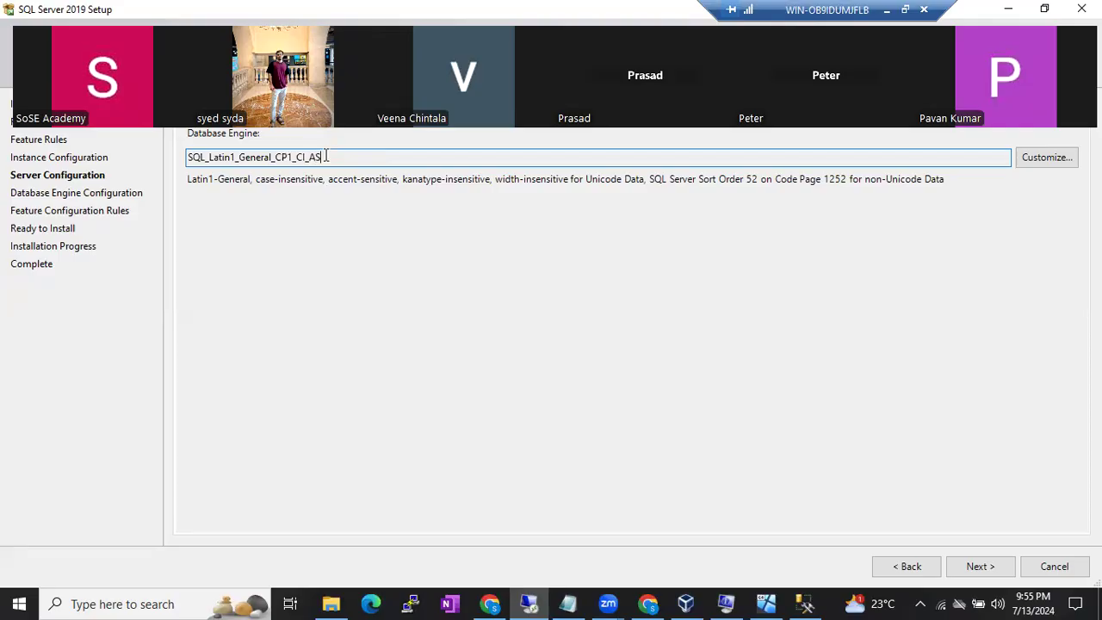
click(961, 571)
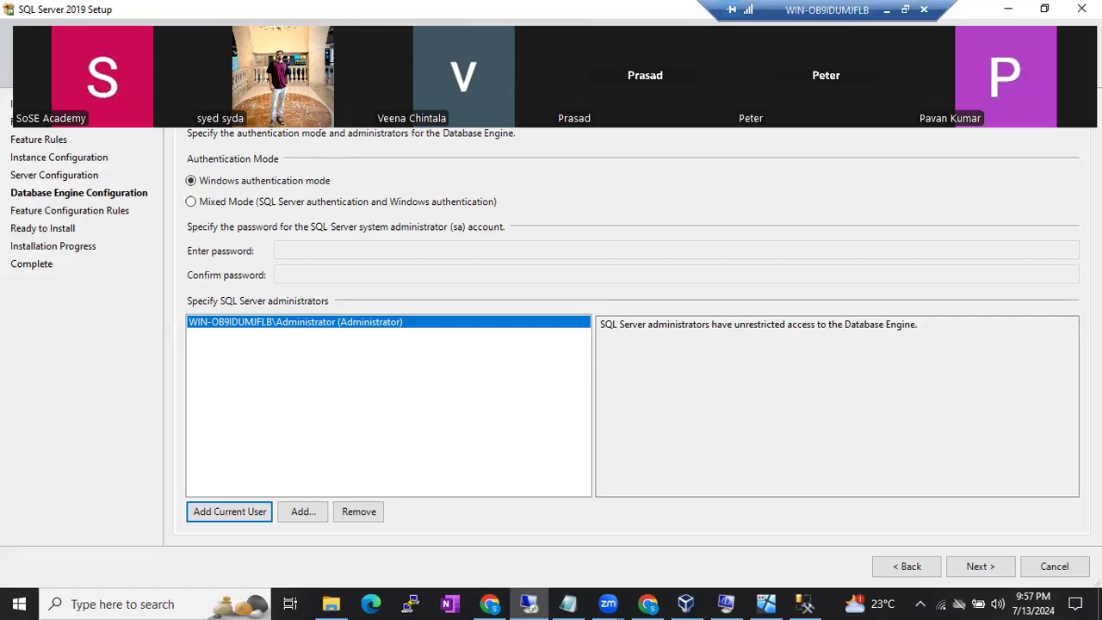
- Review the Data Directories, TempDB, MaxDOP, Memory and FILESTREAM tabs, keeping Windows authentication defaults, and continue
click(314, 113)
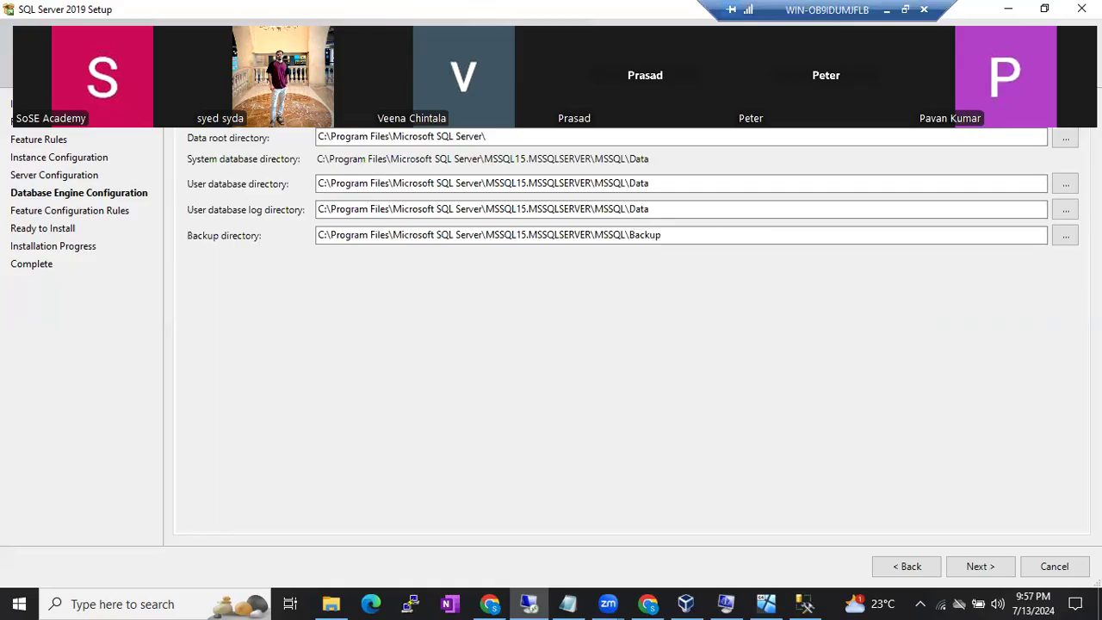
click(372, 113)
click(419, 113)
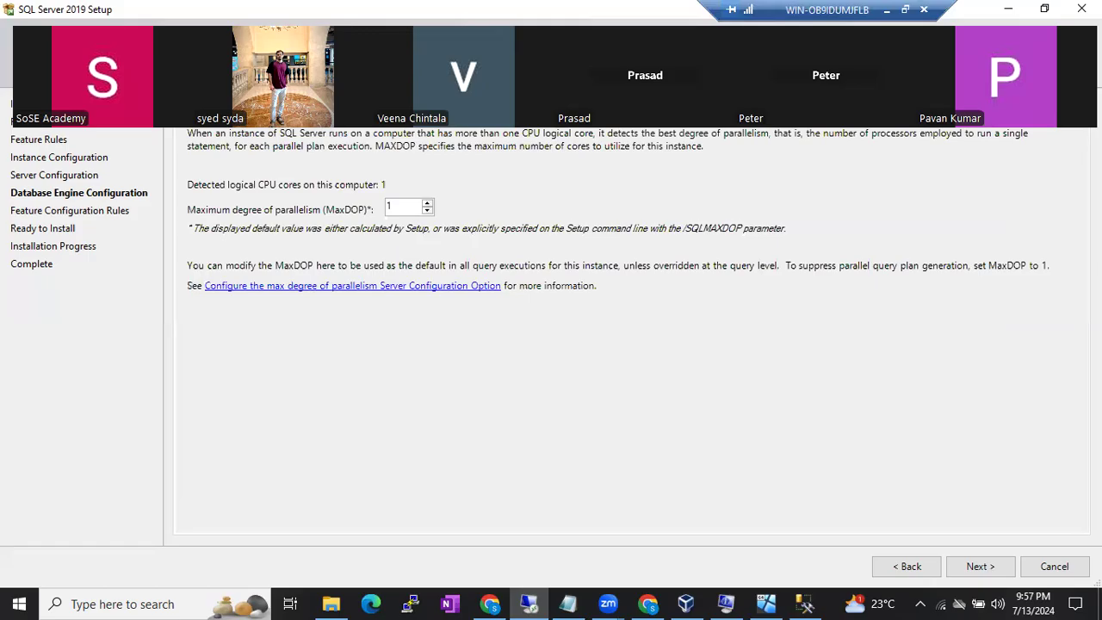
click(465, 113)
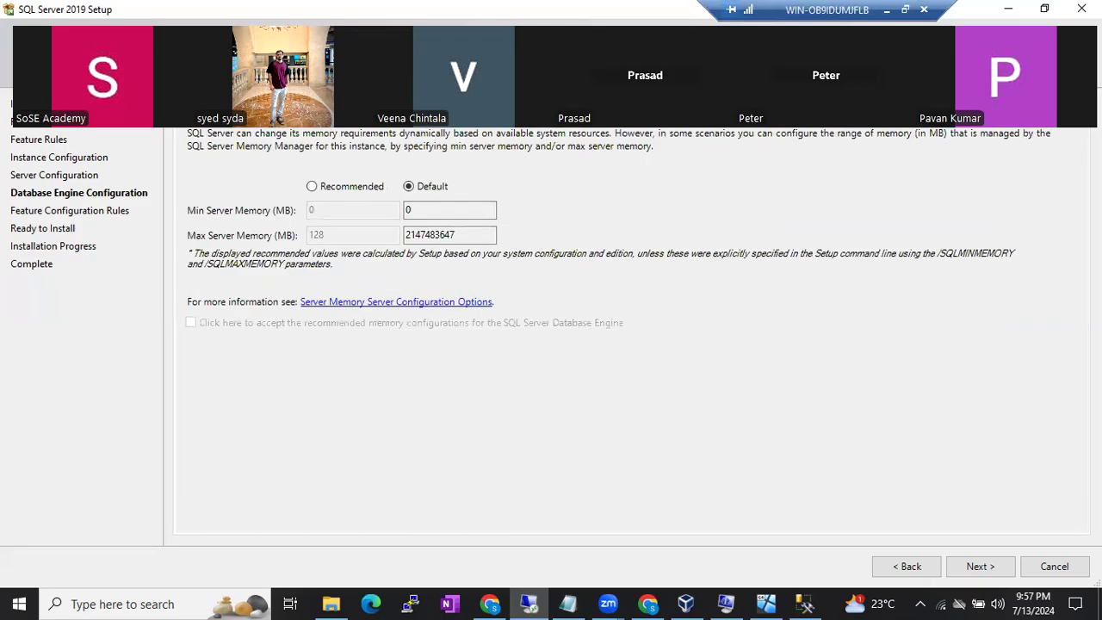
click(513, 113)
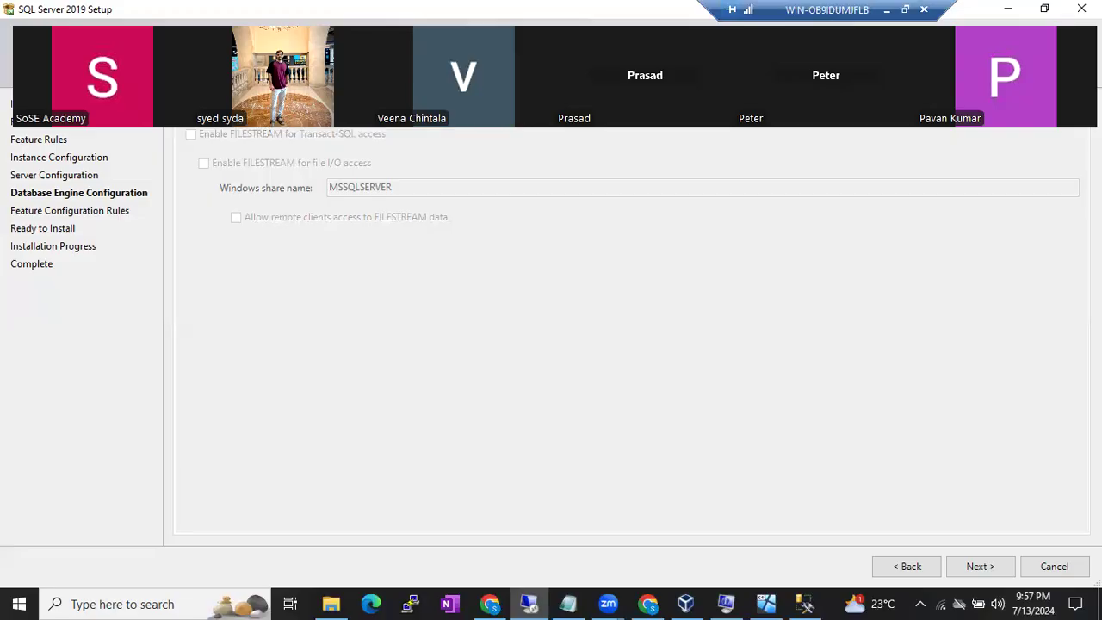
key(ctrl+Tab)
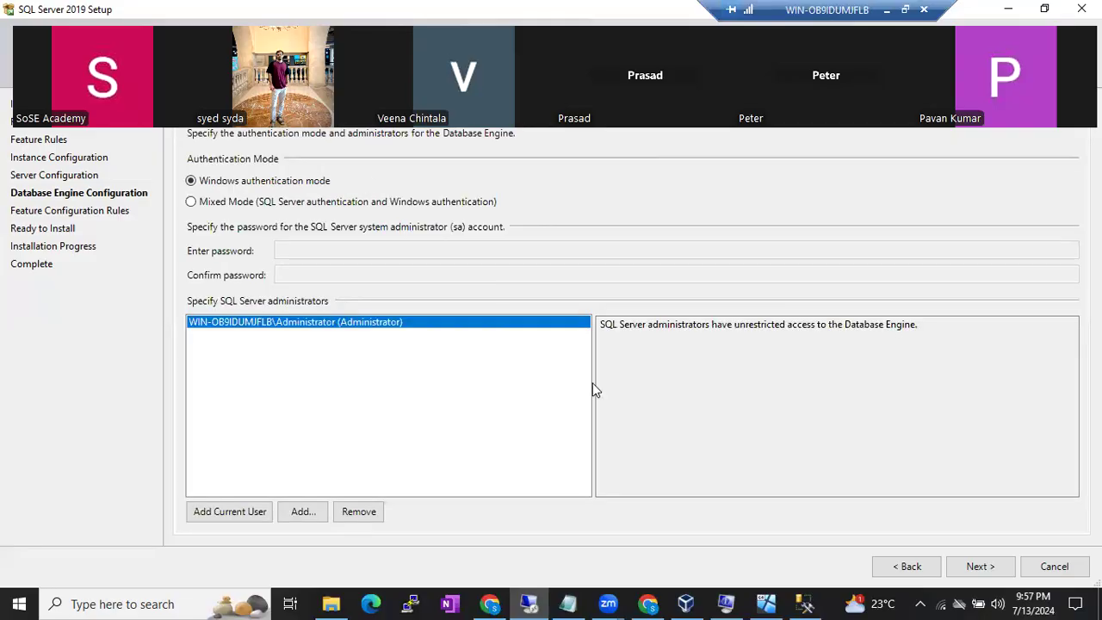
click(980, 566)
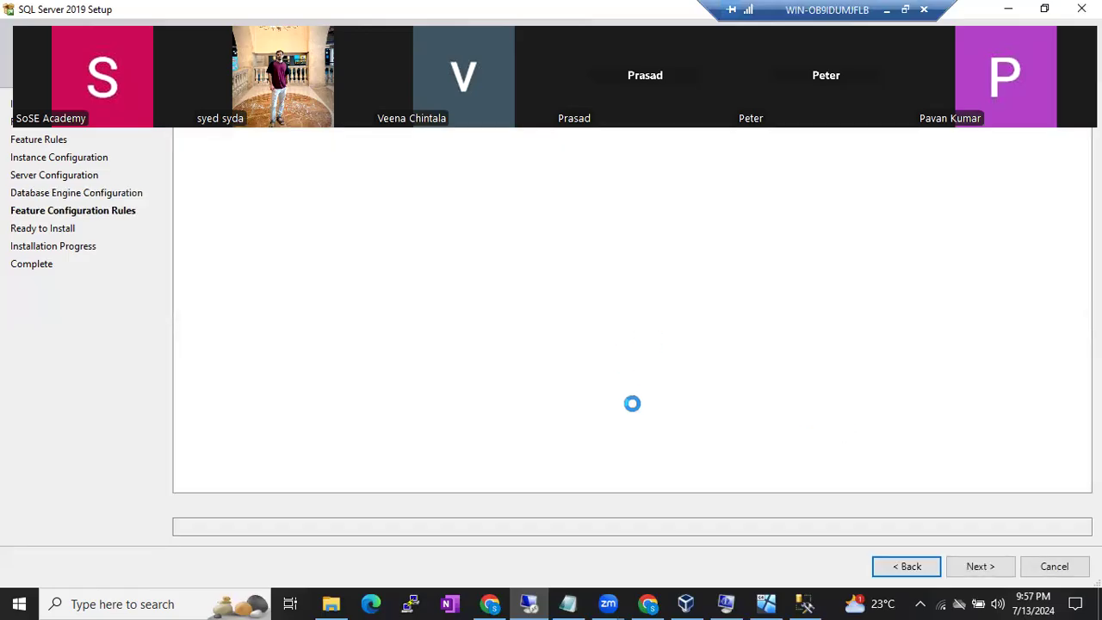
- Confirm all four Feature Configuration Rules passed, then advance to the Ready to Install summary
click(873, 566)
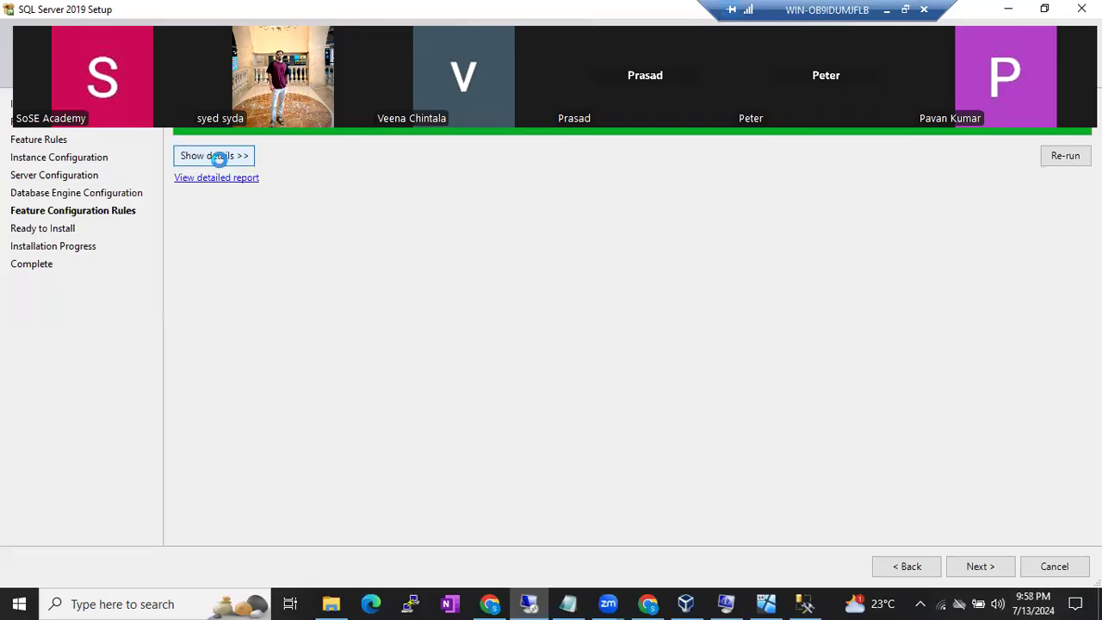
click(220, 158)
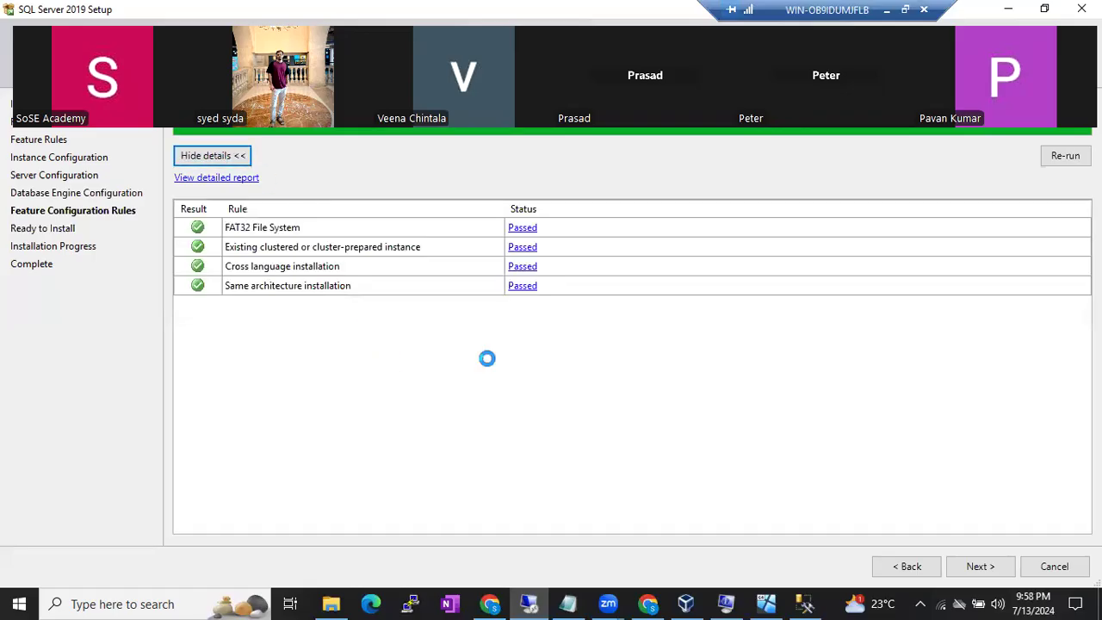
click(980, 566)
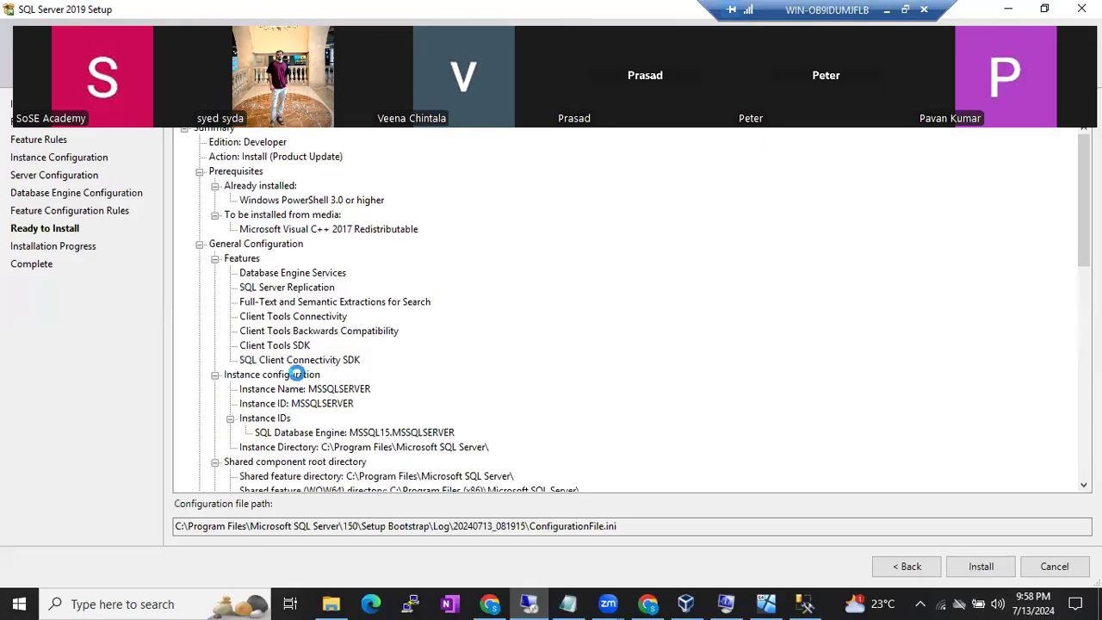
- Inspect the ConfigurationFile.ini path under Setup Bootstrap\Log\20240713_081915, then start the installation
drag(622, 525, 531, 521)
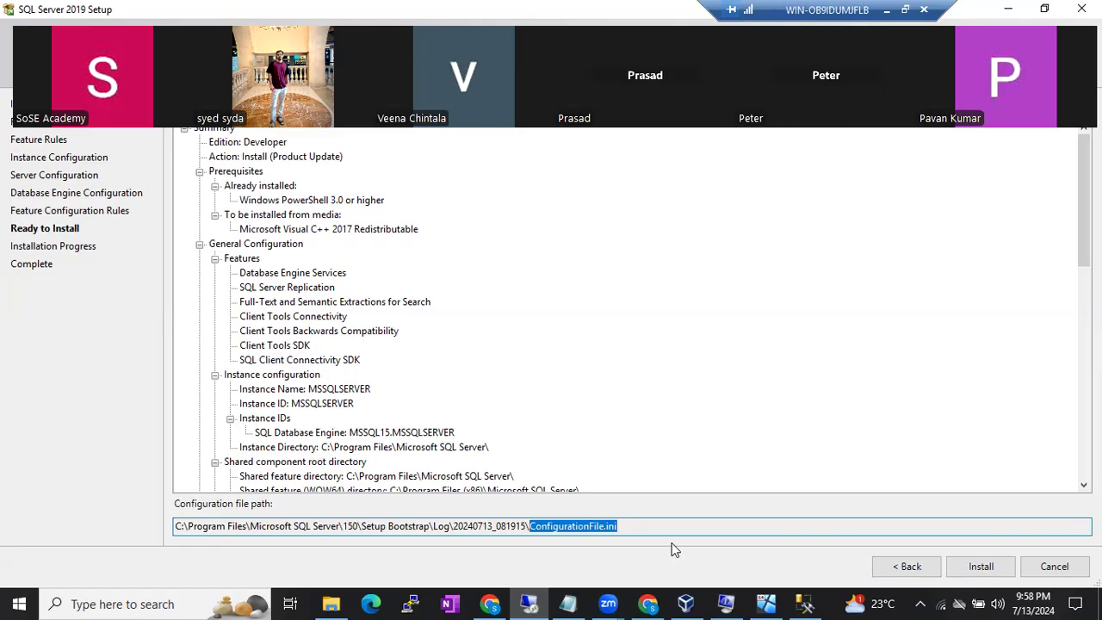
drag(639, 524, 449, 524)
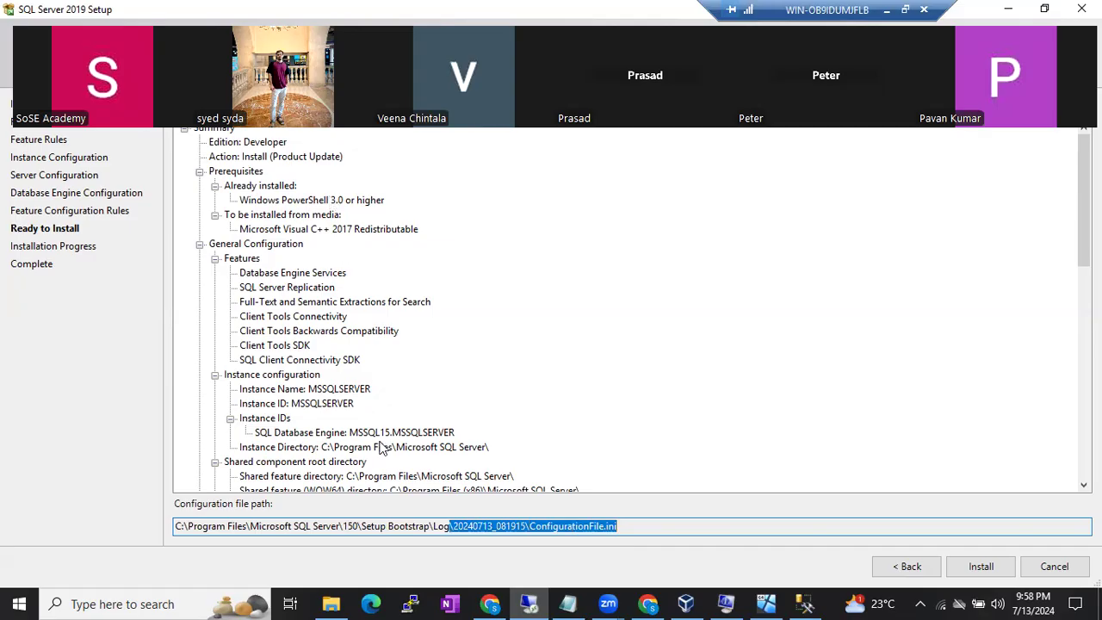
click(977, 564)
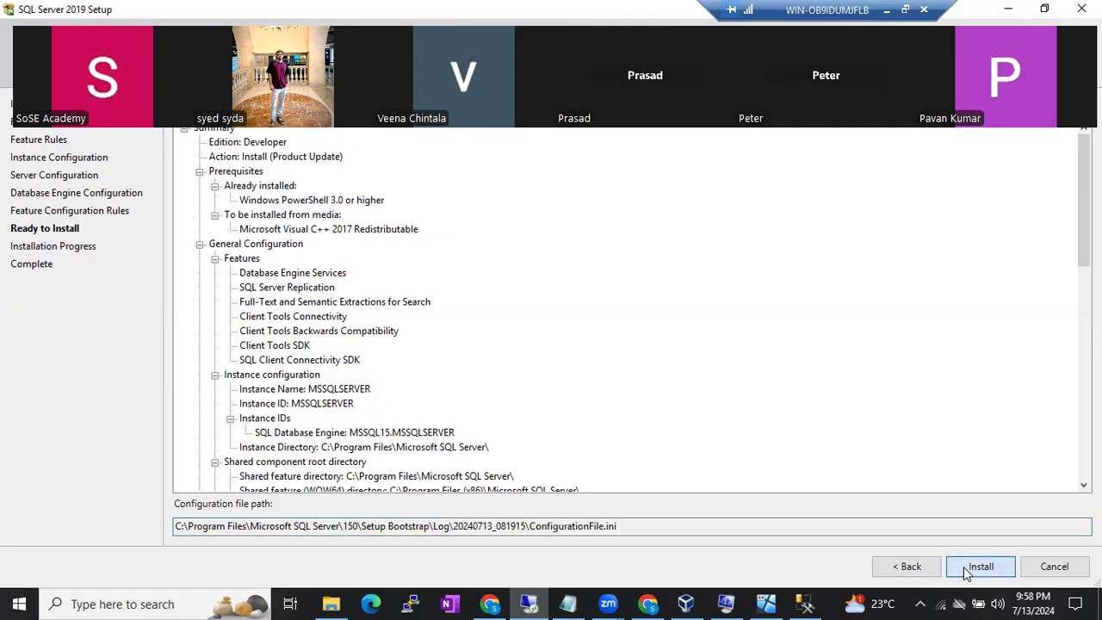
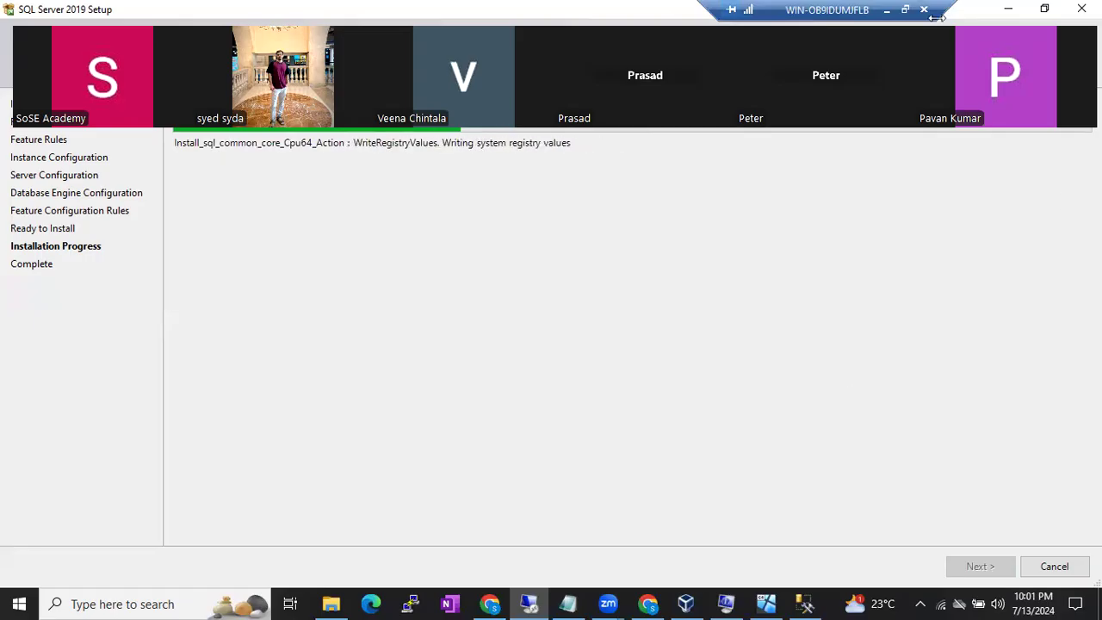
- Minimize the remote desktop session to show the Batch 55 Running Notes Build Sheet items
click(887, 9)
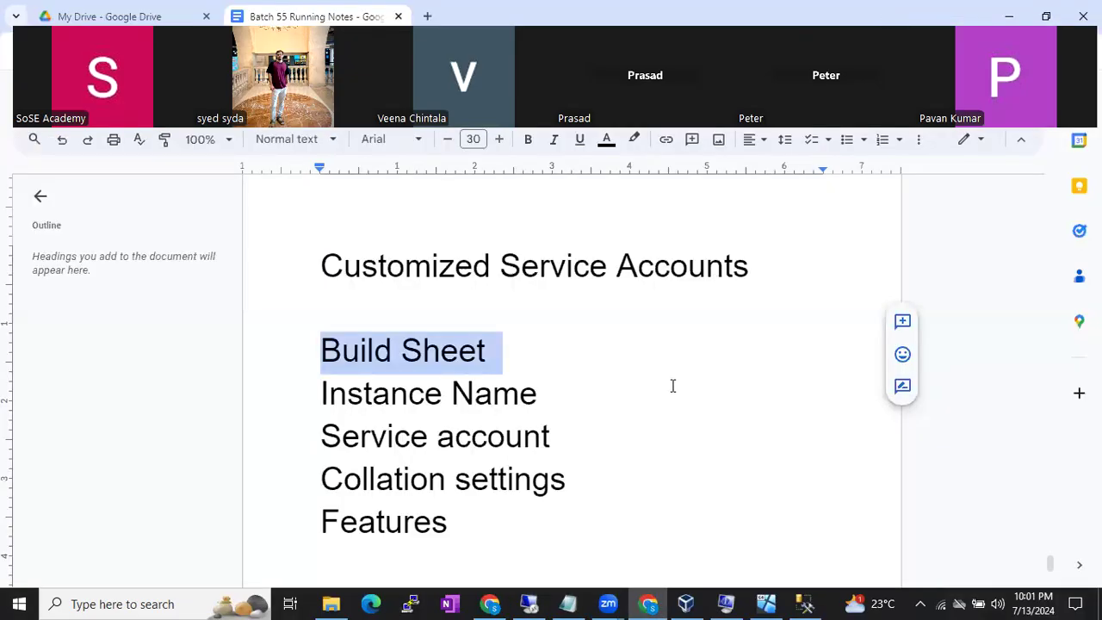
click(665, 403)
scroll(665, 403, up, 5)
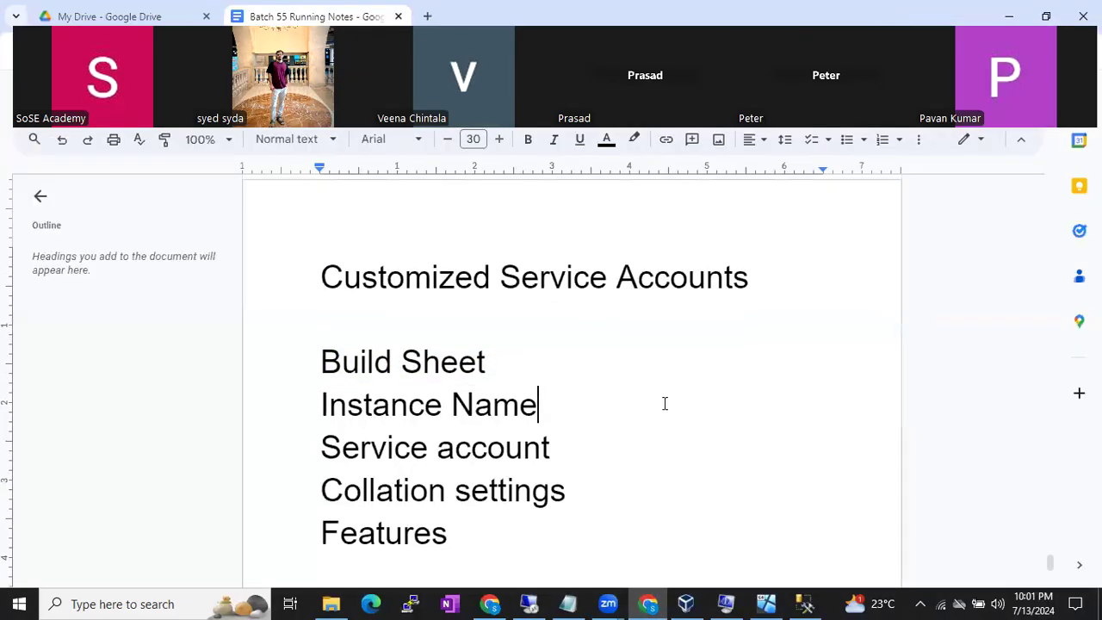
scroll(665, 403, up, 3)
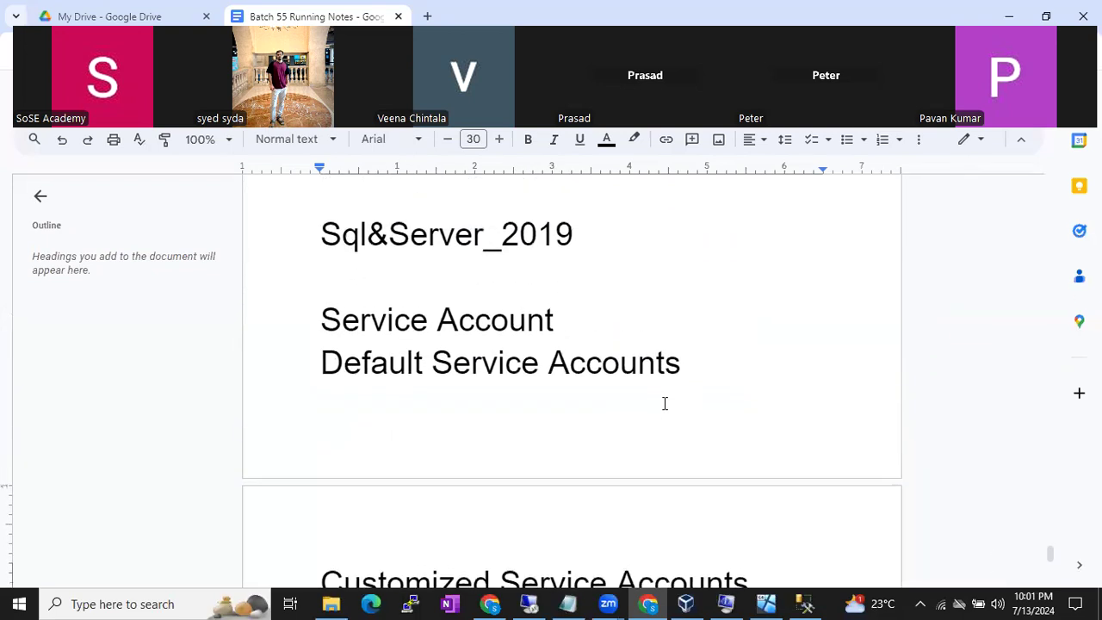
scroll(664, 403, down, 5)
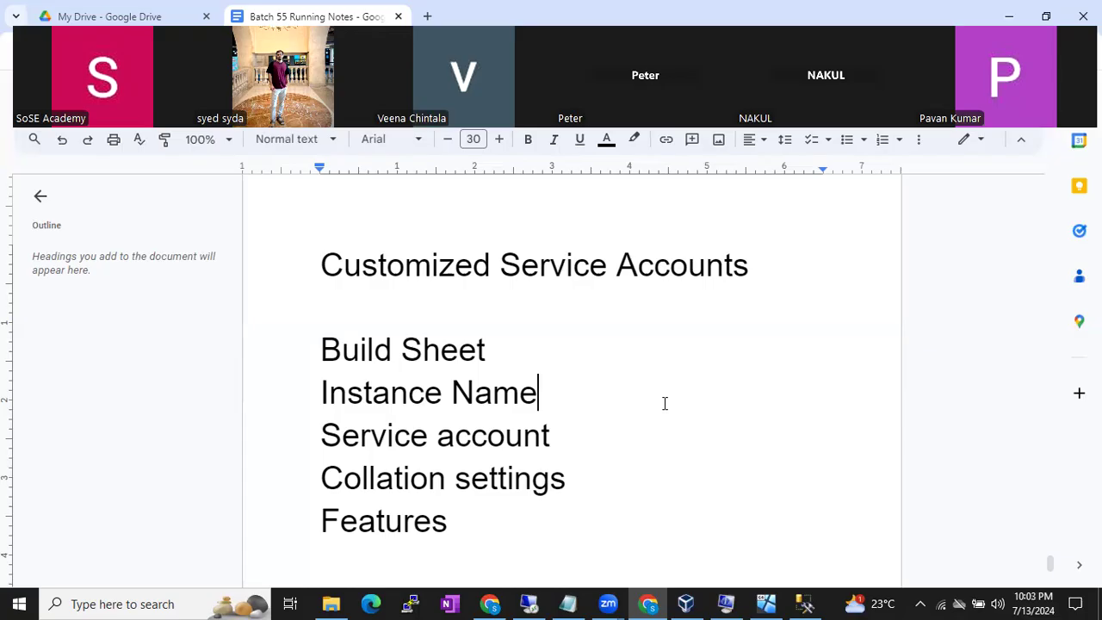
click(530, 604)
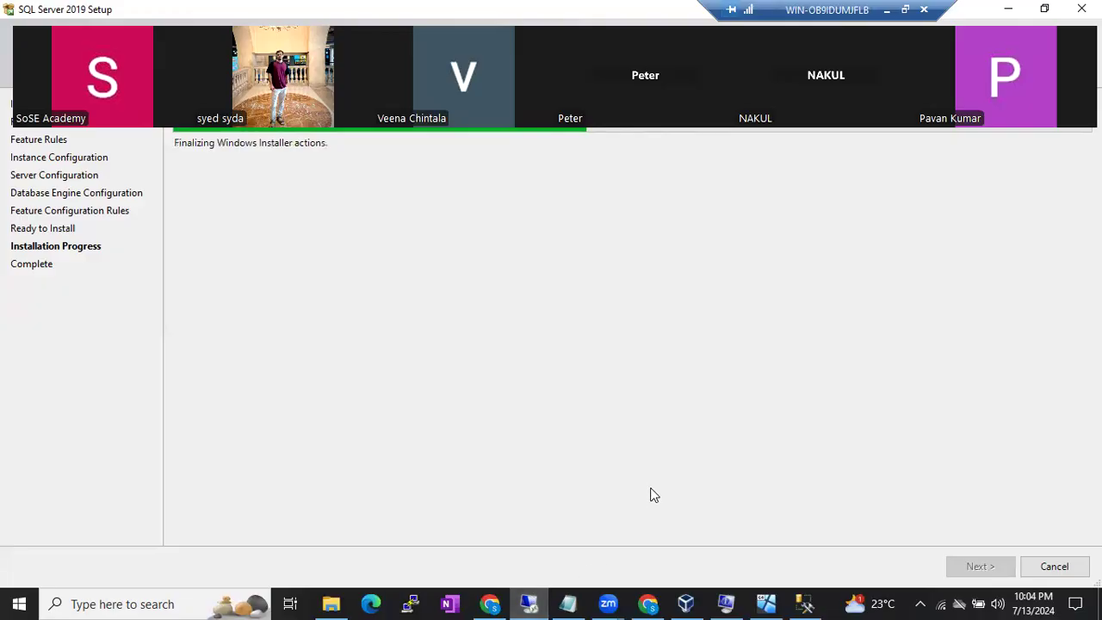
click(647, 604)
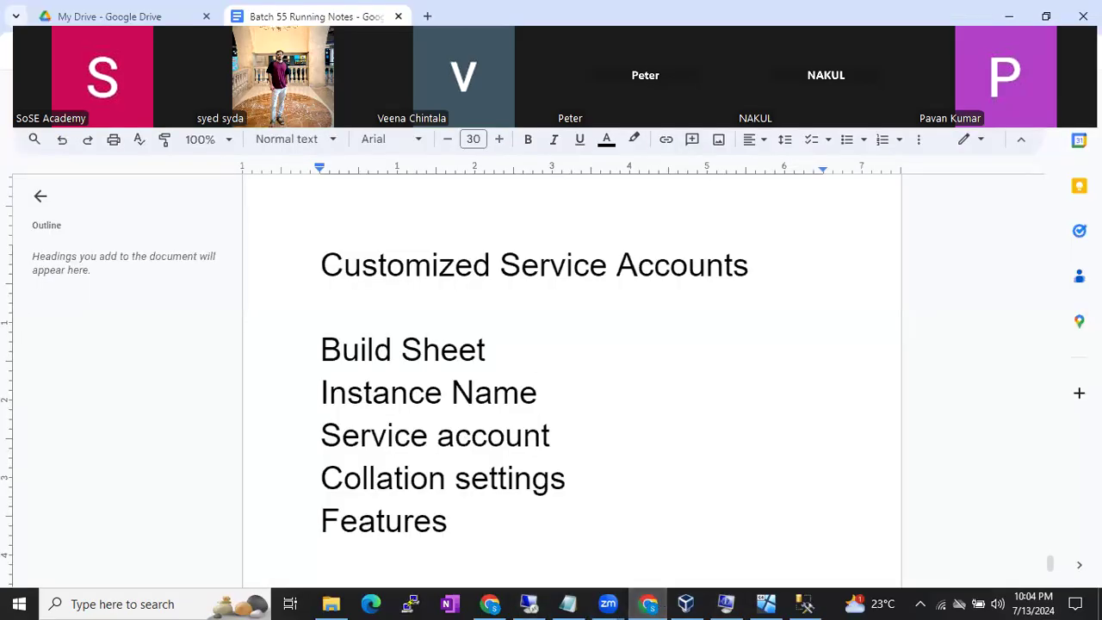
- Discard a blank new tab and move the 'sose university' YouTube results window over the notes
click(427, 15)
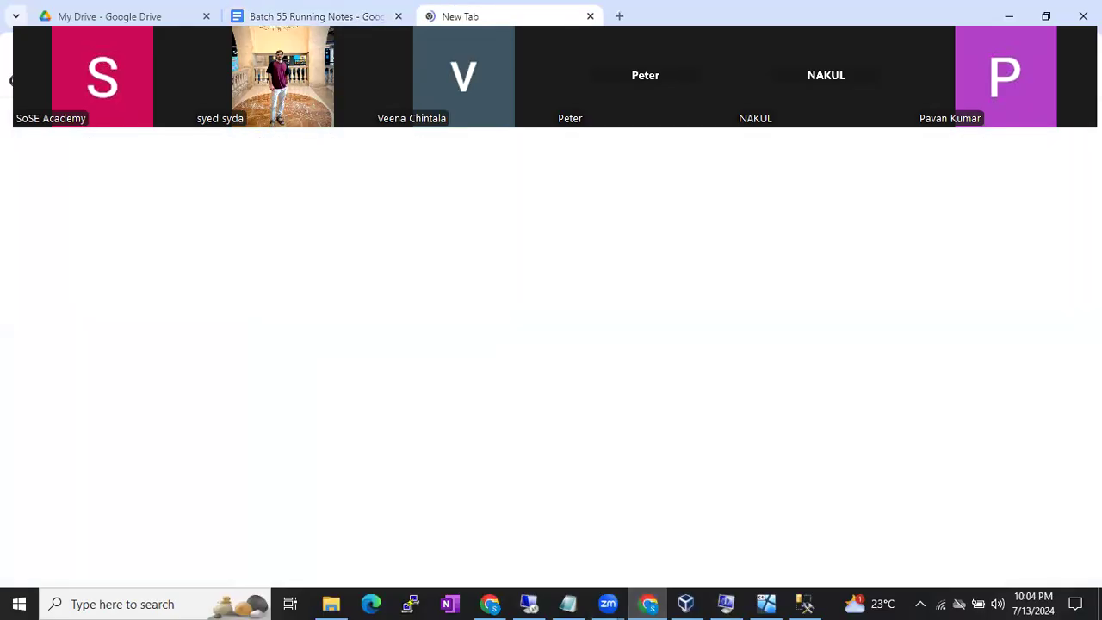
key(ctrl+w)
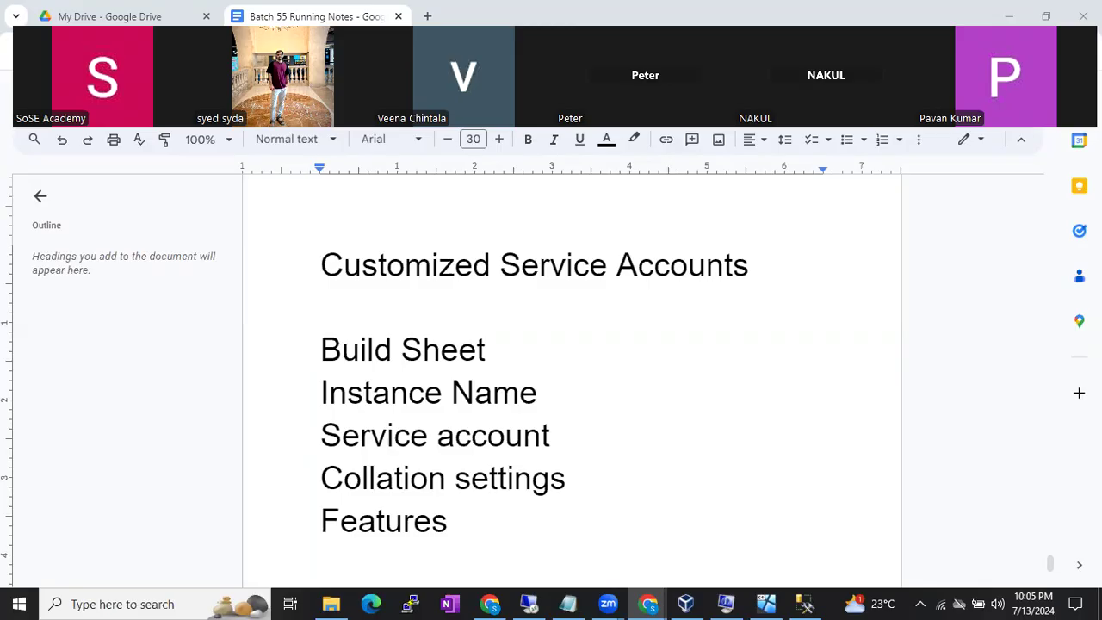
drag(1101, 259, 734, 129)
- Open the SOSE UNIVERSITY channel maximized and play all of the Sql DBA Batch 54 playlist
scroll(735, 384, down, 3)
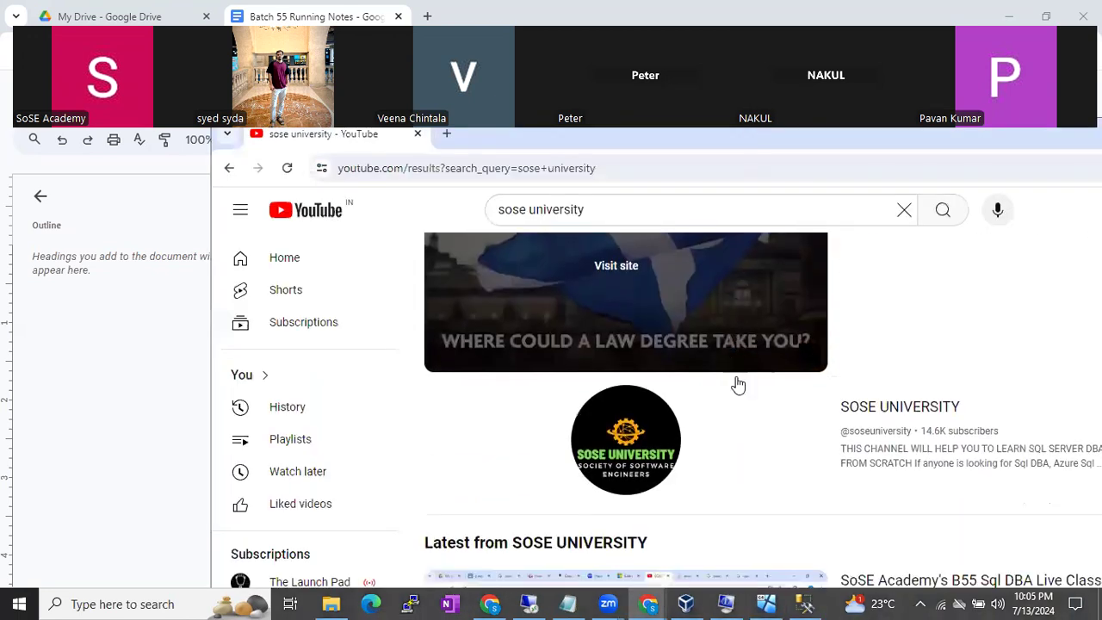
click(717, 418)
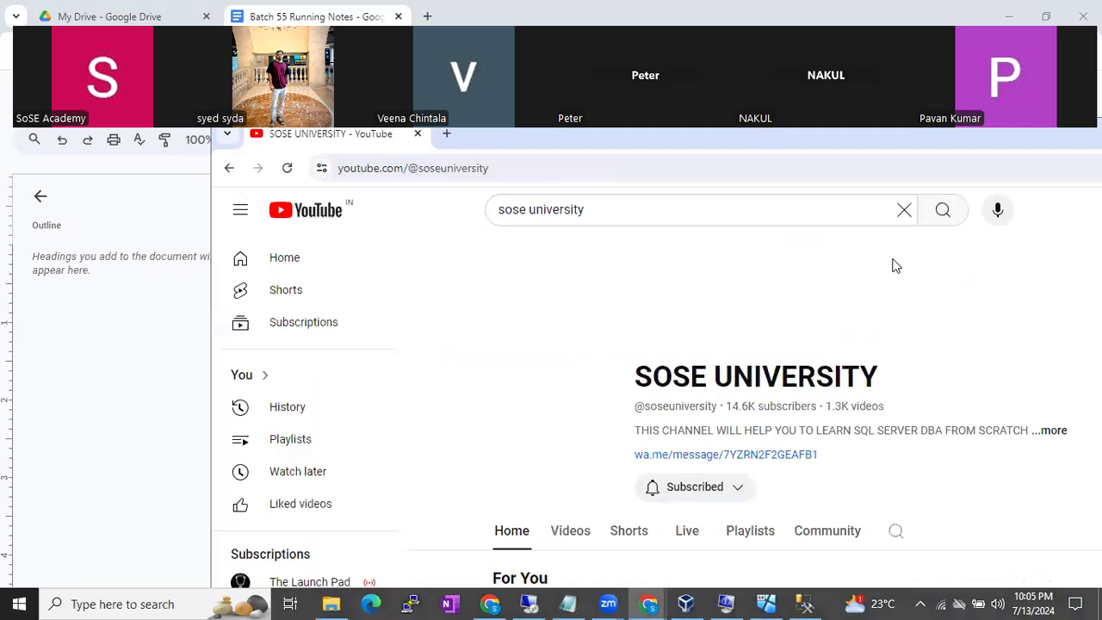
double_click(864, 133)
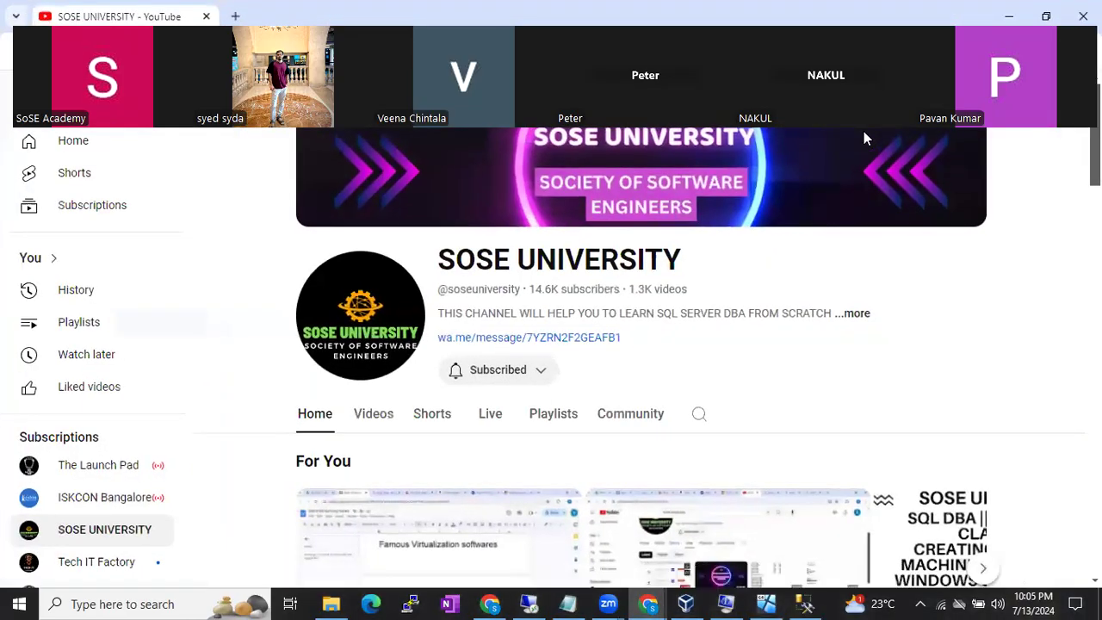
scroll(784, 372, down, 1)
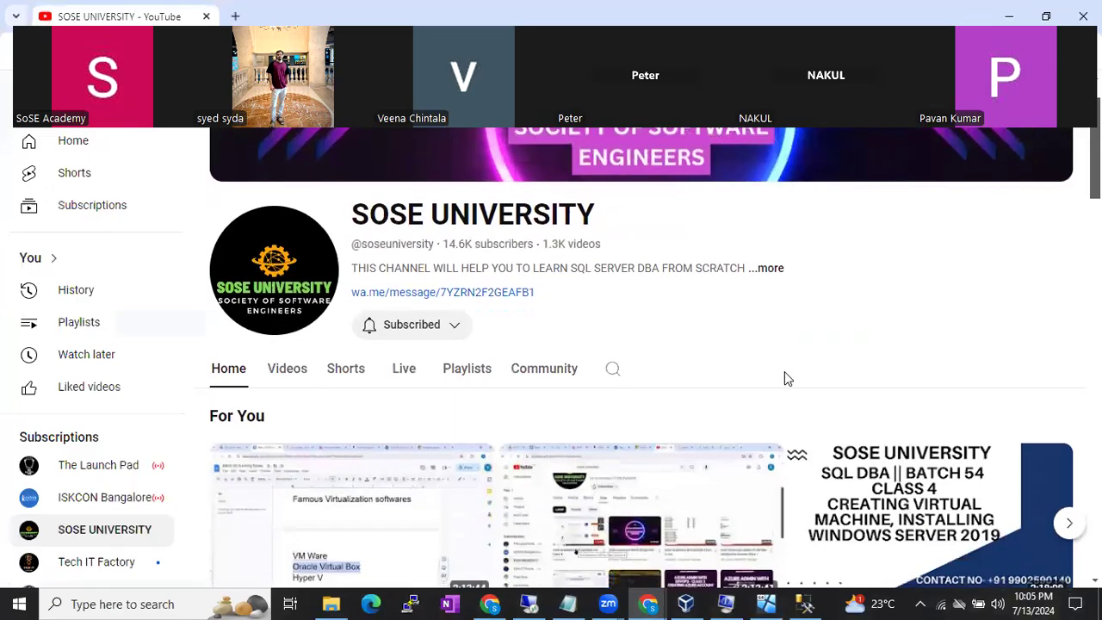
scroll(784, 377, down, 3)
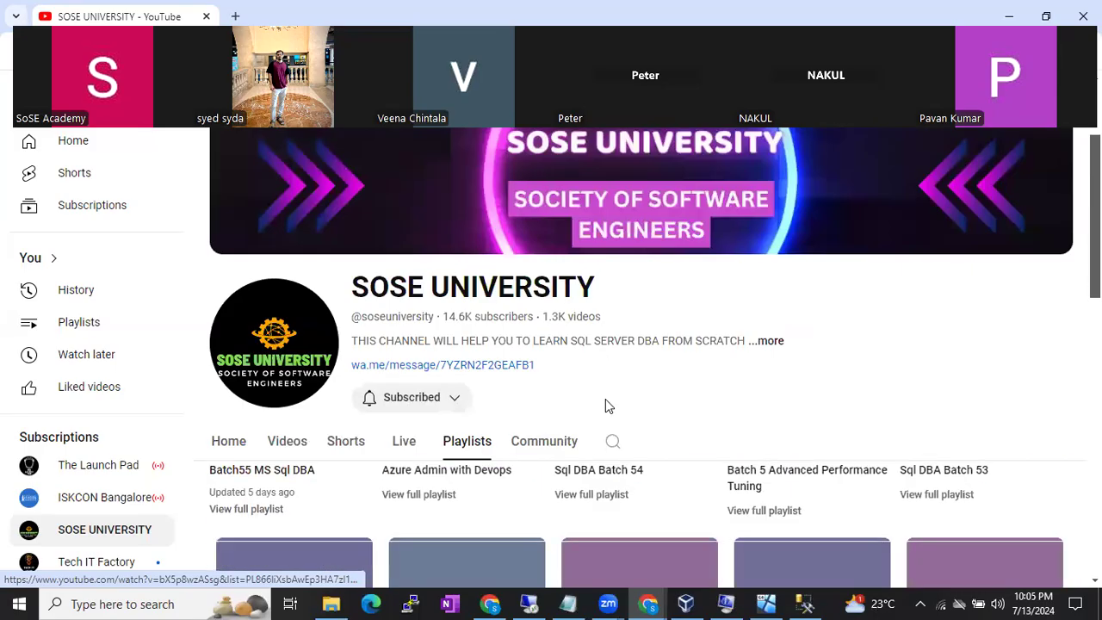
scroll(487, 506, up, 1)
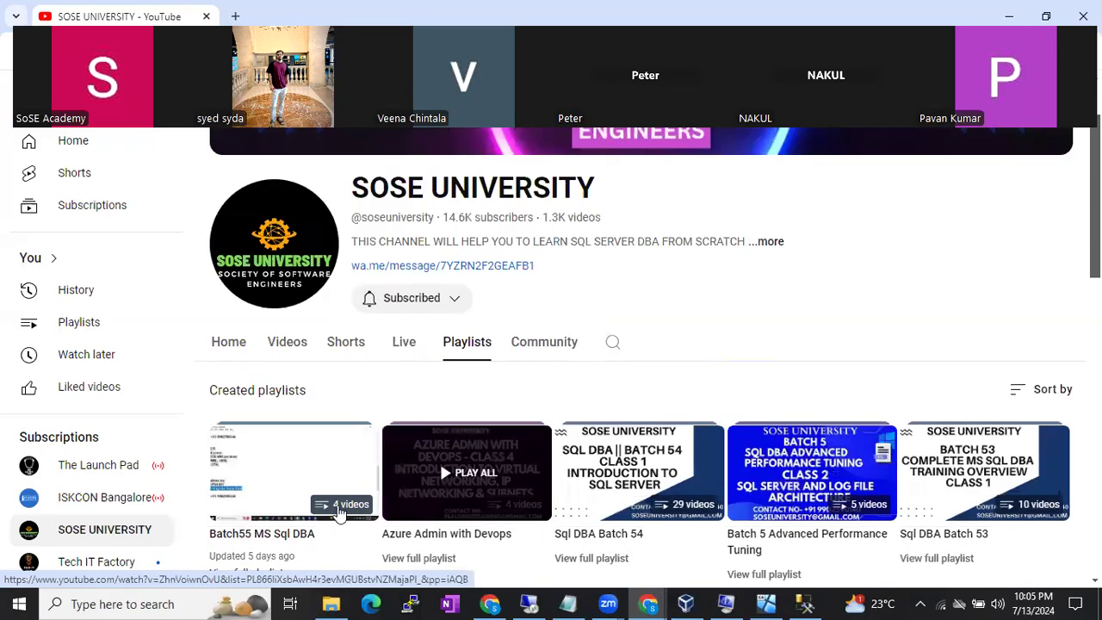
scroll(613, 473, down, 1)
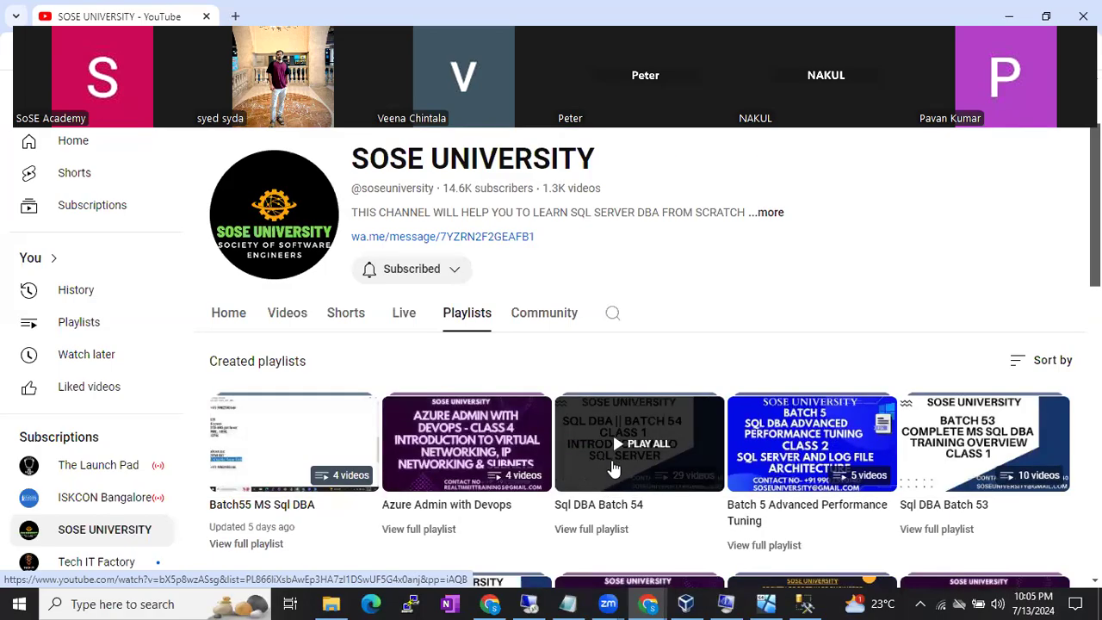
click(613, 469)
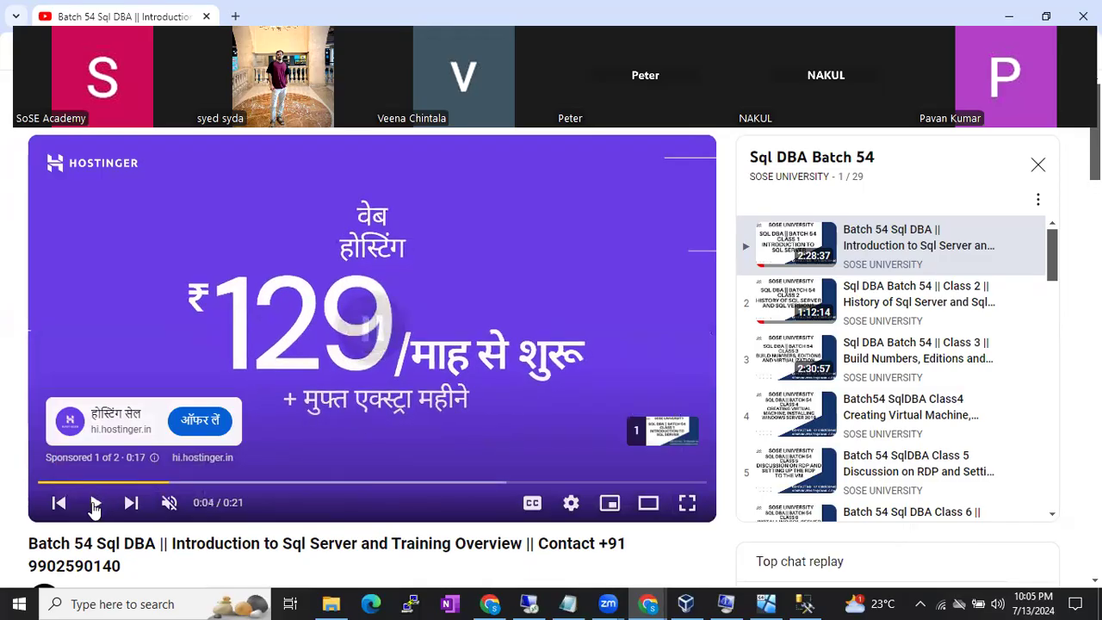
- Pause the sponsored ad, browse the playlist panel, and switch back to the remote SQL Server Setup
key(k)
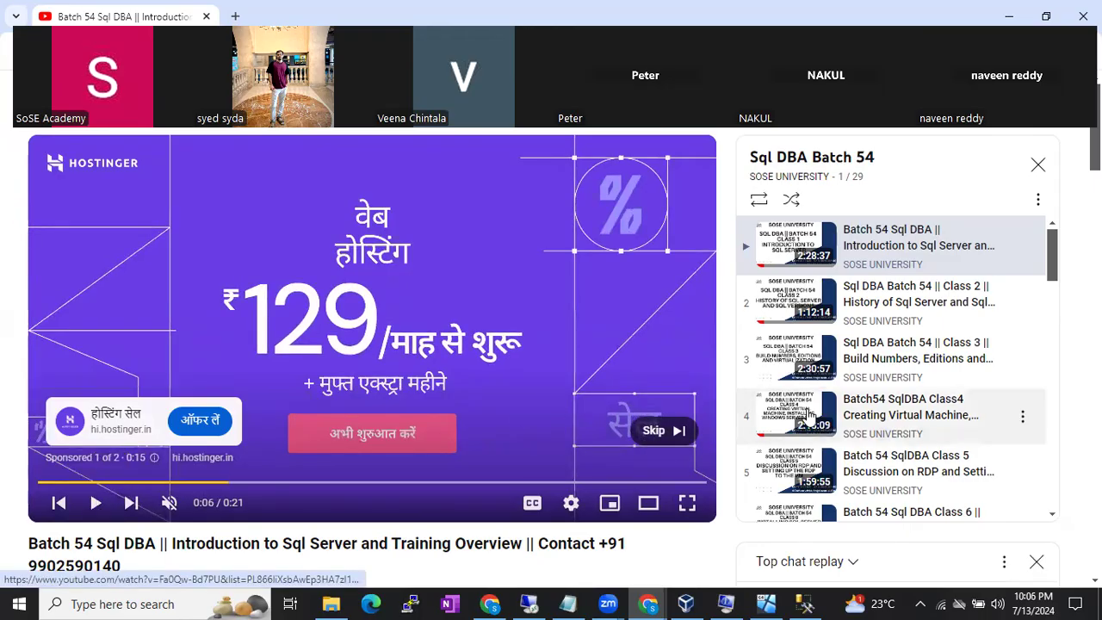
scroll(895, 418, down, 2)
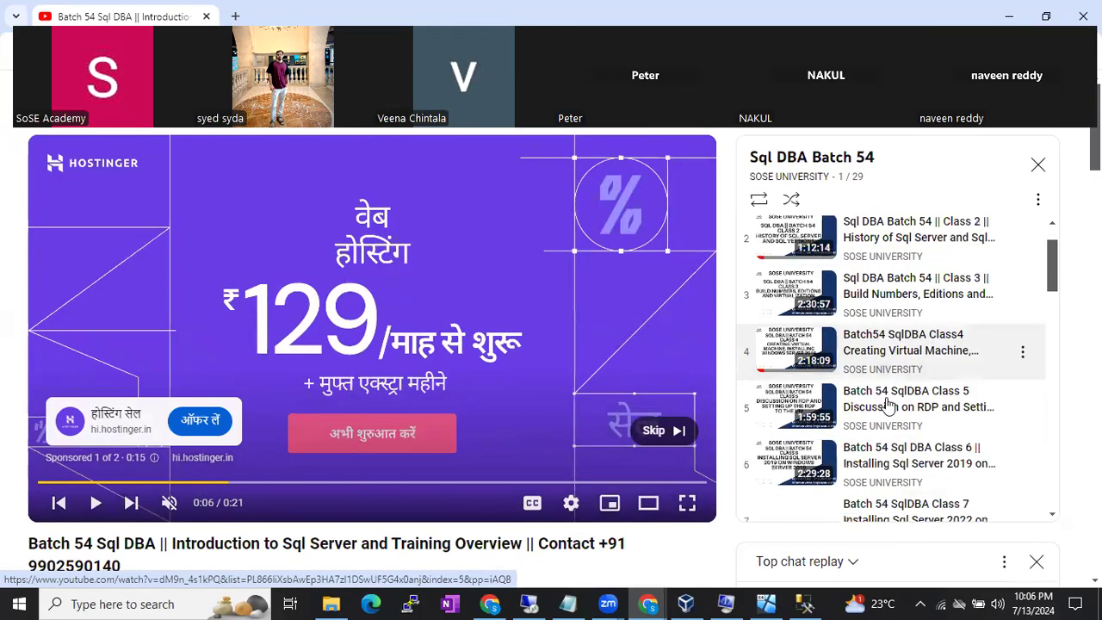
scroll(940, 422, down, 2)
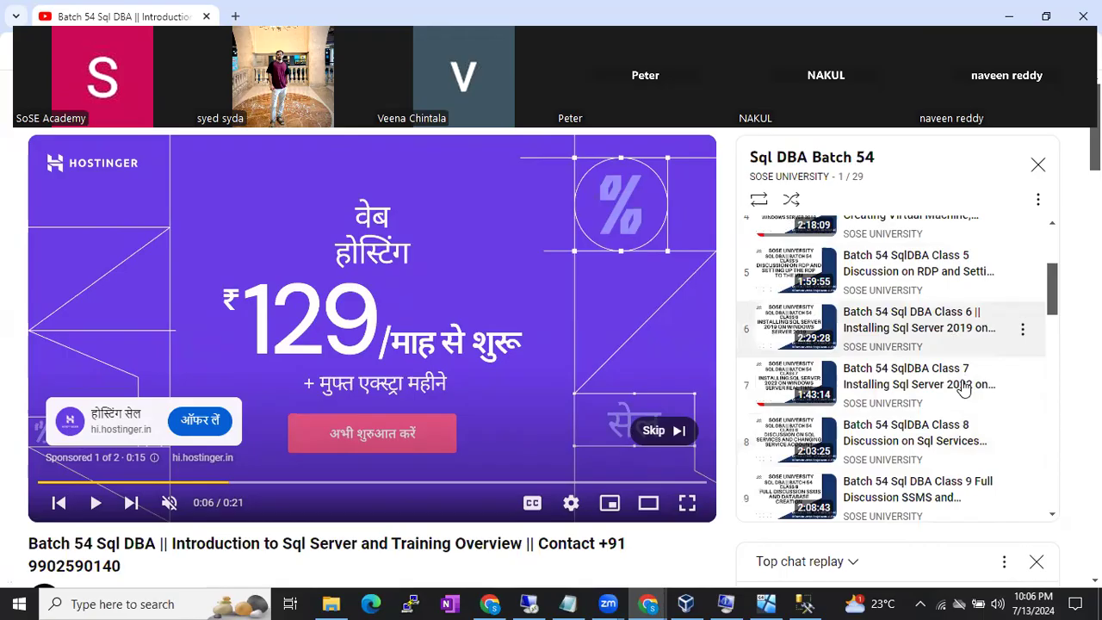
scroll(965, 390, down, 1)
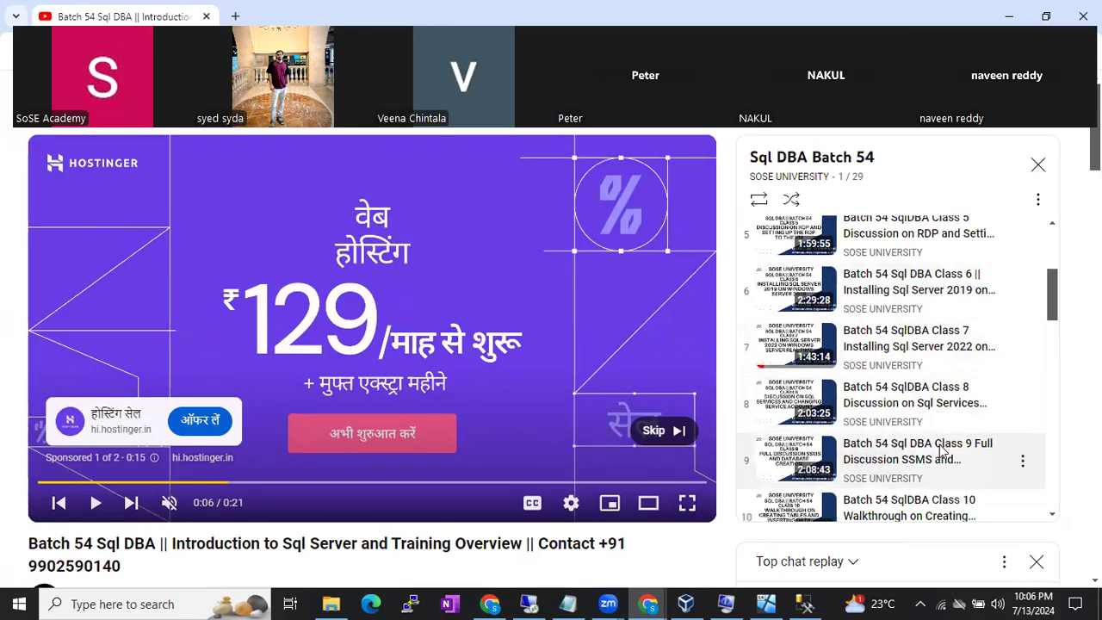
scroll(940, 465, down, 1)
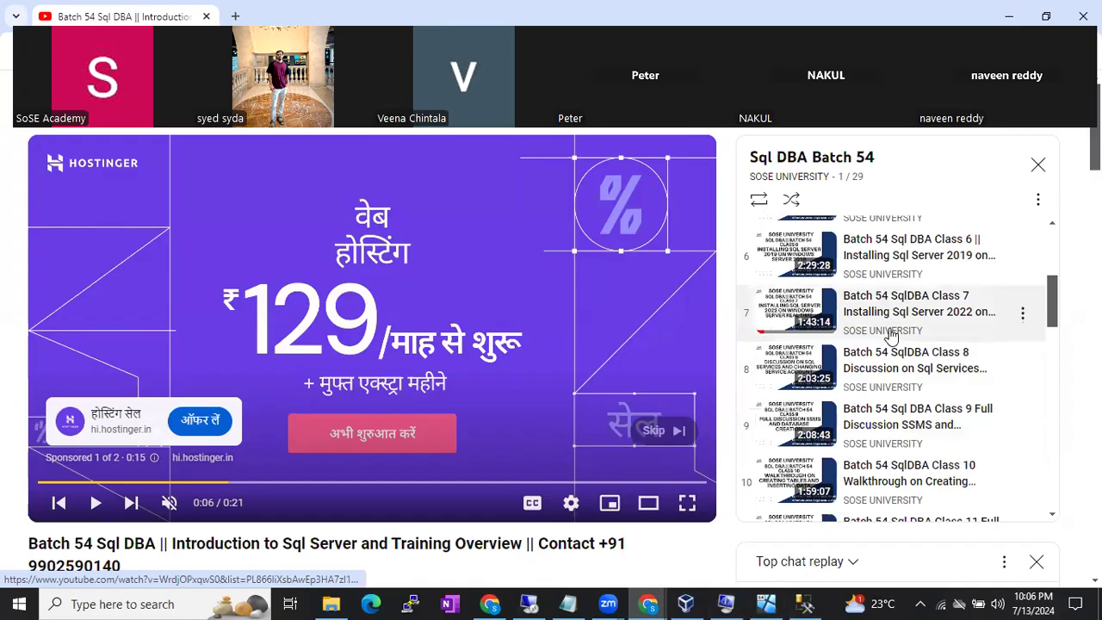
scroll(891, 336, up, 1)
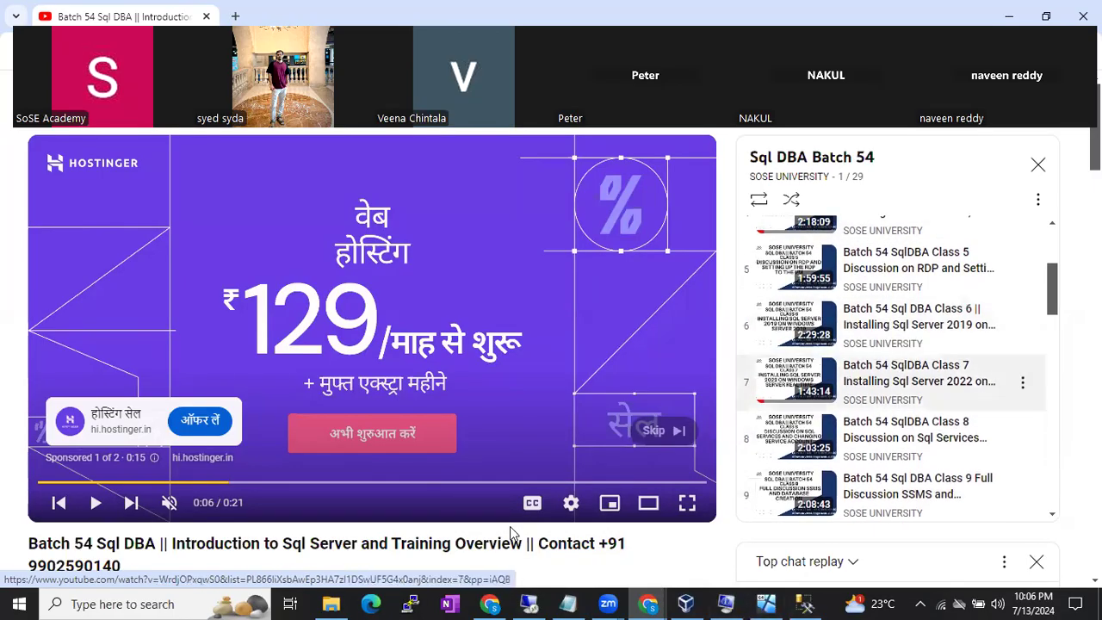
click(528, 603)
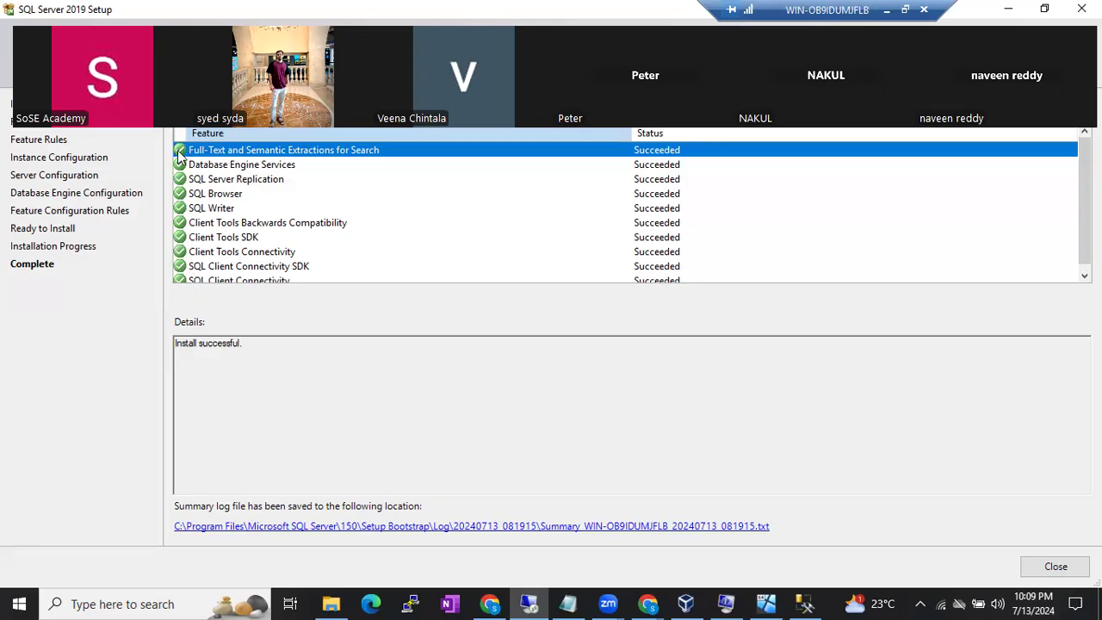
- Point out Database Engine Services reported as Succeeded on the Complete page
click(230, 170)
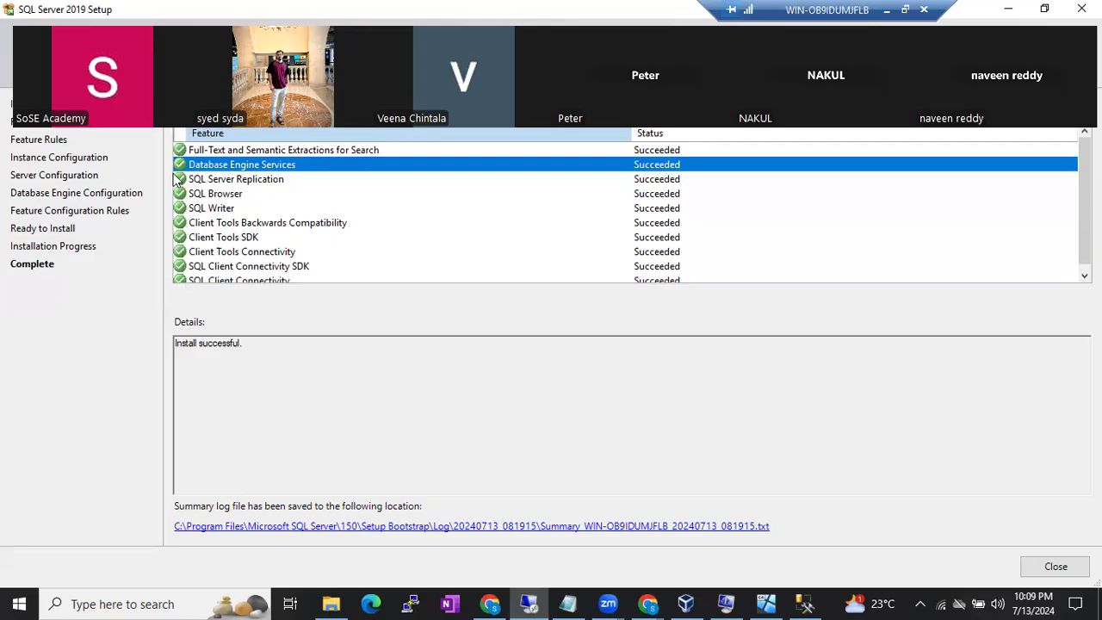
drag(249, 345, 171, 347)
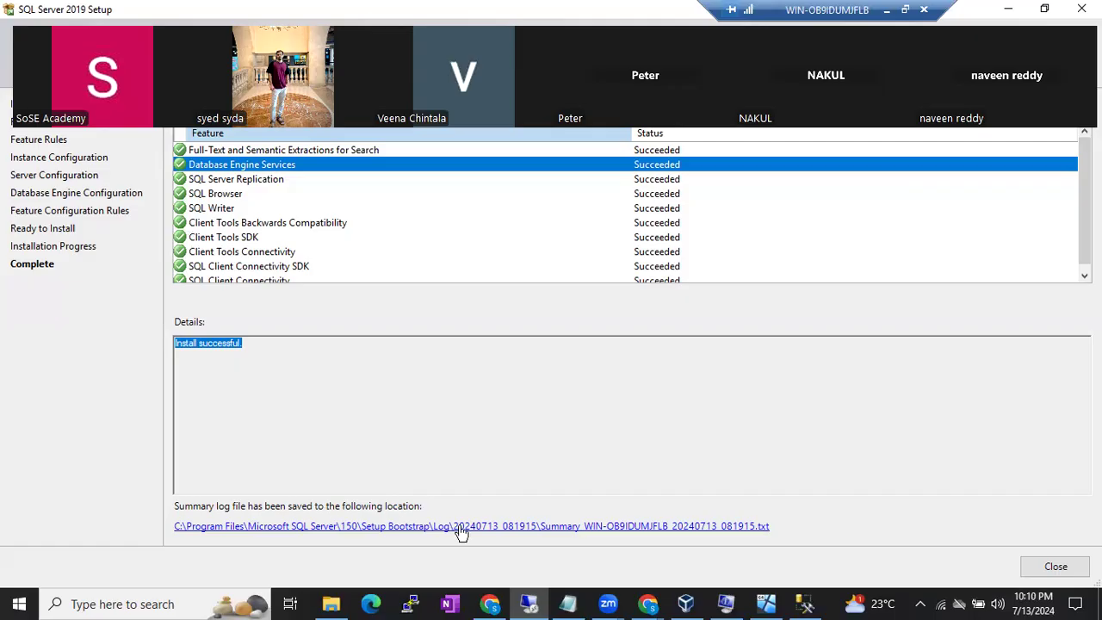
click(579, 535)
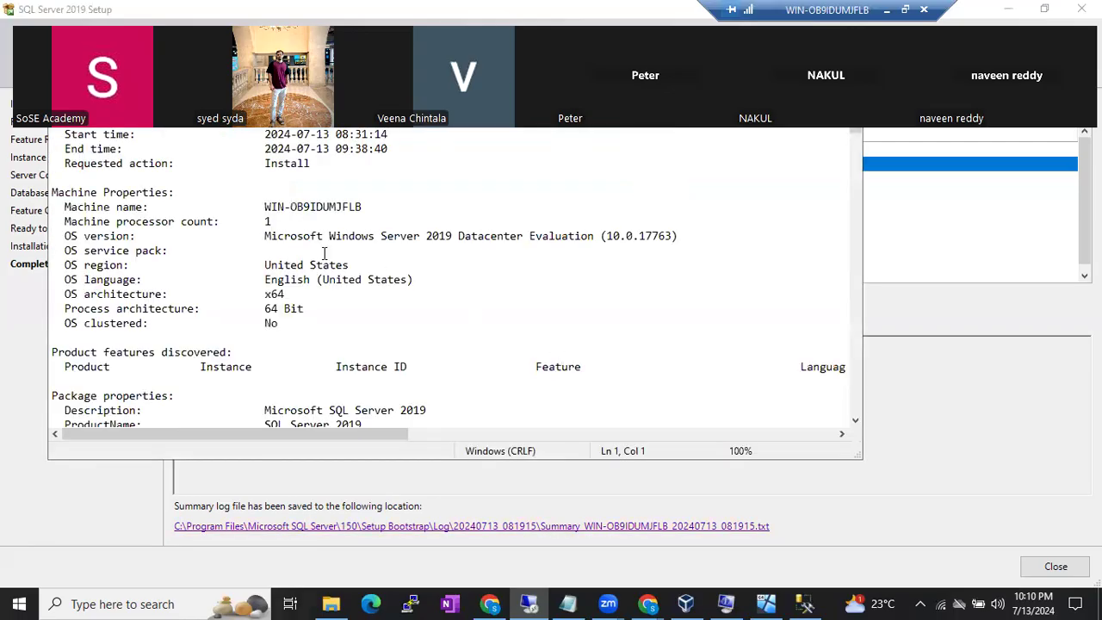
drag(266, 105, 305, 105)
scroll(327, 207, down, 10)
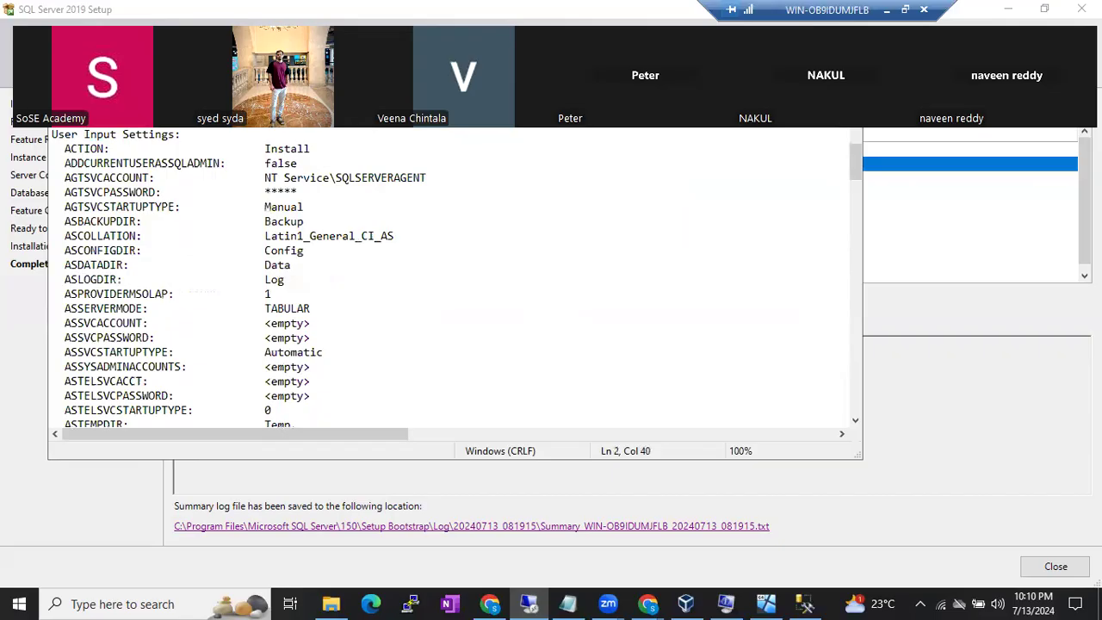
click(842, 54)
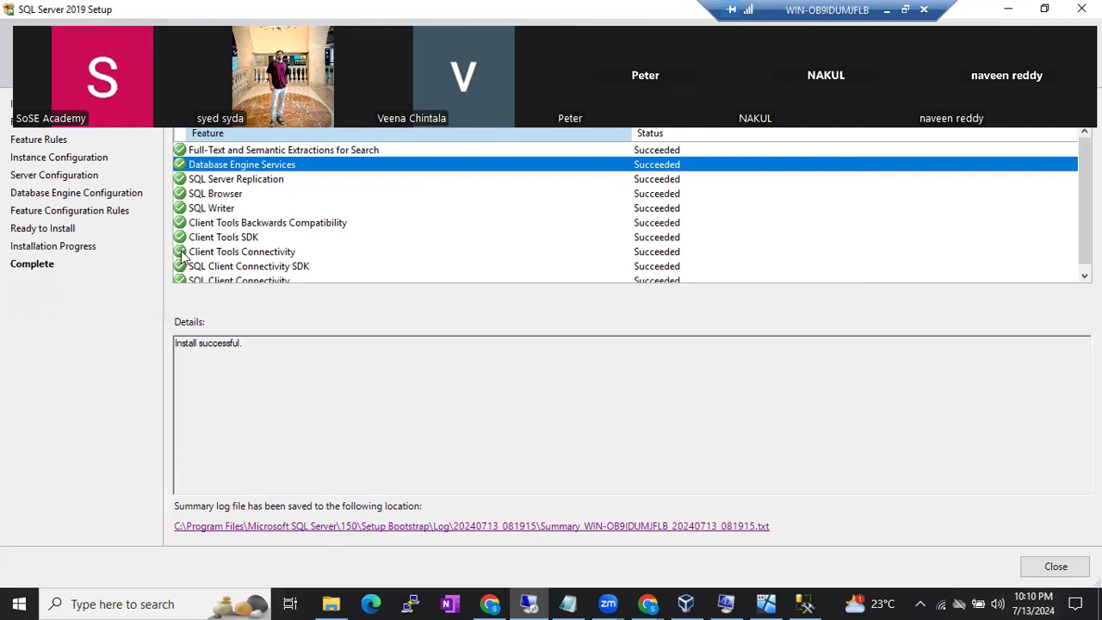
- Close the Complete page and reposition the SQL Server Installation Center window down and right
scroll(266, 229, down, 1)
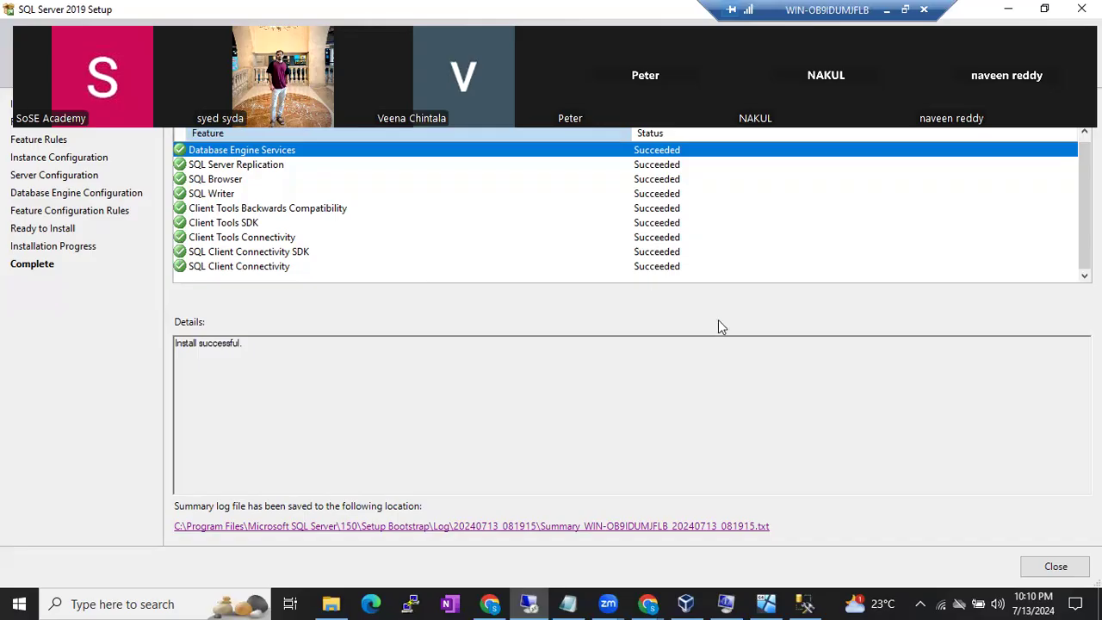
click(1053, 565)
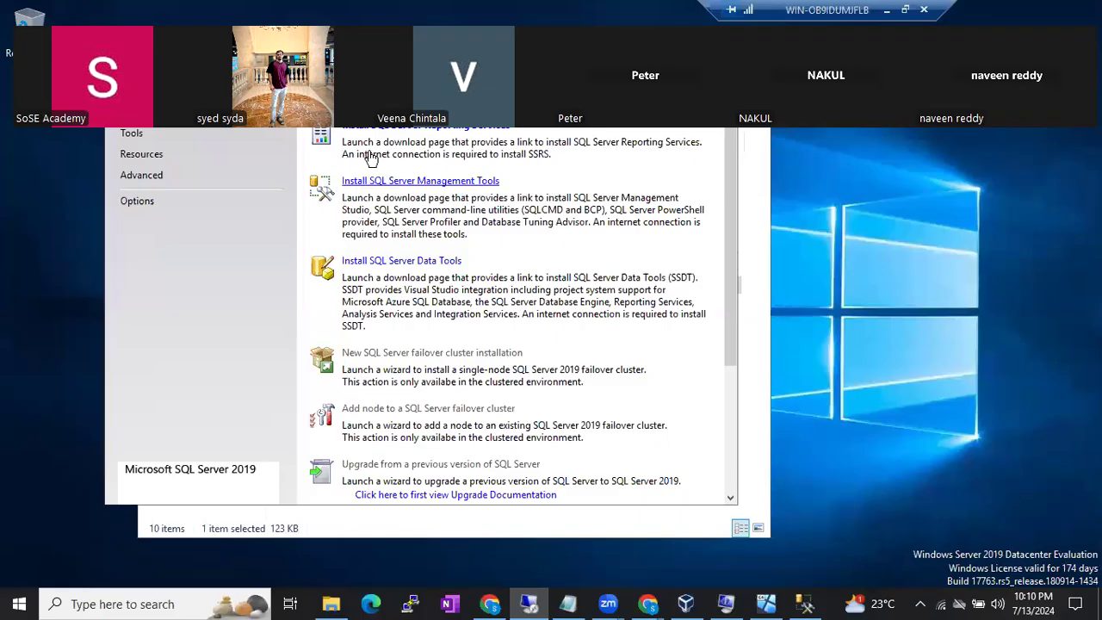
drag(365, 41, 414, 103)
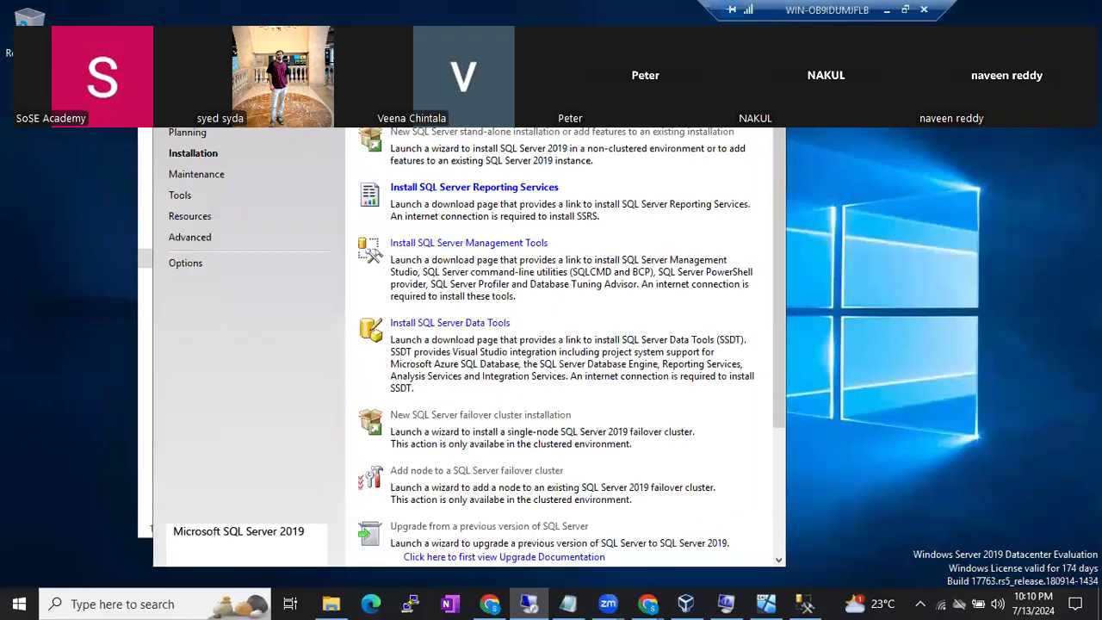